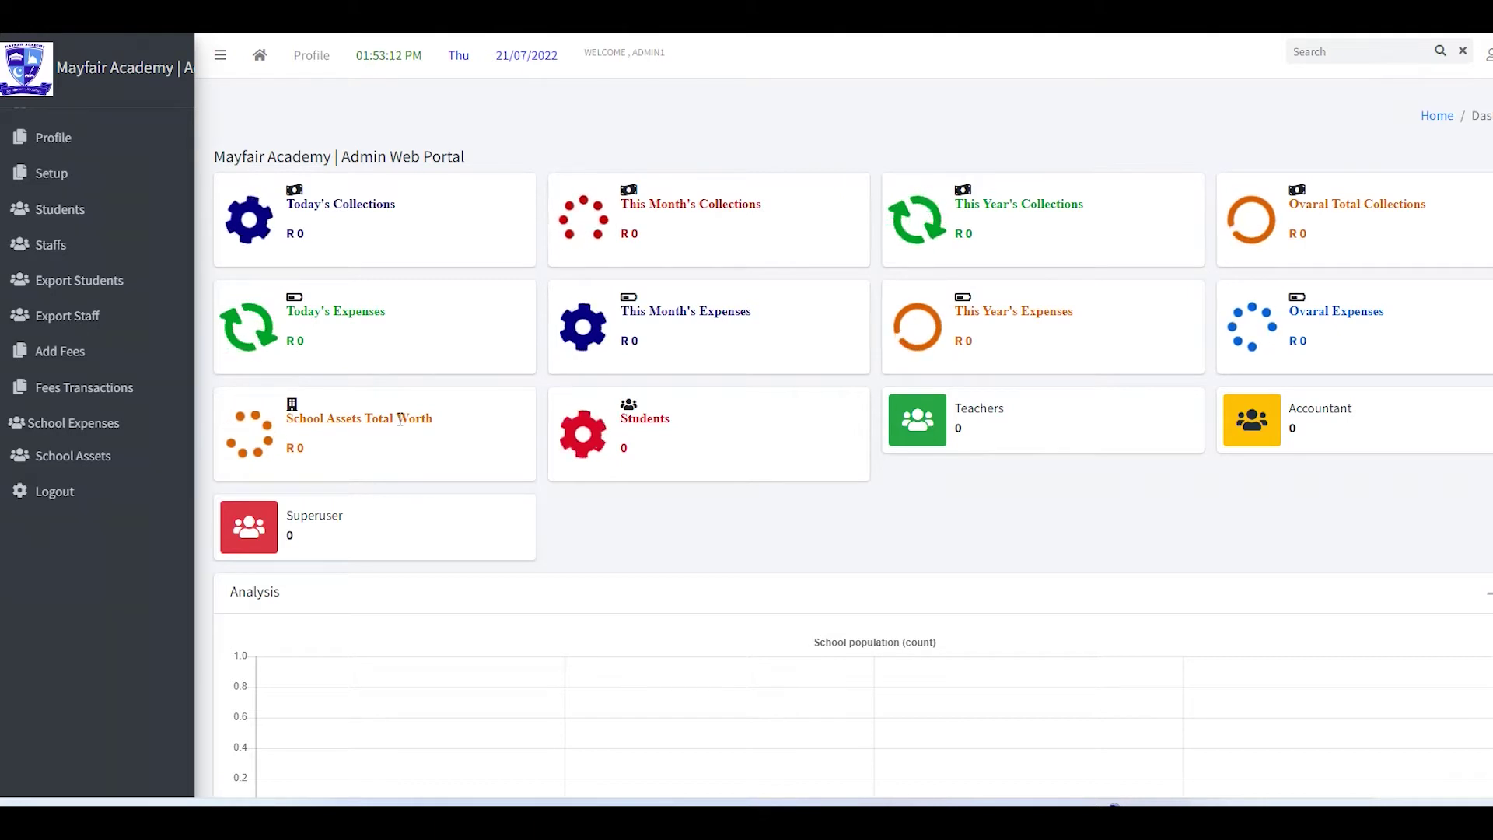
- Open Django administration from the portal's Setup link and scroll down to the Management models
left_click(66, 175)
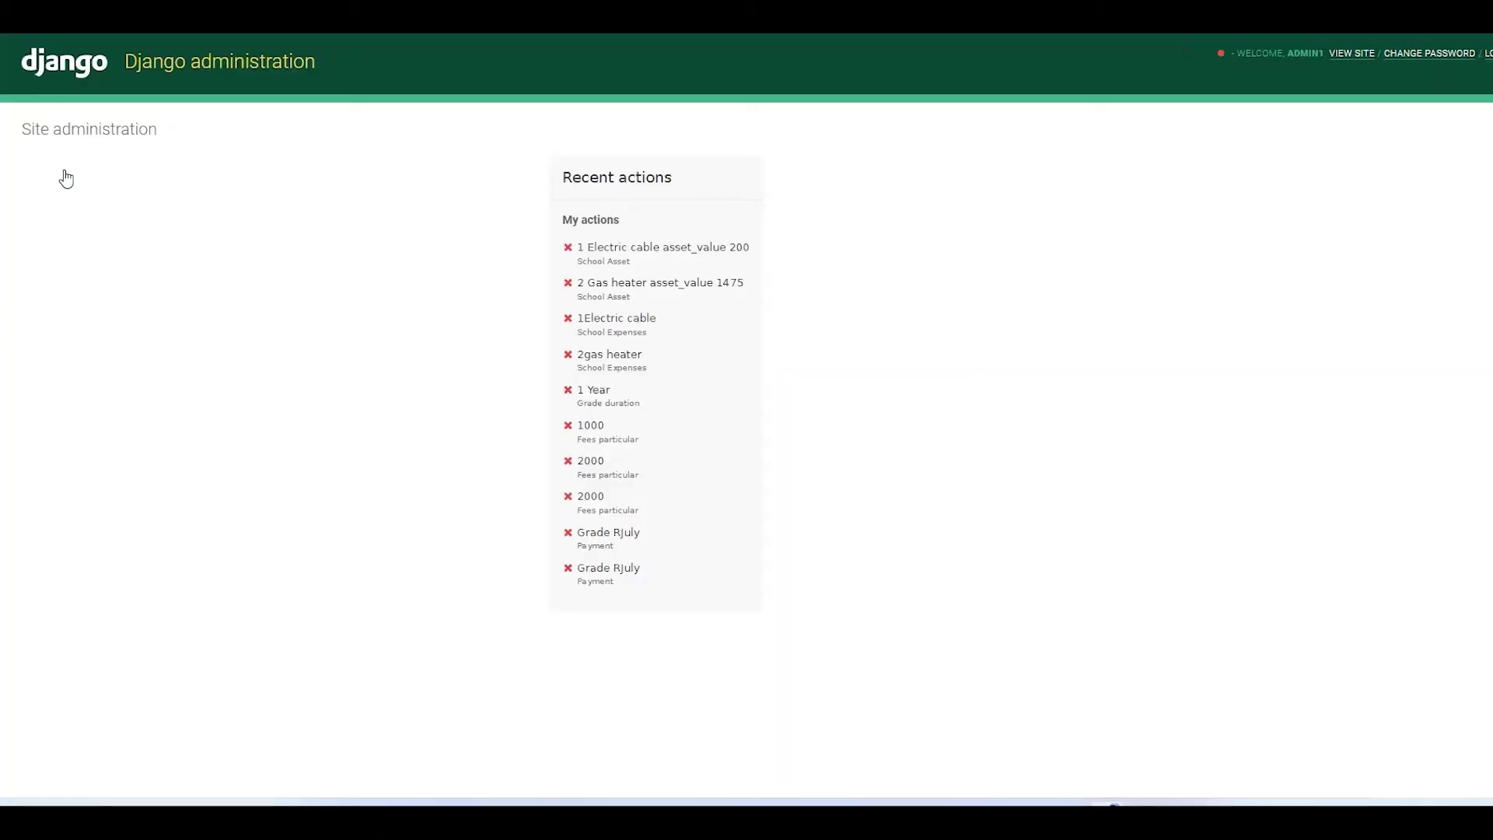
scroll(65, 176, "down", 2)
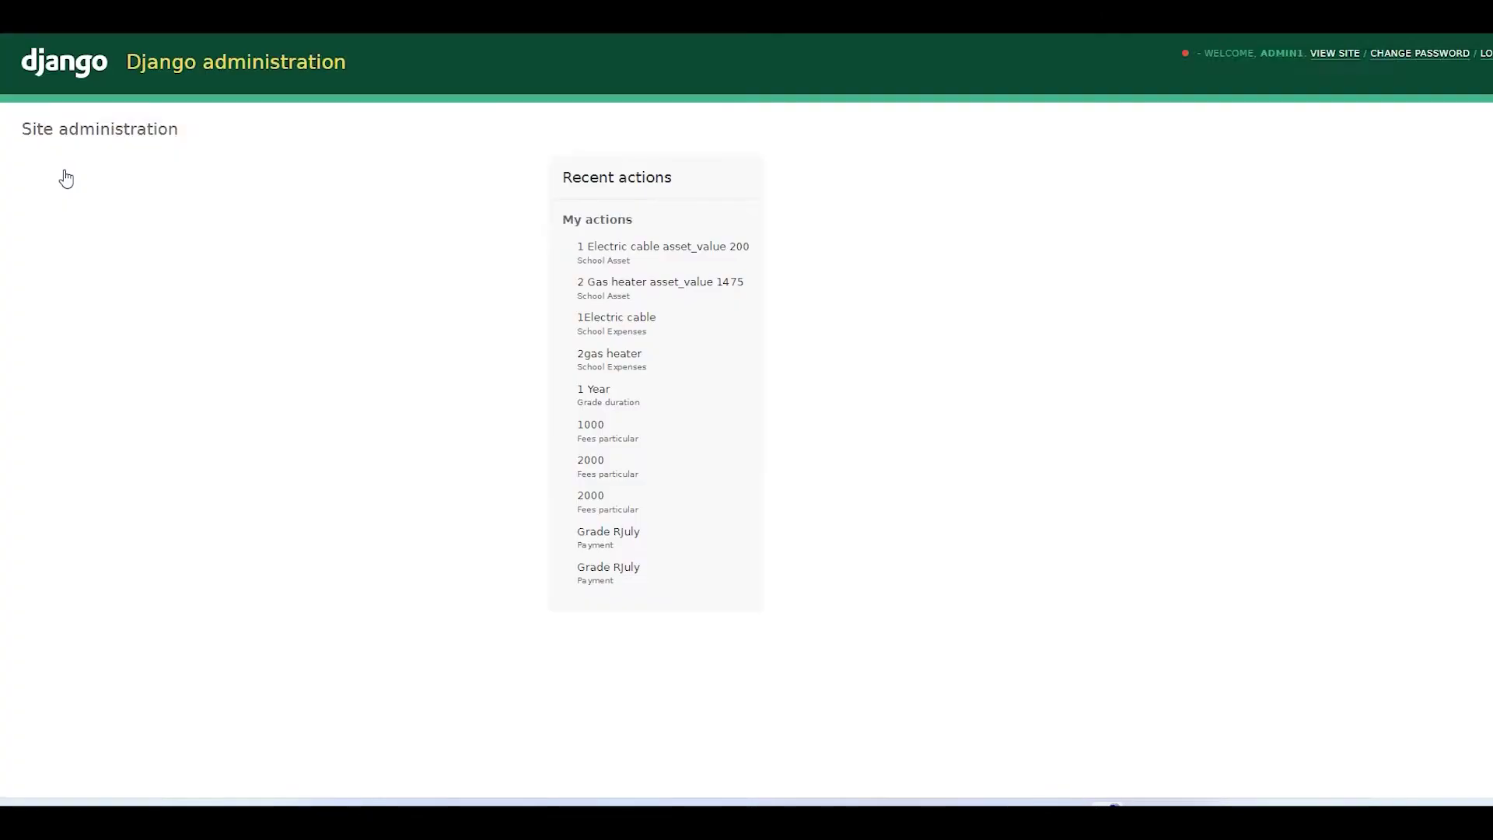
scroll(78, 445, "down", 2)
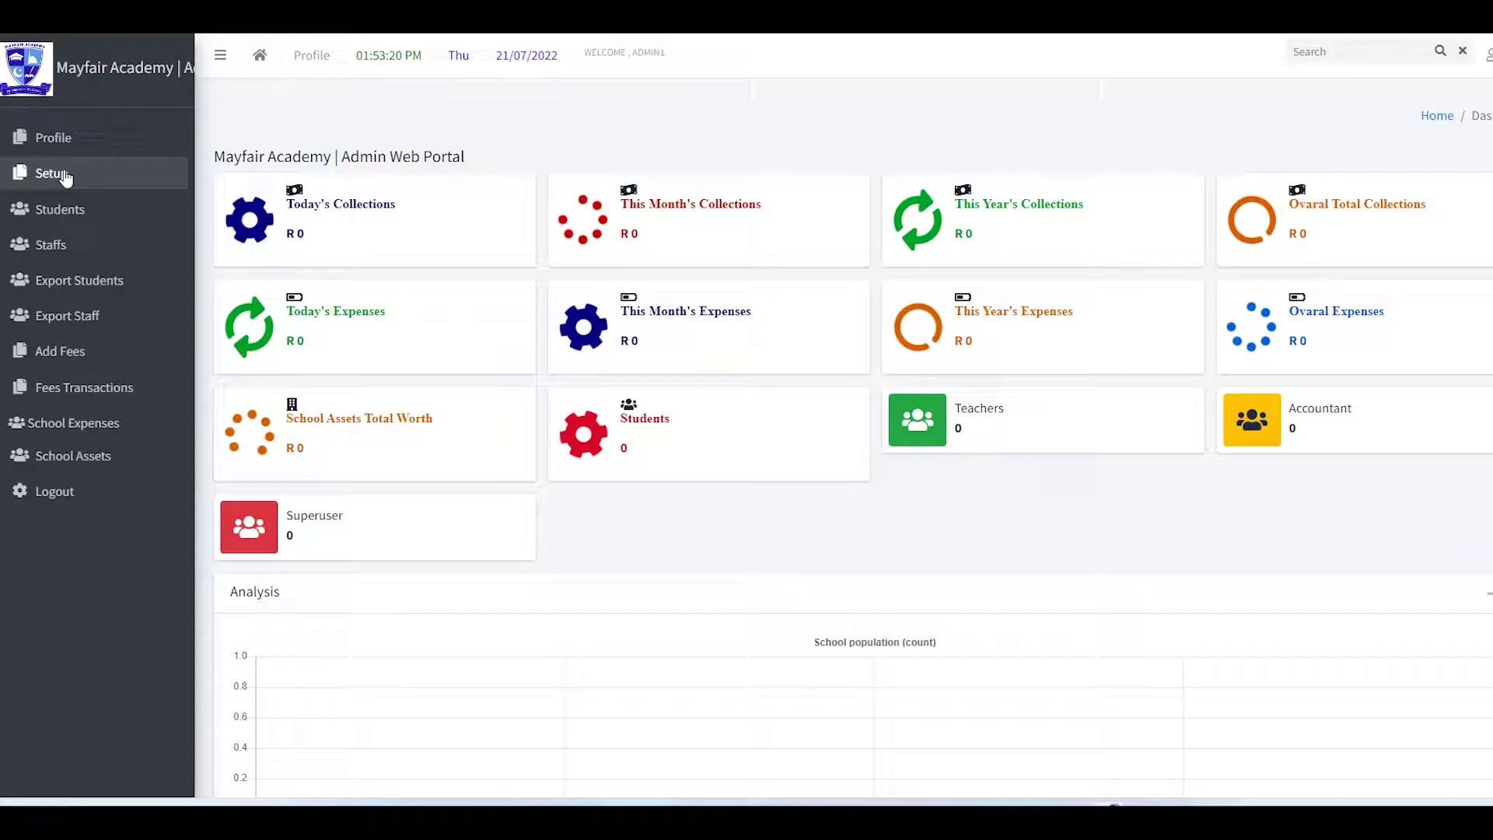
left_click(61, 173)
scroll(78, 445, "down", 2)
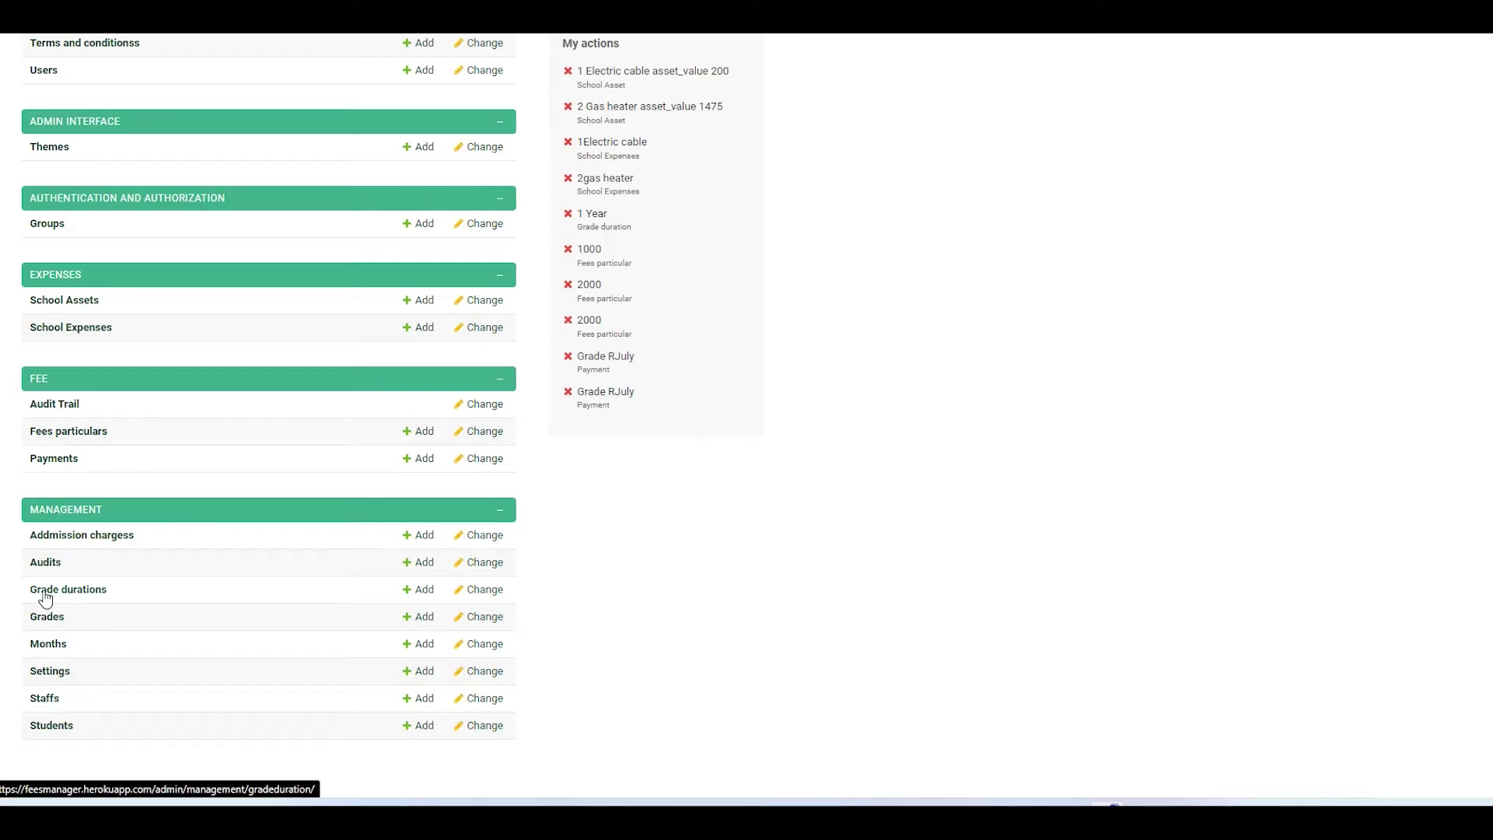
- Create and save a '1 Year' entry in the Grade durations list
left_click(75, 597)
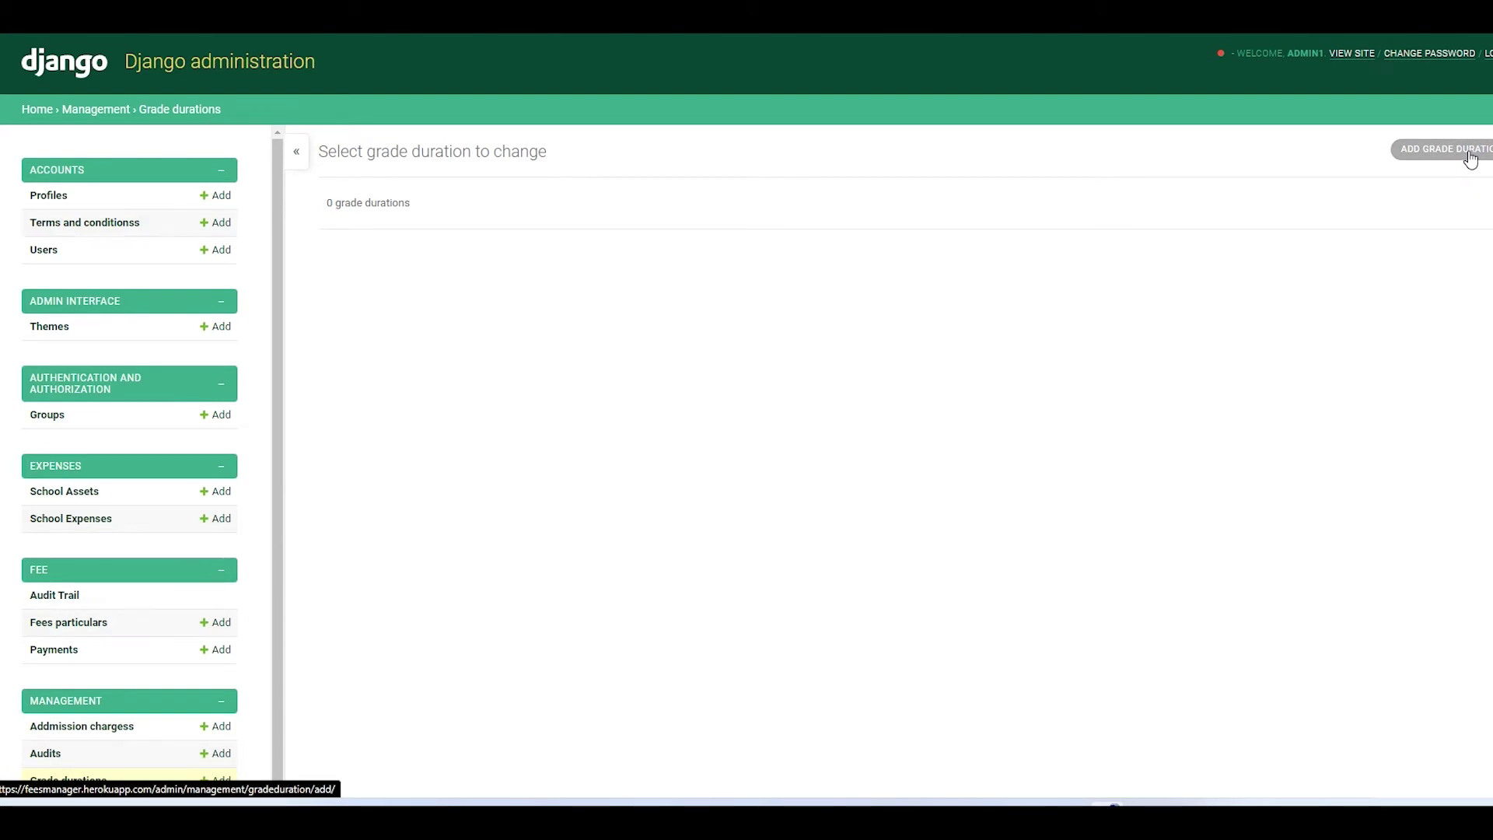
left_click(1471, 158)
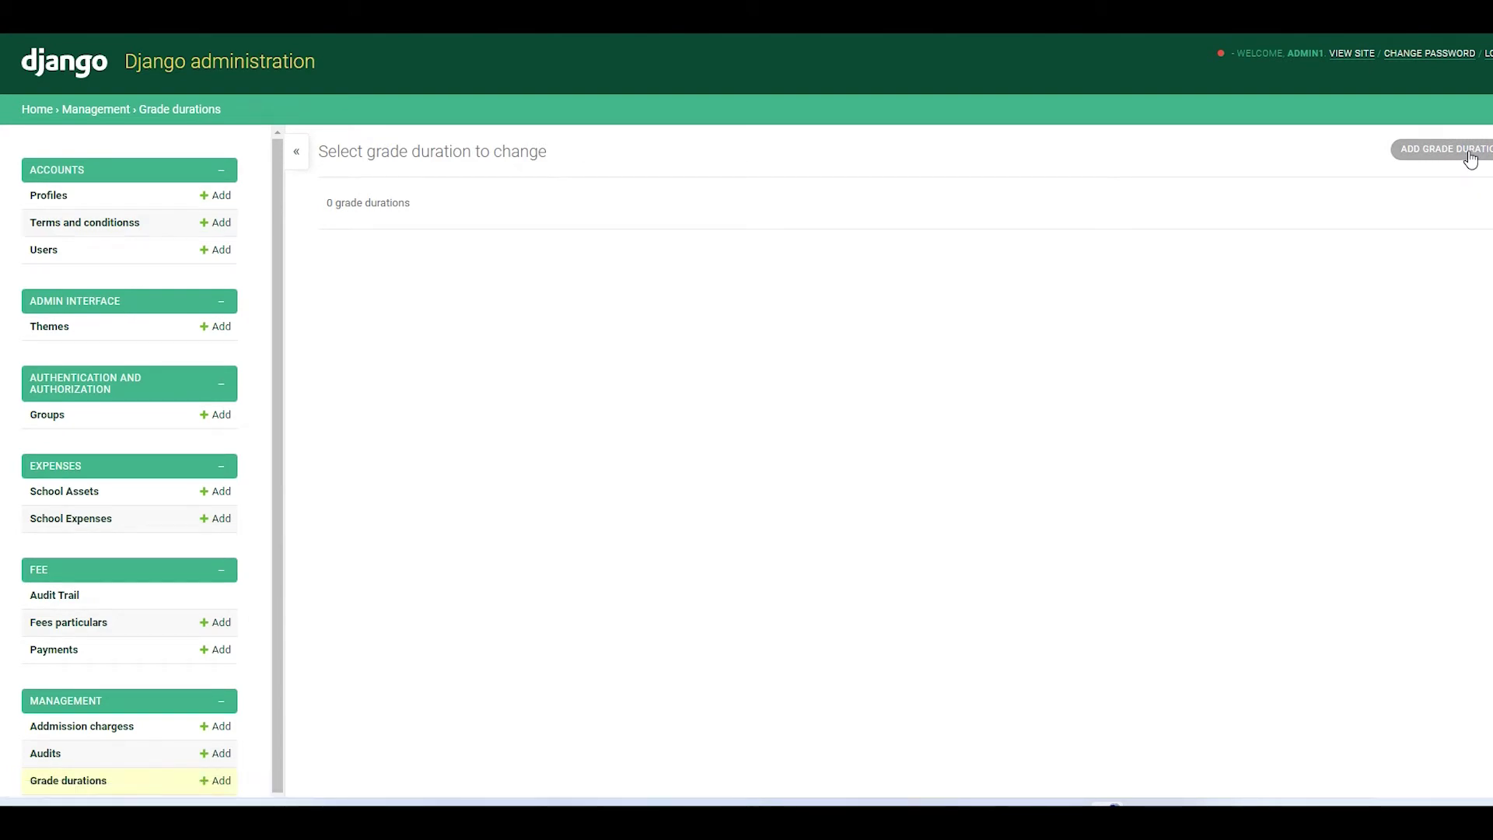
left_click(558, 199)
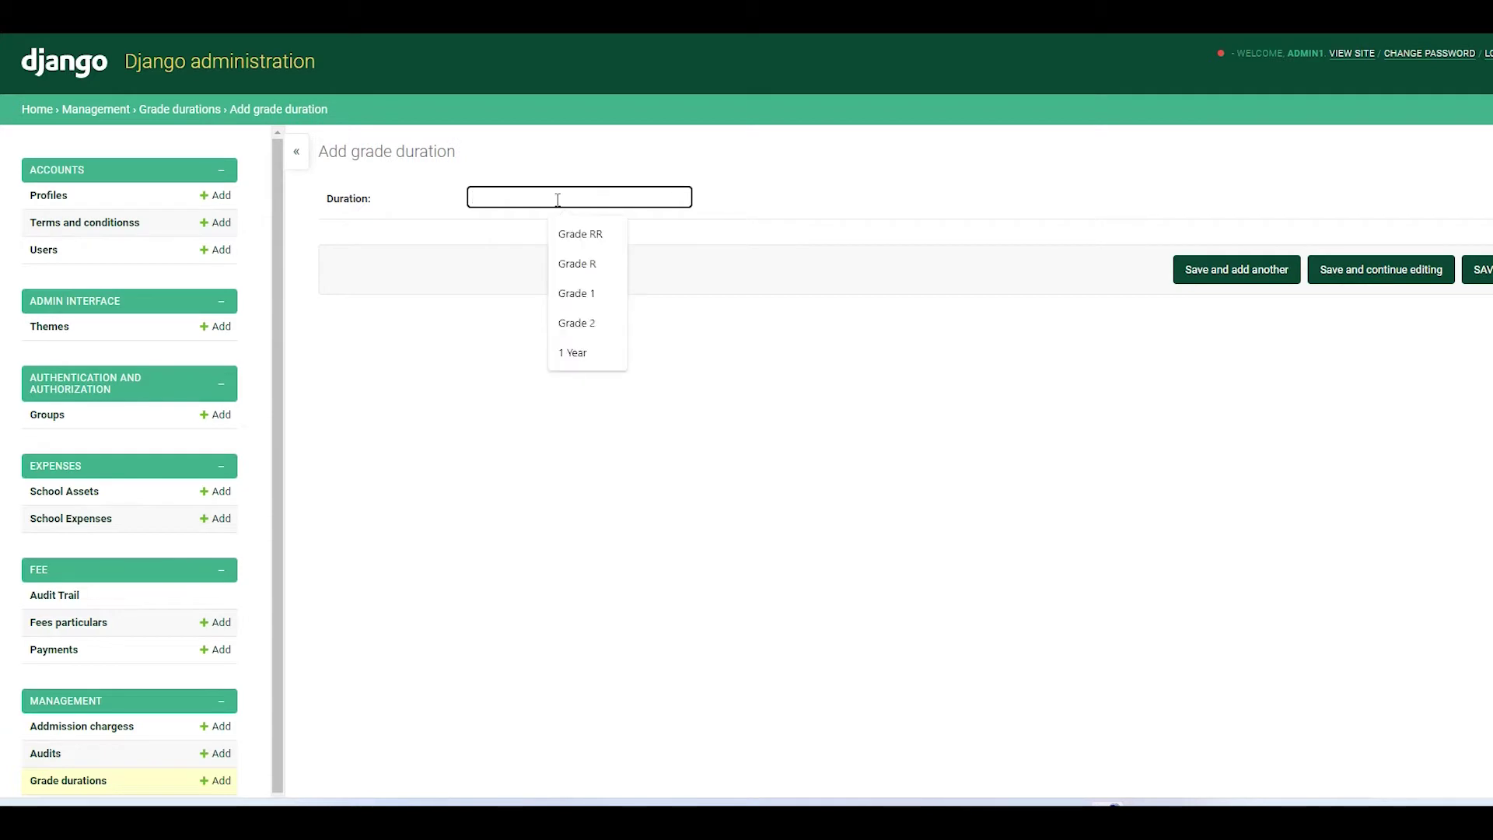
type("1 ye")
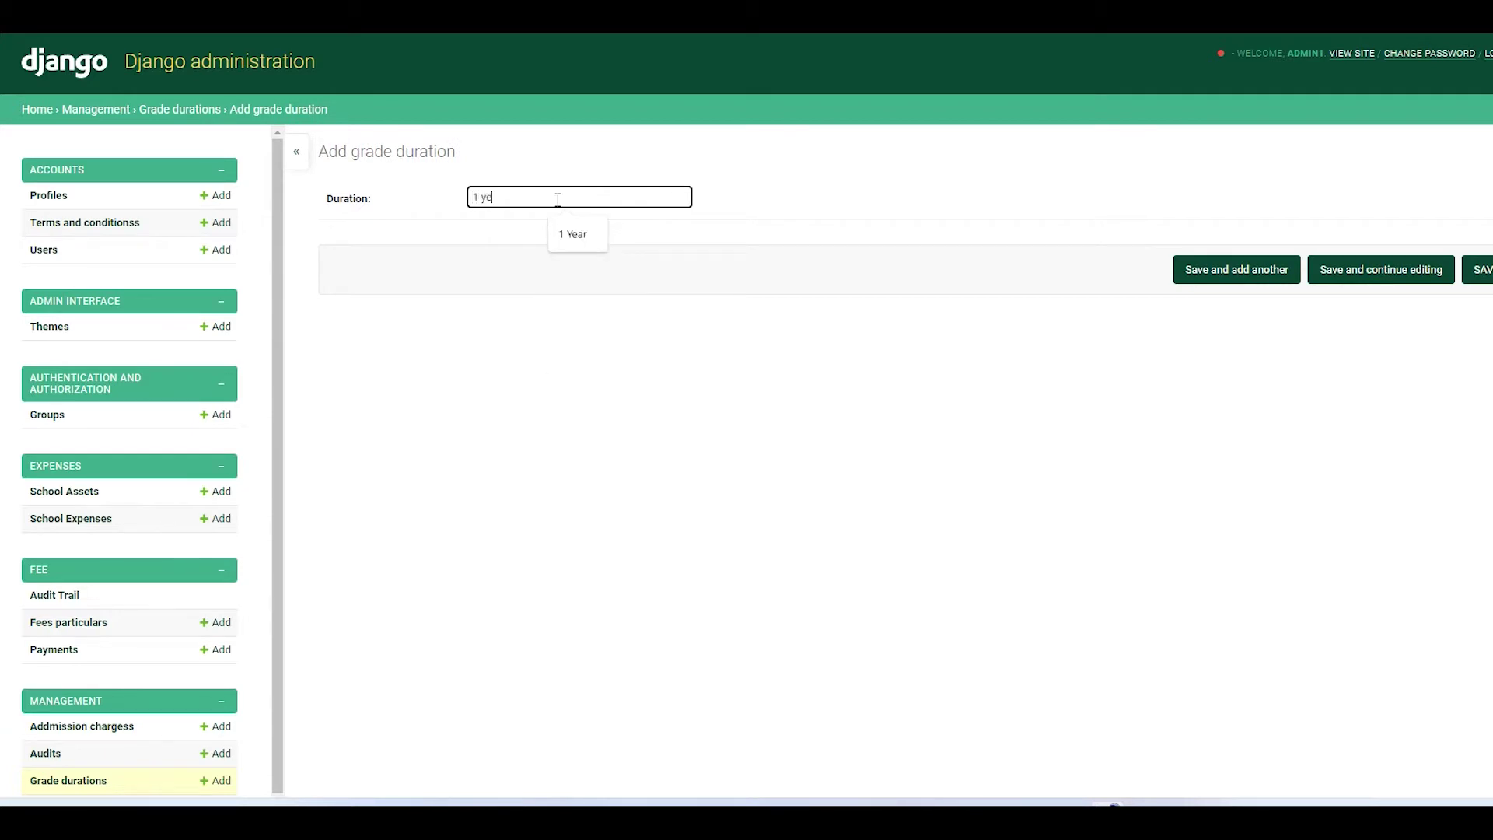
type("ar")
left_click(580, 236)
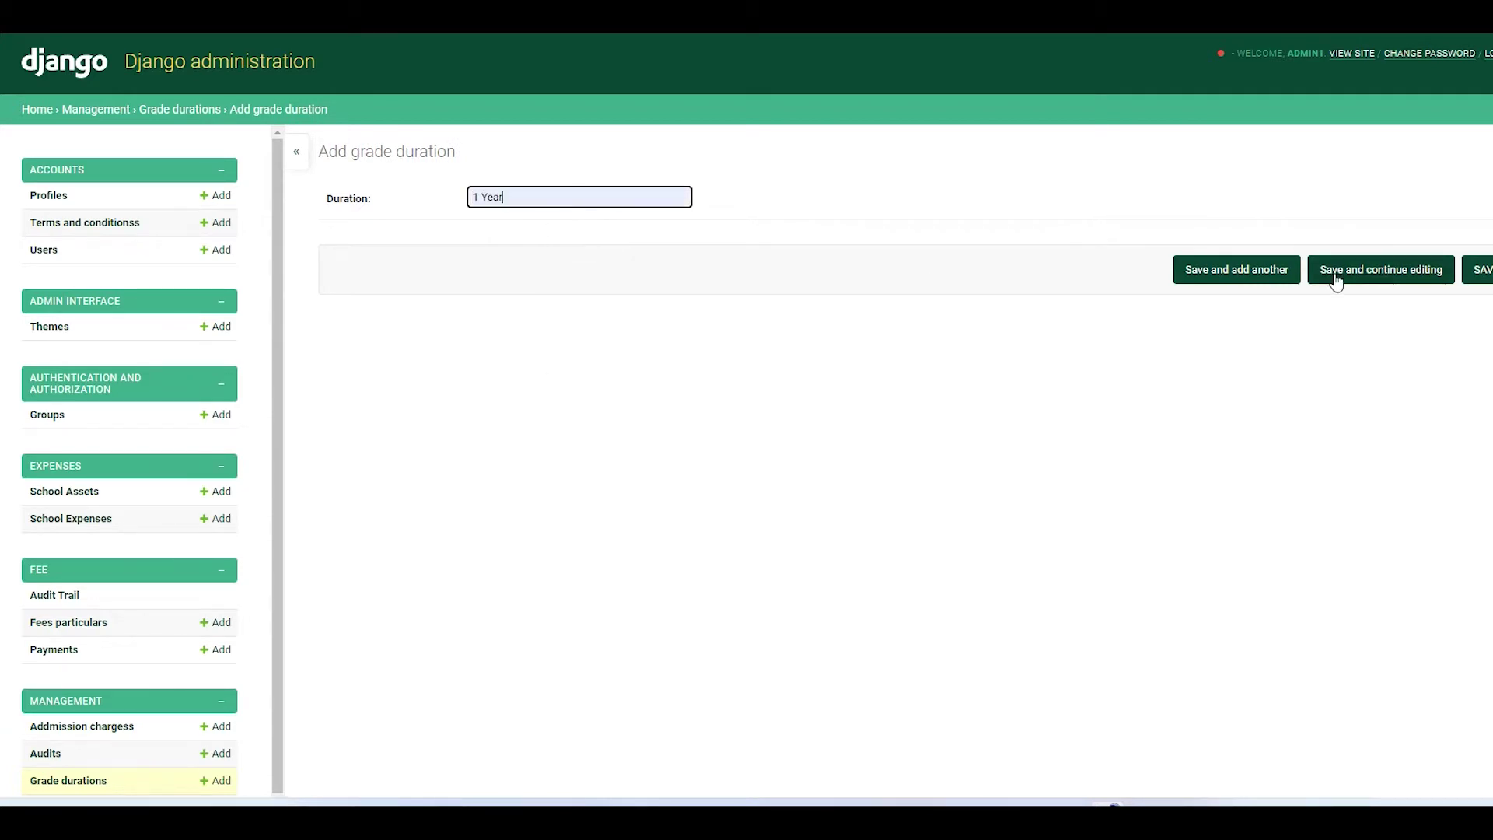
left_click(1478, 273)
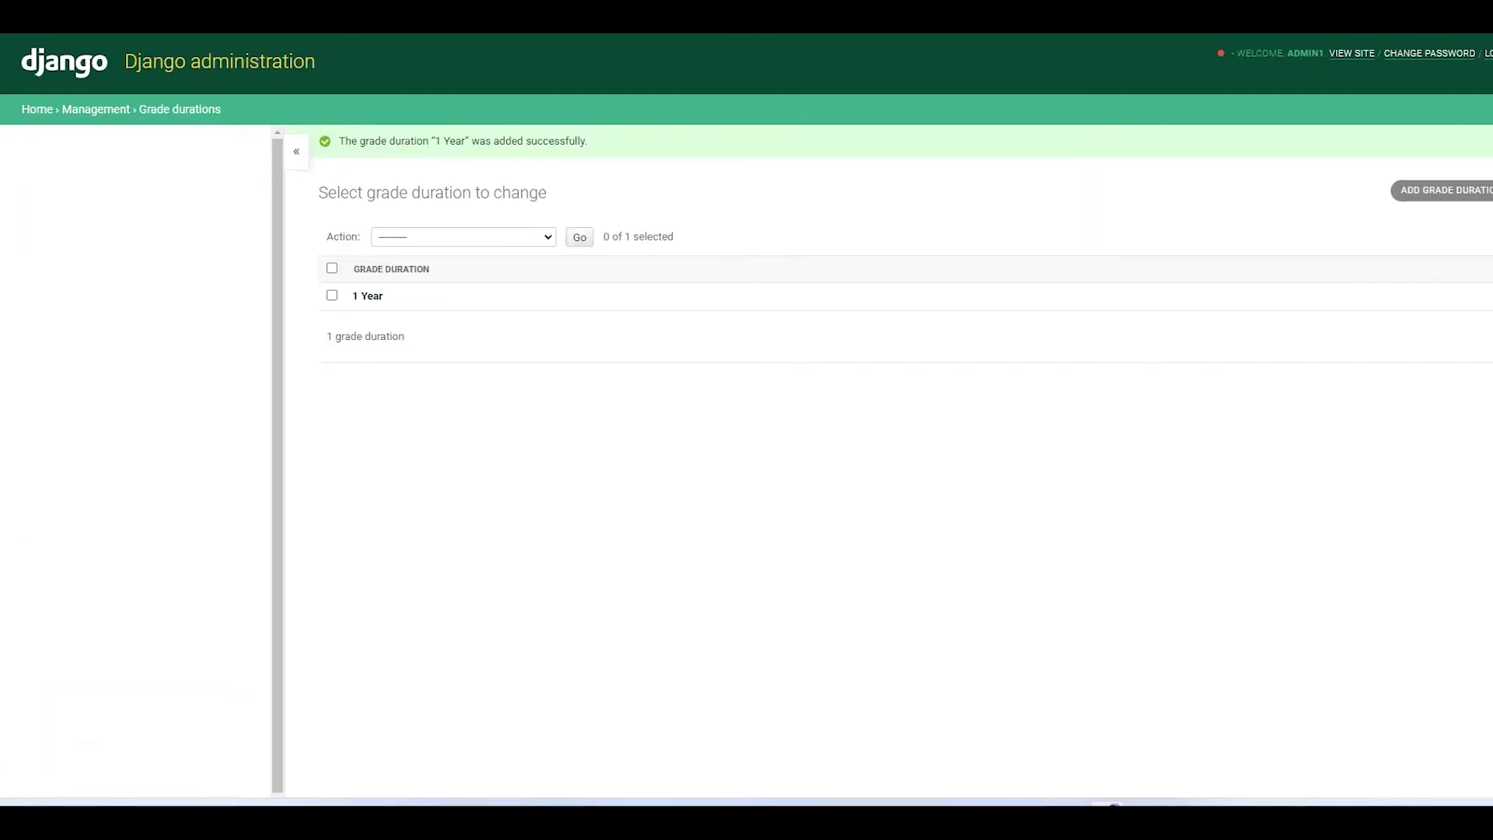
scroll(172, 576, "down", 3)
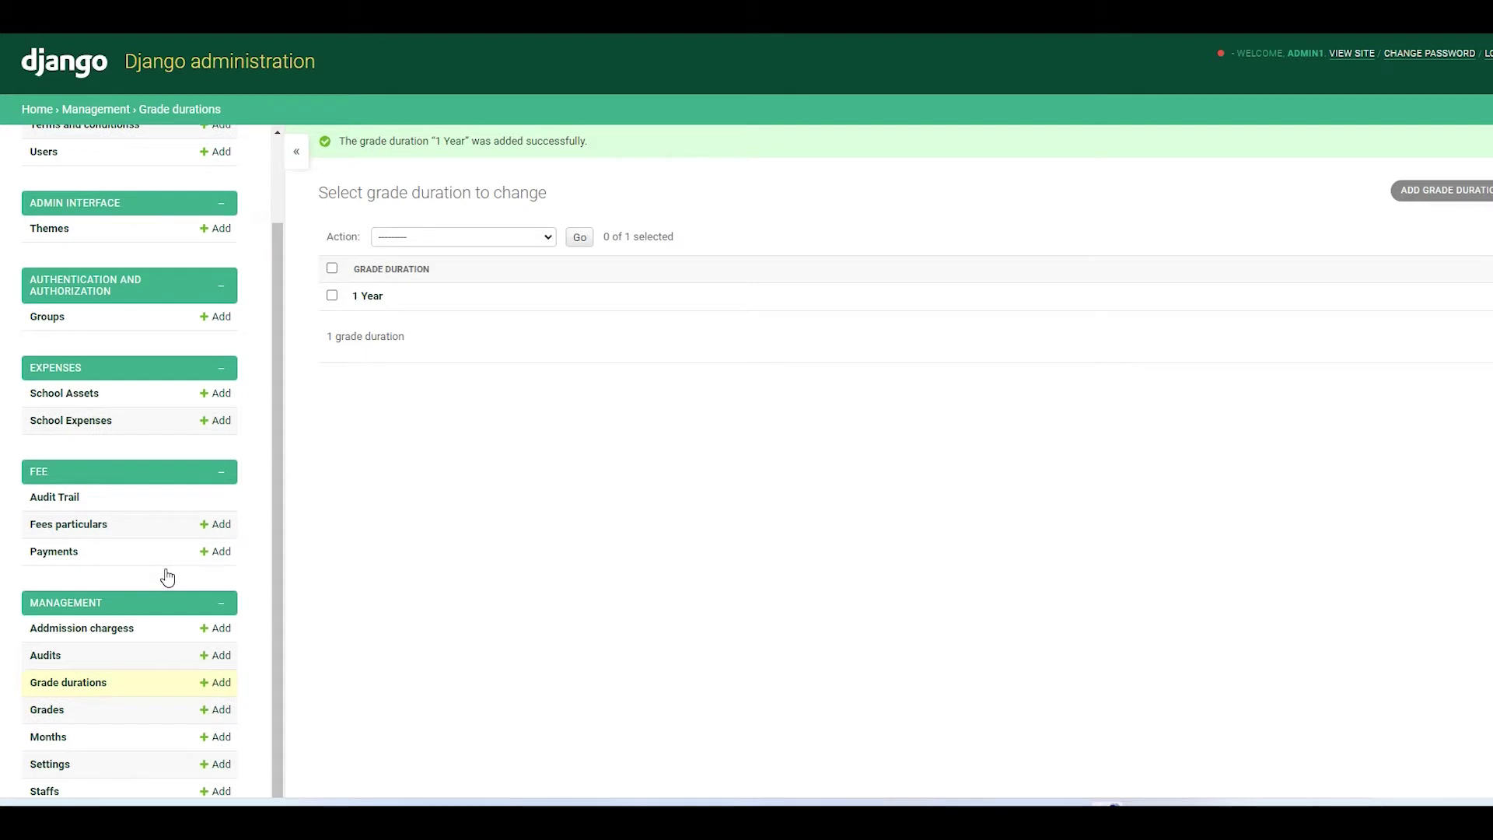
scroll(107, 638, "down", 2)
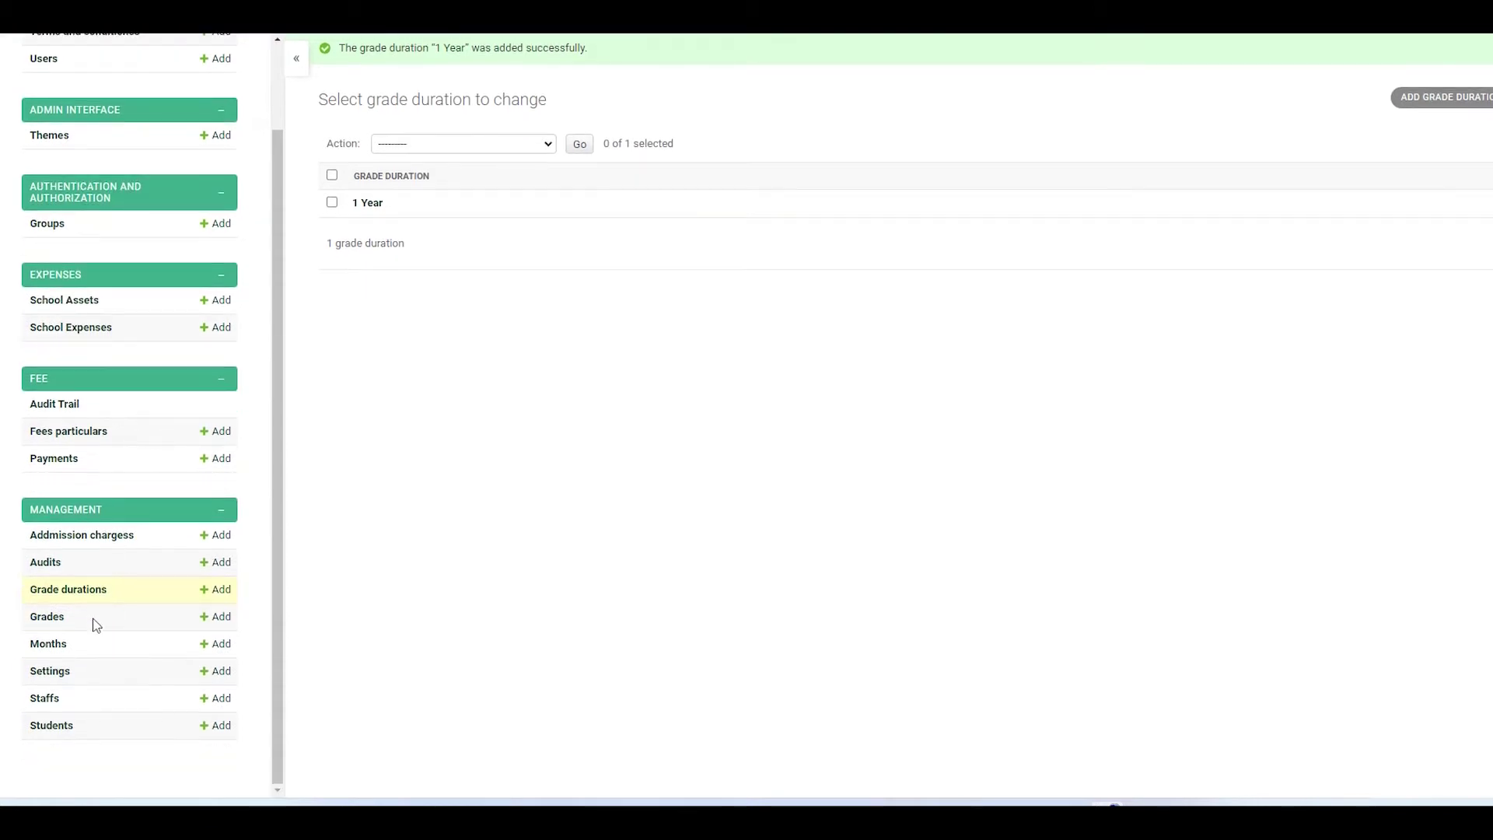
- Add the month 'Aug' (August) so the Months list holds January through August
left_click(47, 617)
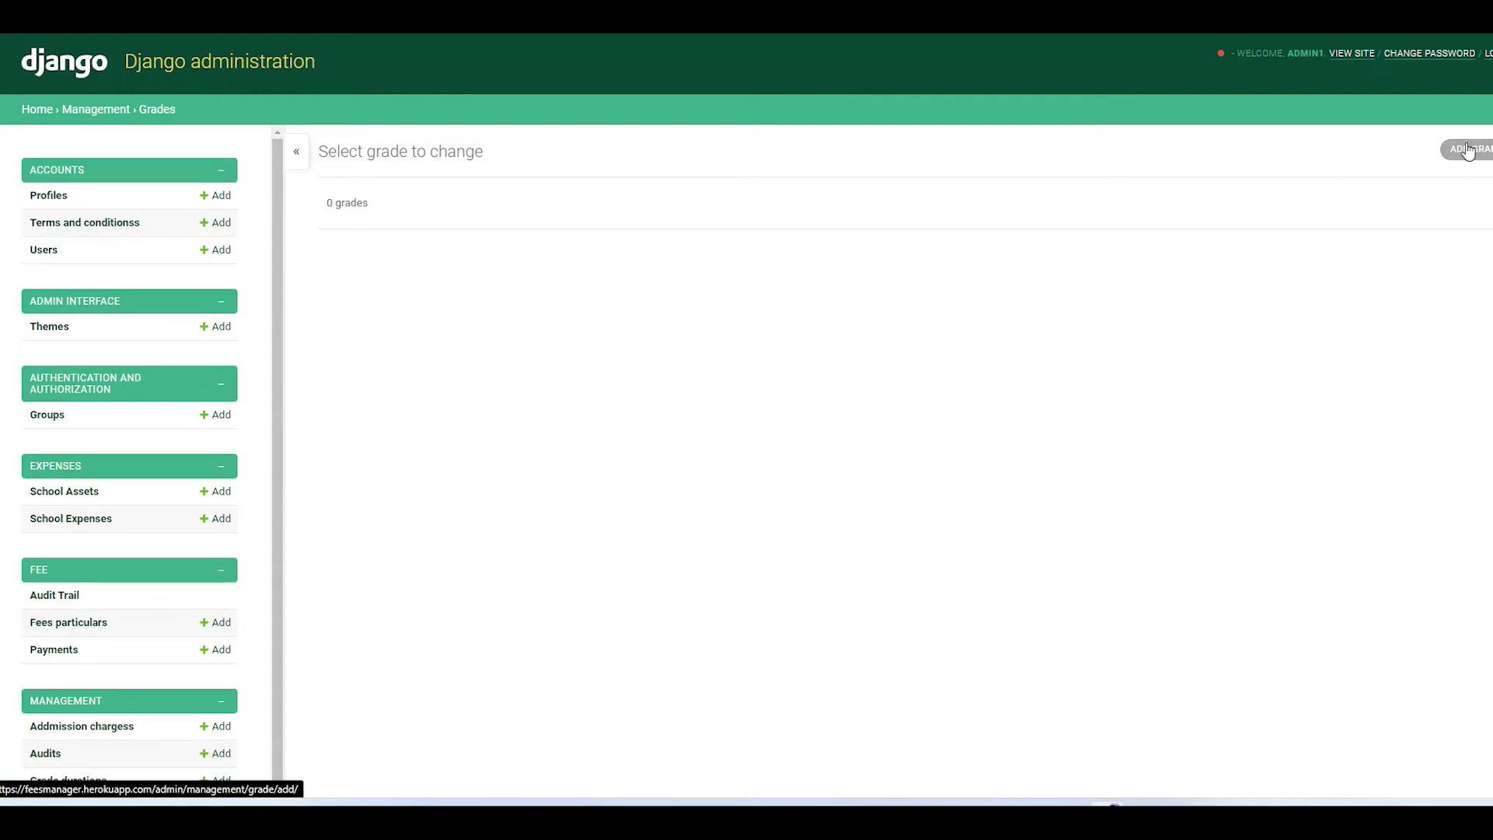
left_click(1469, 151)
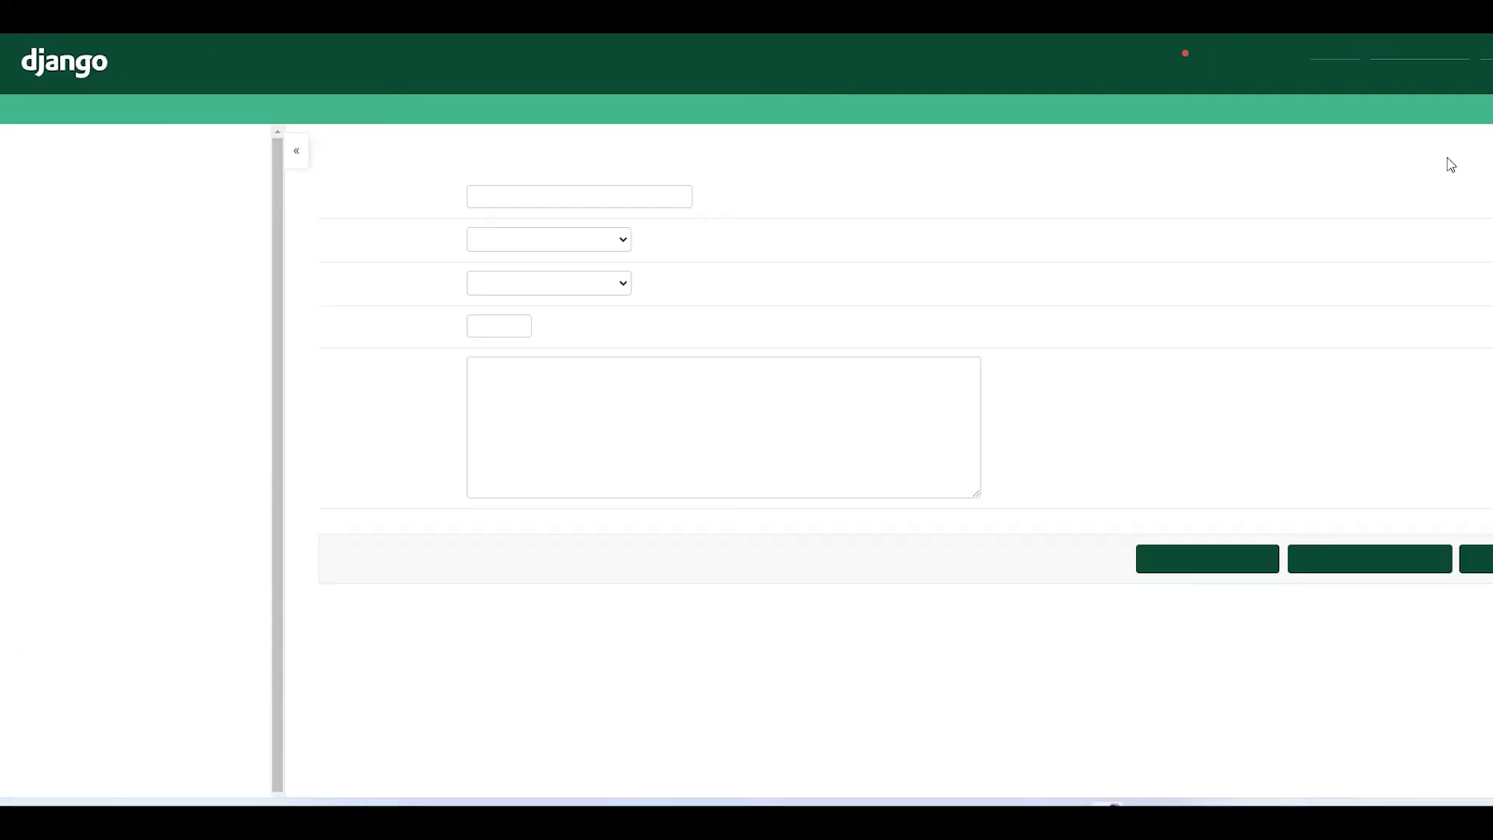
scroll(206, 536, "down", 1)
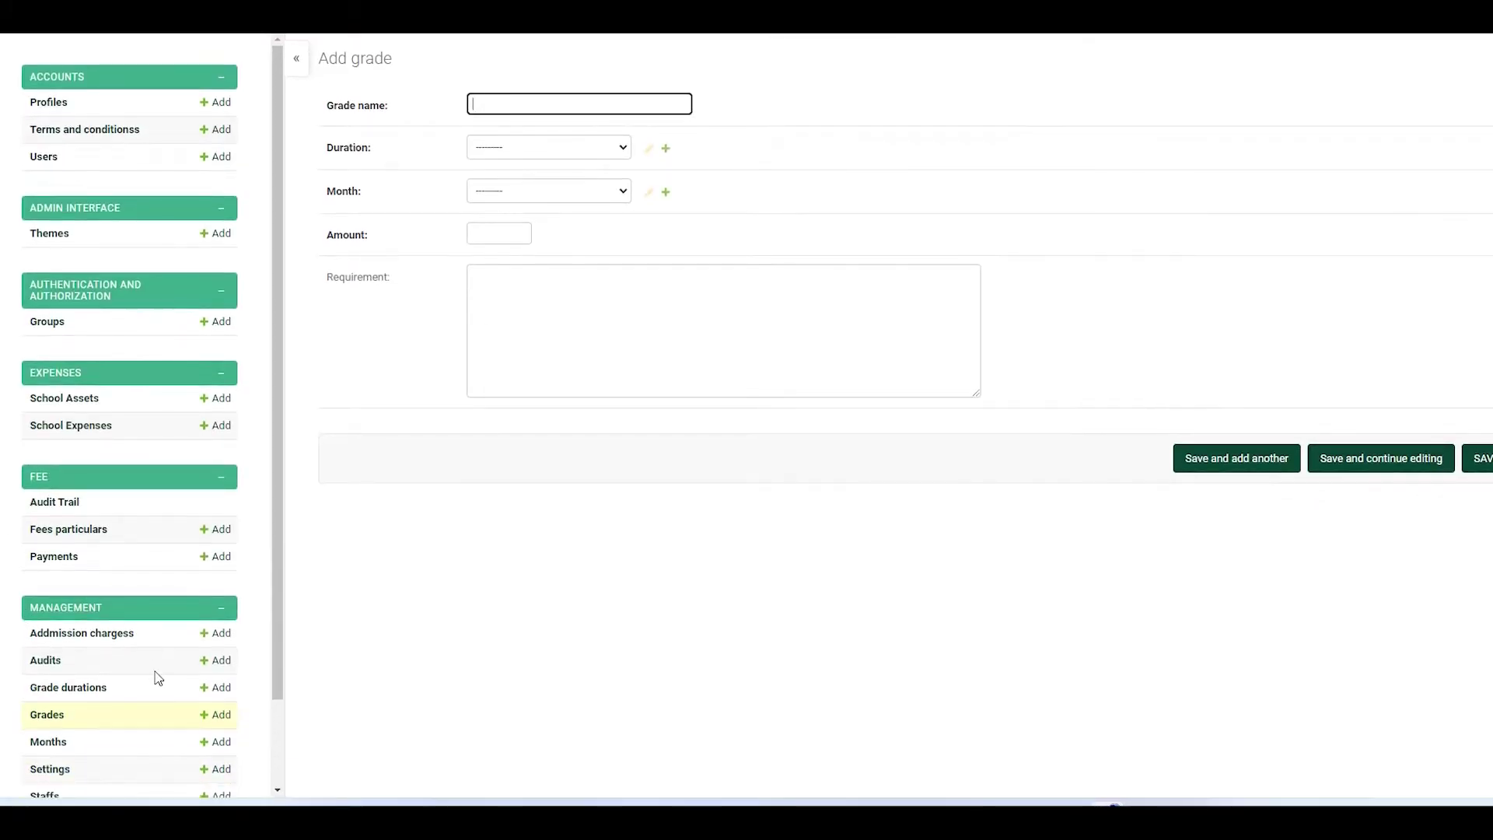
left_click(56, 746)
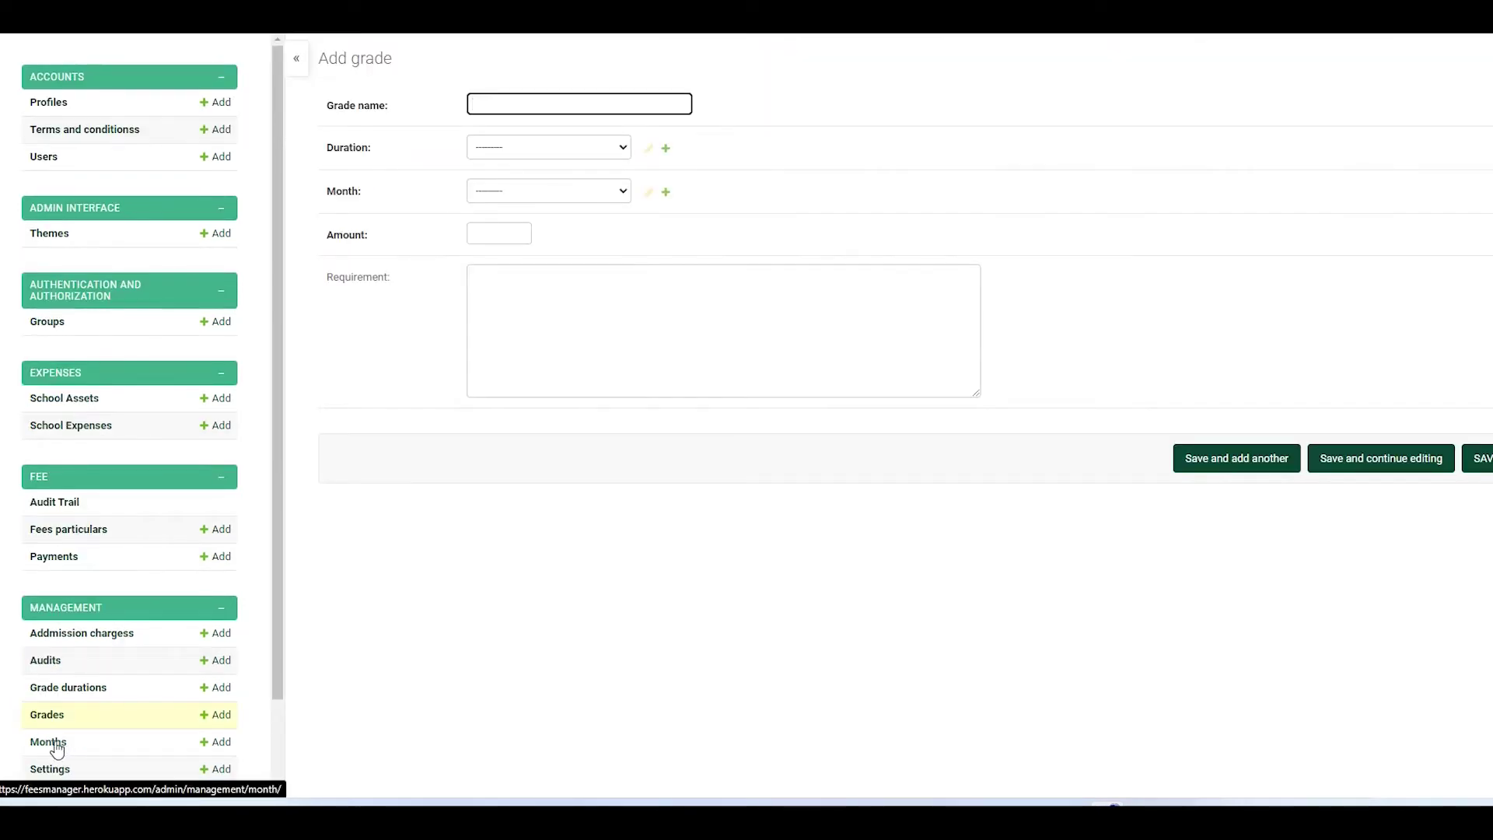
left_click(57, 749)
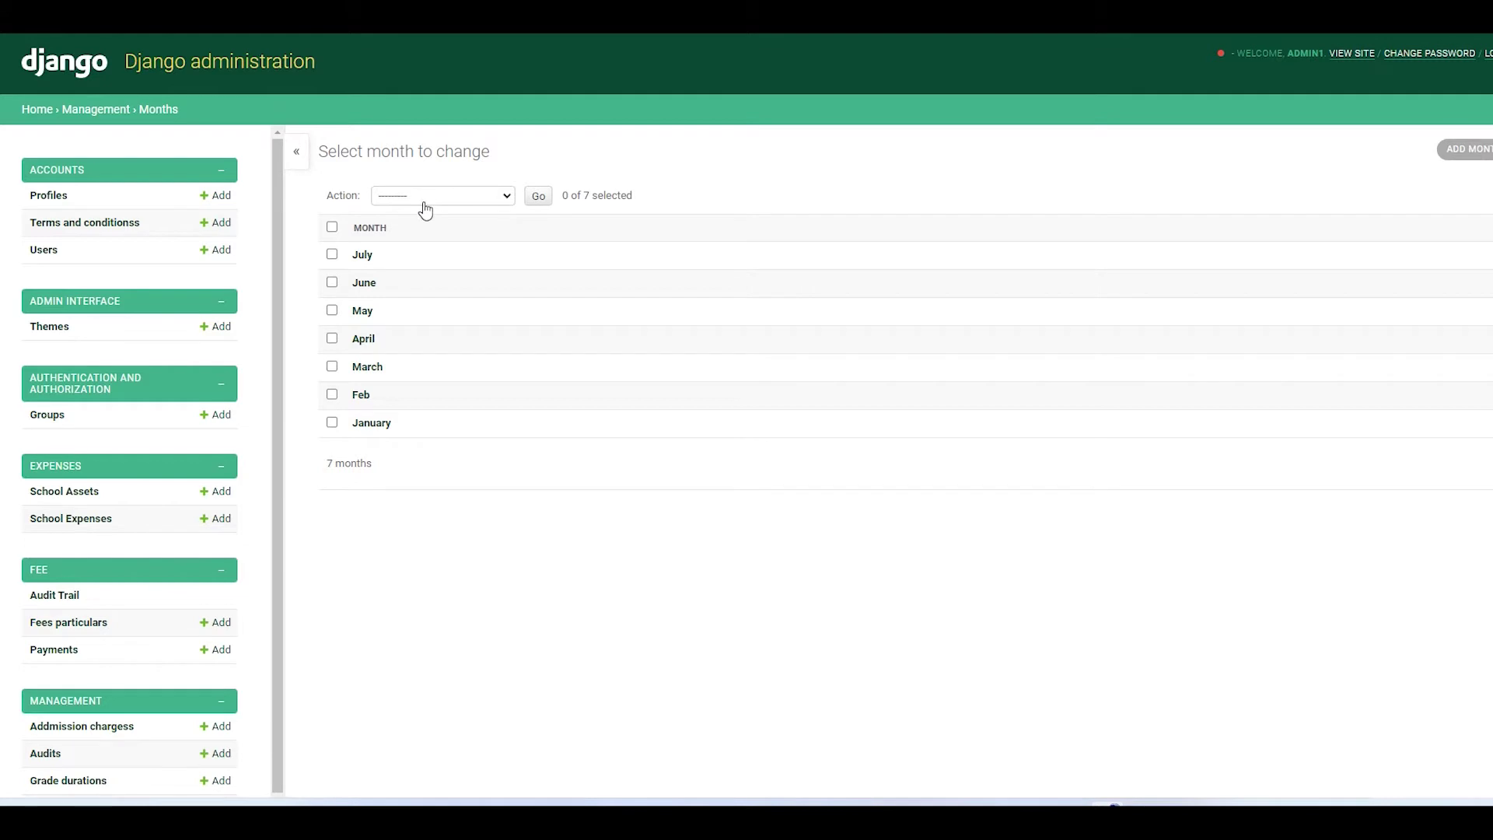
type("Aug")
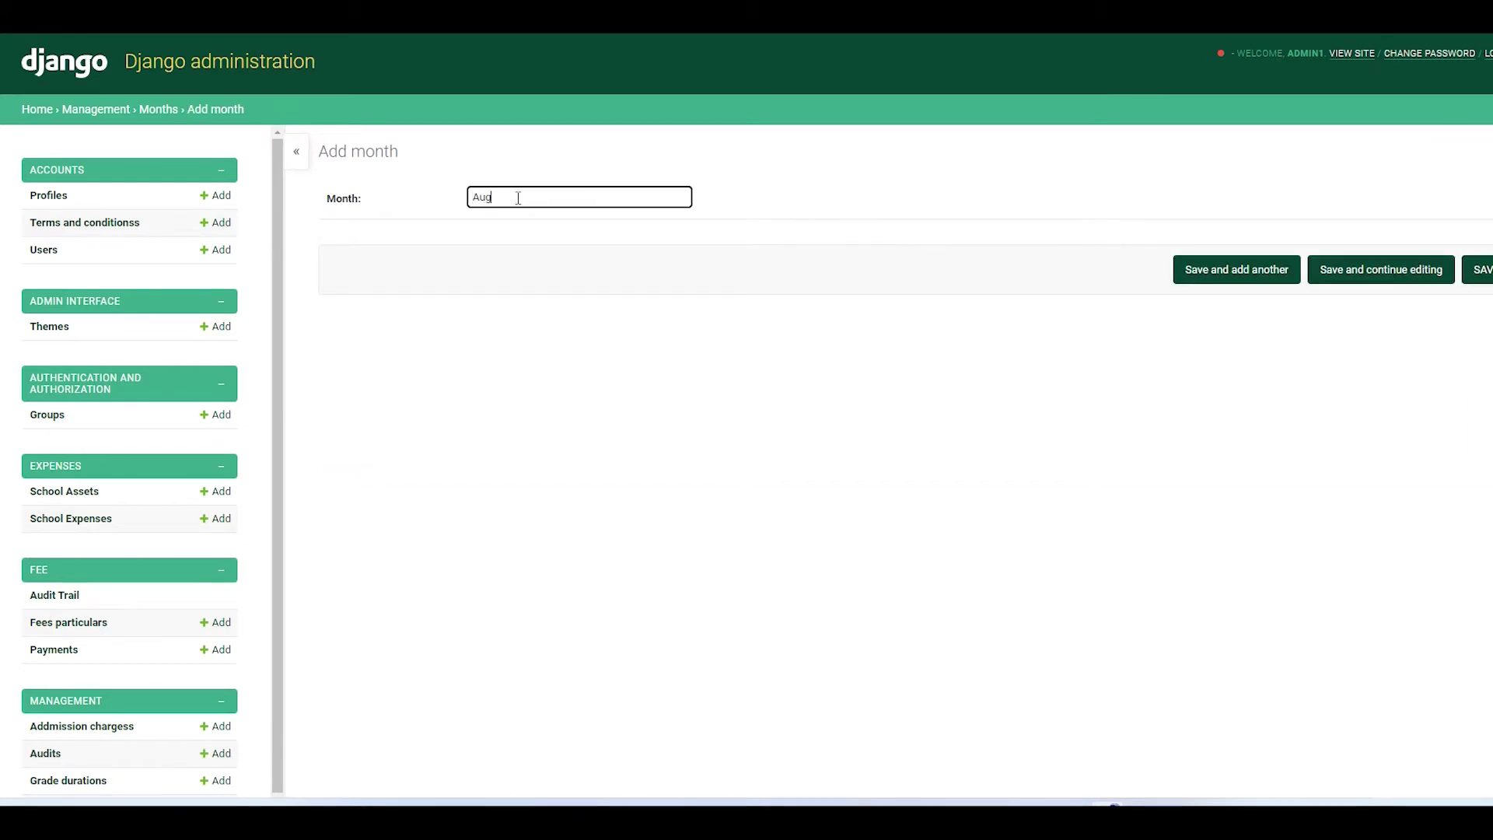
left_click(1483, 272)
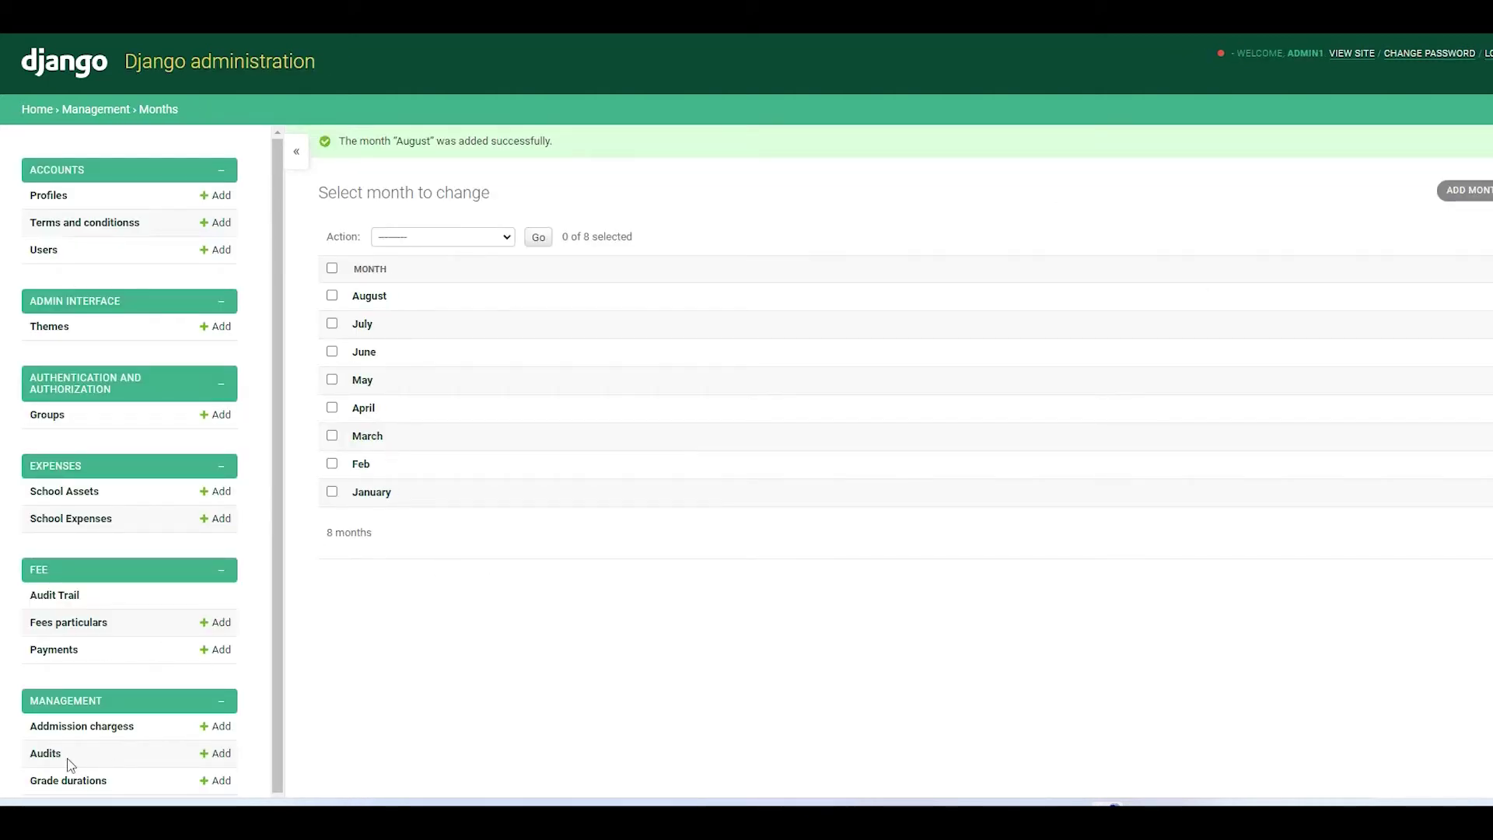
scroll(68, 731, "down", 2)
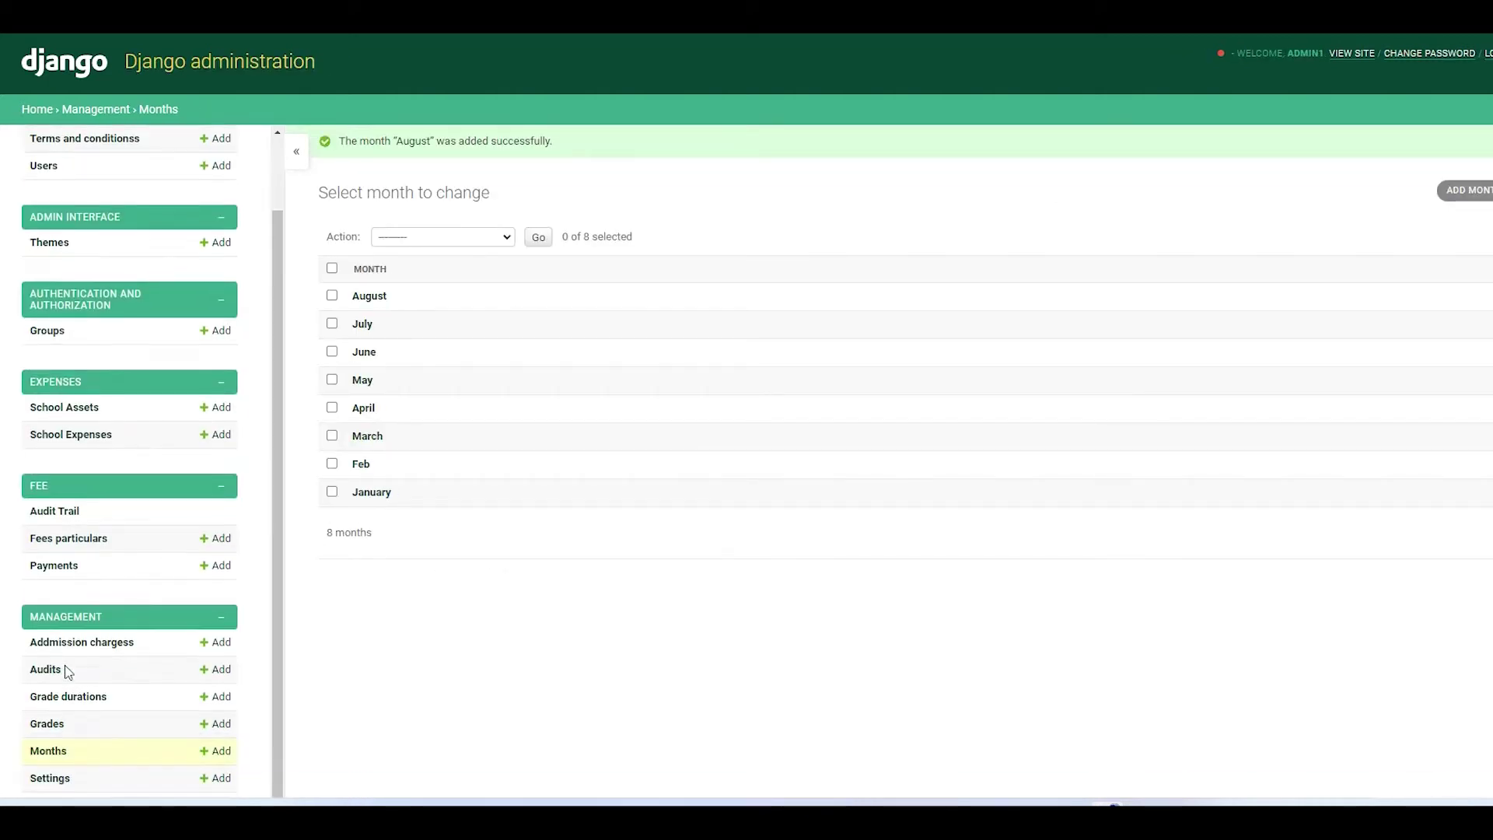
left_click(56, 716)
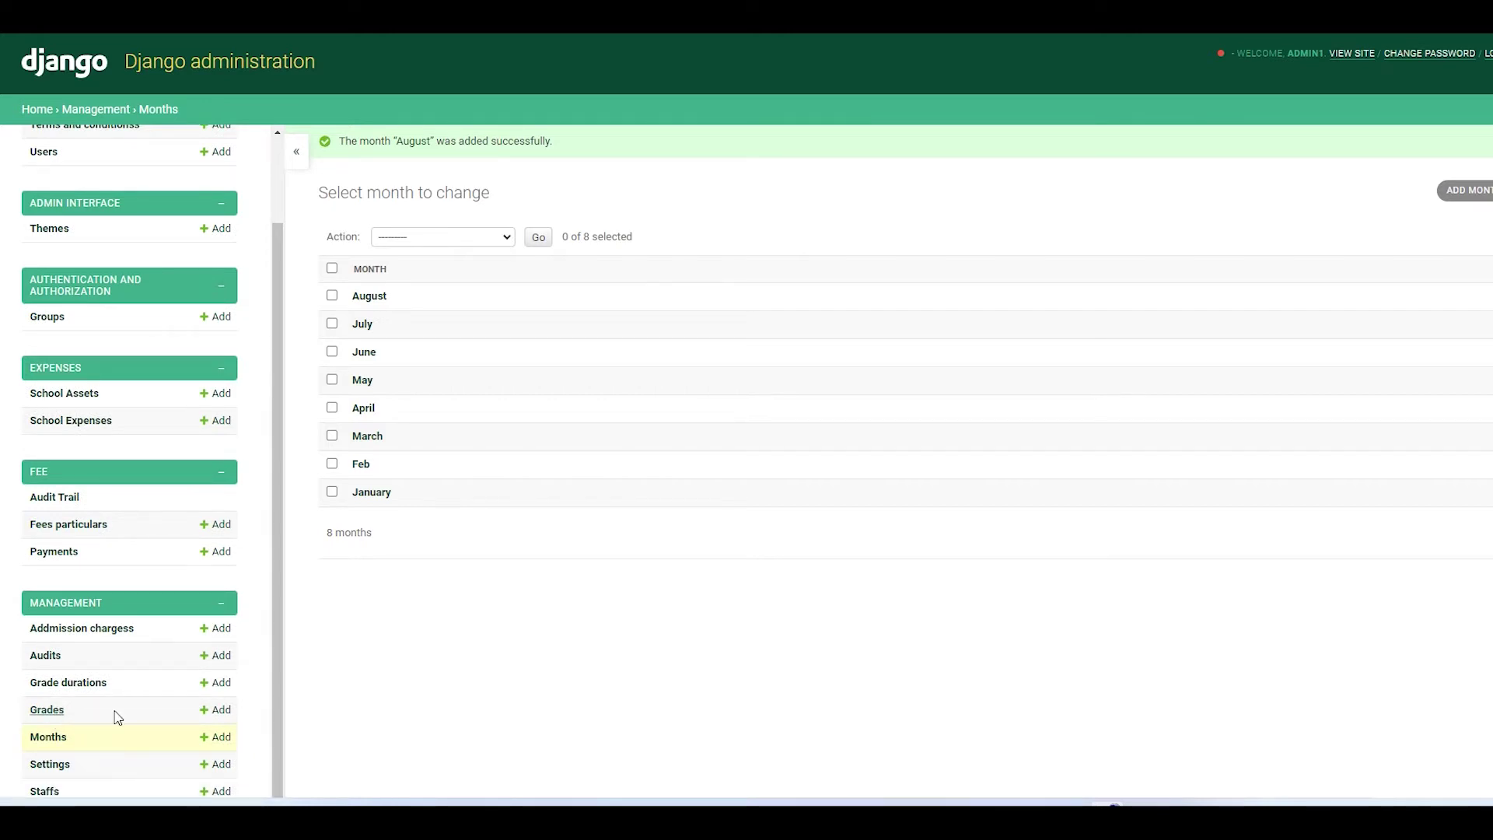
- Save Grade RR with 1 Year duration, month July and amount 1000, opening a fresh grade form
left_click(1474, 150)
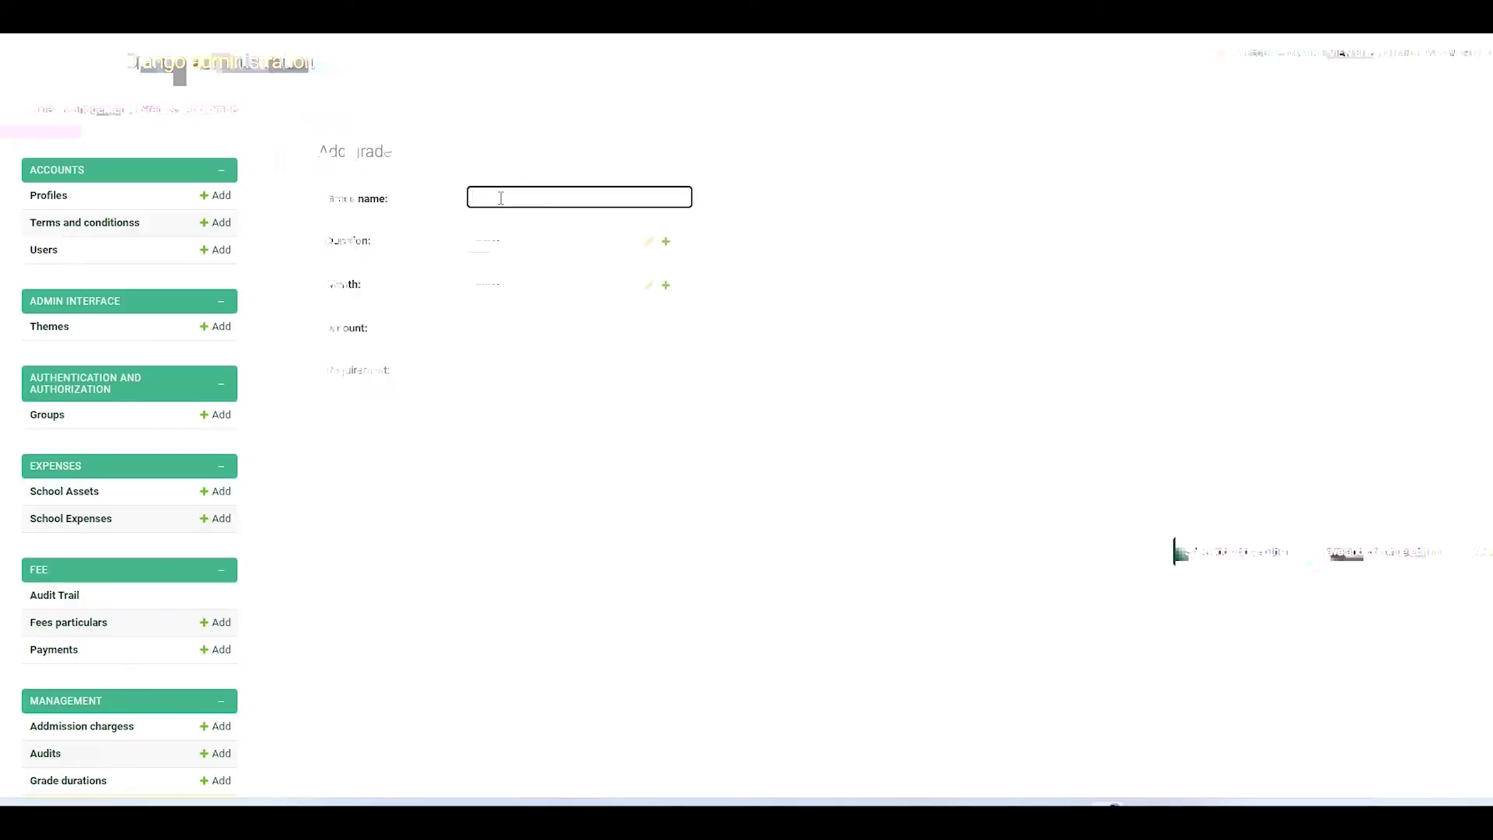
type("Grade RR")
left_click(549, 241)
left_click(514, 268)
left_click(513, 284)
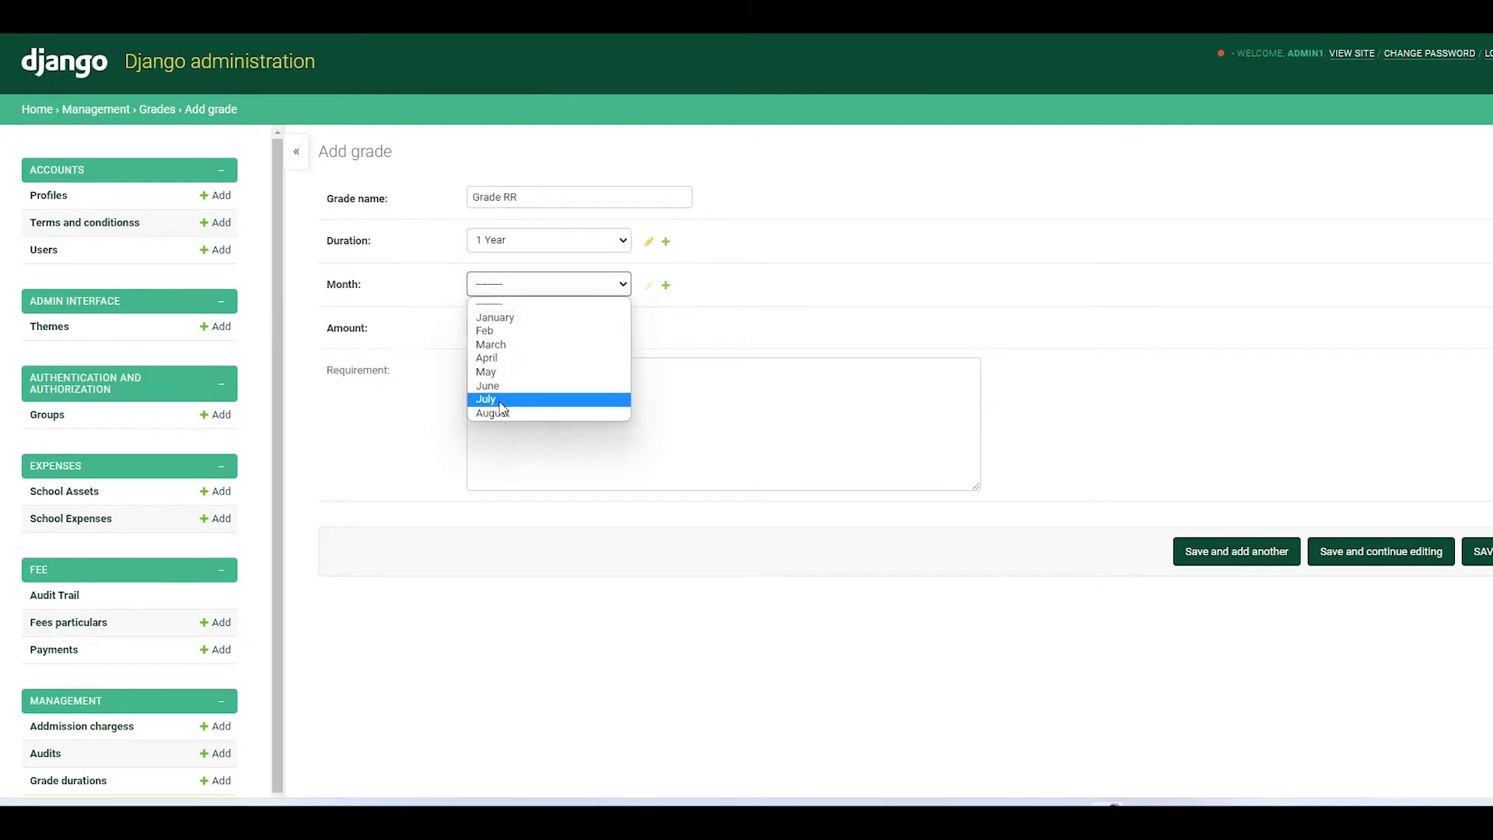
left_click(506, 397)
left_click(500, 327)
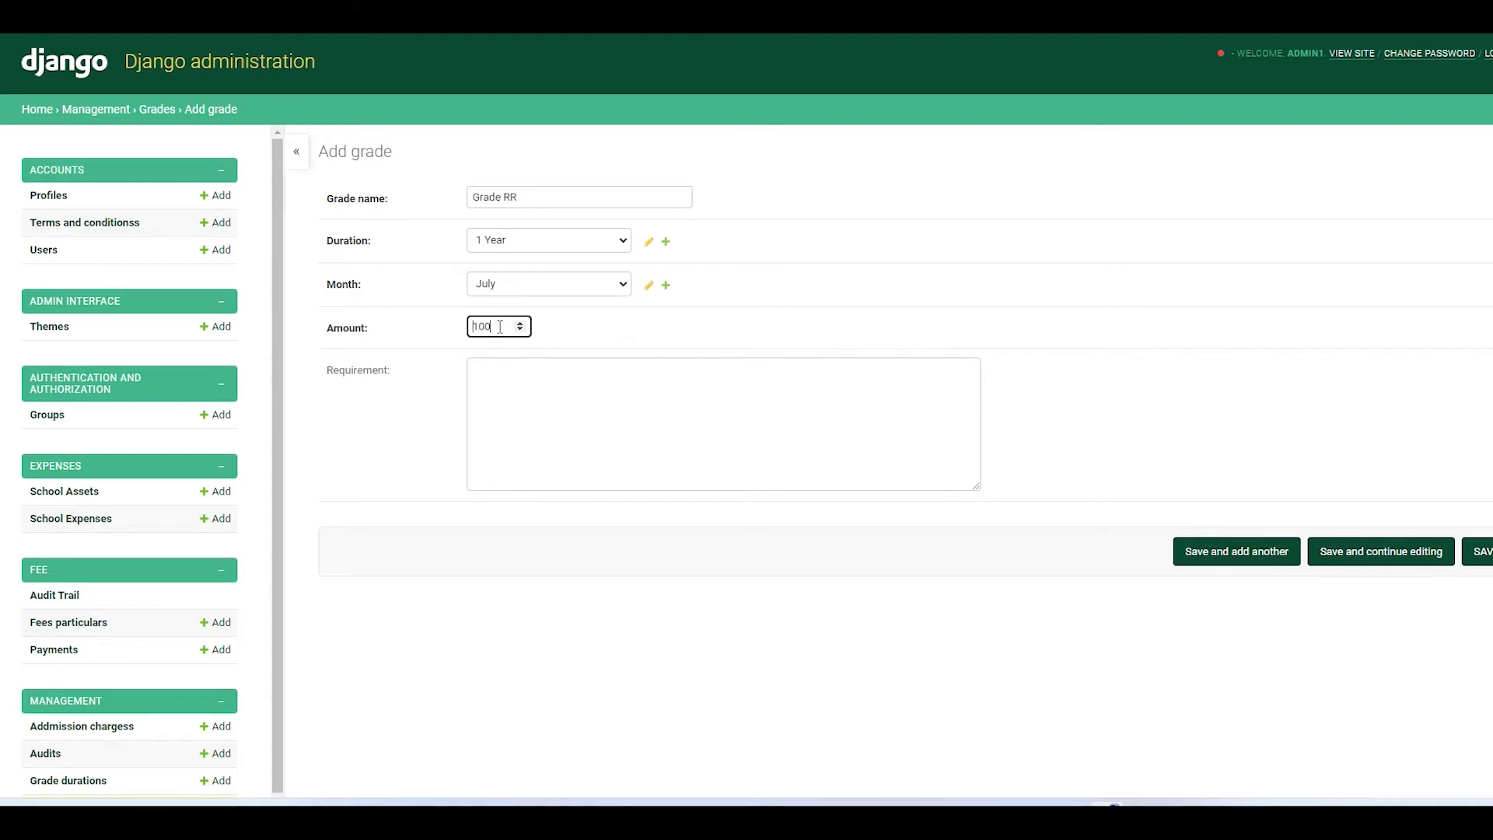
left_click(545, 427)
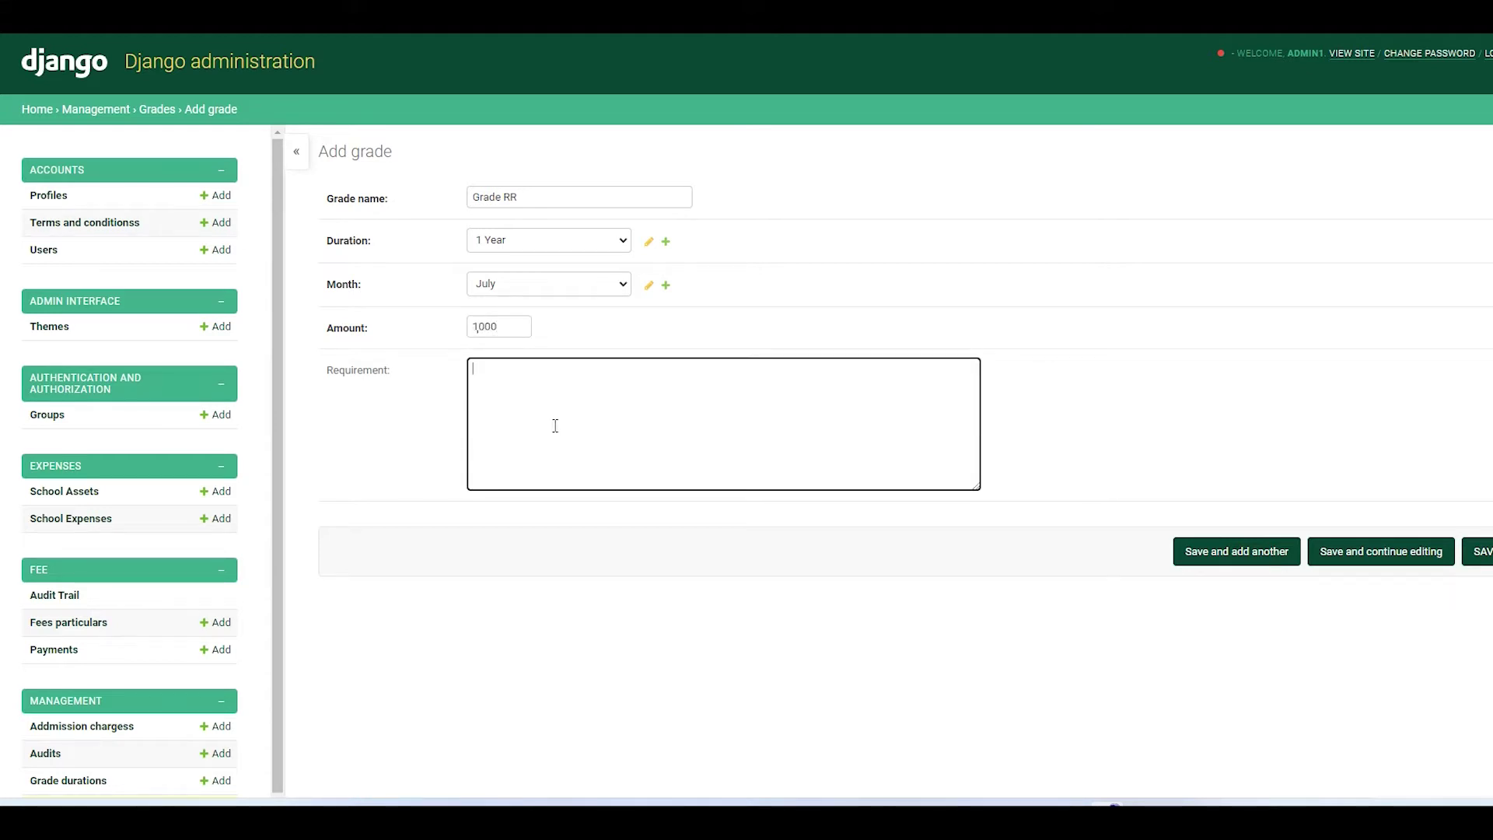
left_click(1218, 557)
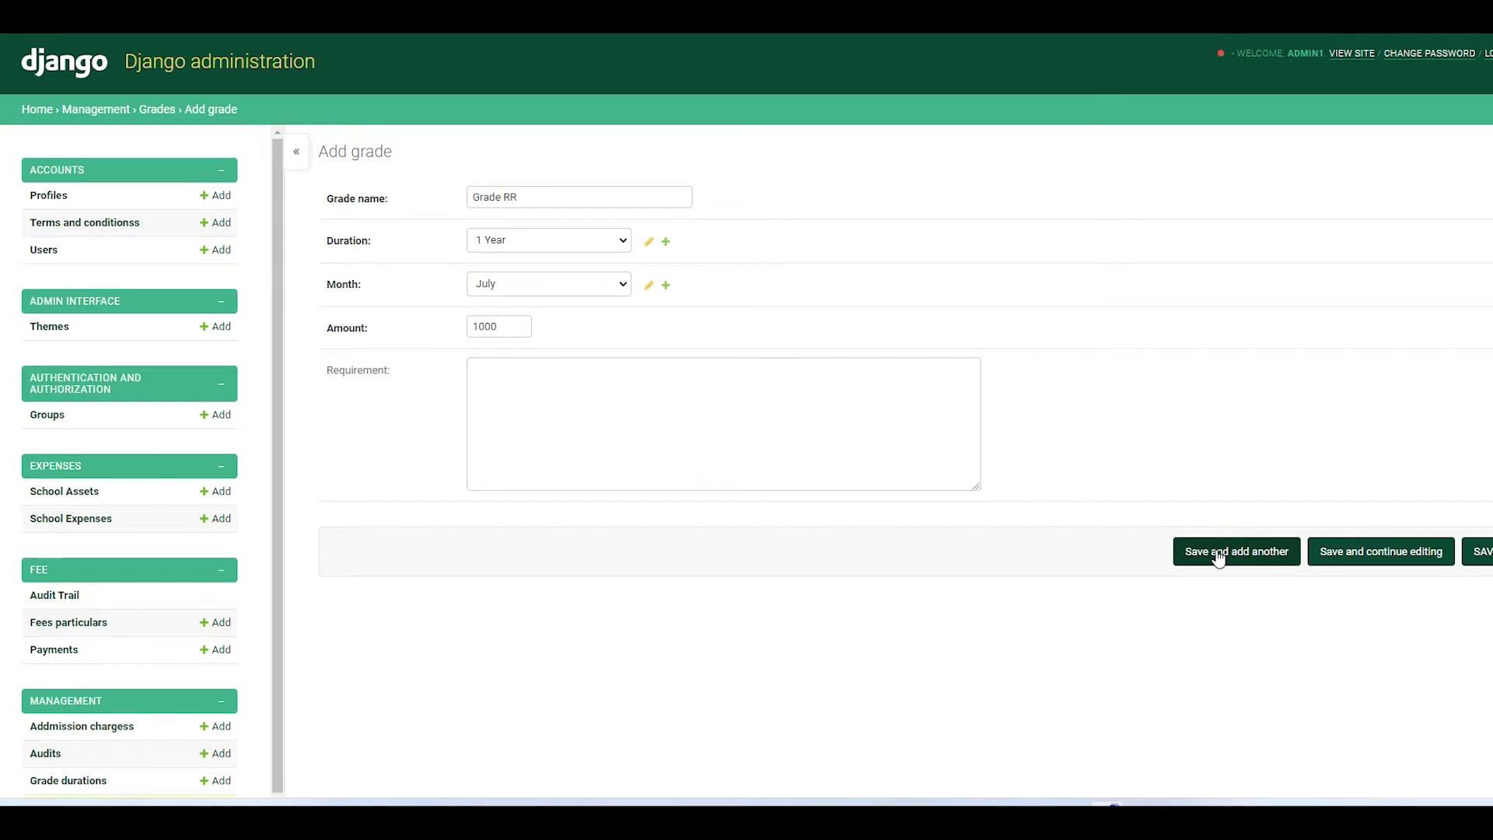
left_click(500, 326)
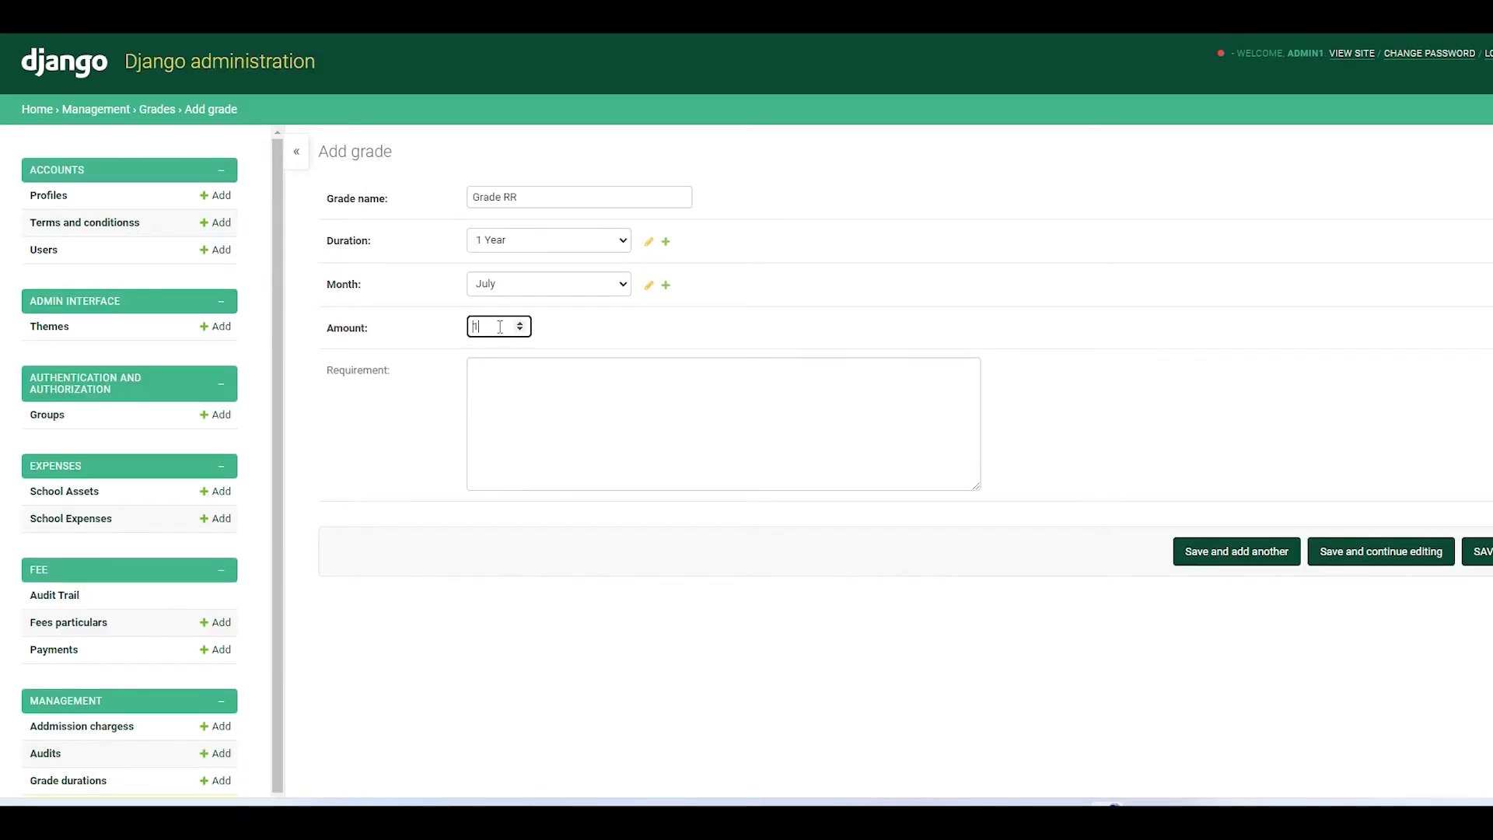
left_click(543, 429)
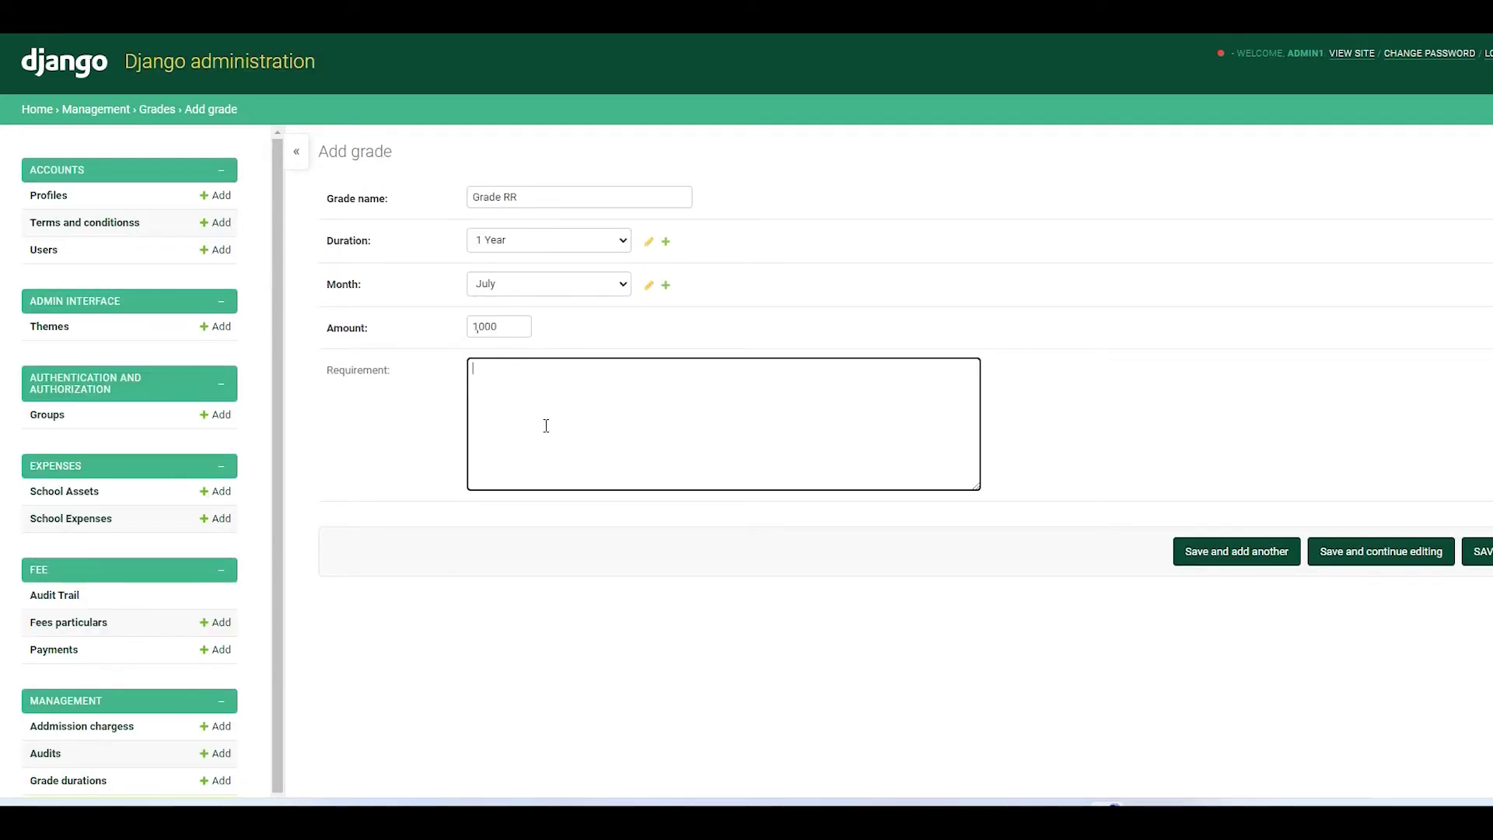
left_click(1218, 557)
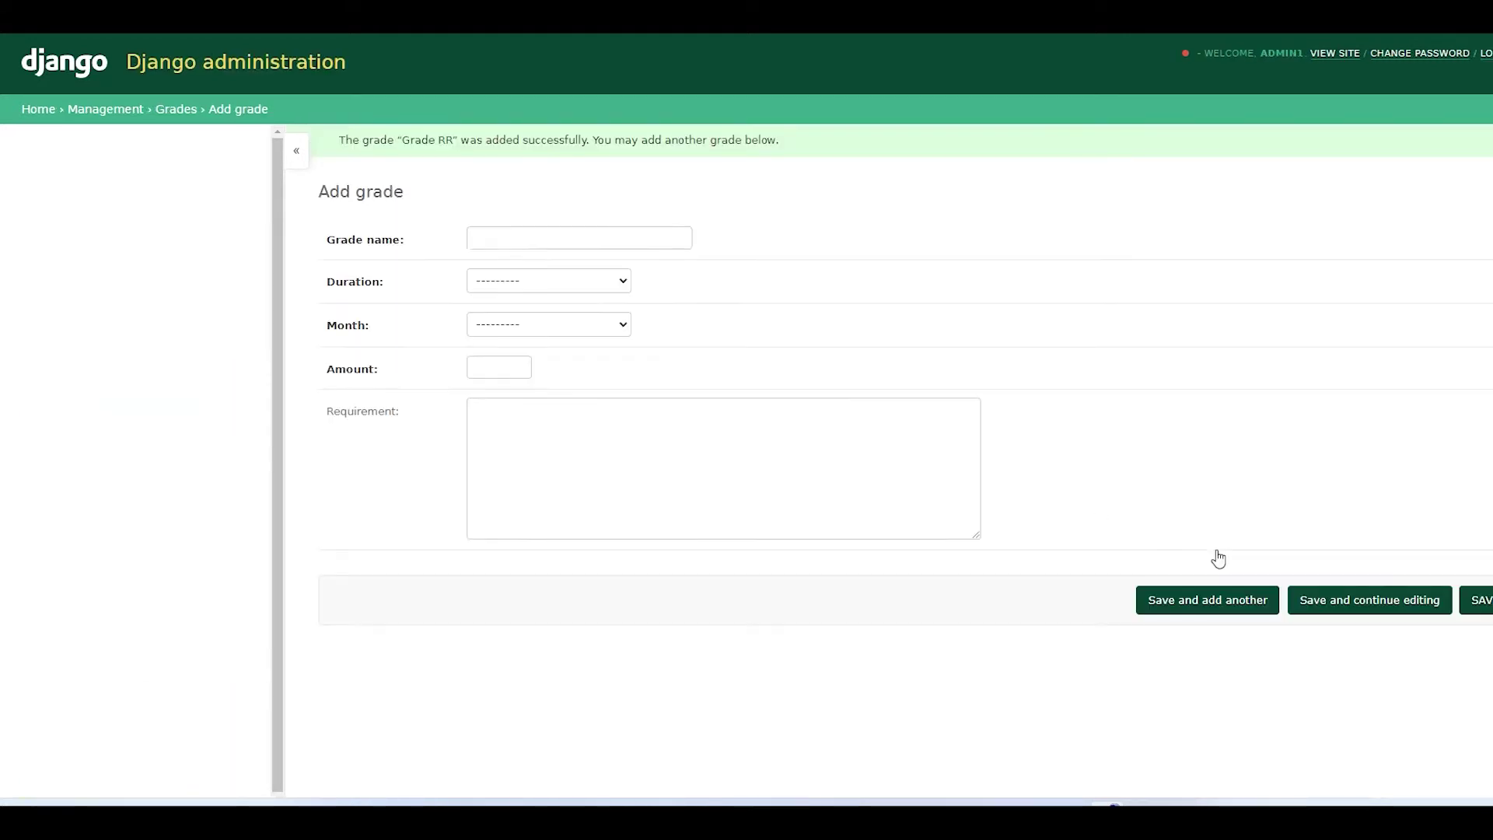
- Save Grade R as a 1 Year, July grade with amount 1000
type("Grade R")
left_click(505, 282)
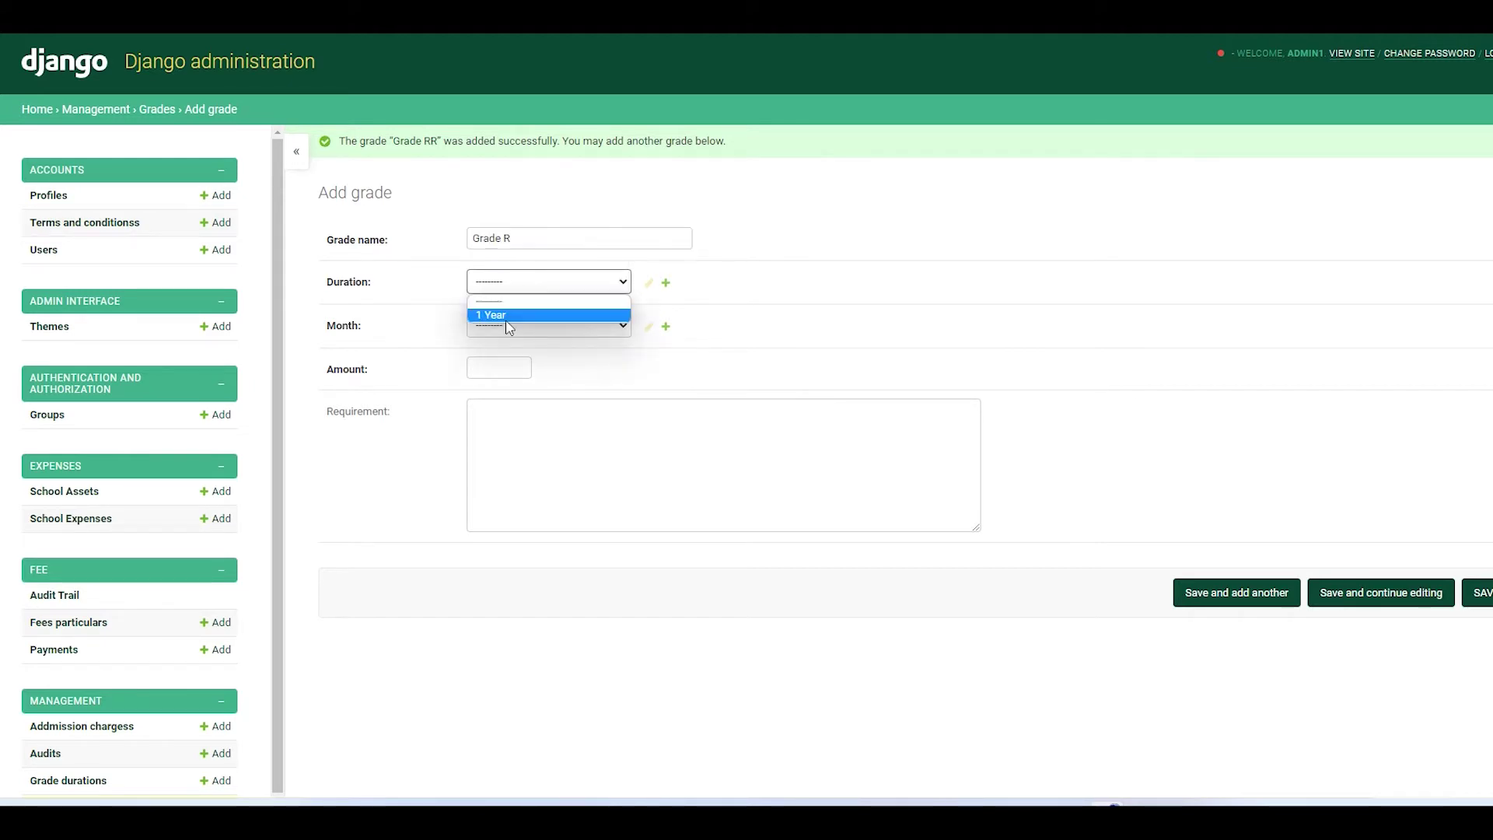
left_click(505, 310)
left_click(505, 325)
left_click(498, 440)
left_click(502, 368)
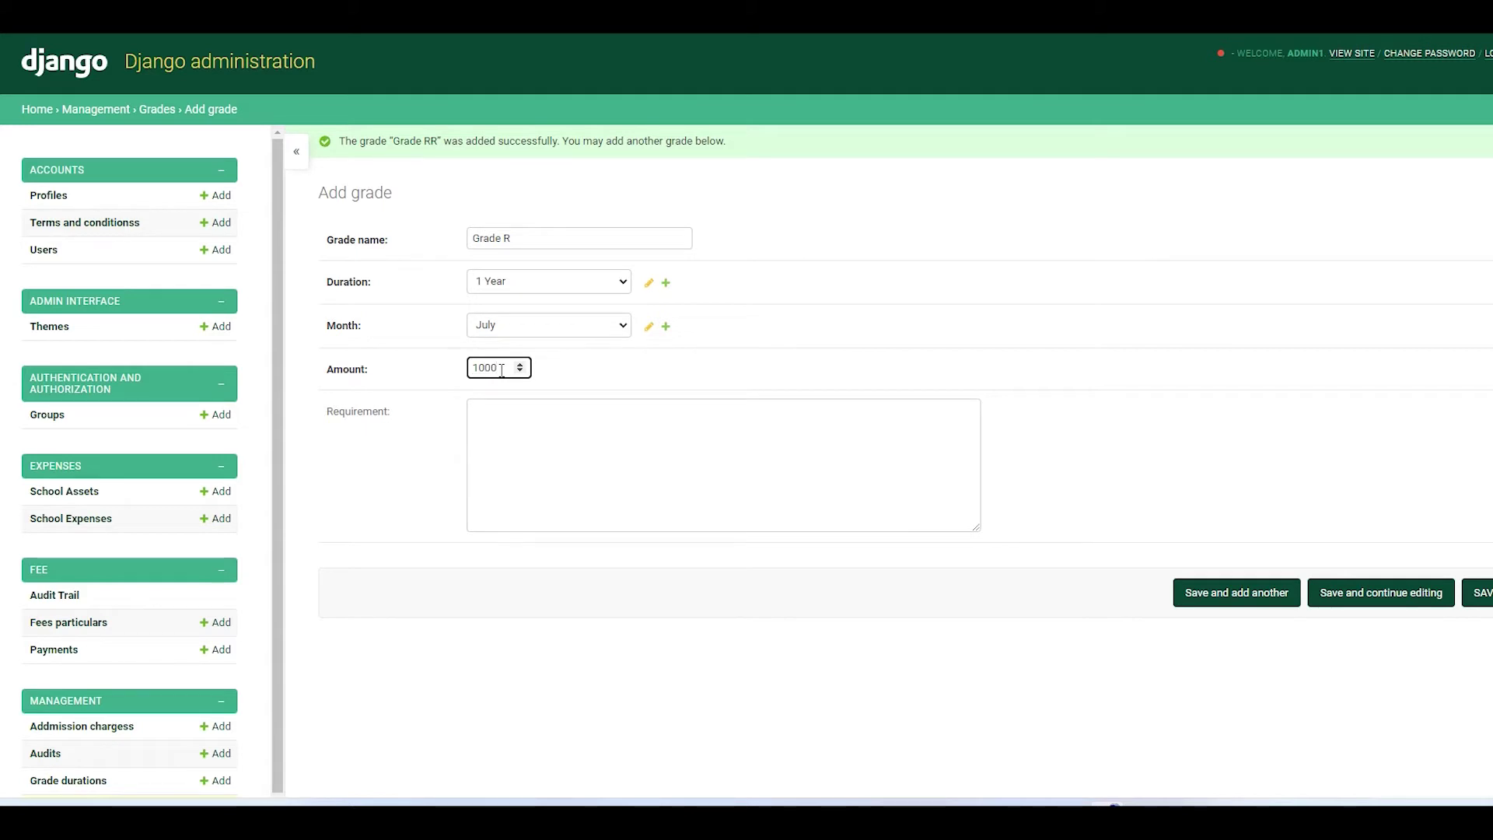
left_click(1258, 598)
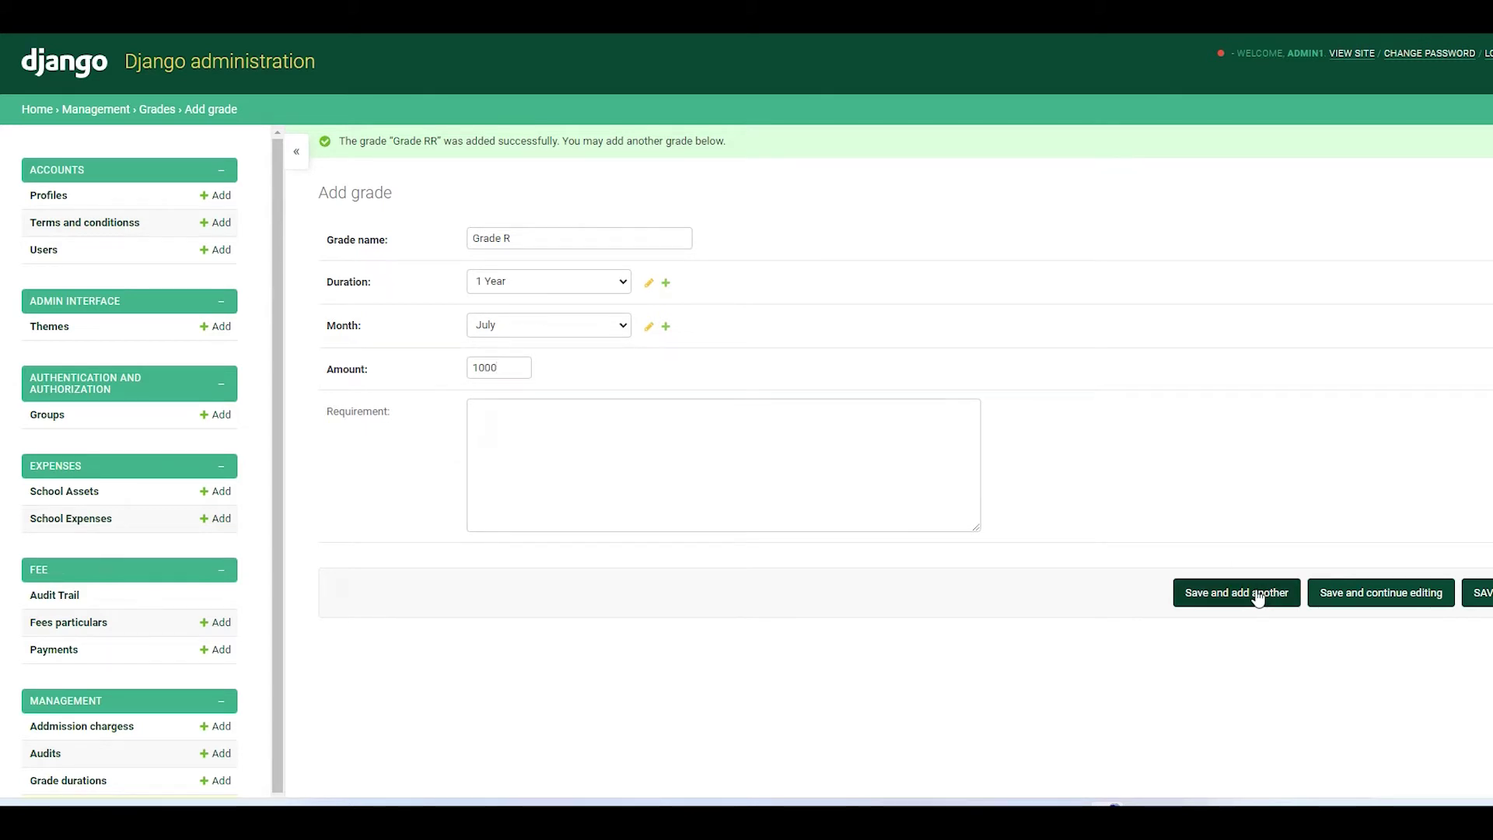
- Save Grade 1 as a 1 Year, July grade with amount 2000
type("Grade")
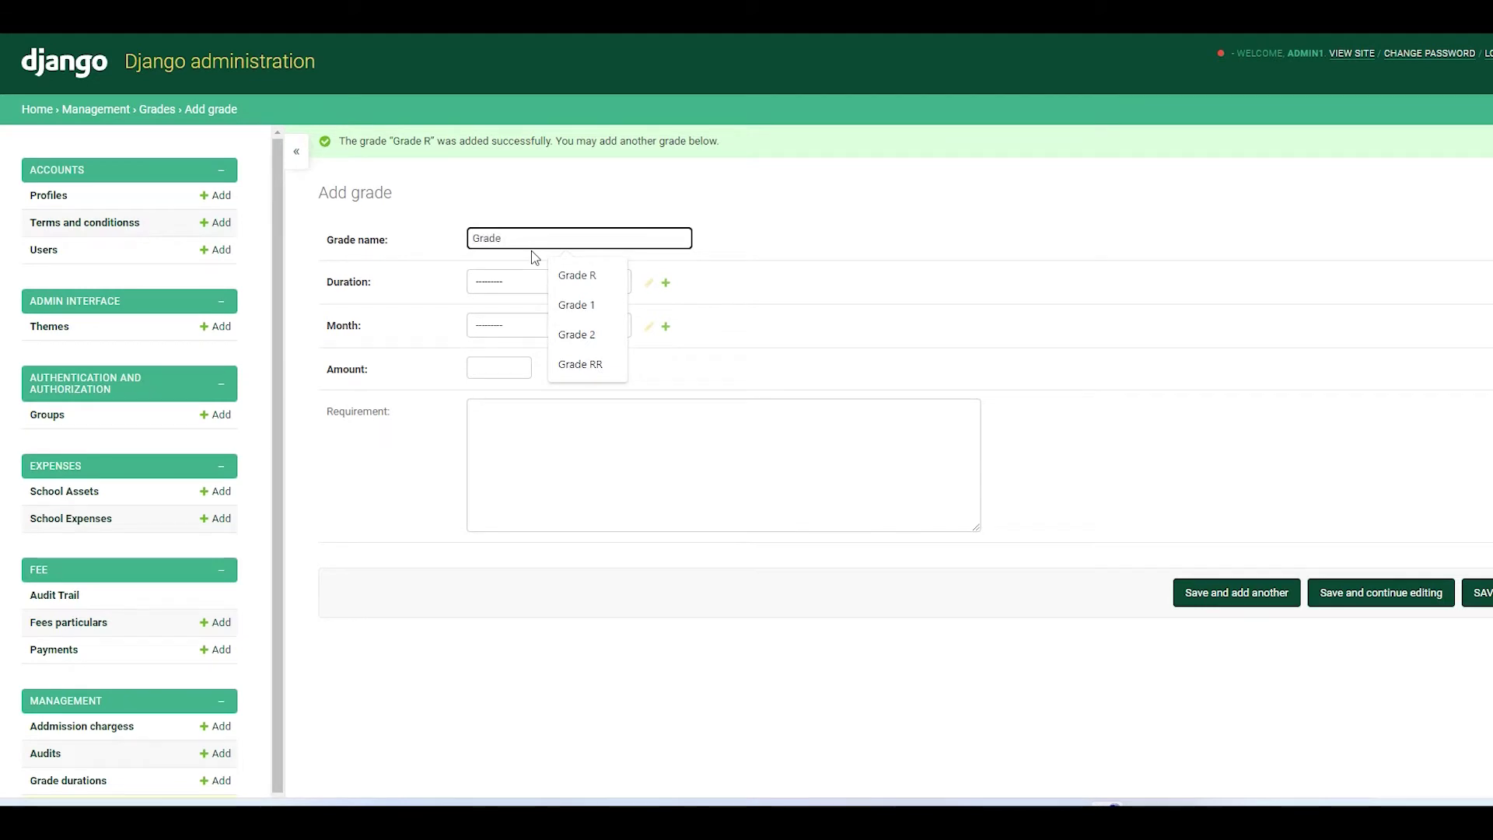
type(" 1")
left_click(585, 282)
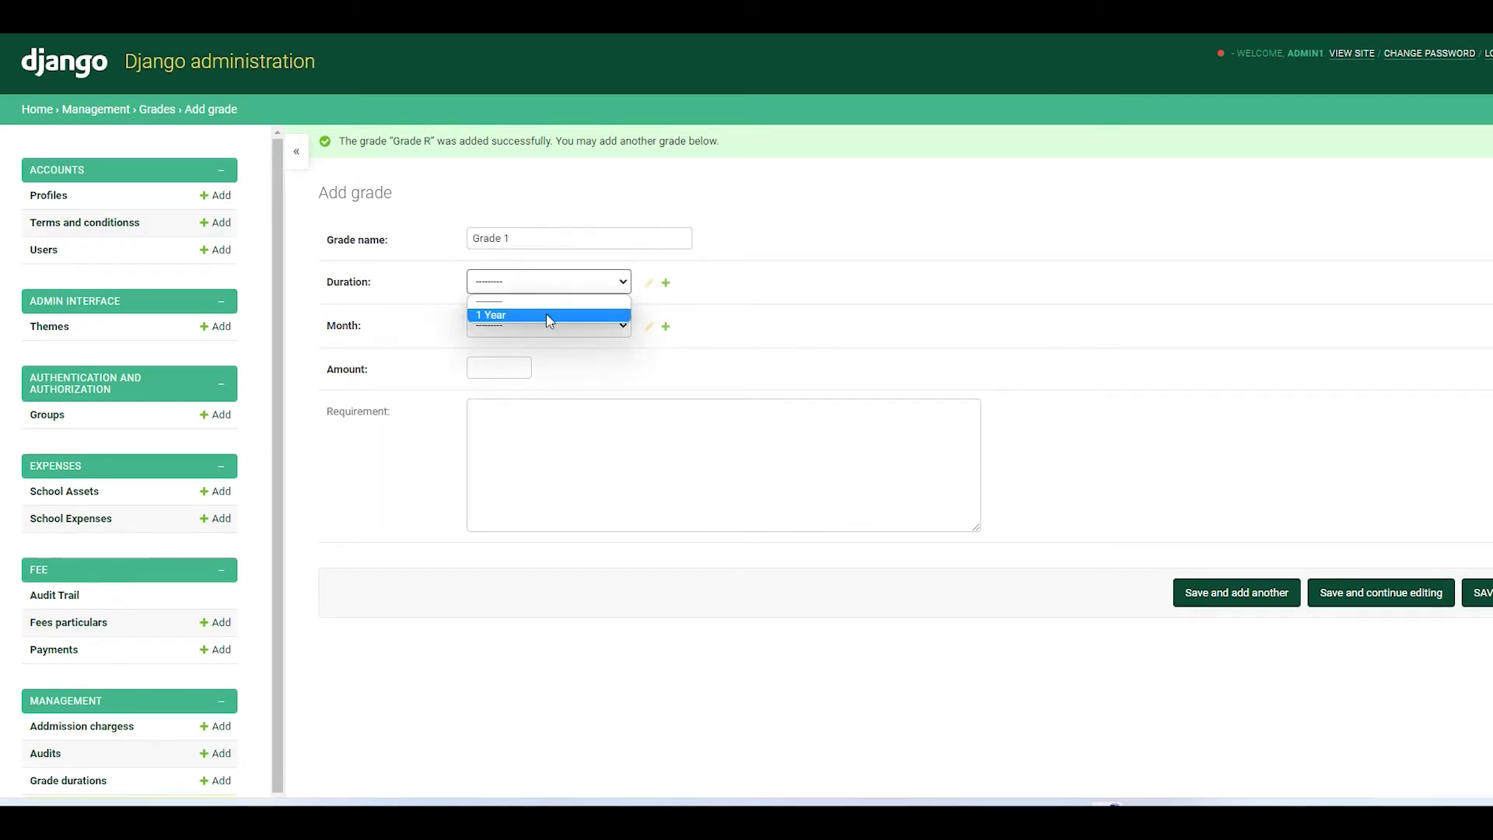
left_click(548, 315)
left_click(548, 325)
left_click(500, 440)
left_click(503, 370)
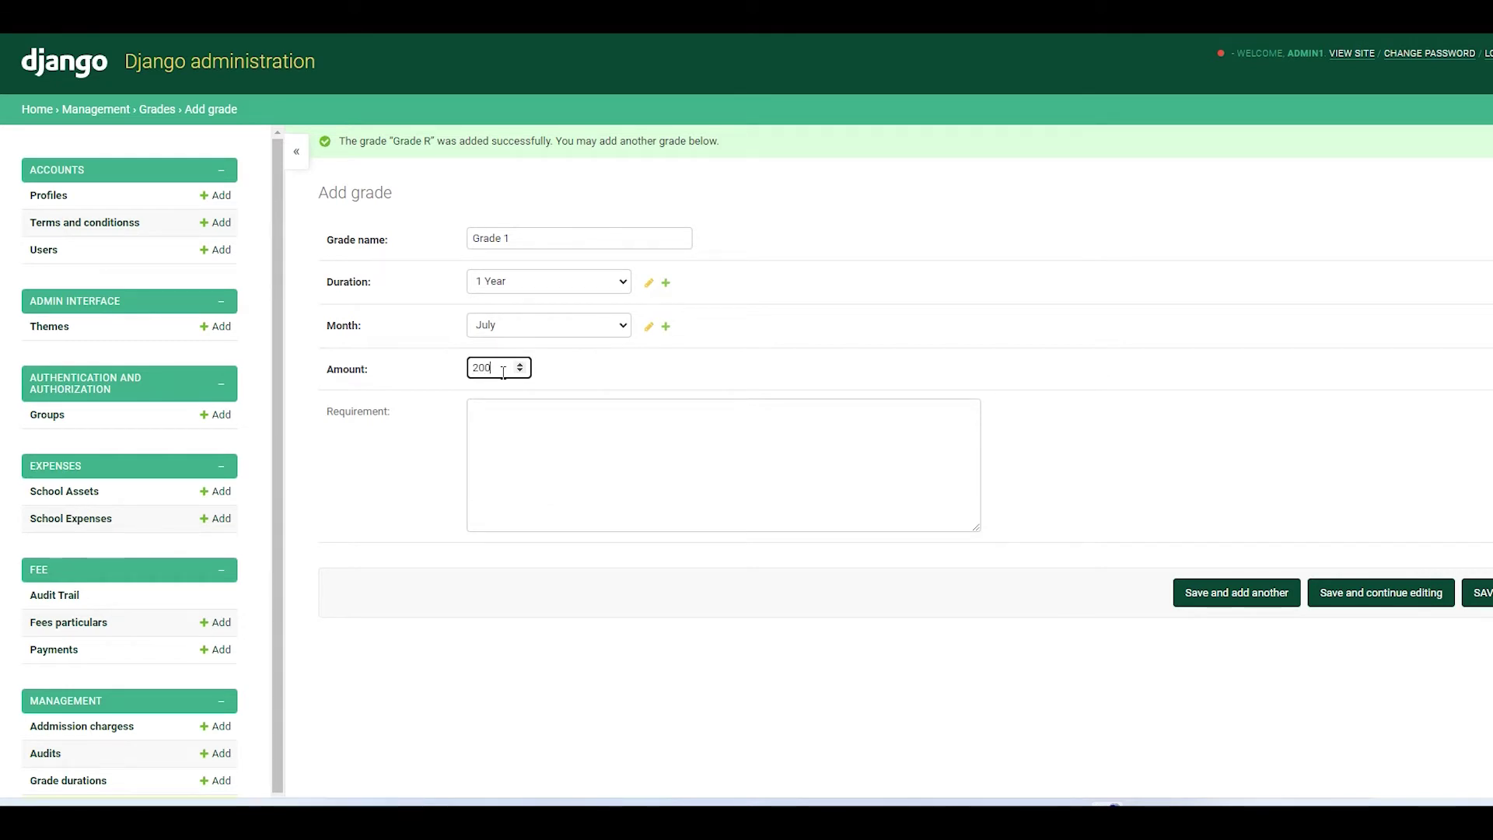
left_click(1235, 605)
- Save Grade 2 as a 1 Year, July grade of 2000, then go to Fees particulars
type("Grad")
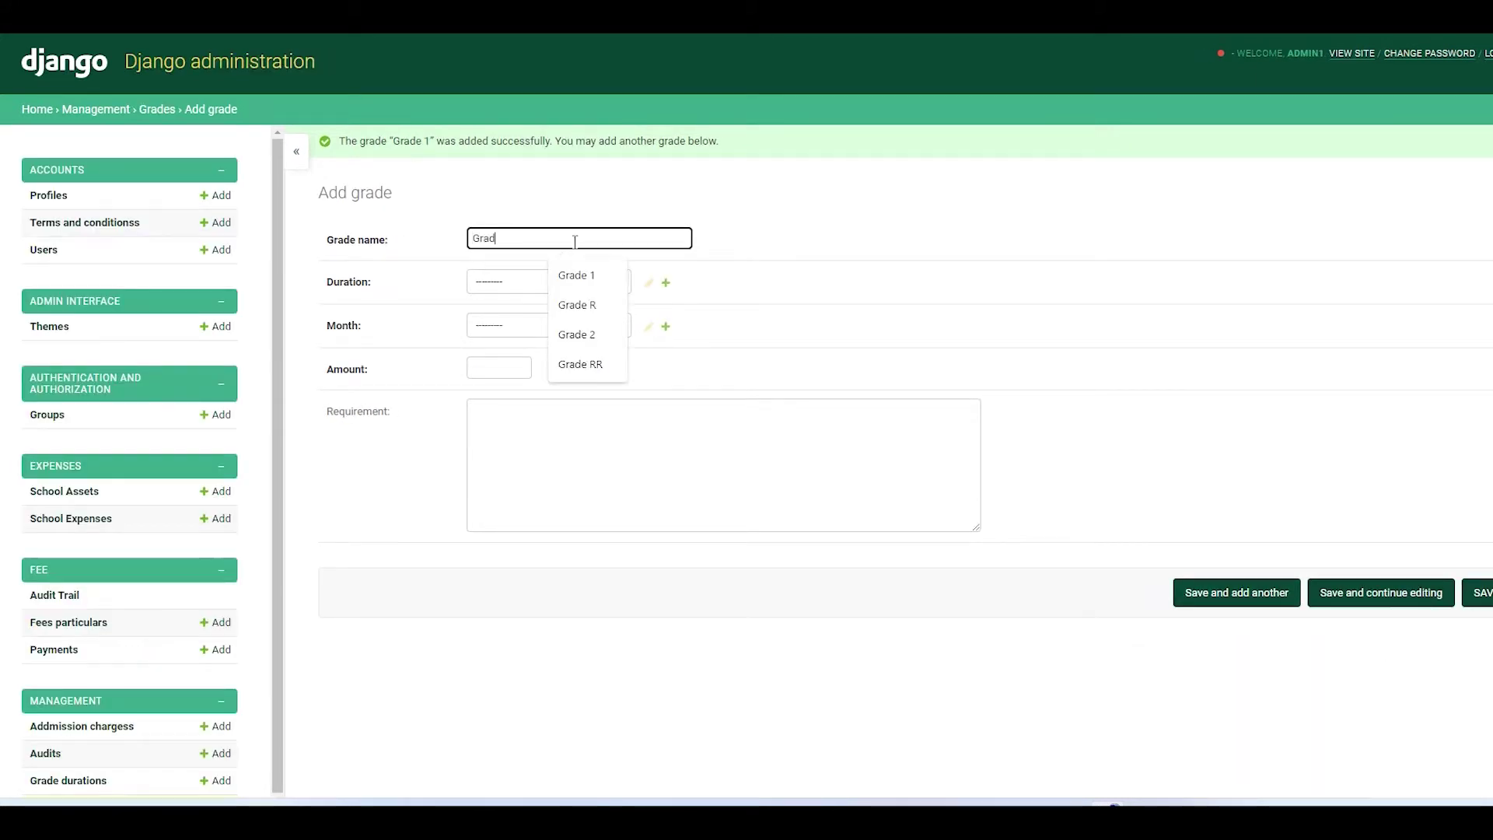
type("e 2")
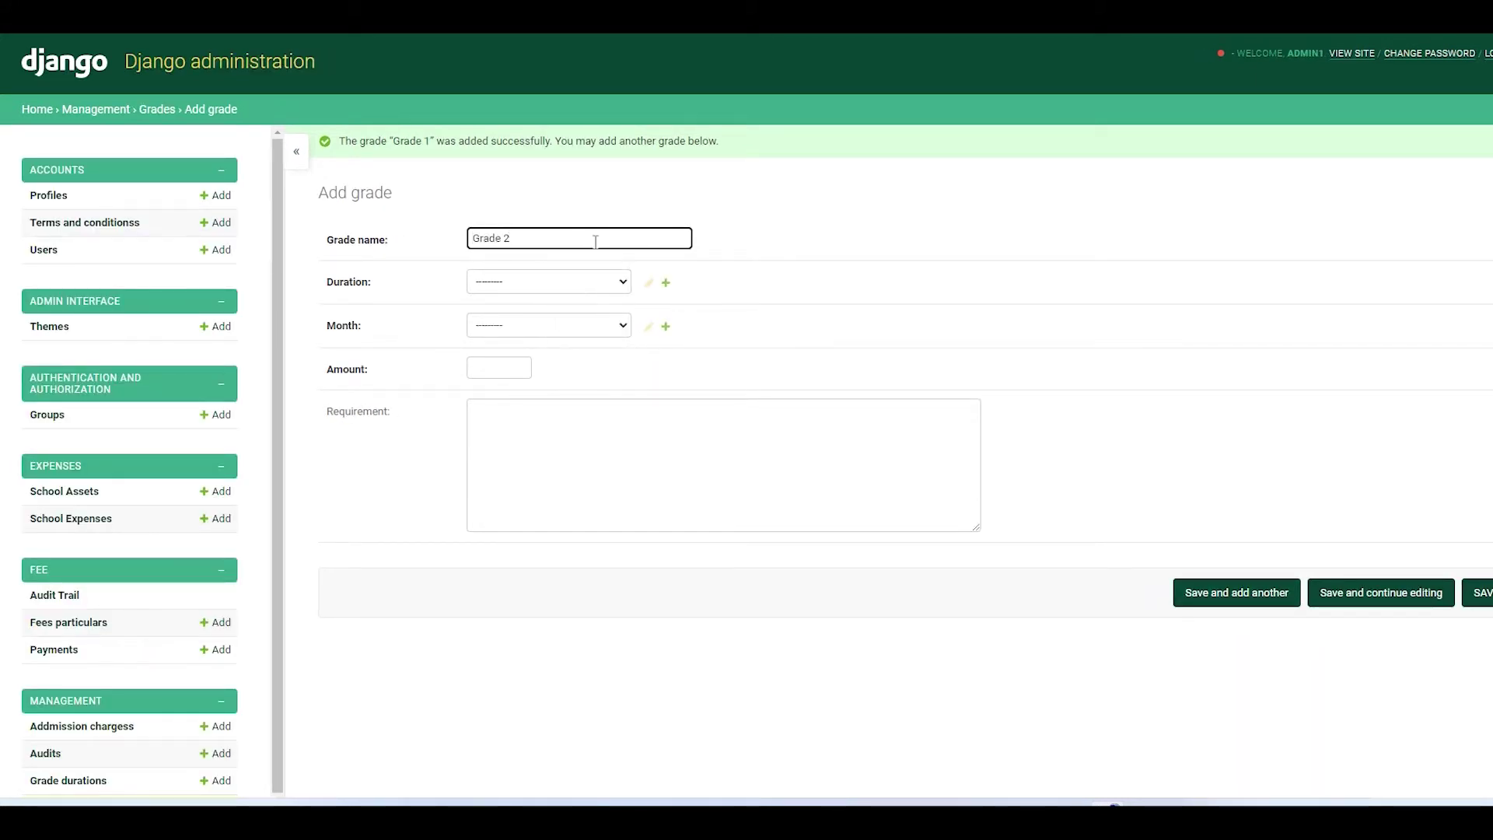
left_click(583, 282)
left_click(515, 315)
left_click(515, 325)
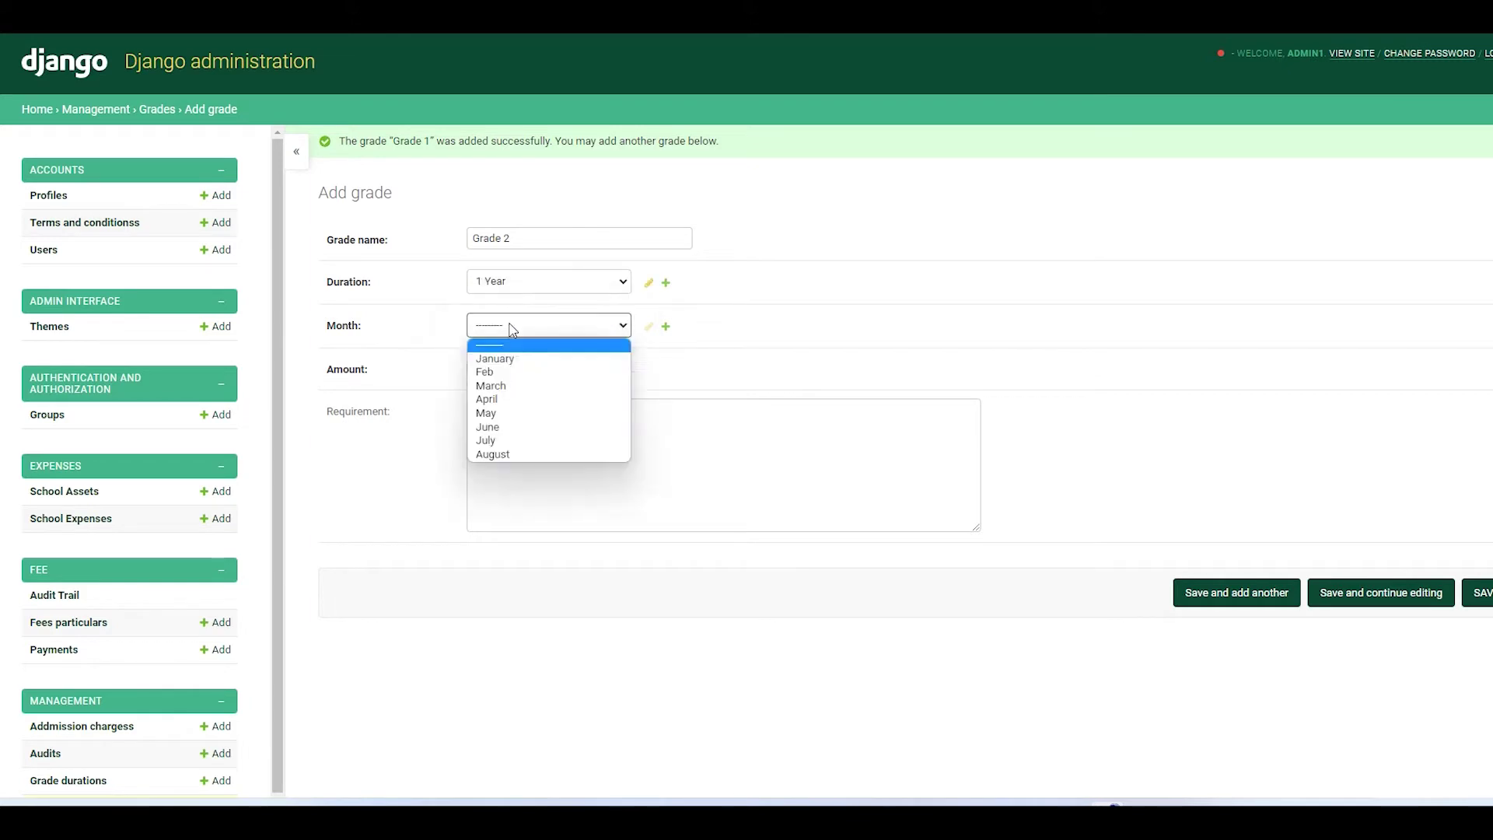
left_click(497, 436)
left_click(491, 361)
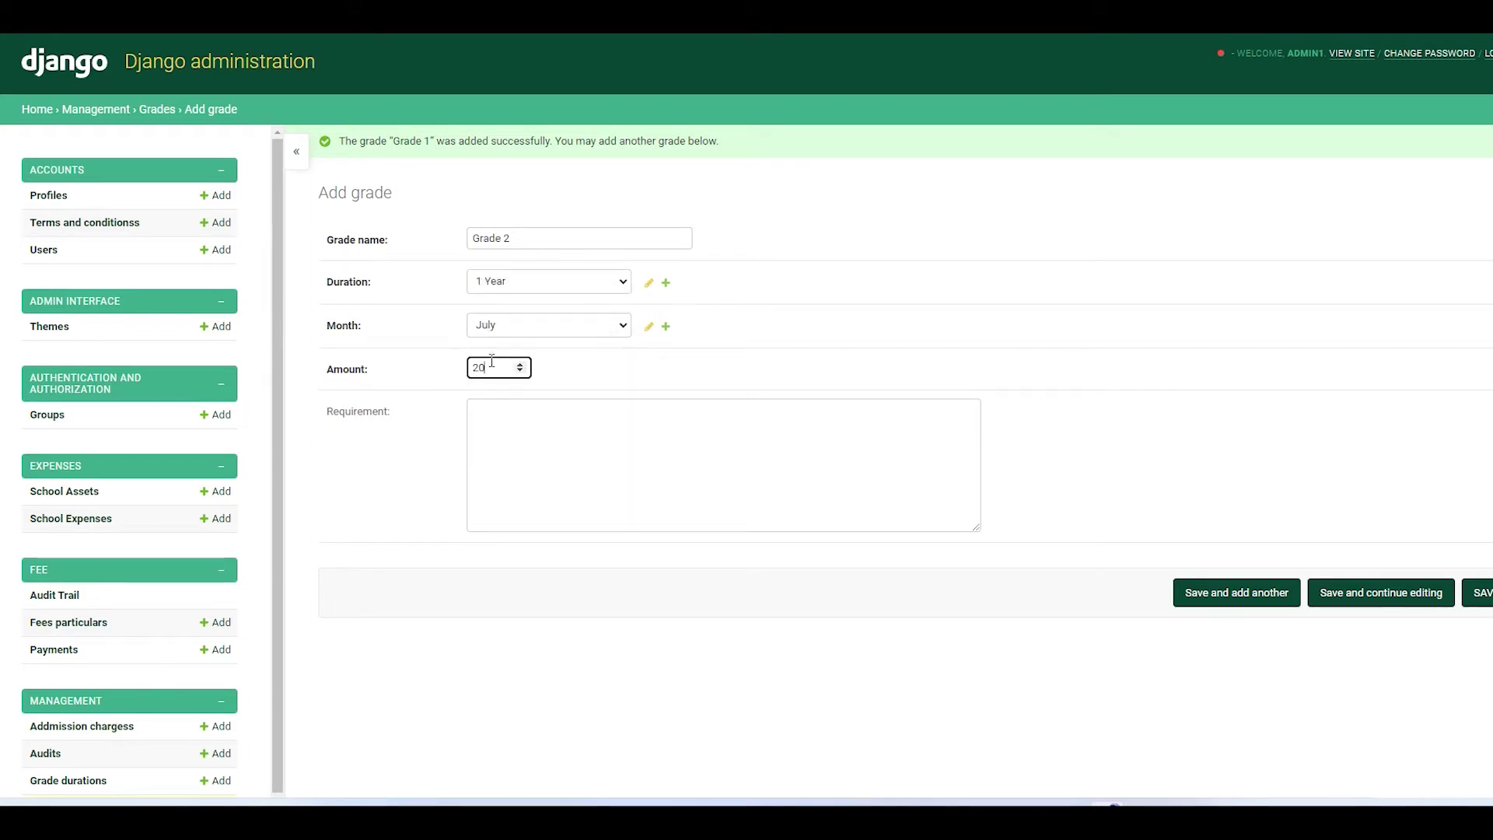
left_click(558, 458)
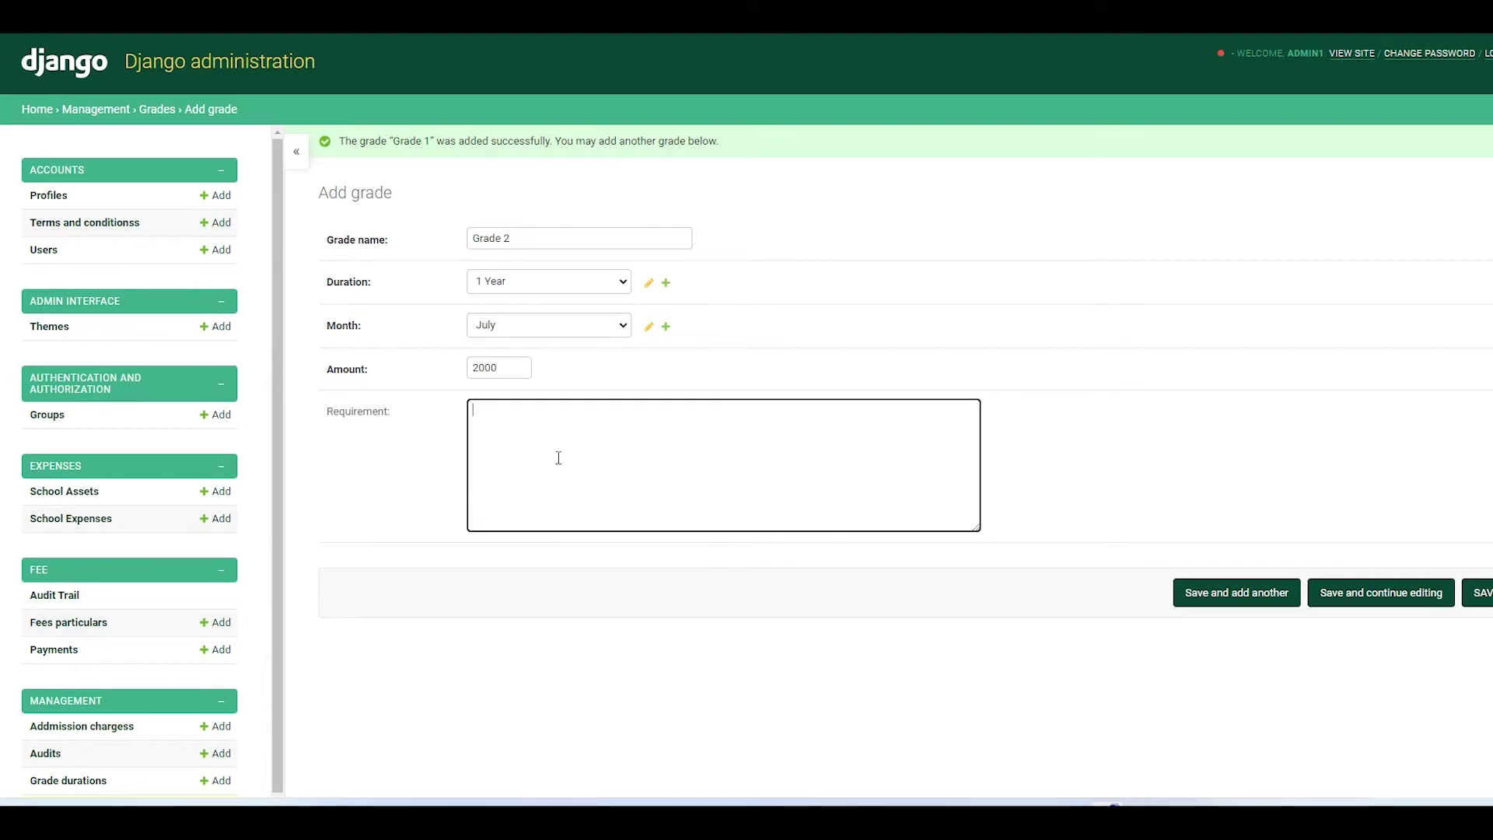
left_click(1233, 597)
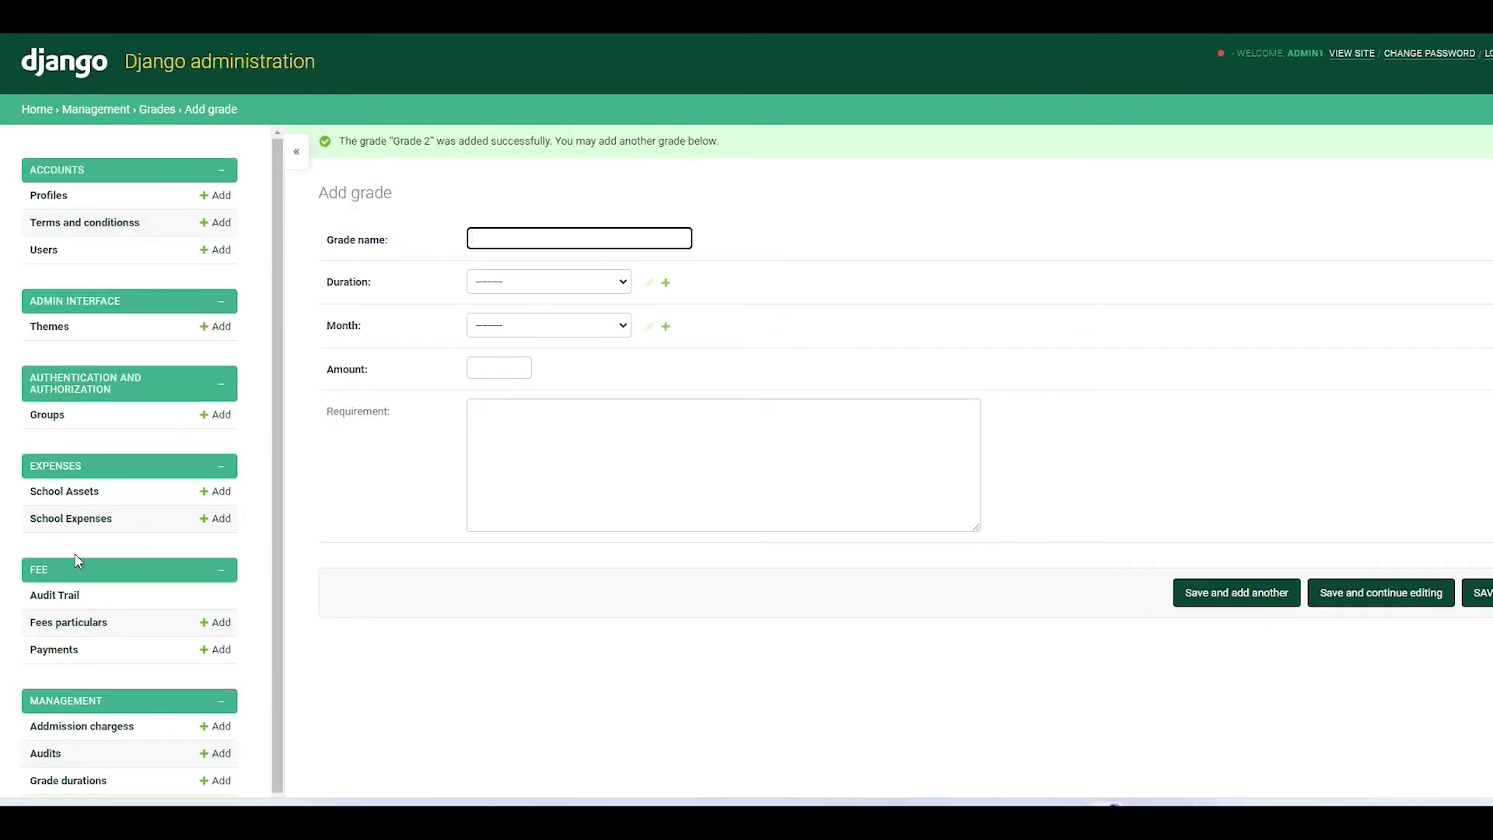
scroll(75, 557, "down", 3)
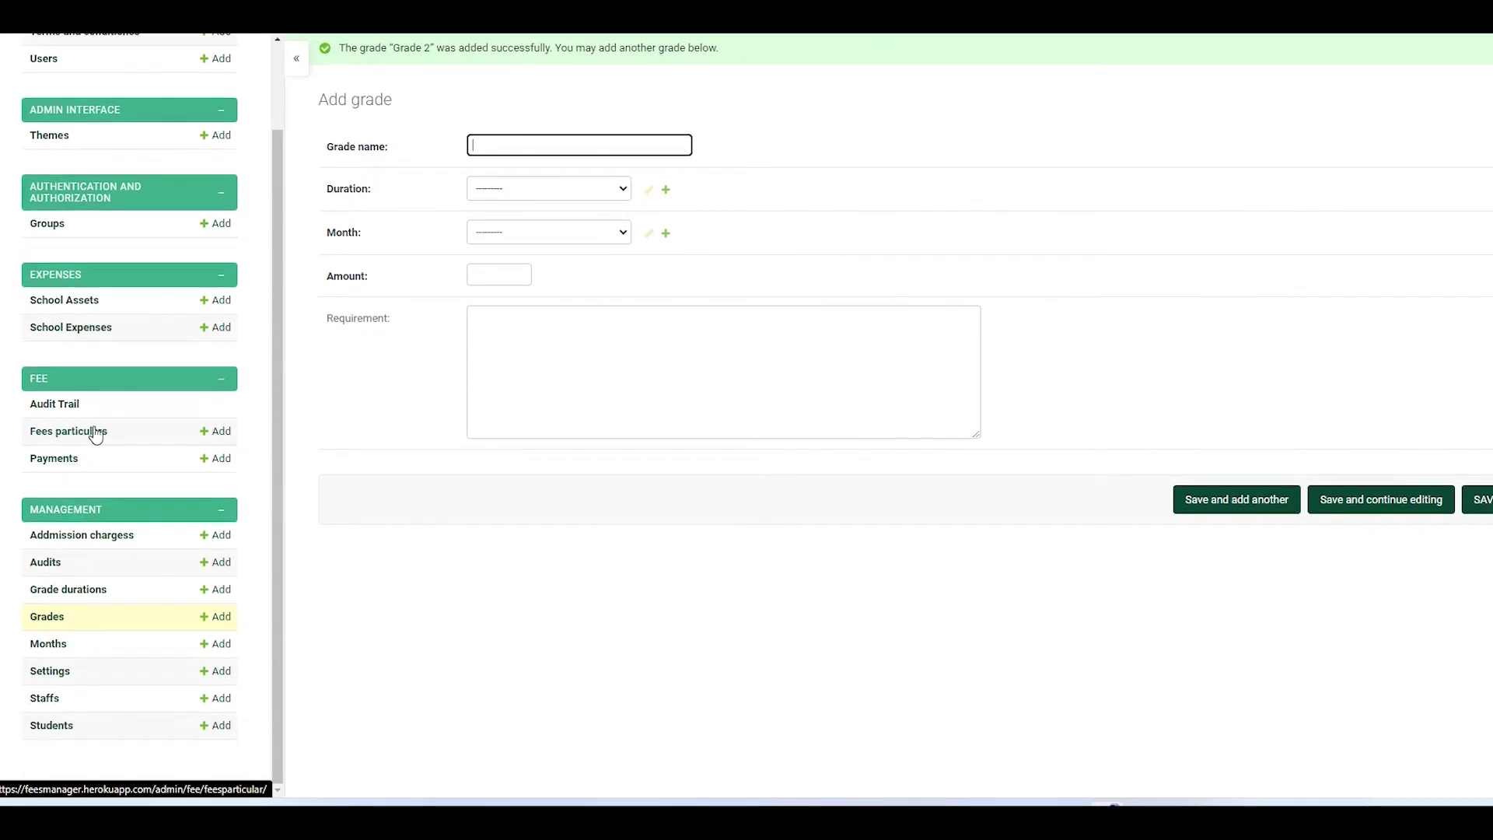
left_click(70, 441)
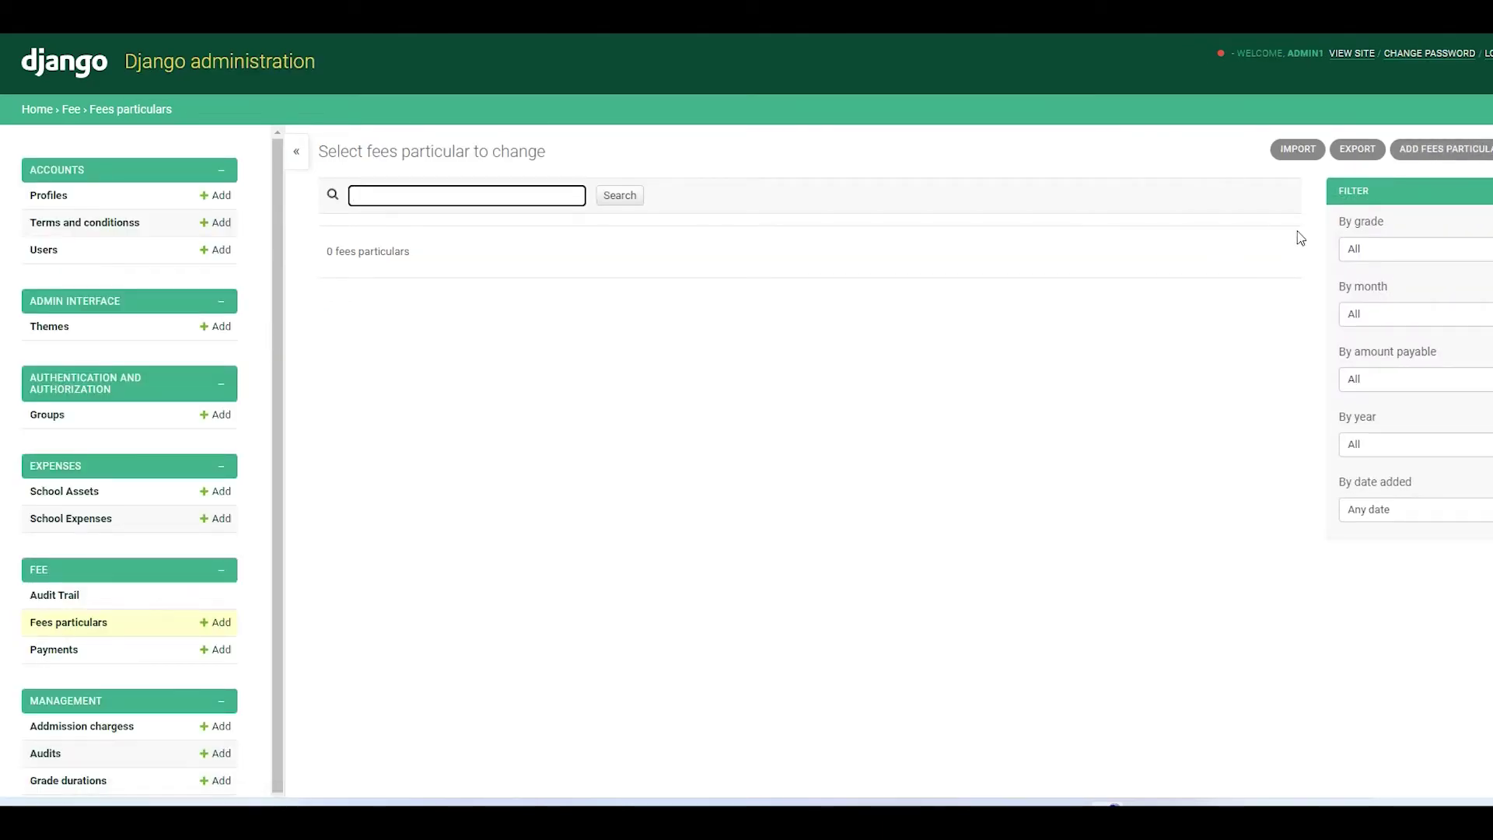
- Open the Fees particulars import page, review its formats and fields, and cancel the file picker
left_click(1306, 155)
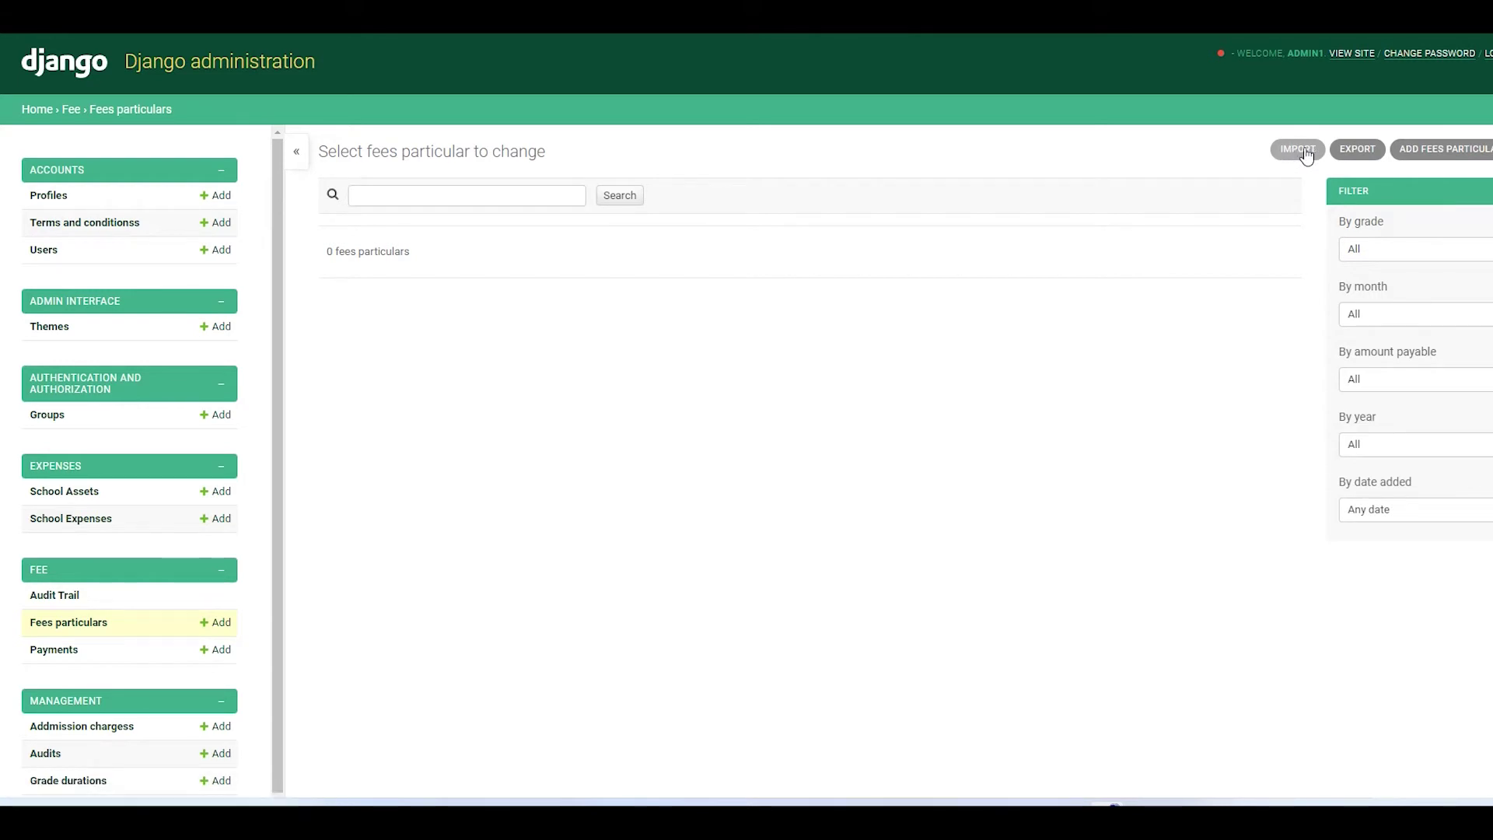
left_click(545, 272)
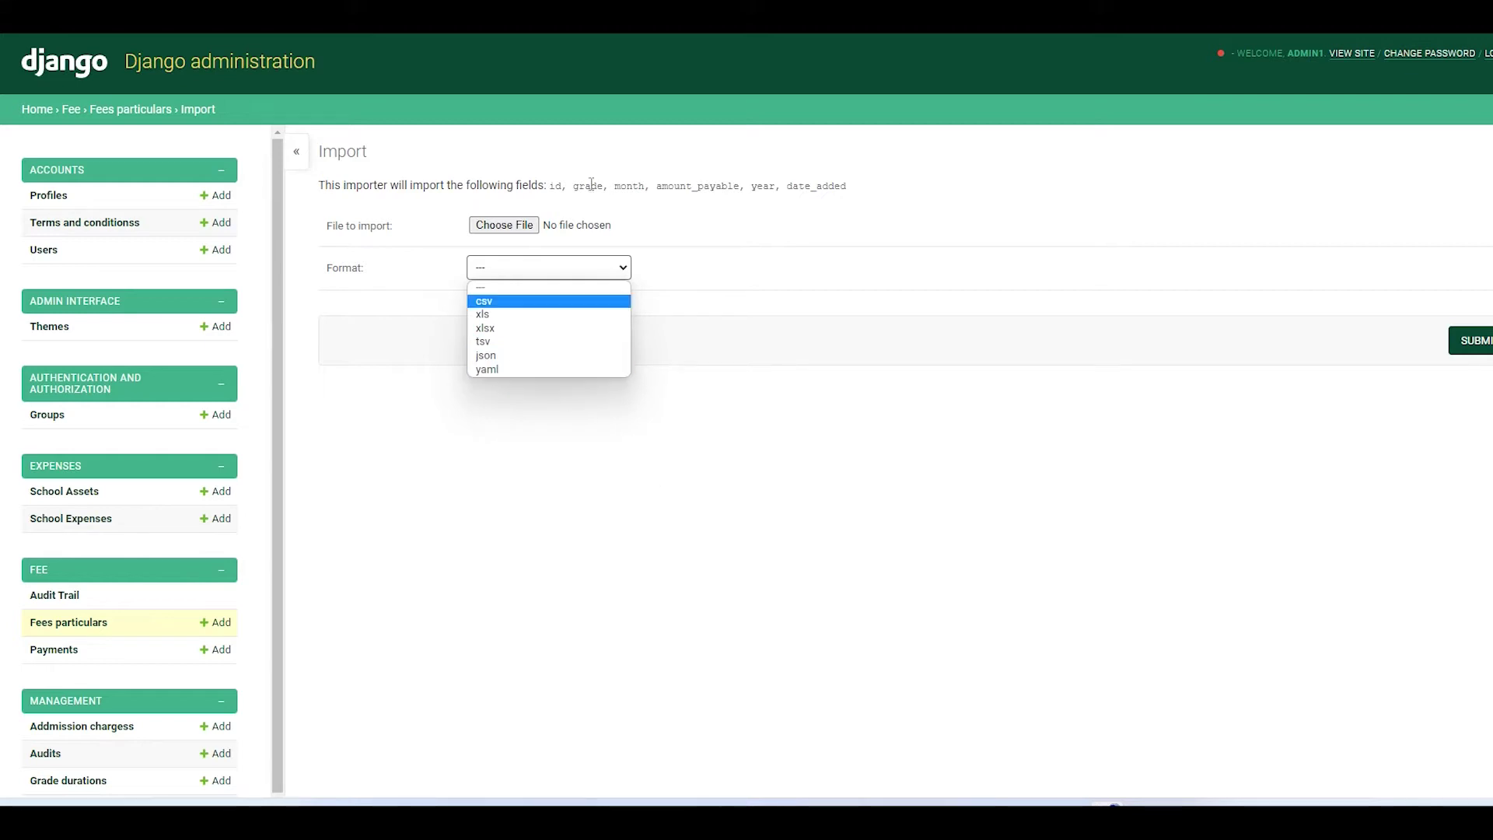
left_click_drag(550, 186, 886, 192)
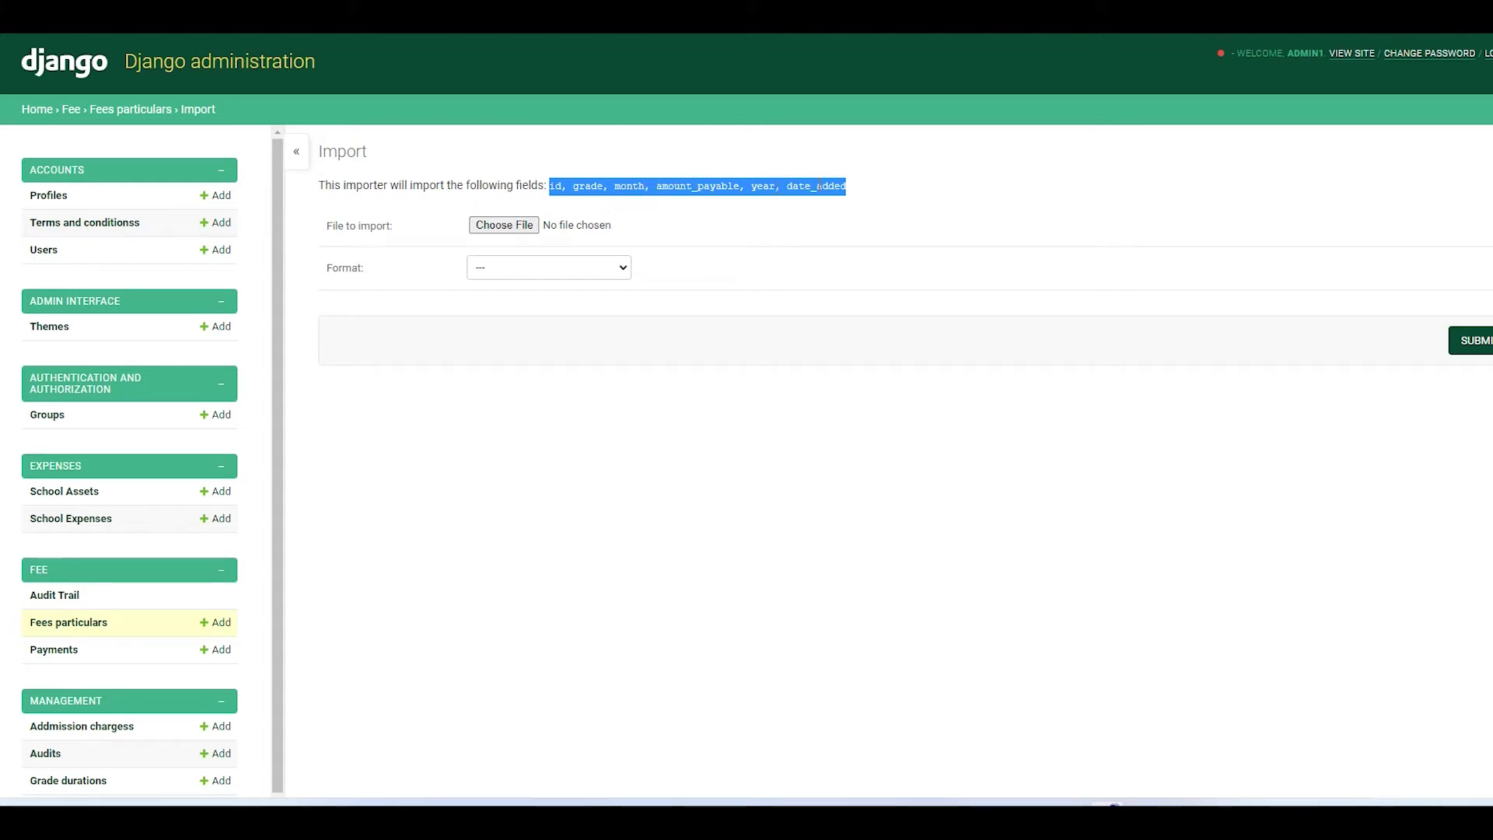
left_click(889, 192)
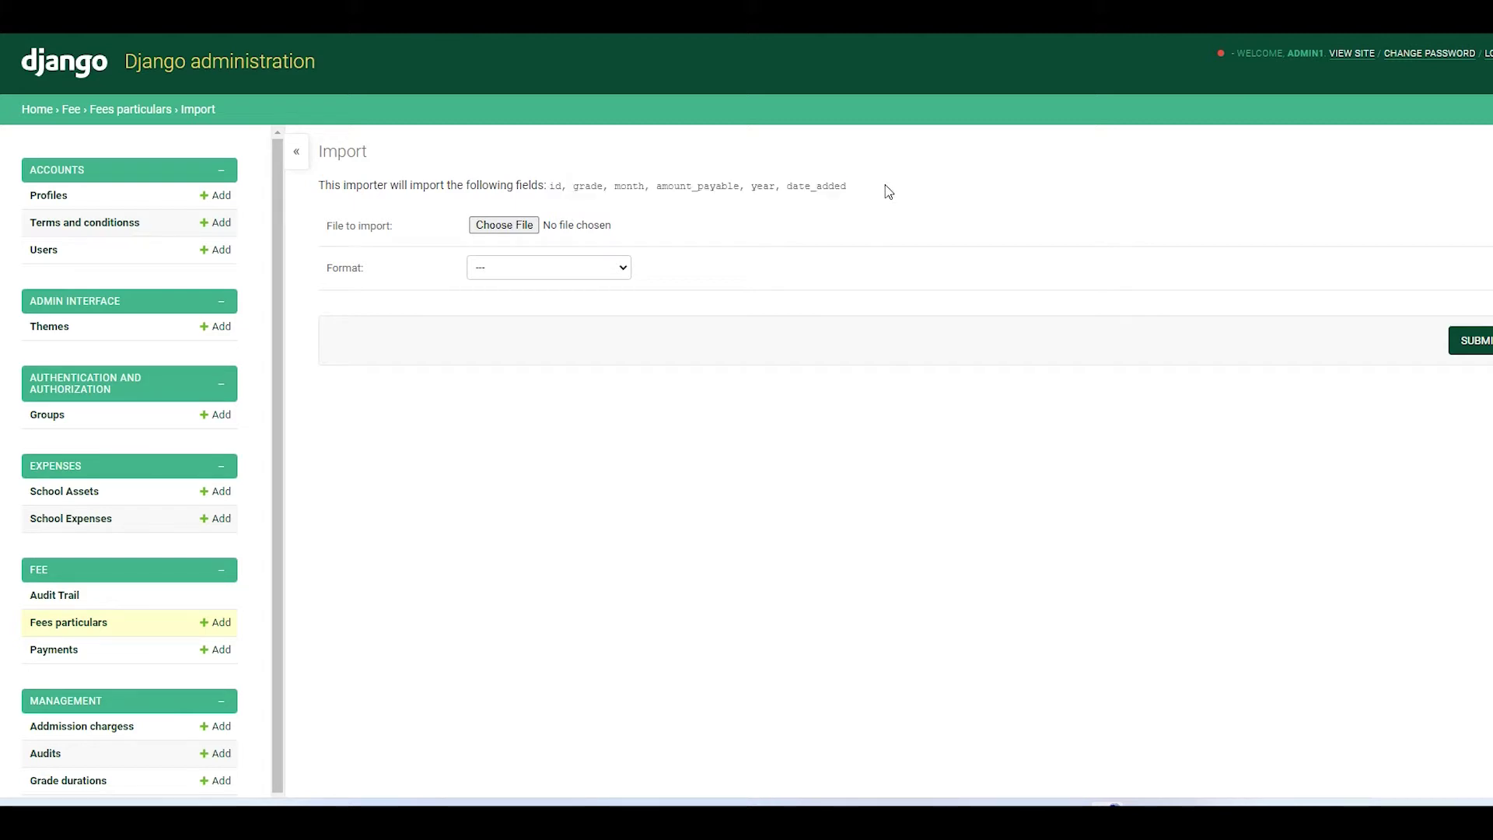
left_click(506, 225)
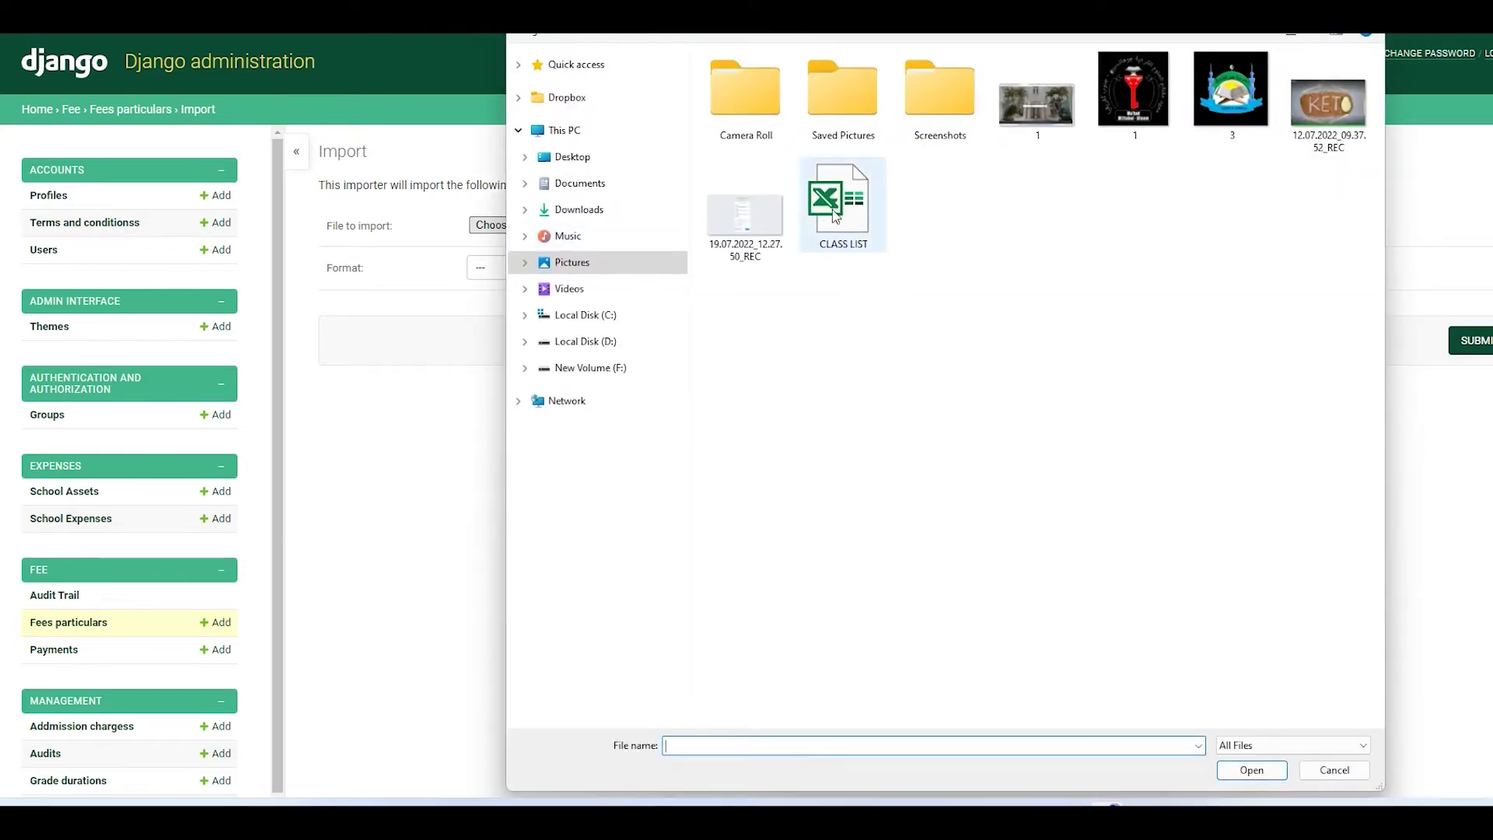
left_click(1333, 770)
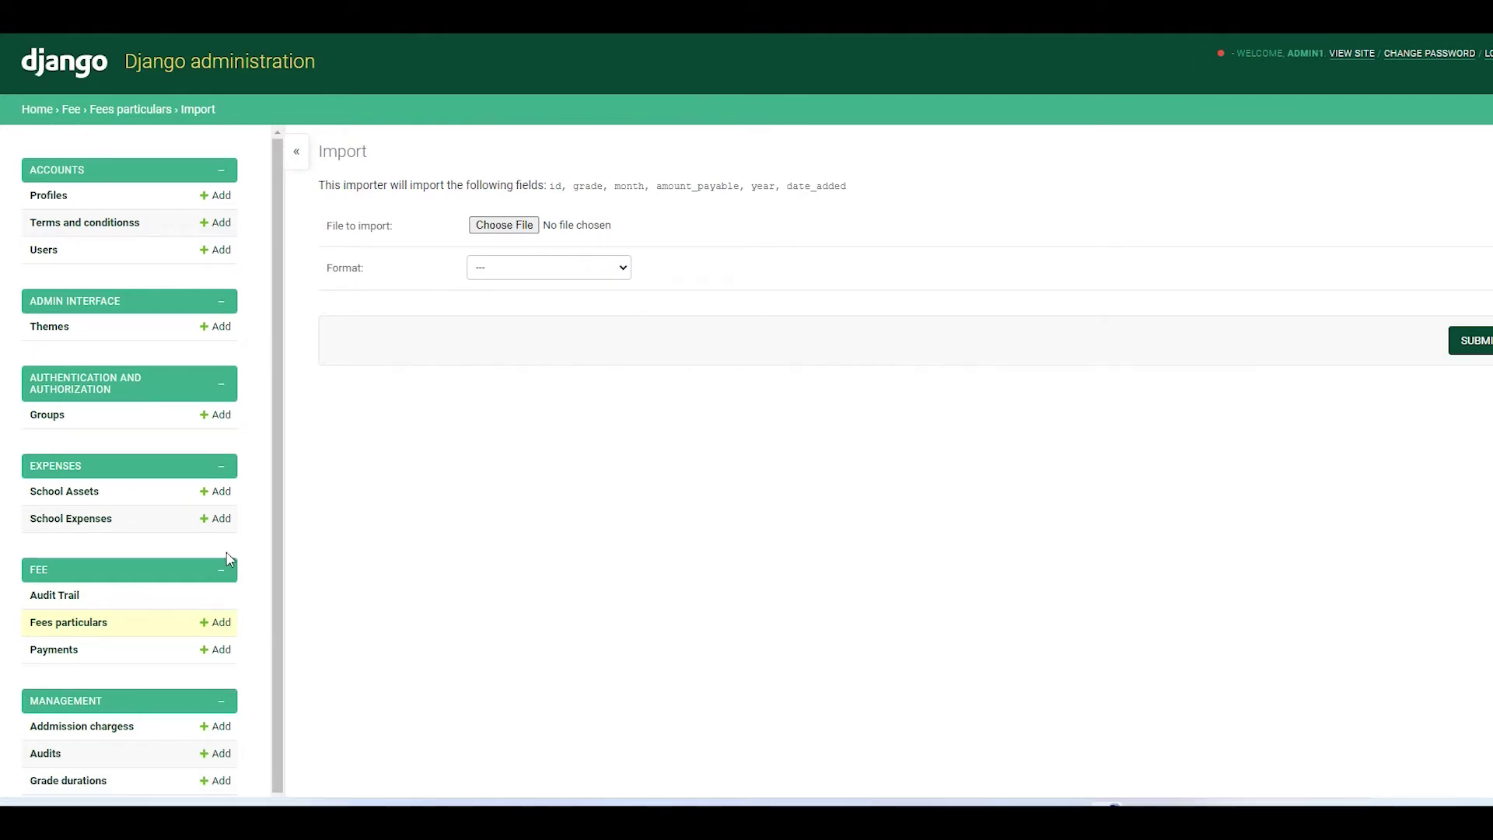
- Add a July fees particular of 1000 for Grade RR
left_click(218, 627)
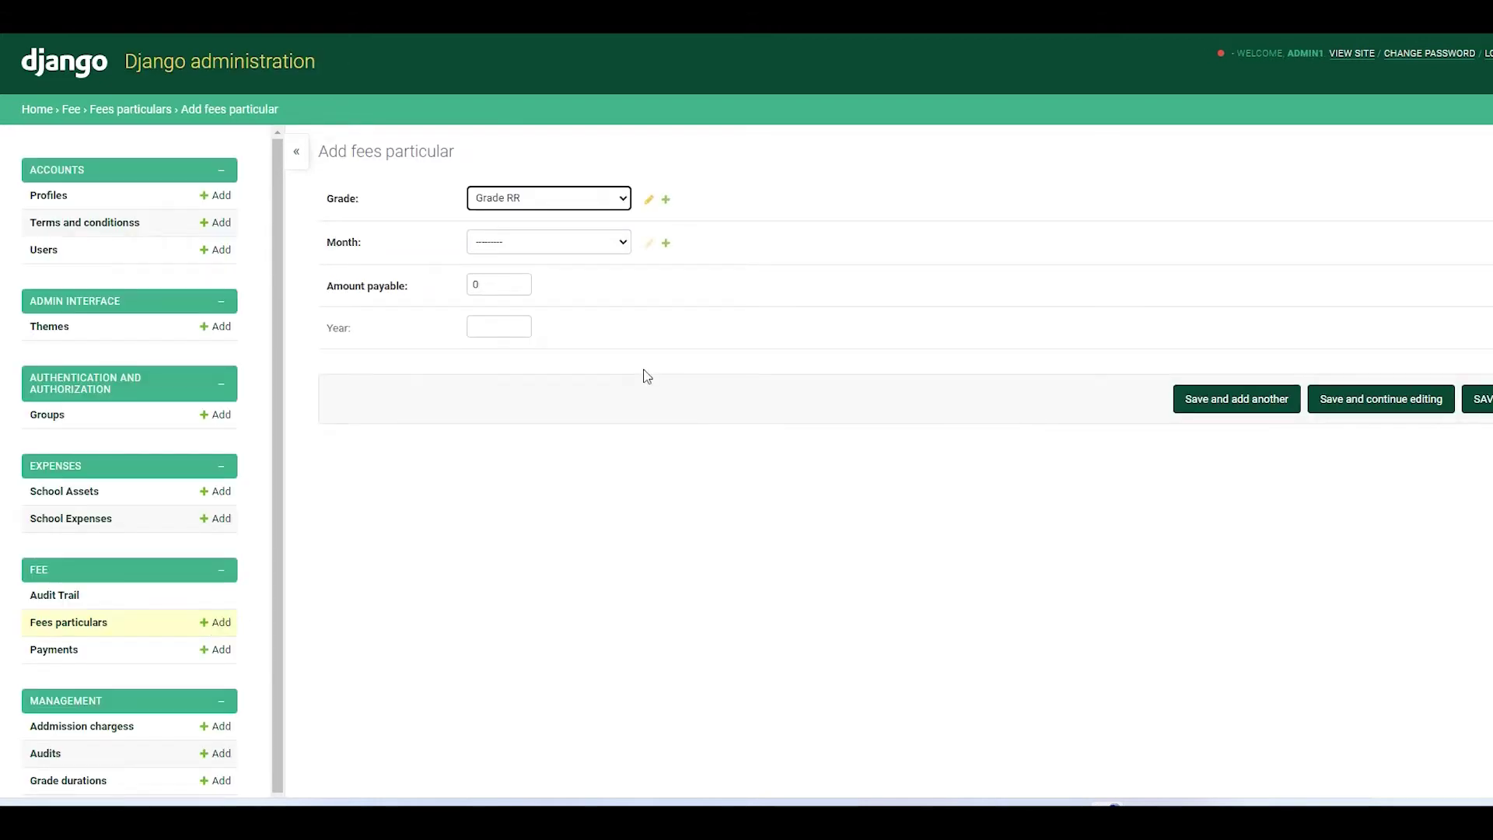
left_click(571, 199)
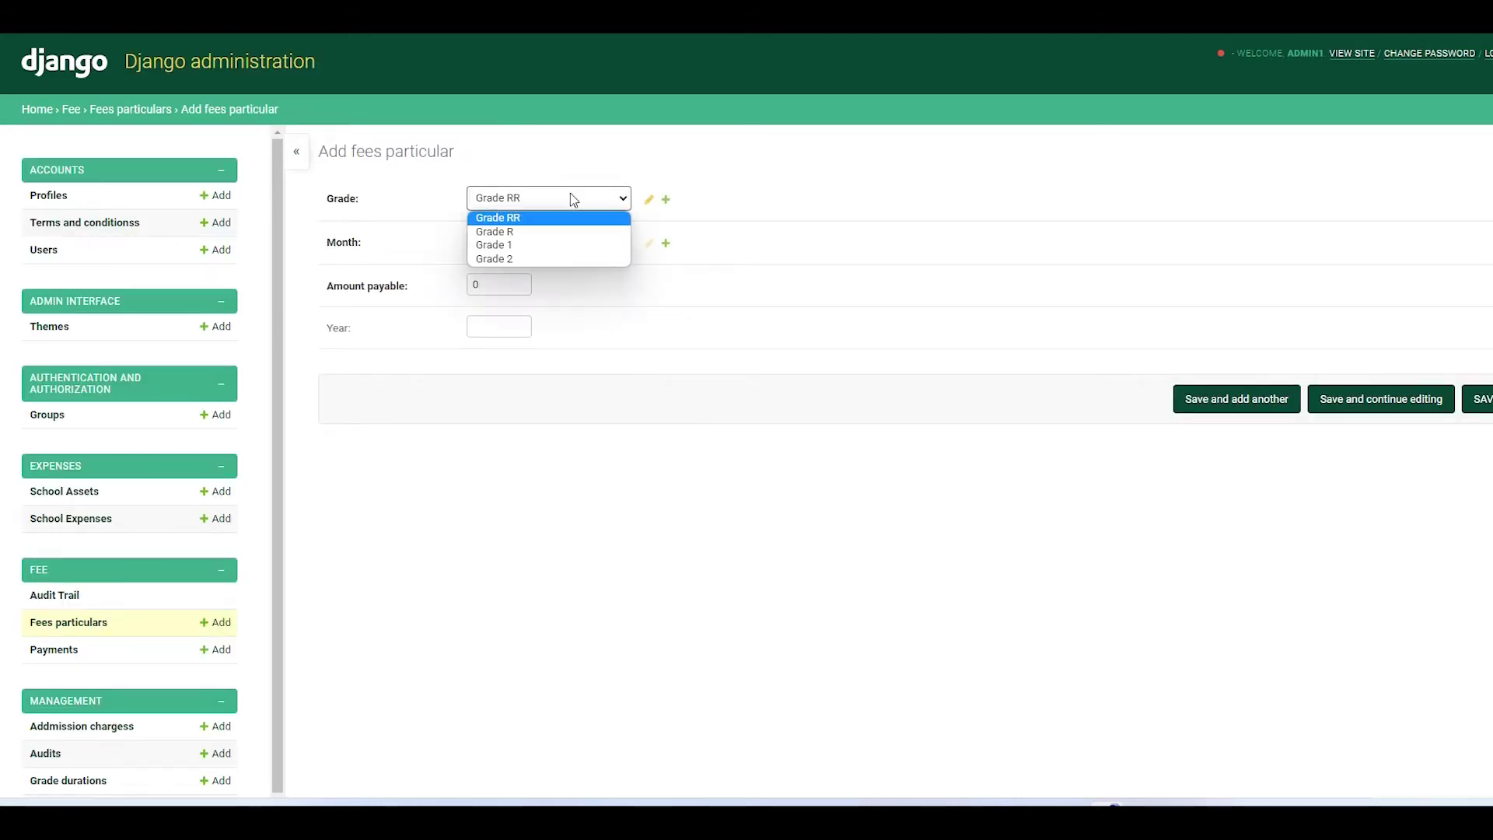
left_click(570, 198)
left_click(570, 198)
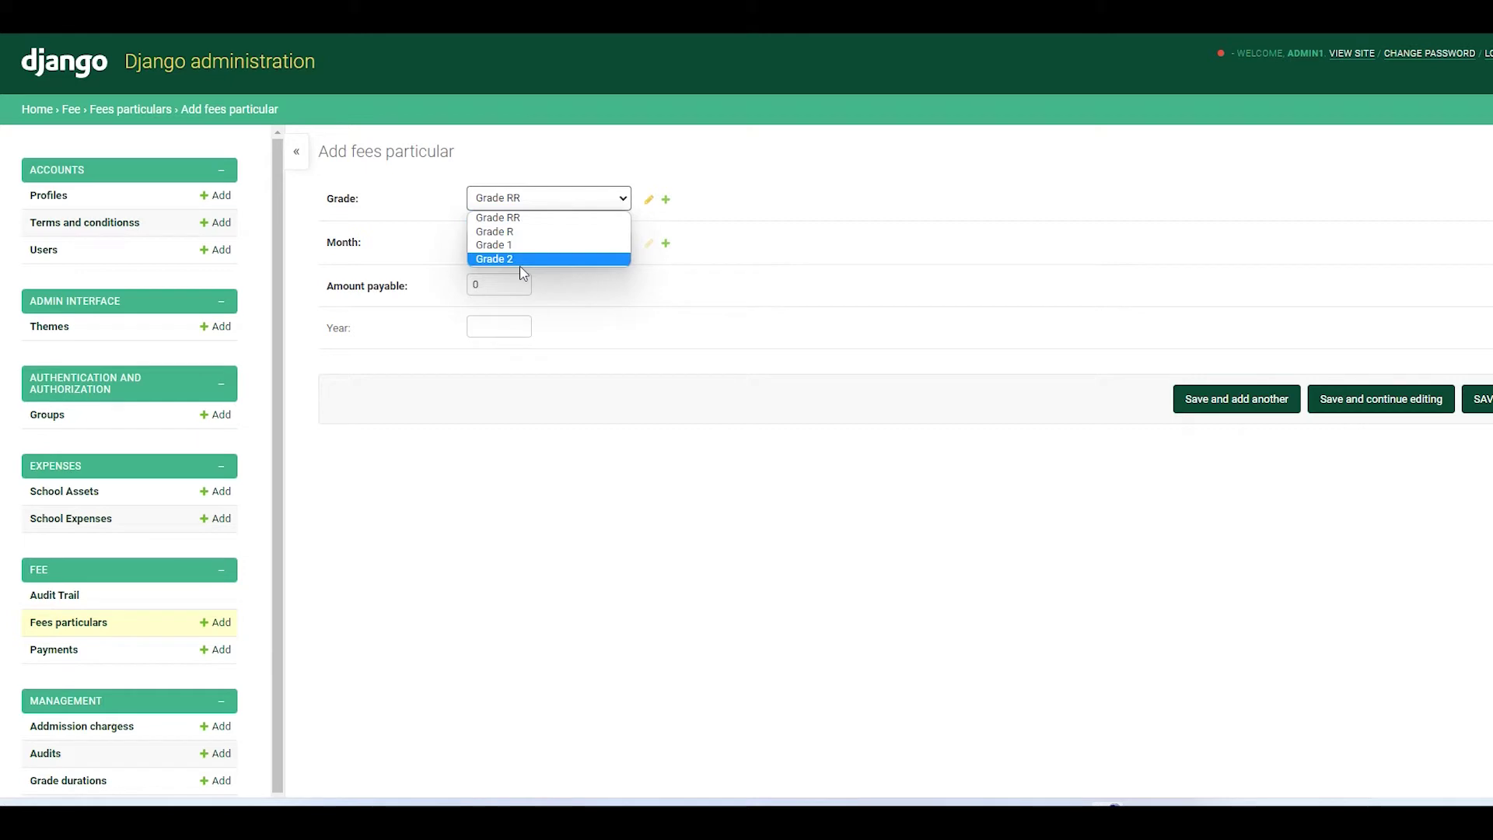
left_click(527, 470)
left_click(539, 241)
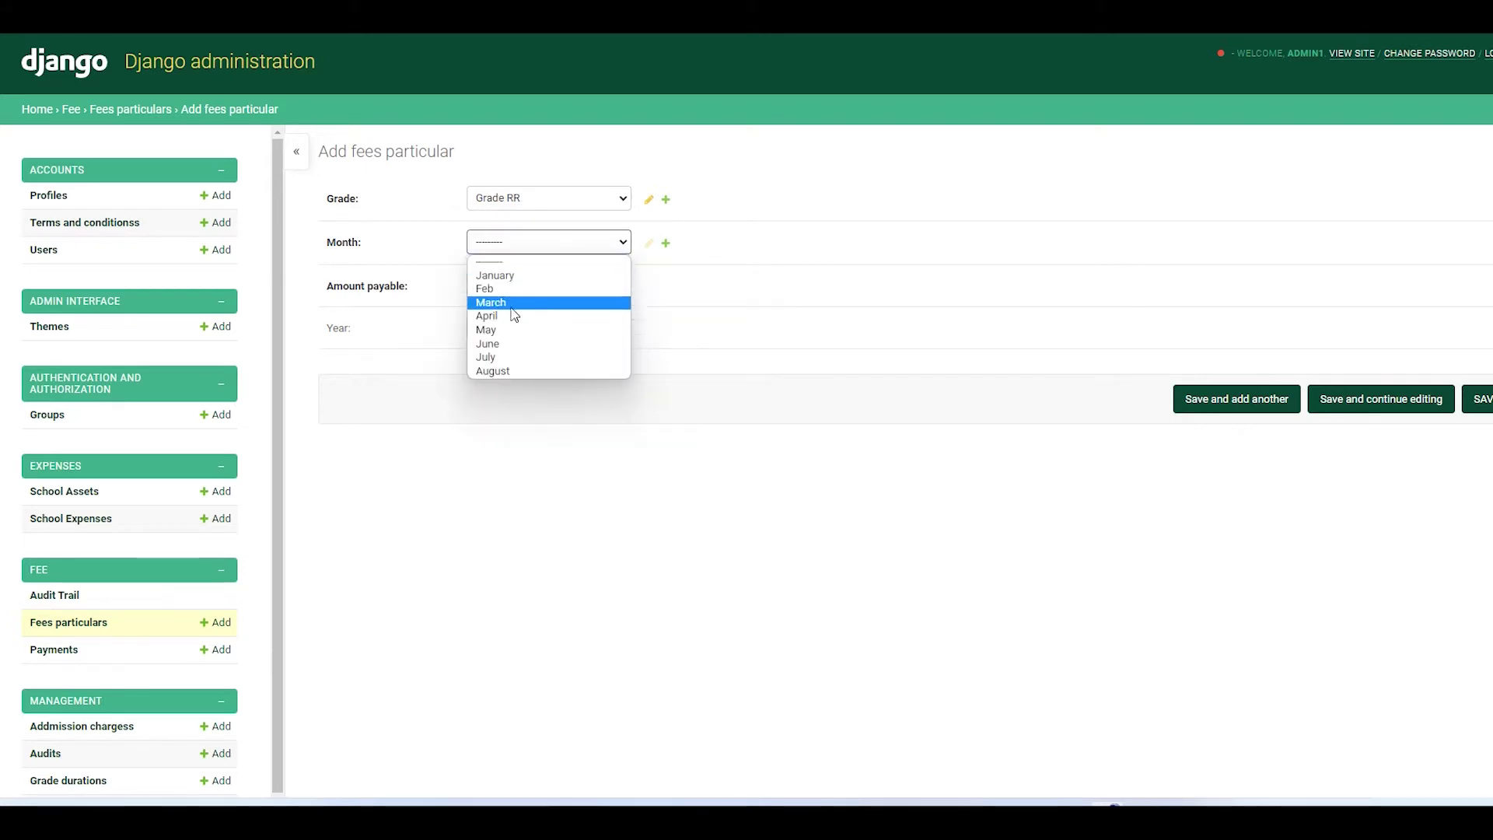
left_click(487, 358)
left_click(407, 288)
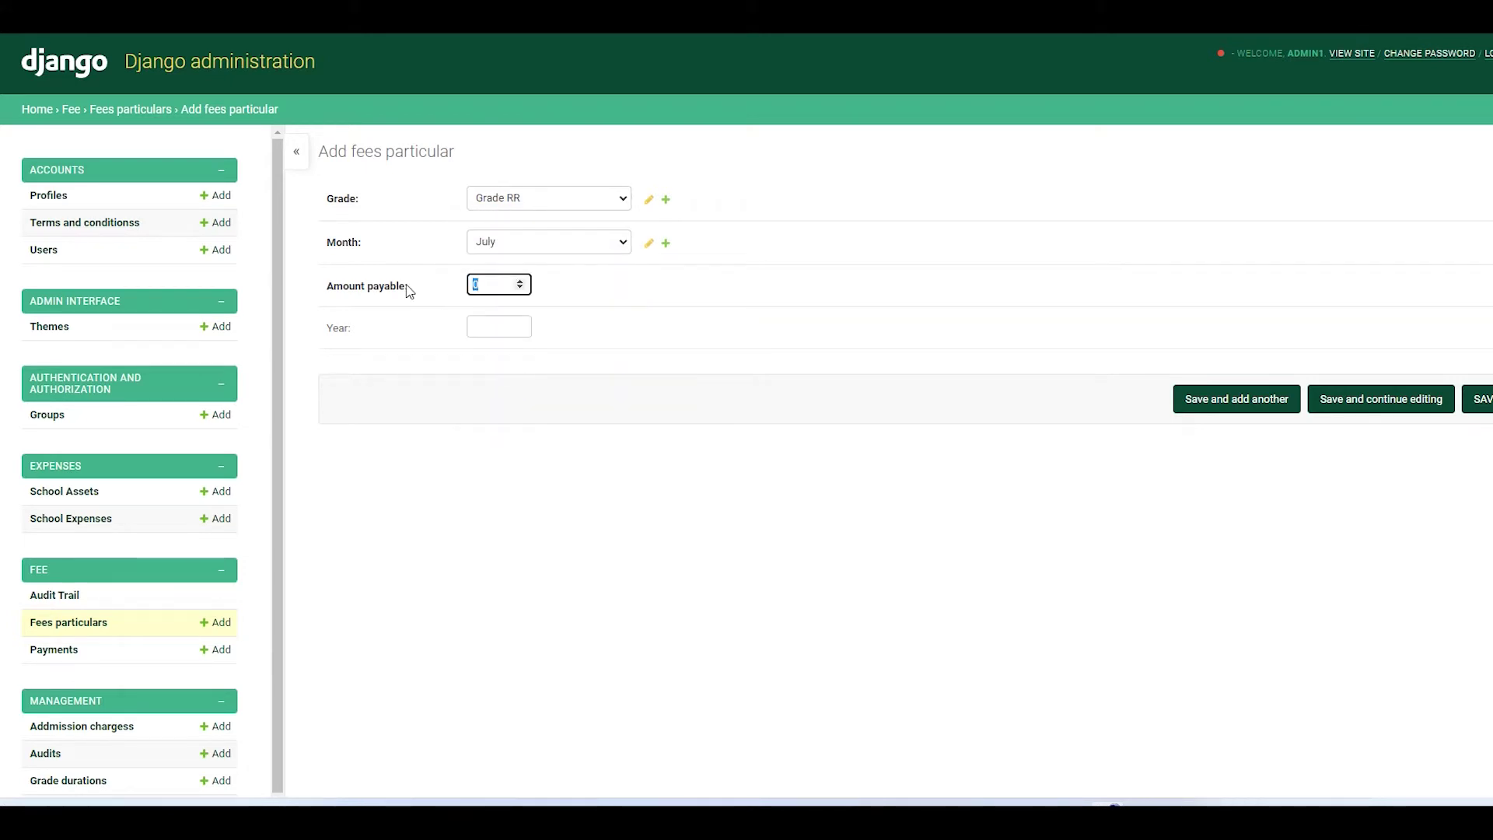
type("1000")
left_click(491, 329)
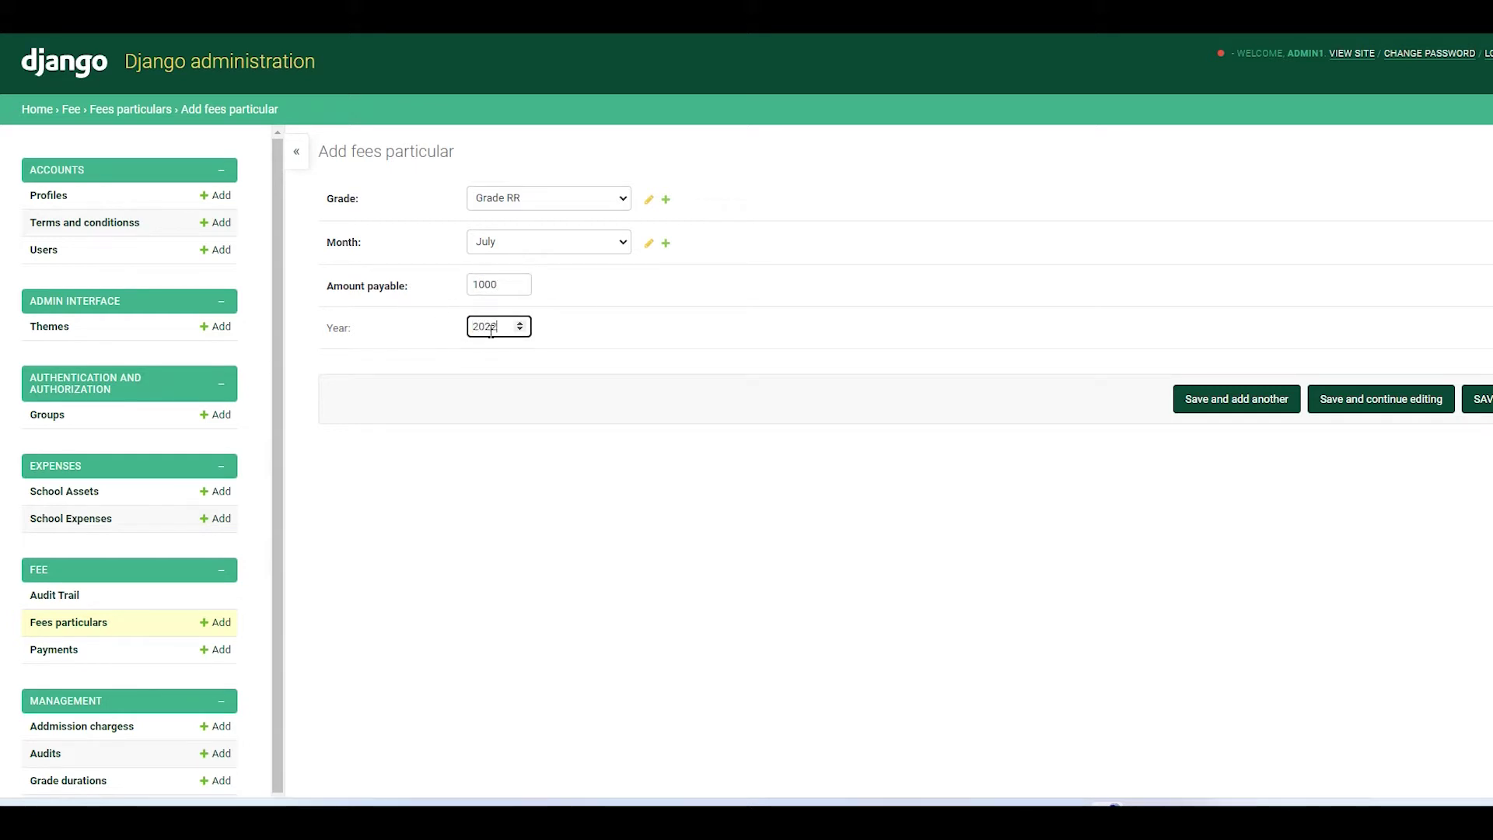
left_click(1236, 406)
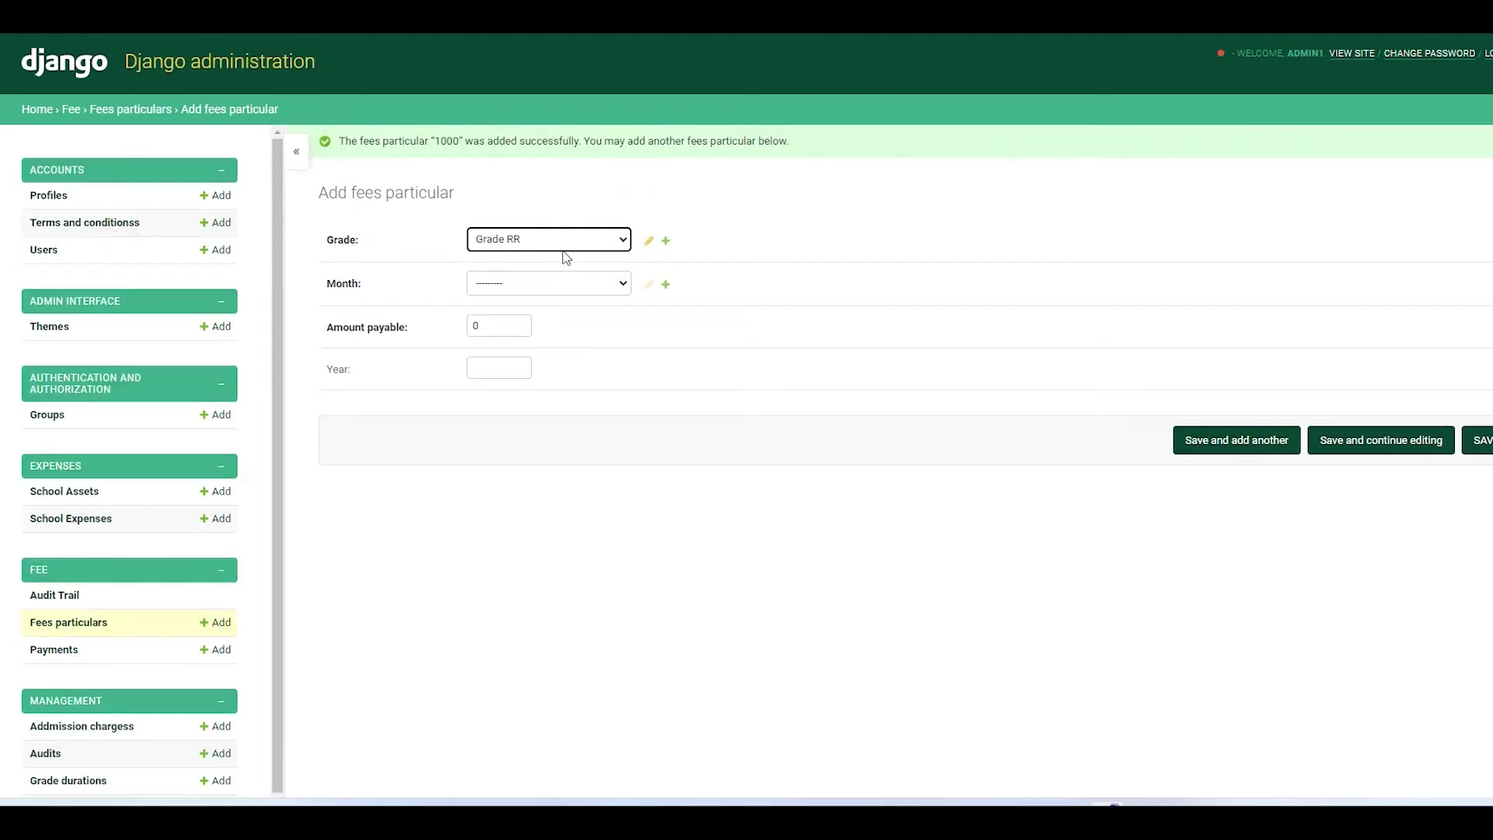
- Add a July 2022 fees particular for Grade R
left_click(559, 242)
left_click(537, 273)
left_click(616, 284)
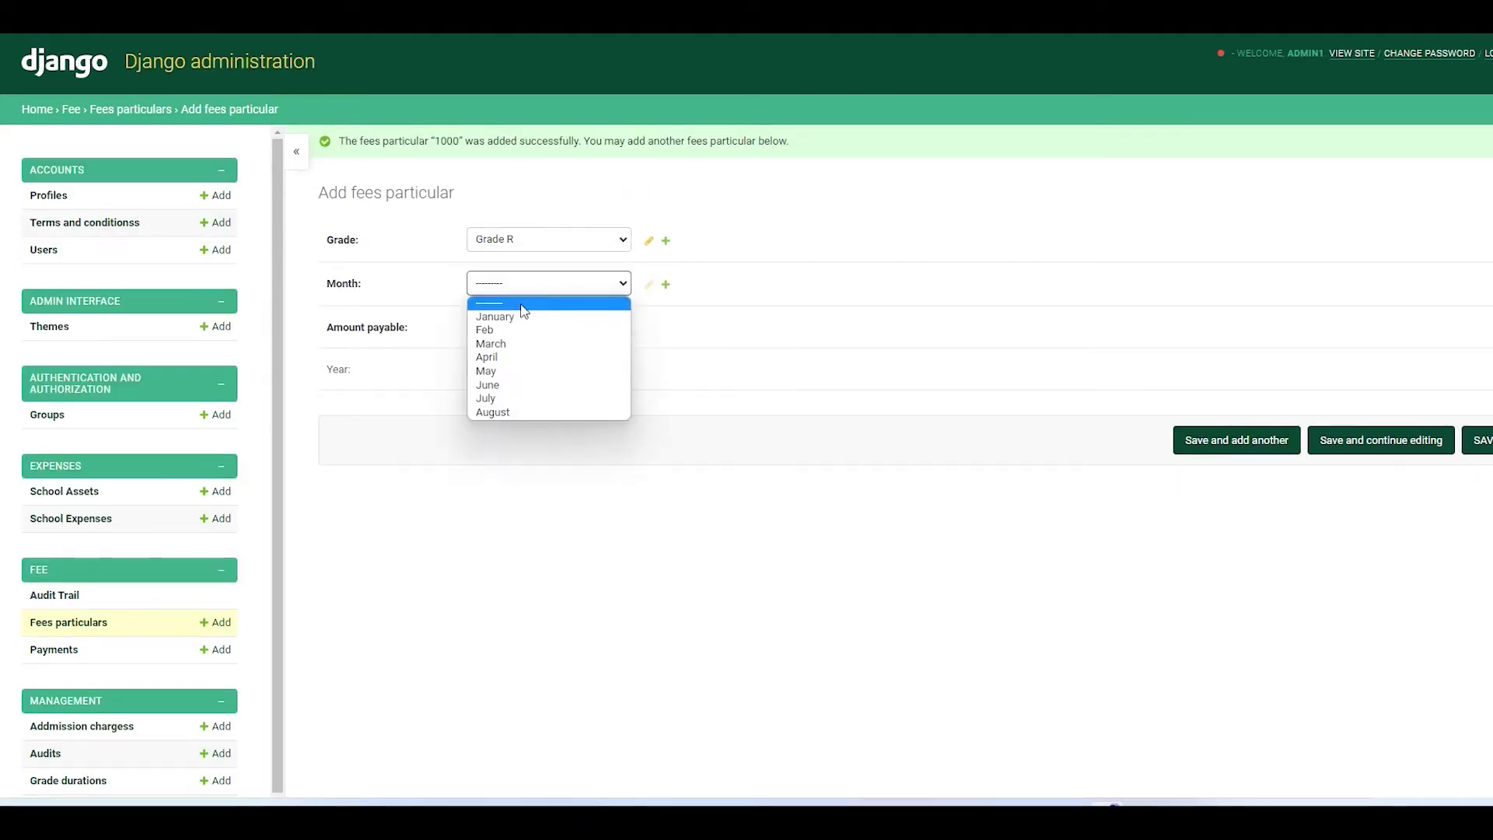
left_click(512, 398)
left_click(507, 327)
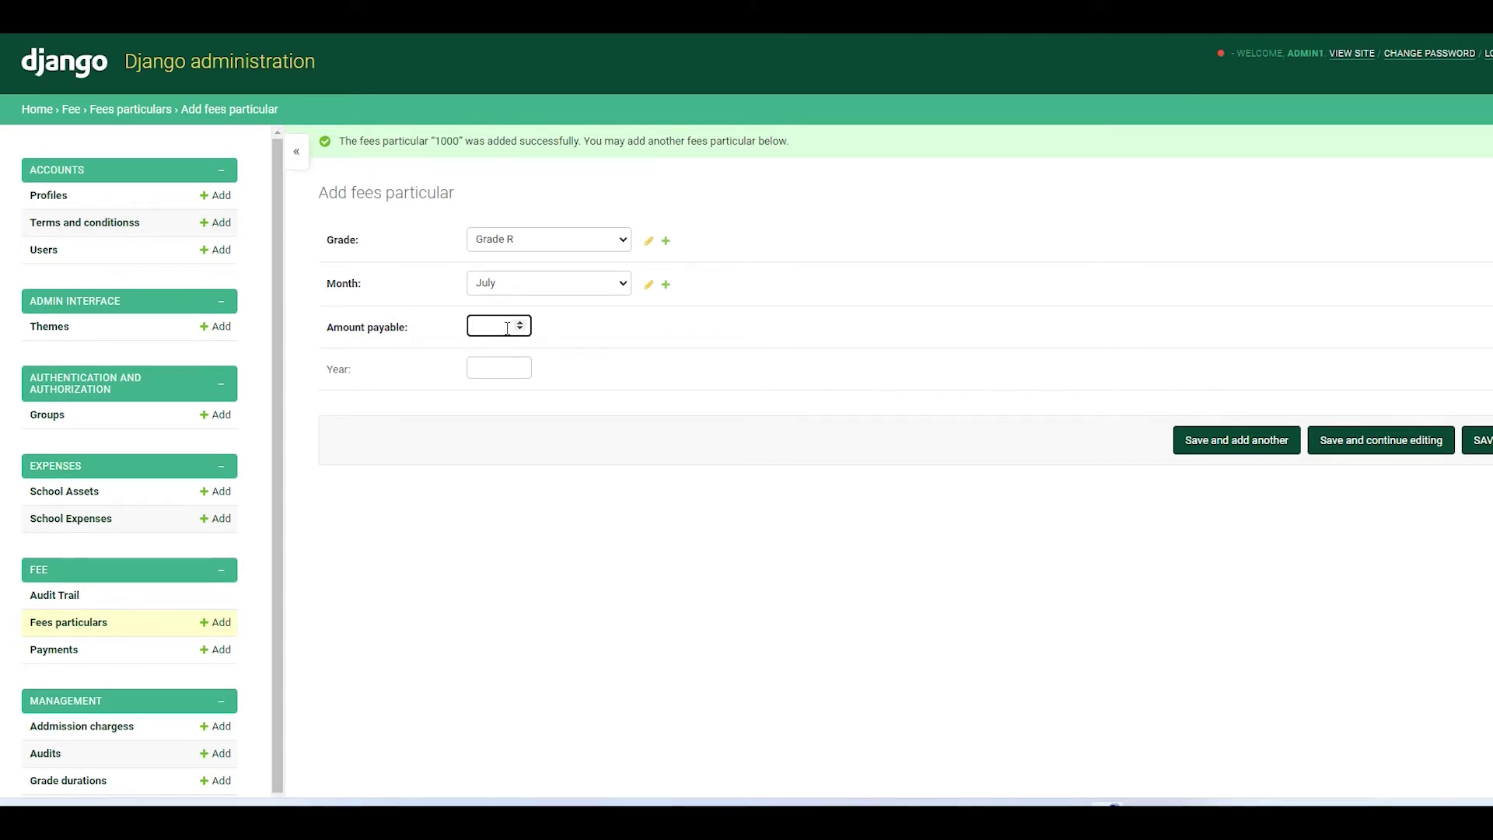
left_click(501, 369)
type("2022")
left_click(1233, 445)
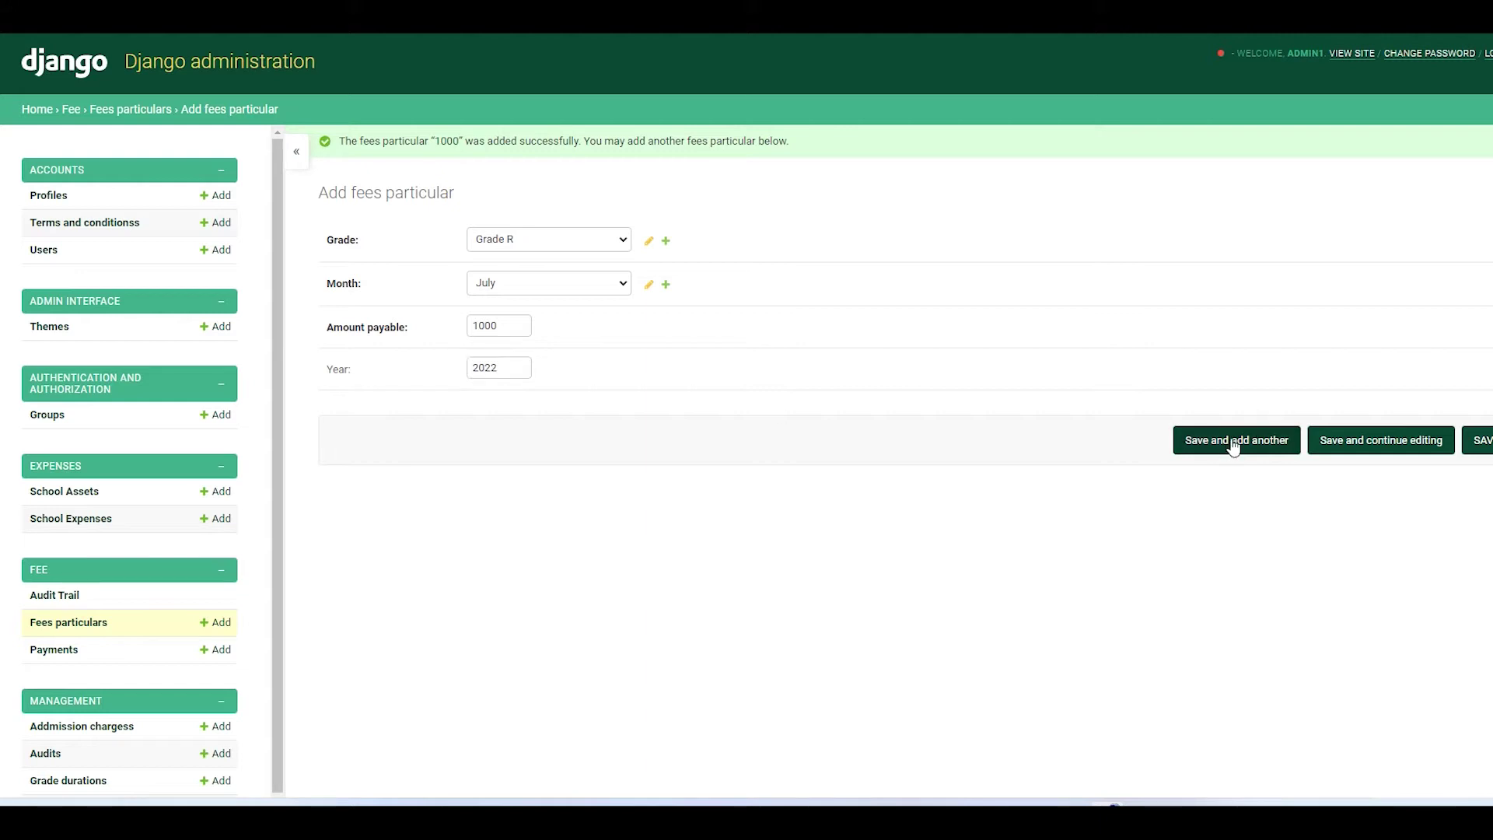
- Add a July 2022 fees particular of 2000 for Grade 1
left_click(536, 242)
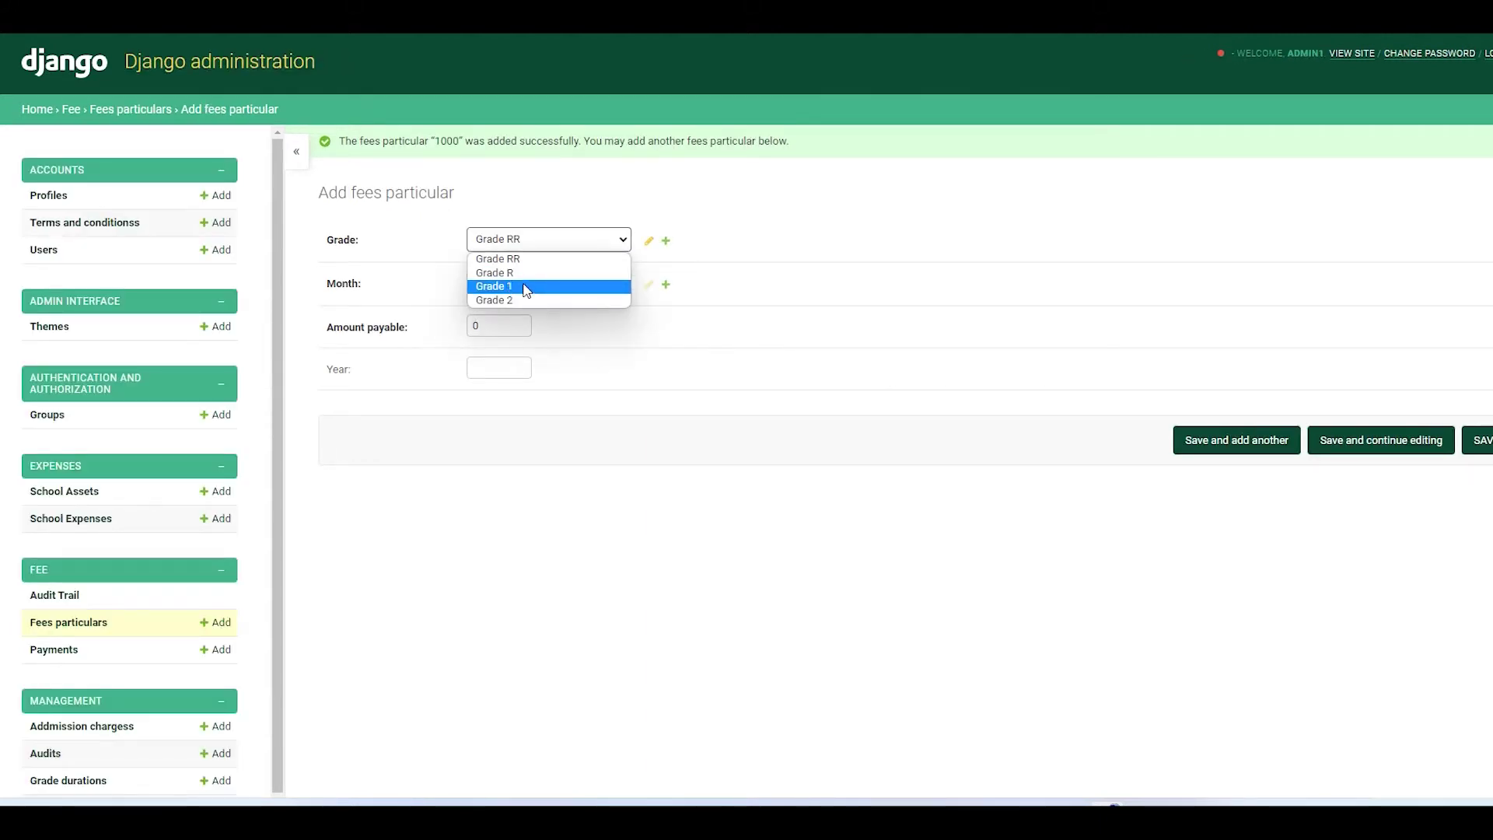
left_click(529, 283)
left_click(512, 285)
left_click(506, 390)
key("Tab")
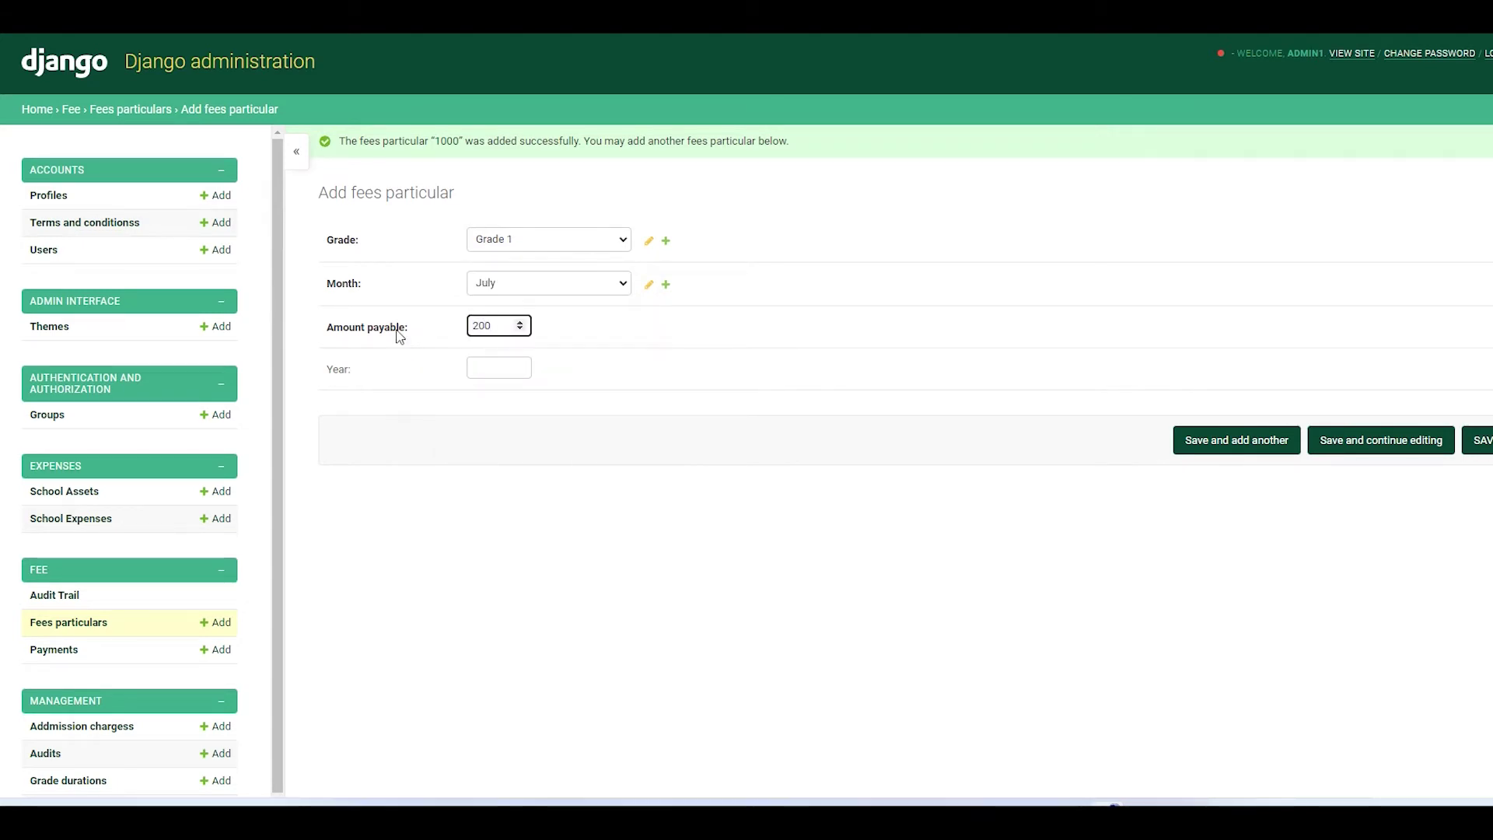
left_click(490, 369)
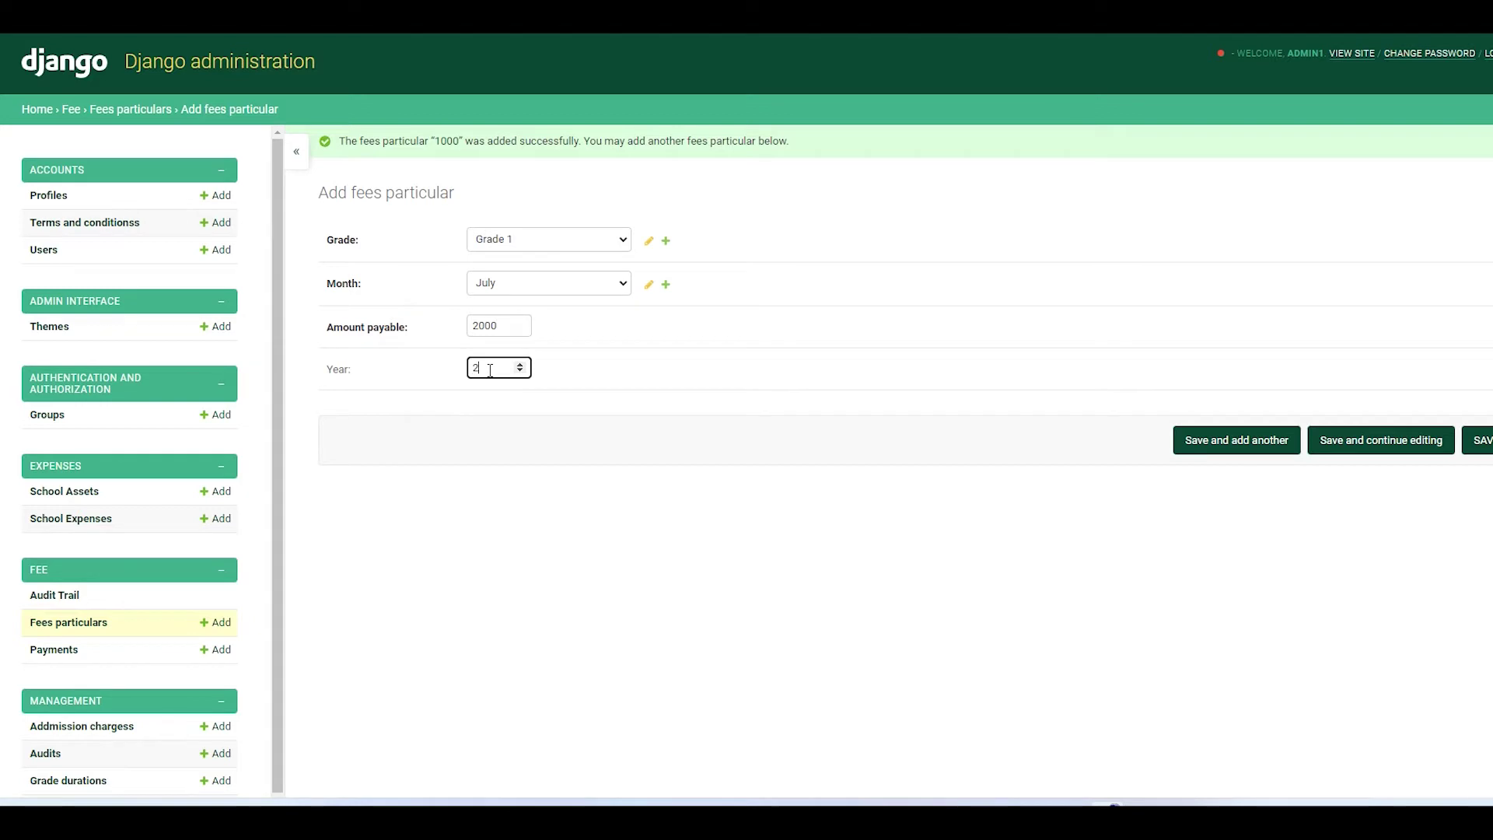
left_click(1206, 441)
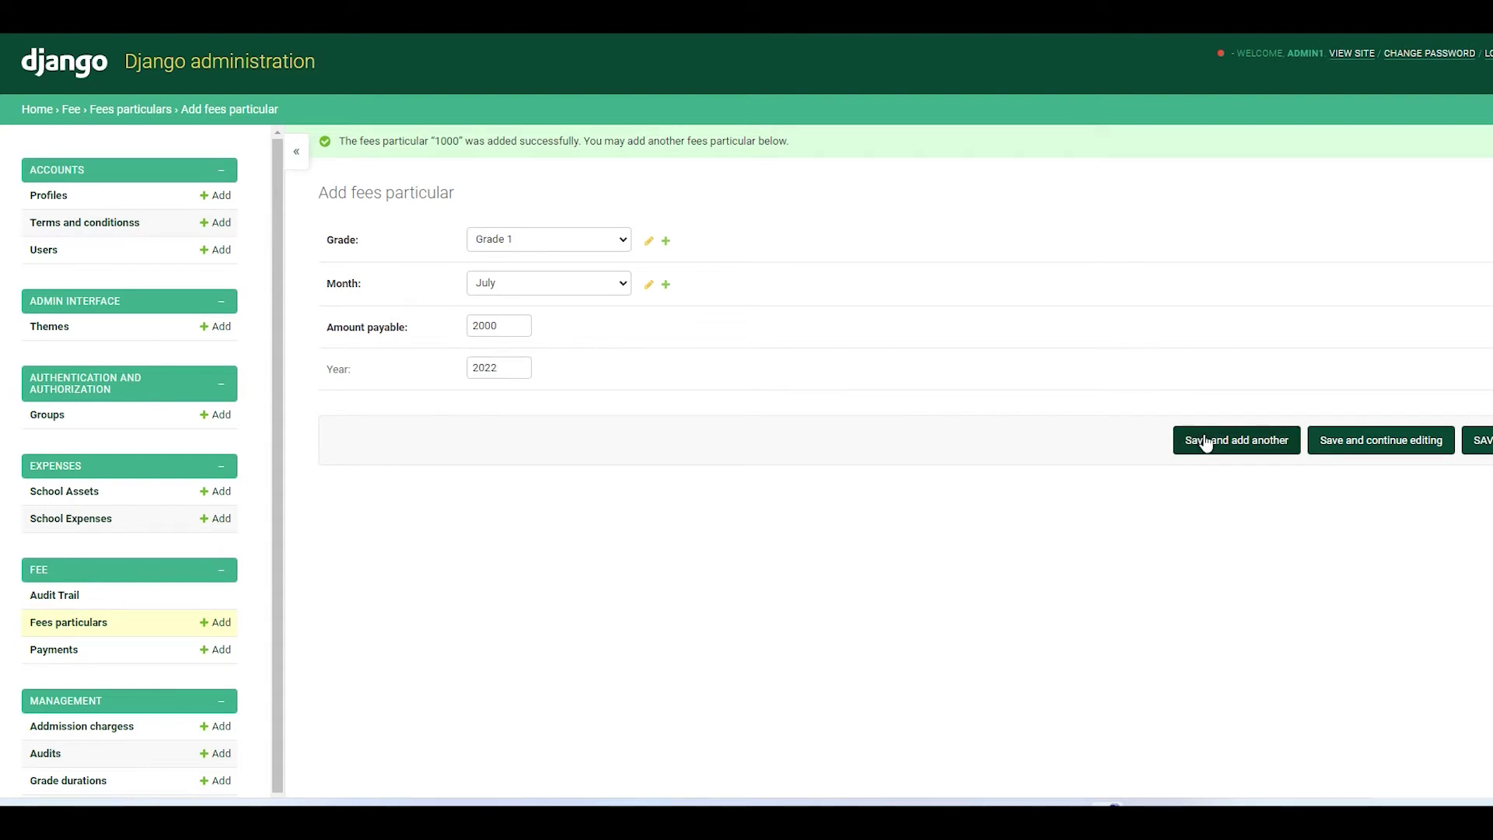
- Add a July 2022 fees particular of 2000 for Grade 2
left_click(622, 239)
left_click(509, 300)
left_click(514, 284)
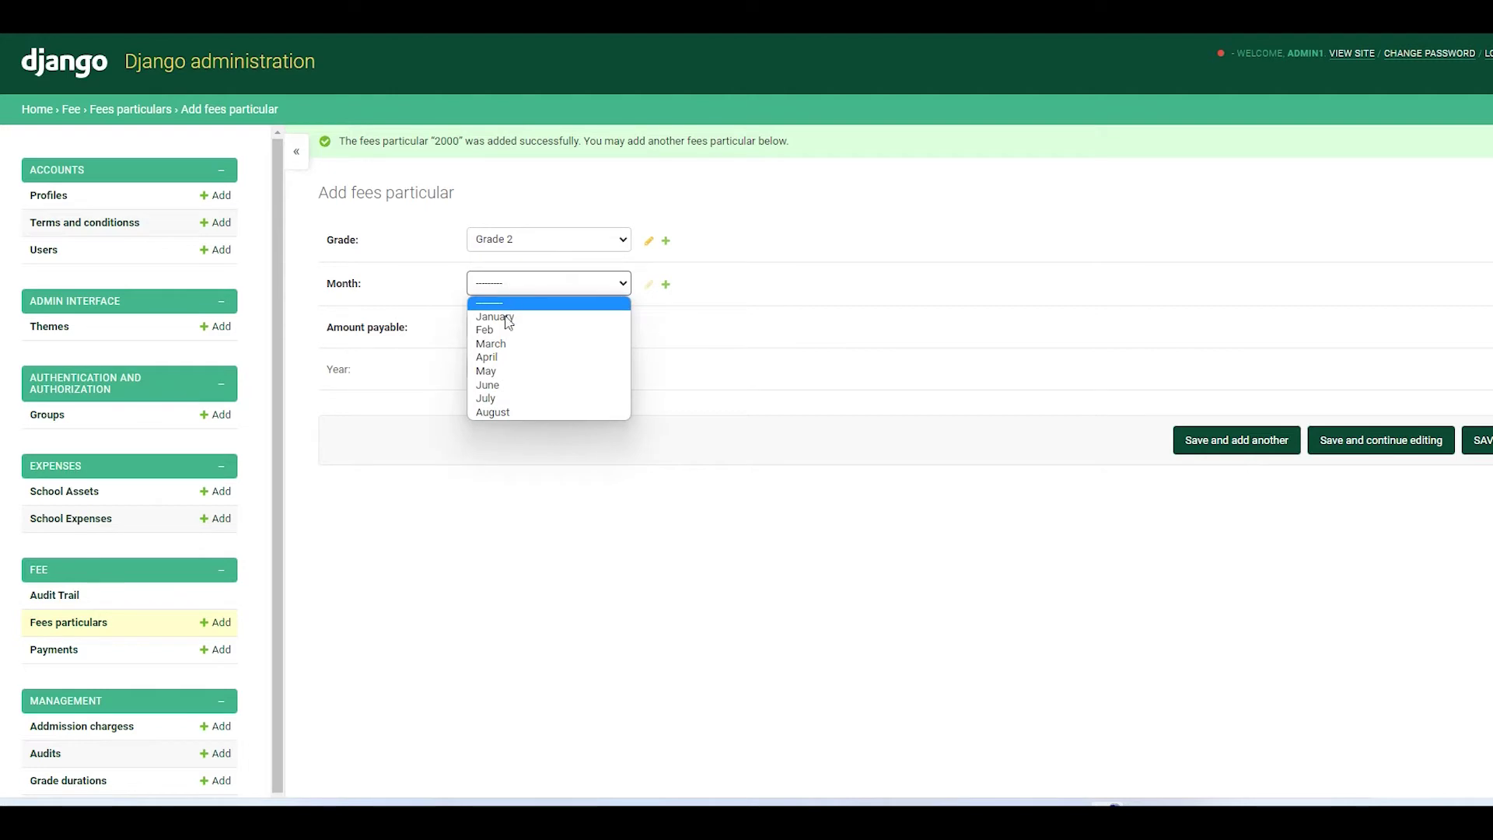
left_click(499, 394)
left_click(491, 327)
type("2000")
left_click(503, 374)
type("2022")
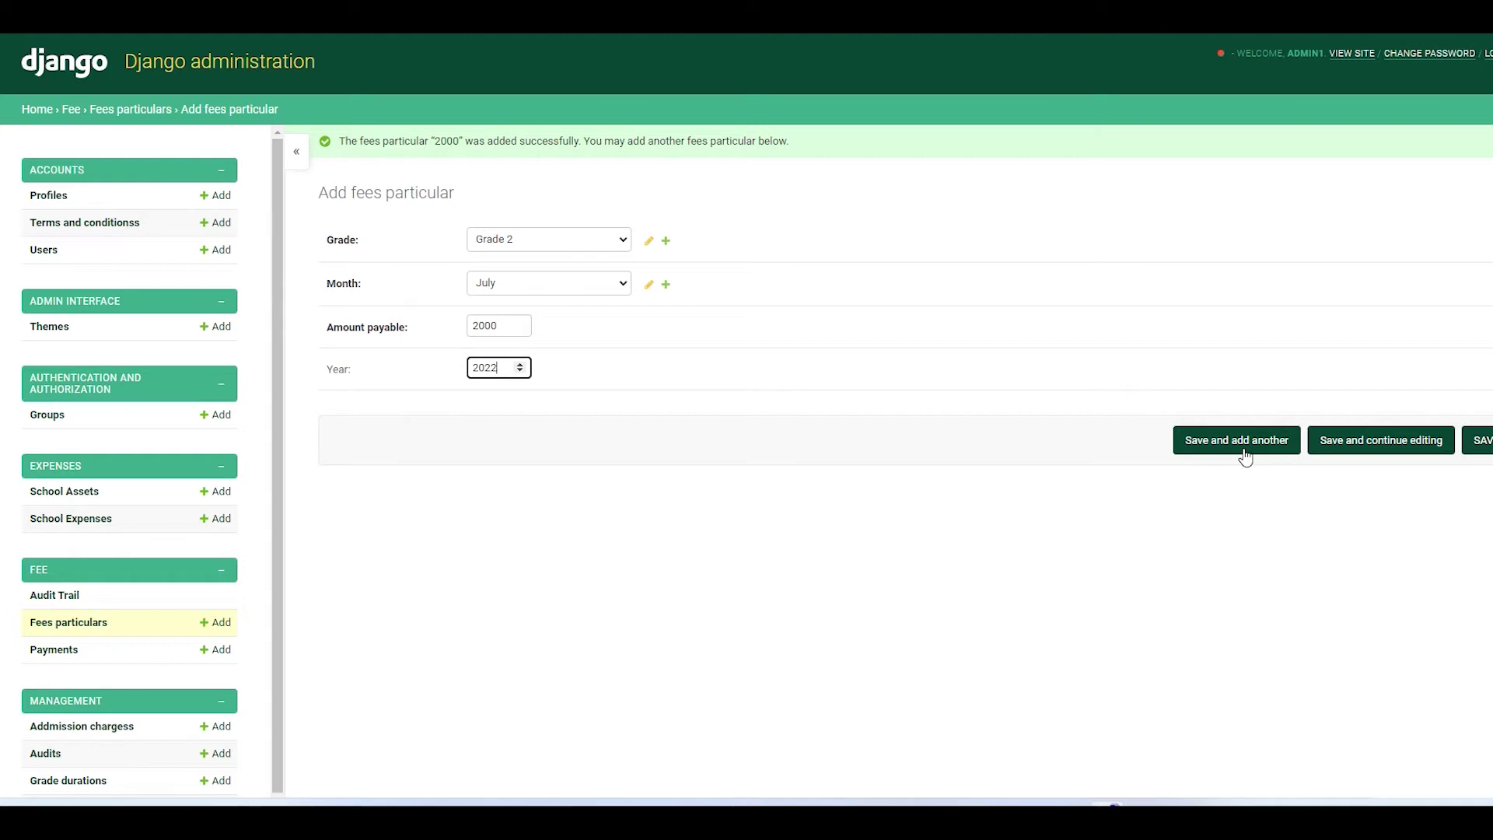
left_click(1246, 450)
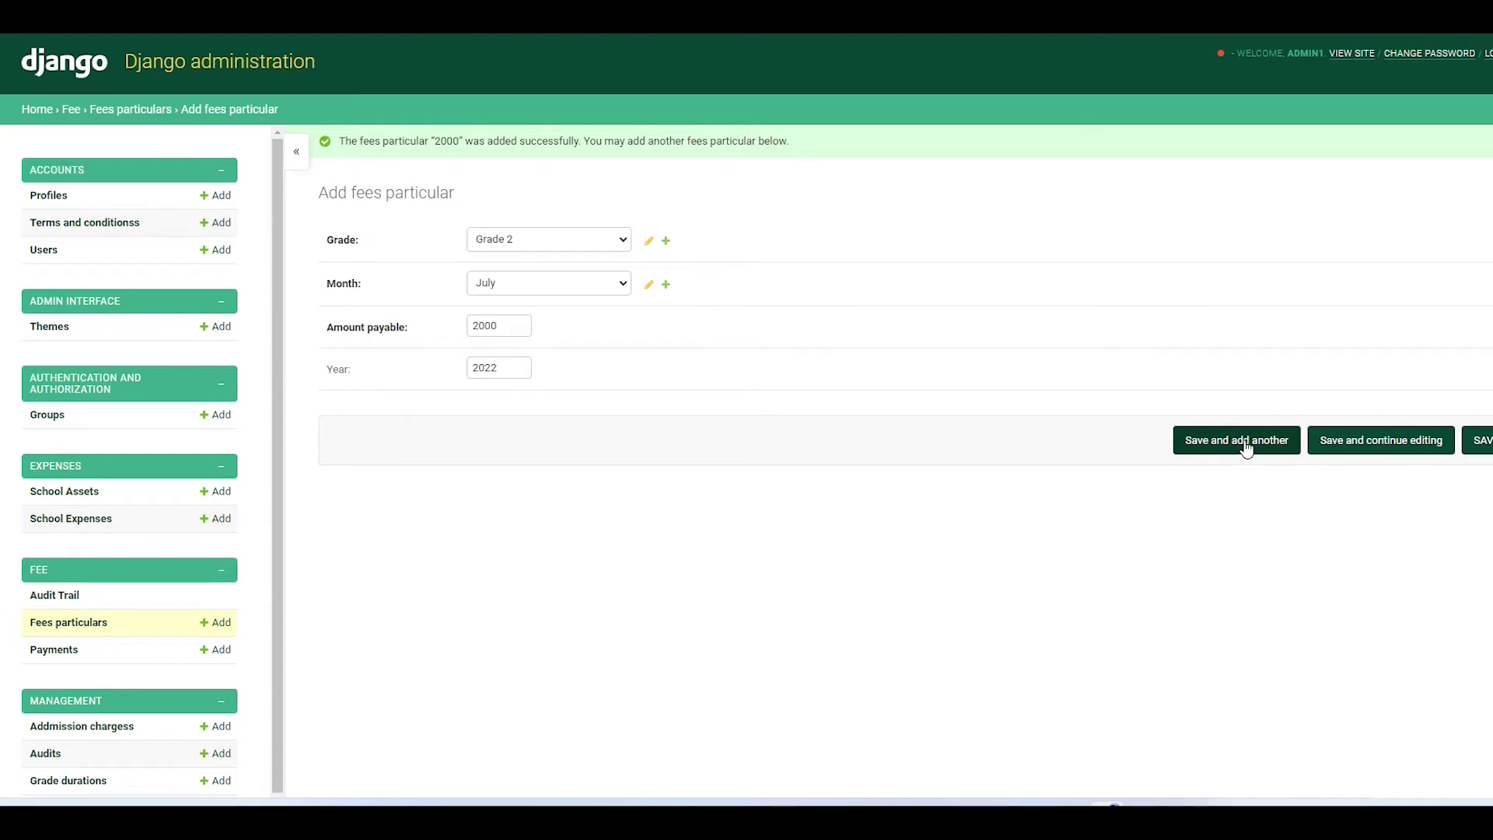
- Set the gender field to male on the current form
scroll(165, 594, "down", 2)
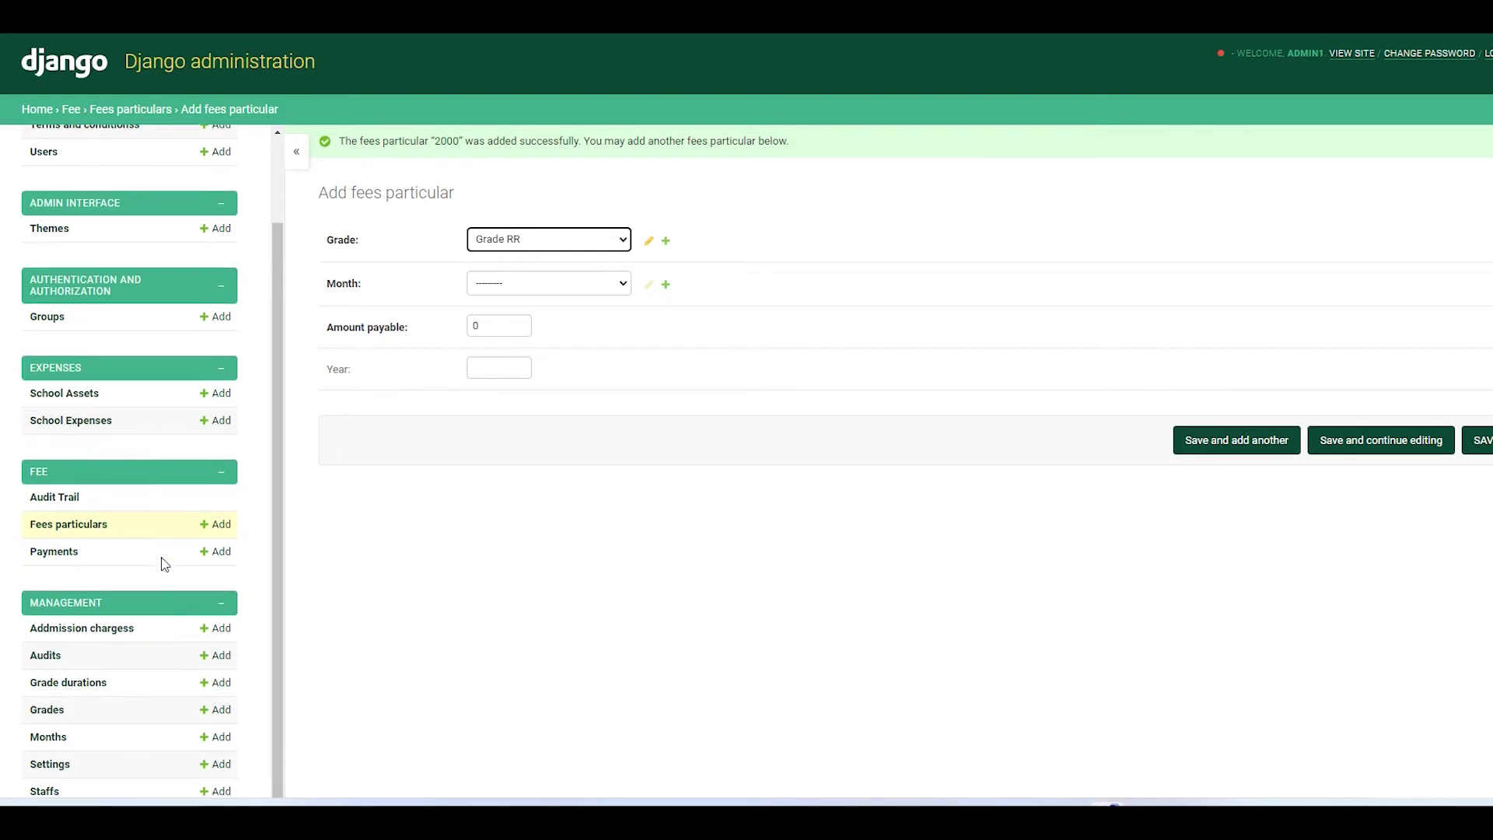
scroll(165, 564, "up", 3)
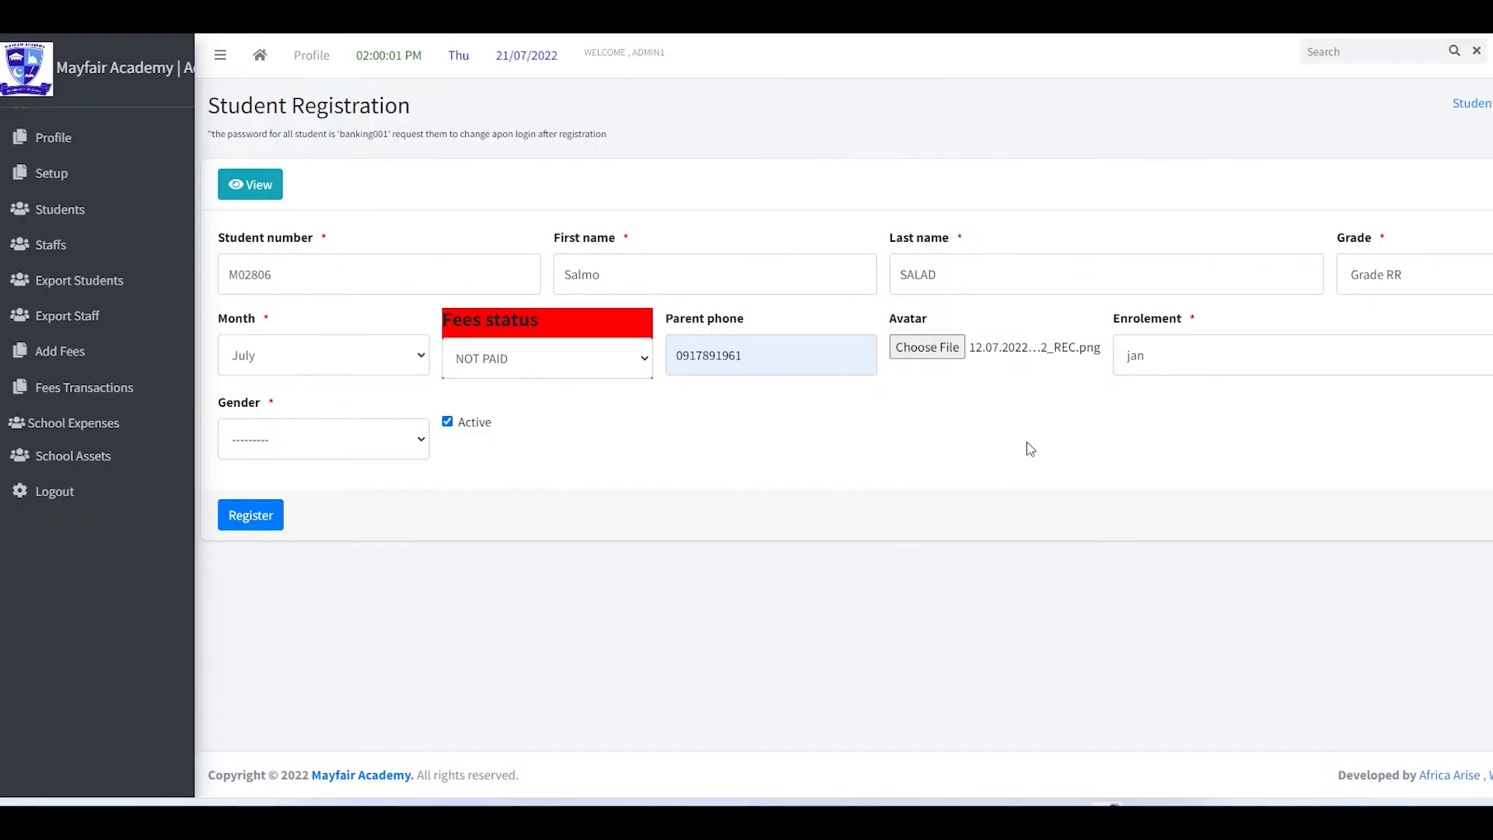
left_click(348, 438)
left_click(334, 487)
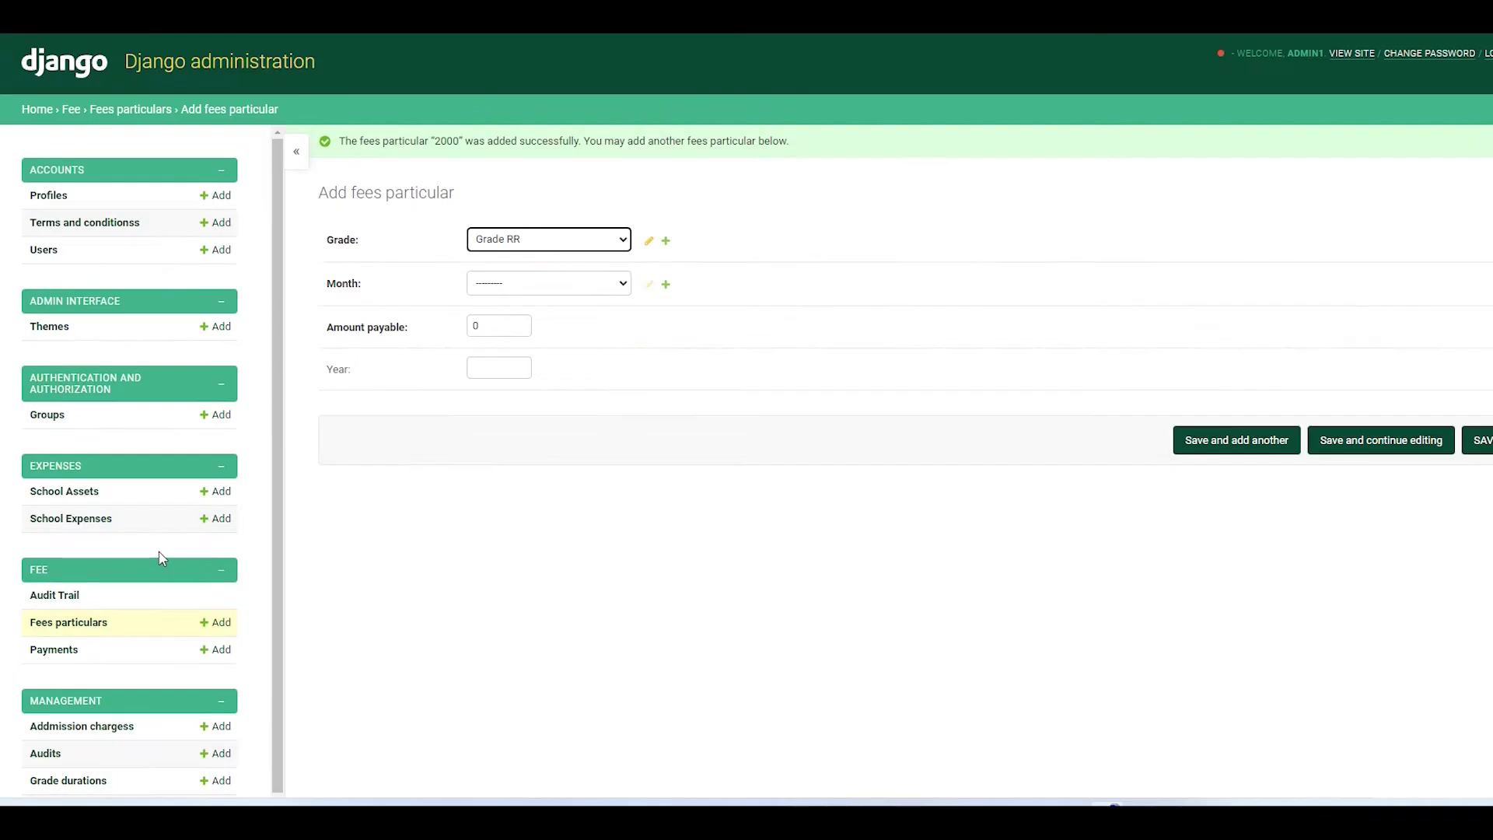
scroll(162, 558, "down", 1)
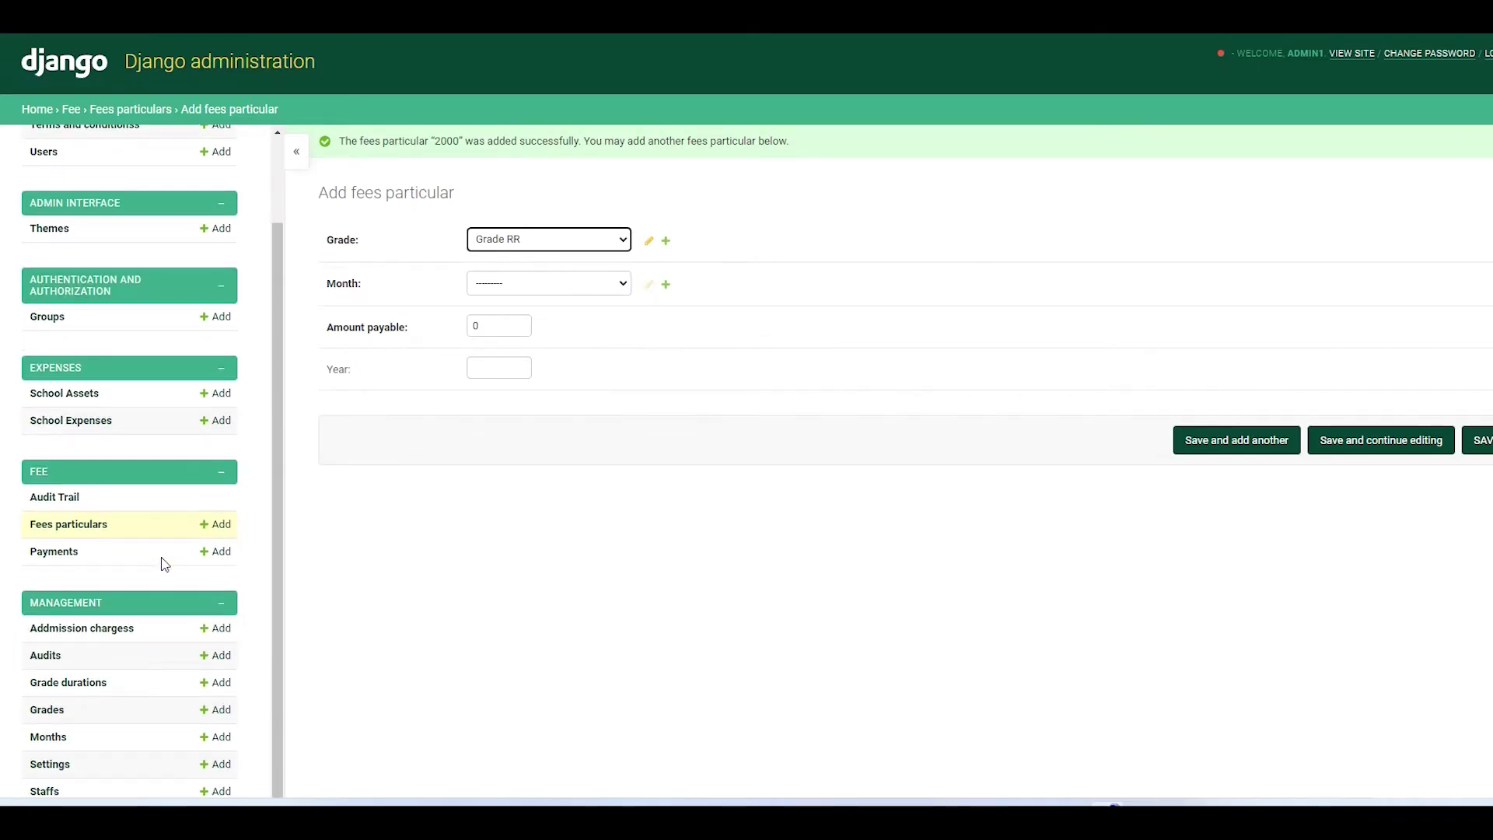
scroll(161, 559, "up", 1)
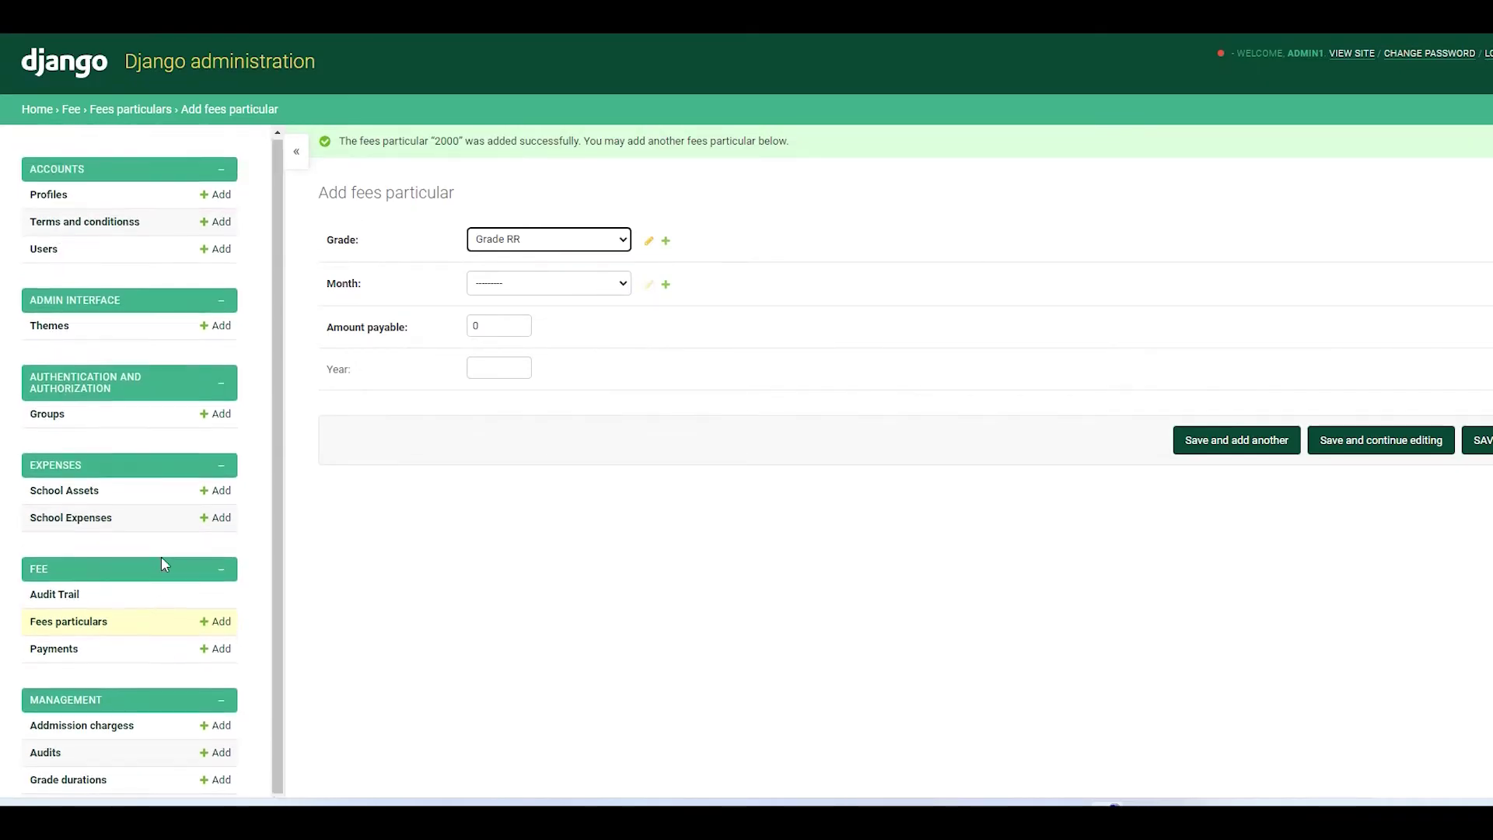
- Leave Django admin via View Site and start a new Student Registration from Students
left_click(1357, 60)
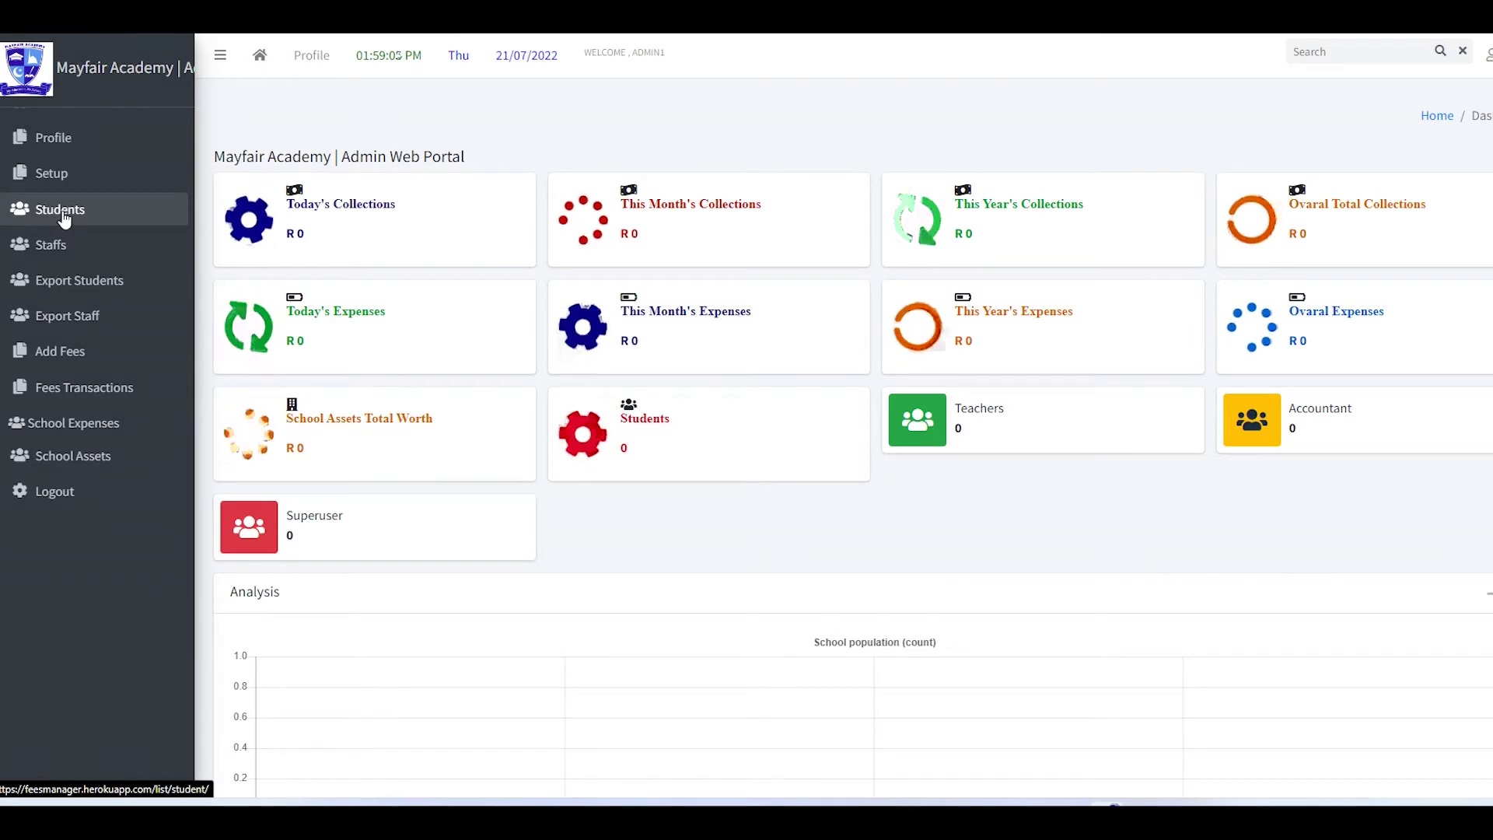
left_click(64, 220)
left_click(250, 158)
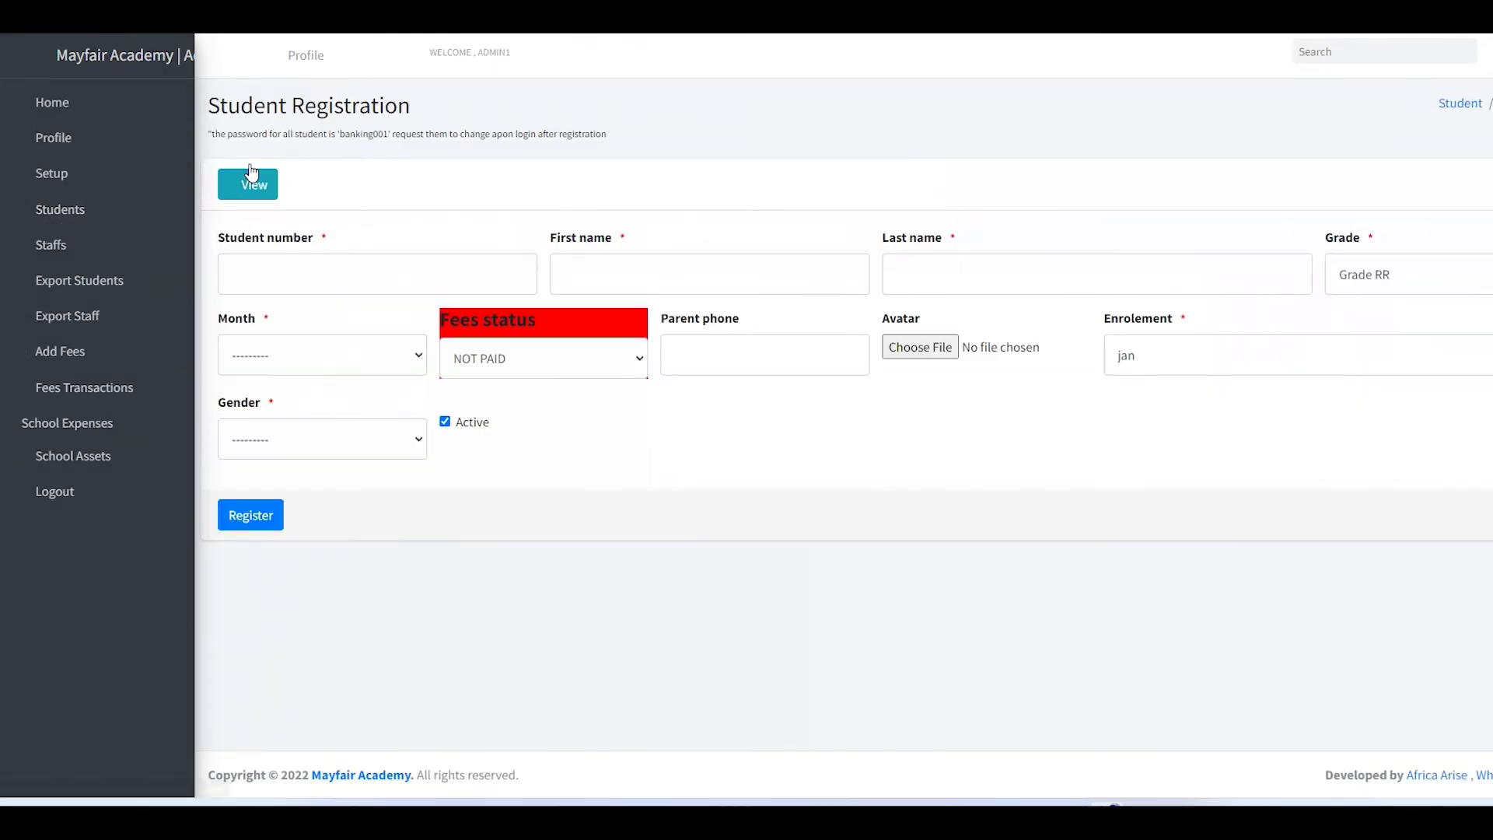
left_click(303, 280)
- Copy the first learner's accession number, surname and first name from the Word fees table
key("alt+Tab")
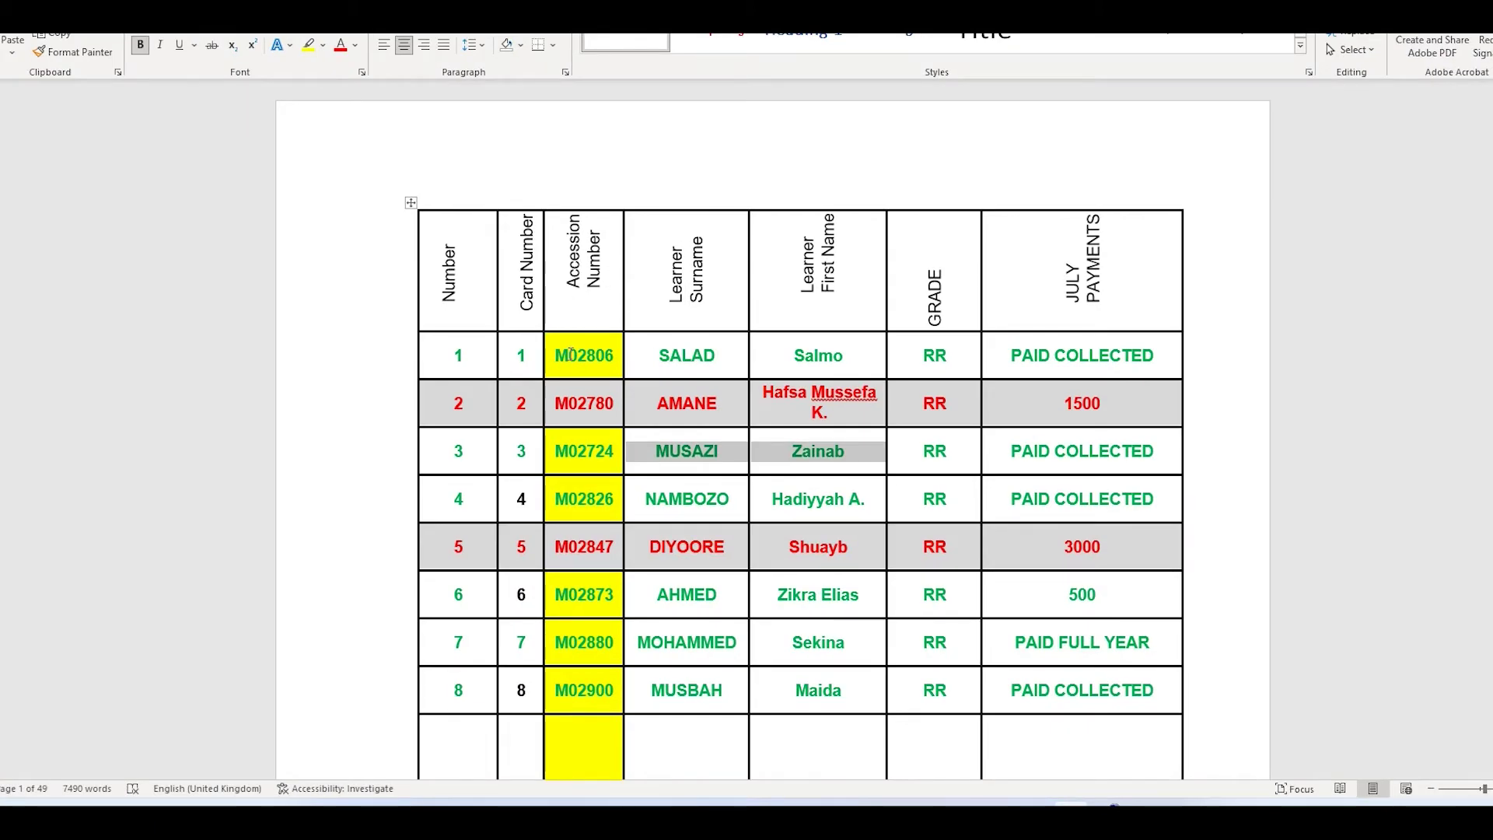
left_click_drag(559, 357, 826, 349)
key("ctrl+c")
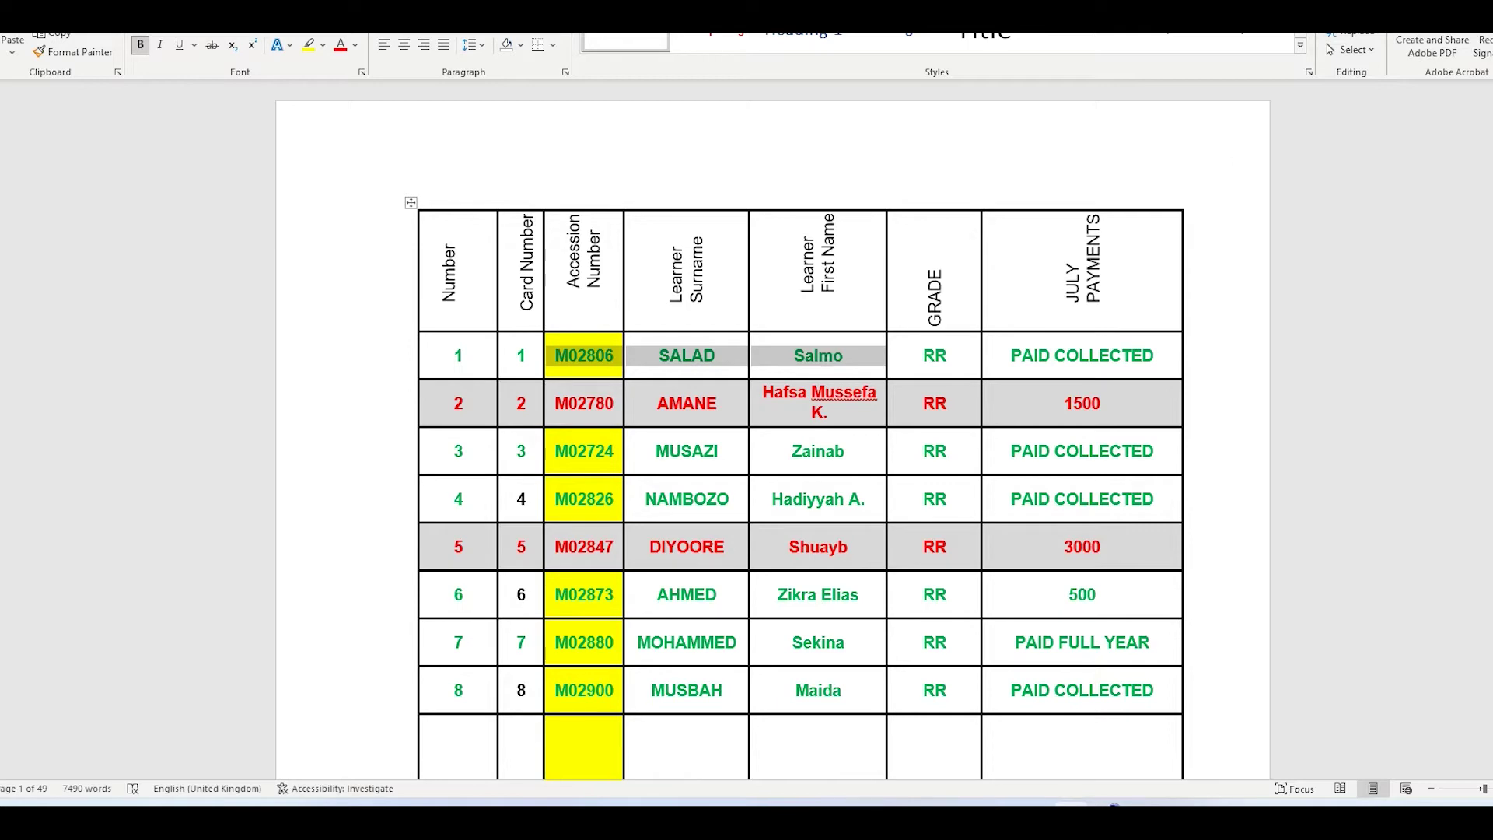
key("alt+Tab")
left_click(281, 271)
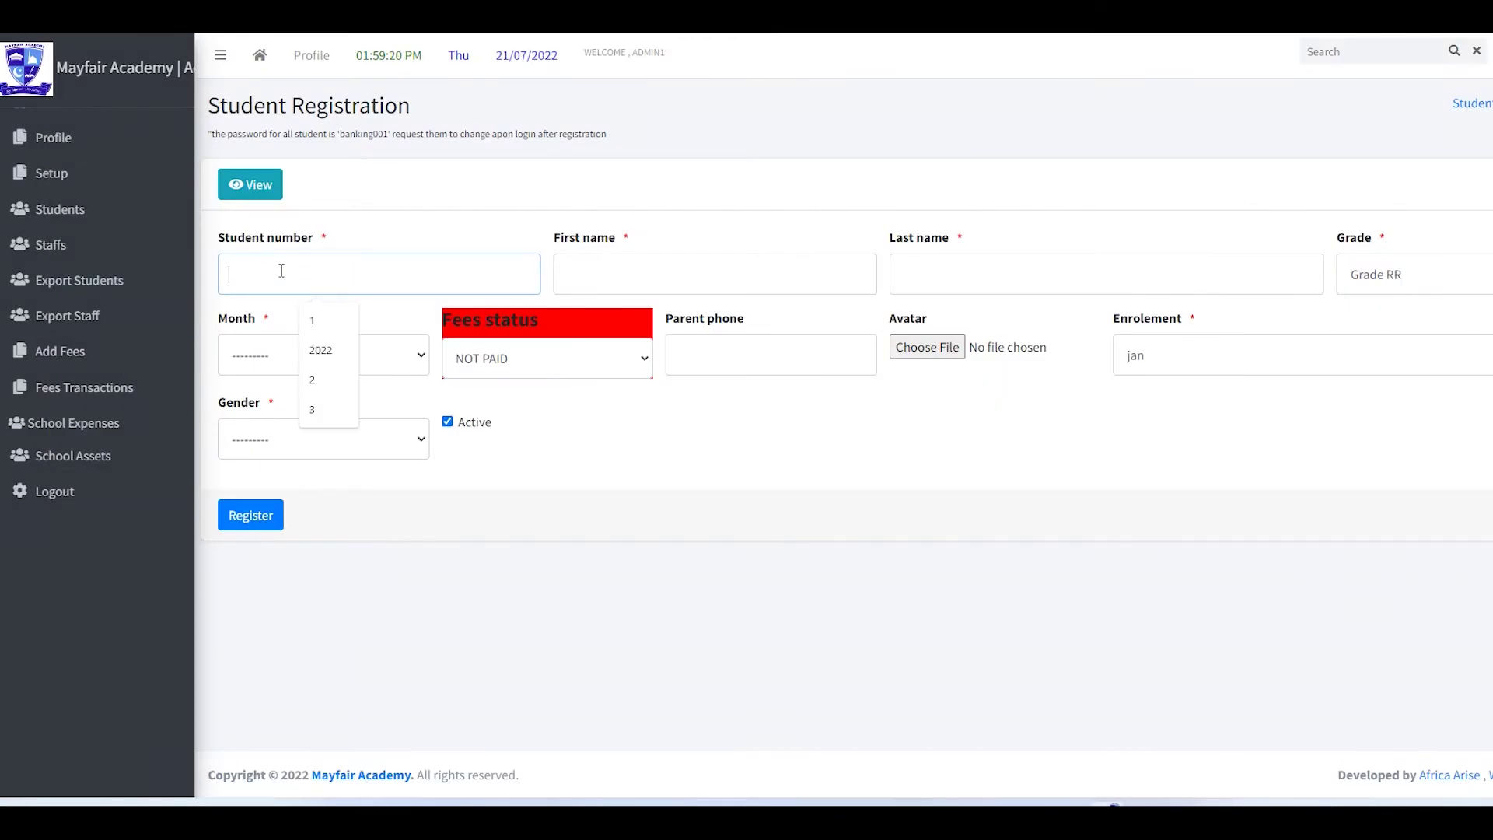
- Paste the first student's number, moving the given name to First name and surname to Last name
key("ctrl+v")
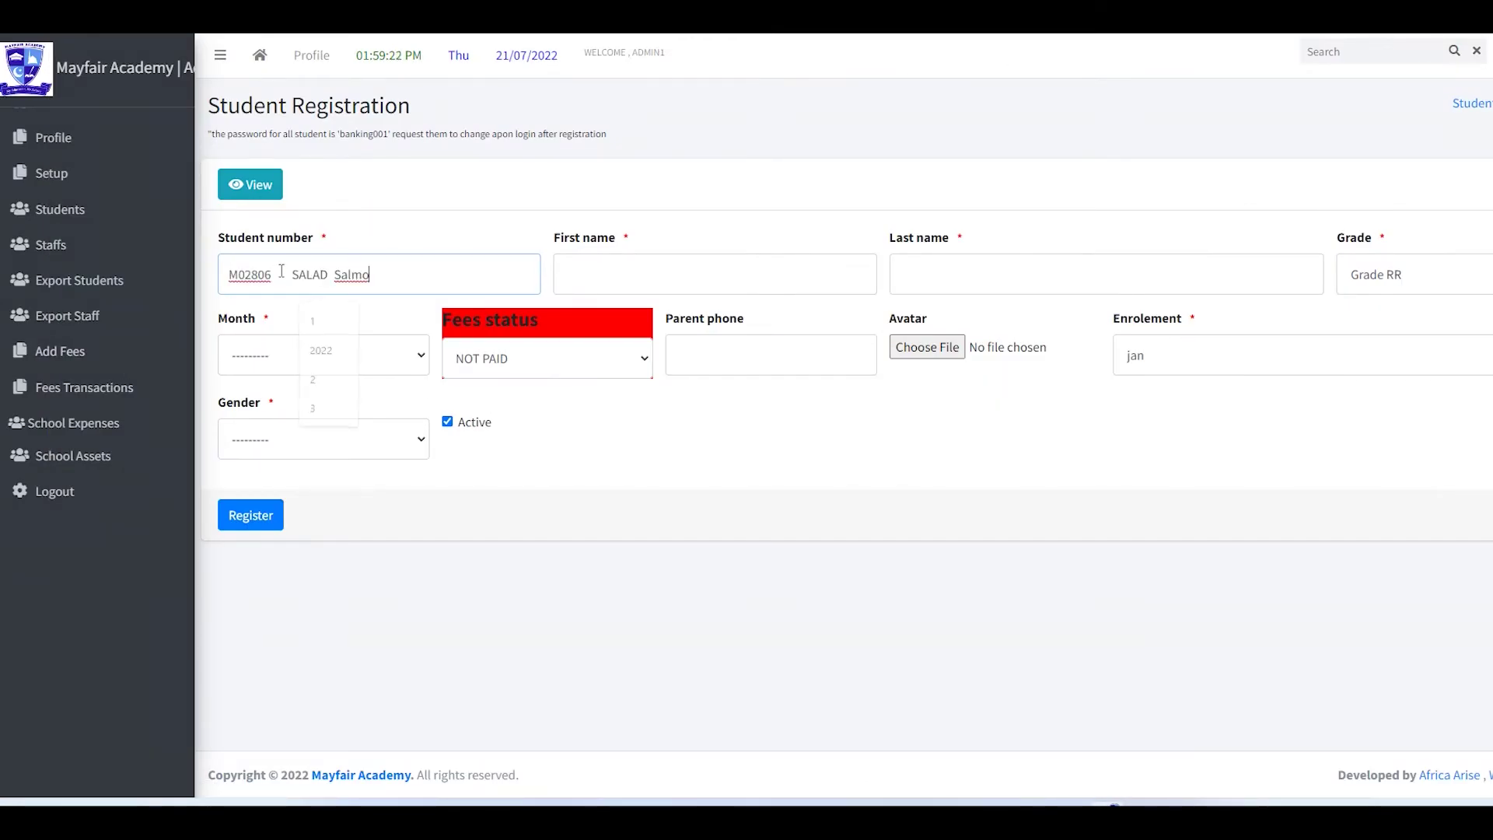
left_click_drag(271, 274, 381, 272)
key("ctrl+x")
left_click(606, 272)
key("ctrl+v")
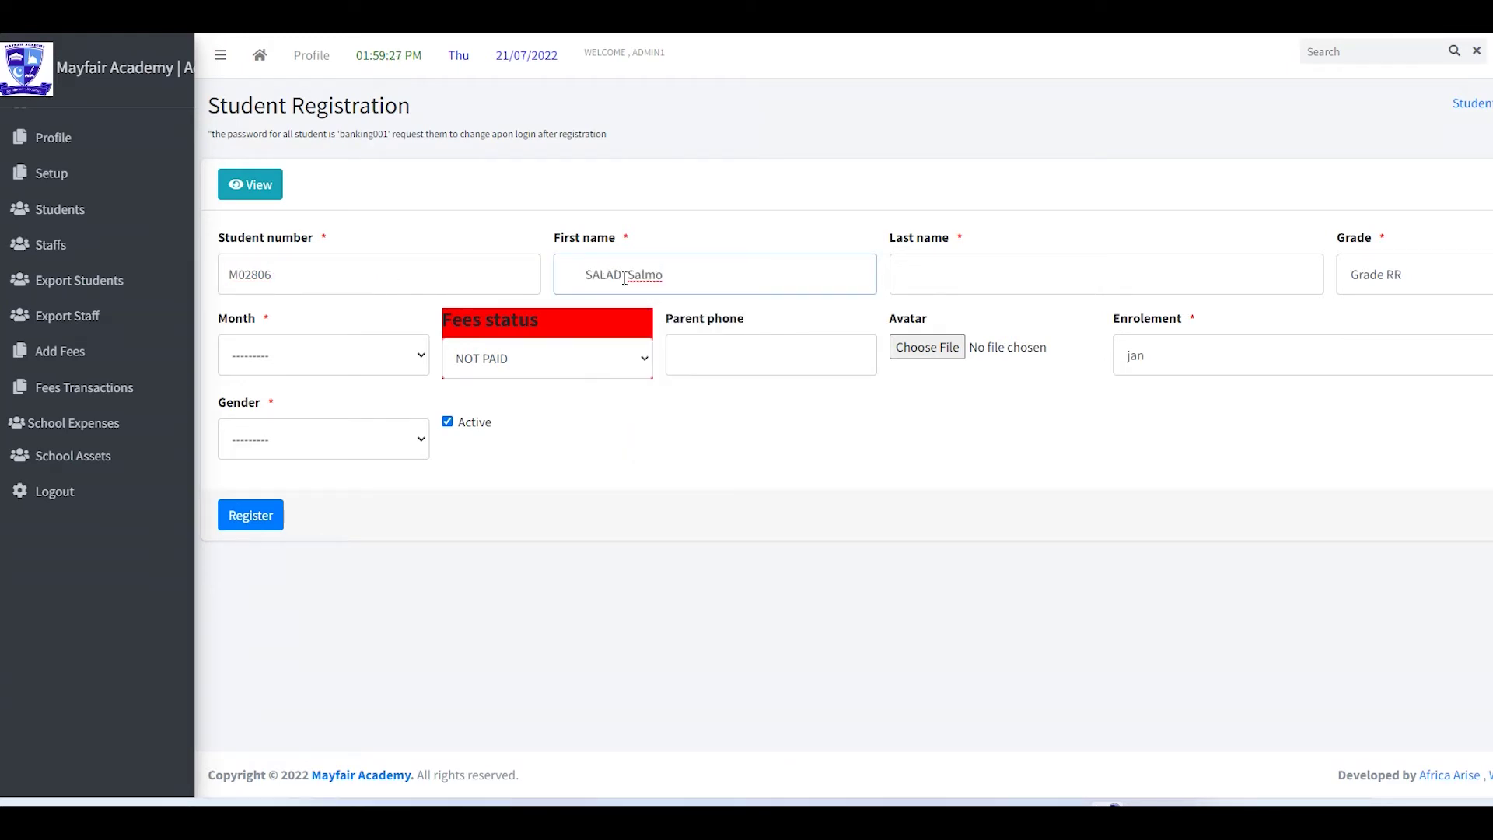
left_click_drag(631, 274, 556, 274)
key("BackSpace")
left_click(950, 275)
key("ctrl+v")
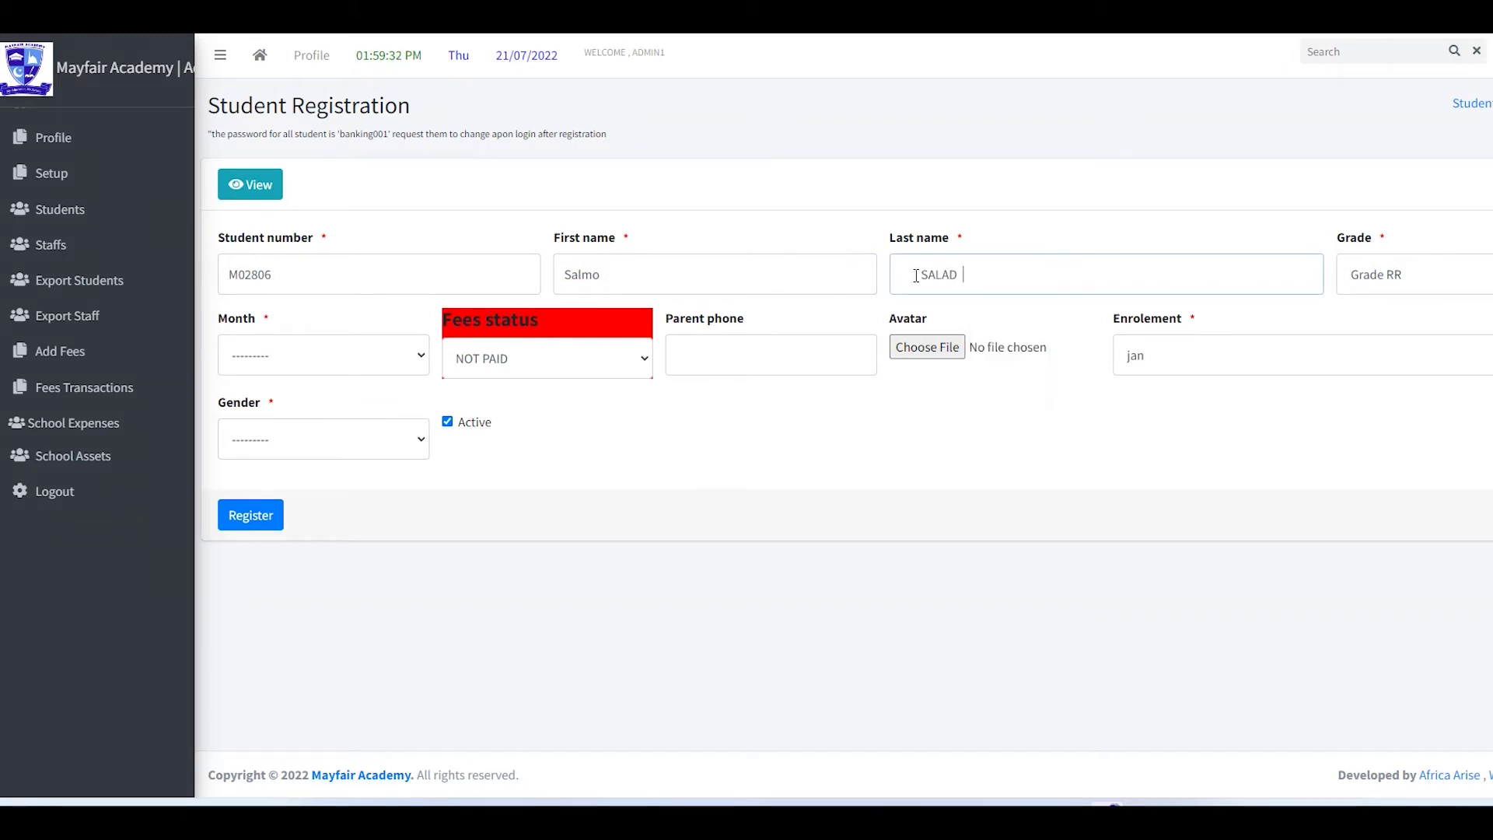
left_click(923, 274)
key("BackSpace")
key("BackSpace")
- Keep Grade RR, set month to July, fees NOT PAID, and fill the parent phone from suggestions
left_click(1435, 277)
left_click(1435, 278)
left_click(320, 359)
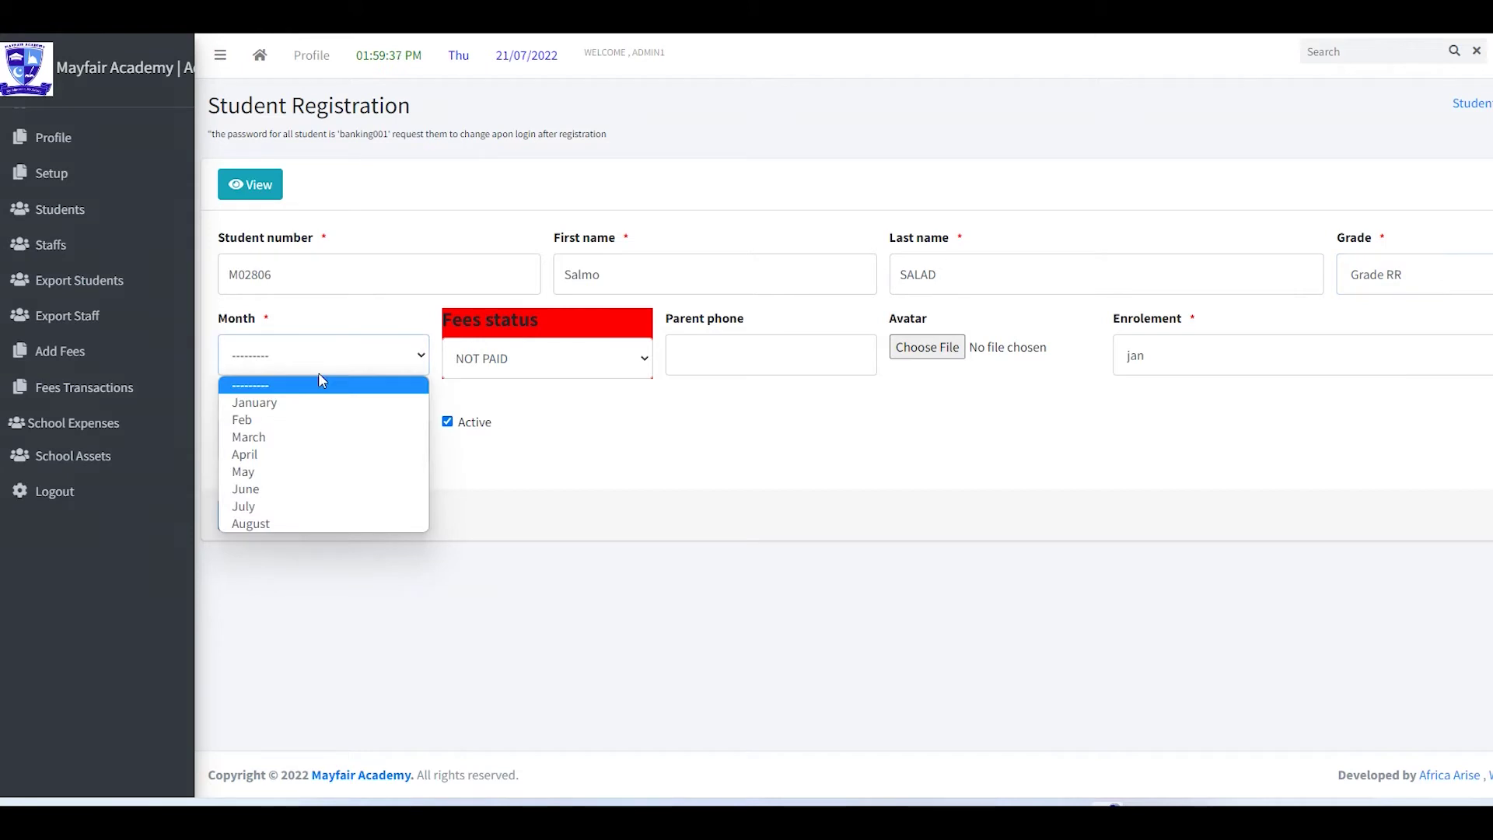
left_click(277, 514)
left_click(626, 366)
left_click(629, 370)
left_click(716, 343)
left_click(760, 400)
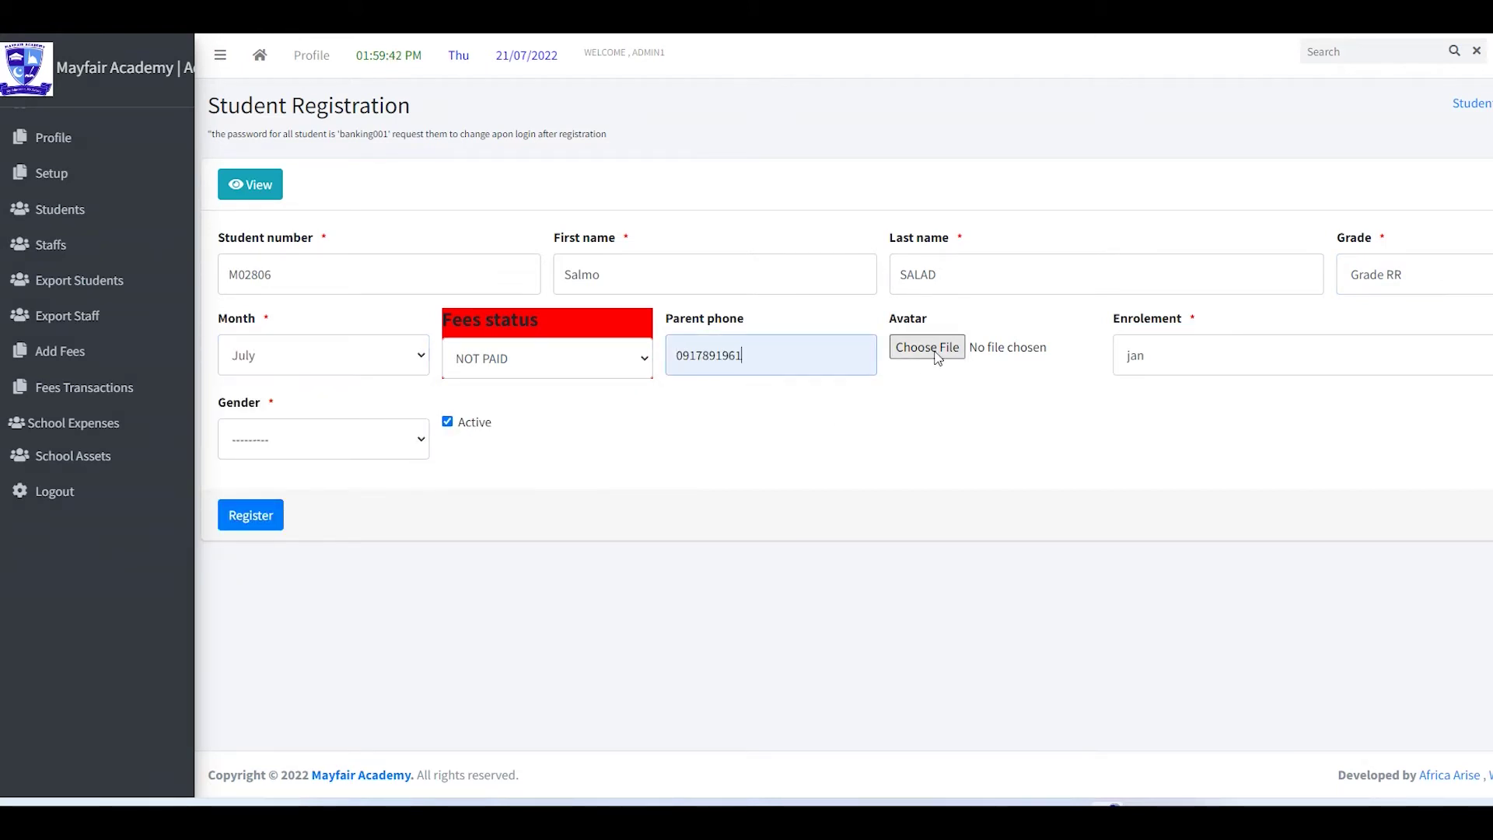
- Attach the 12.07.2022_09.37.52_REC image as avatar, keeping July, NOT PAID and the parent phone
left_click(935, 351)
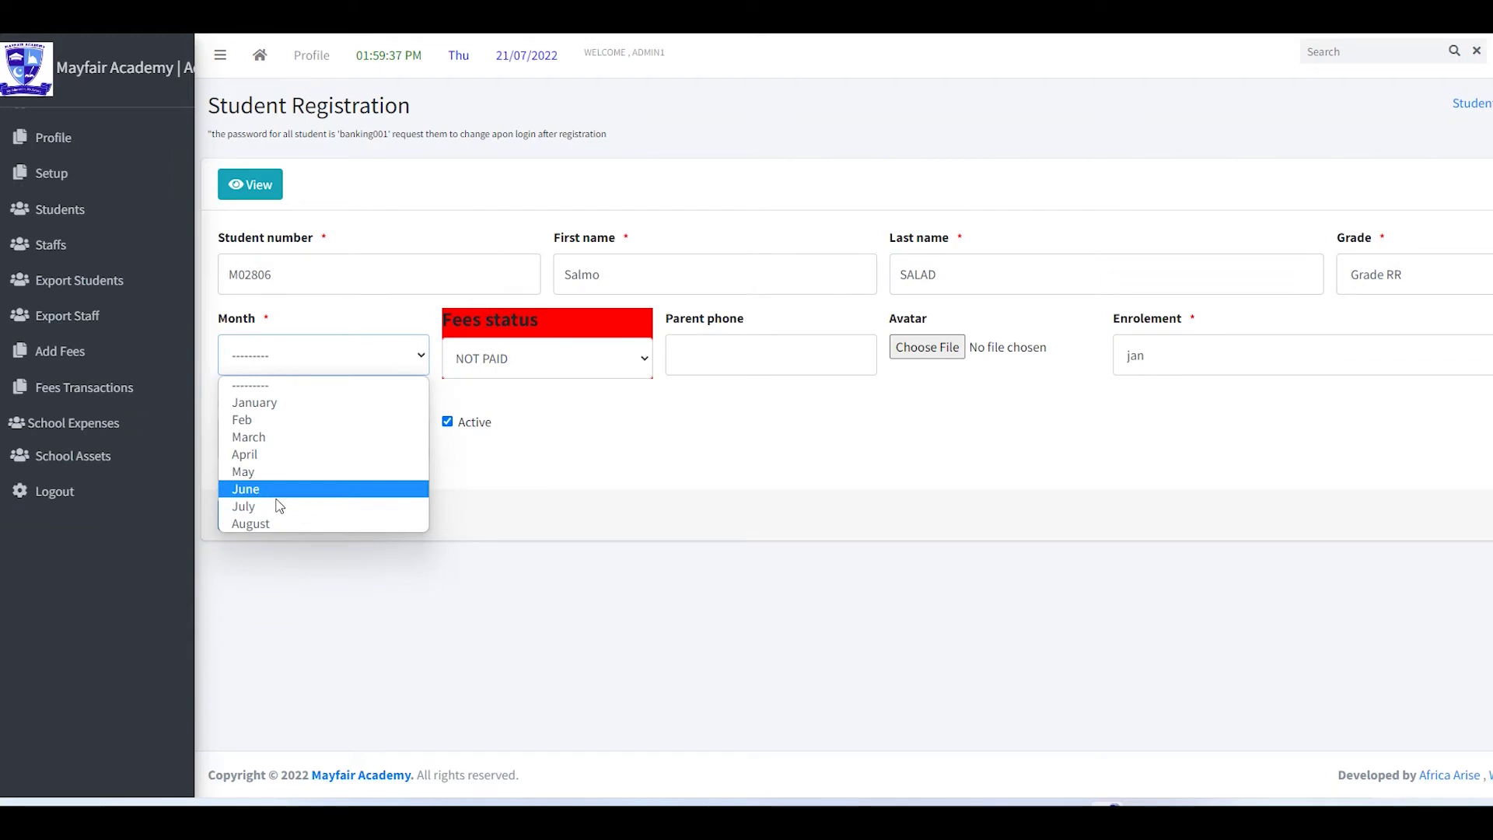
left_click(280, 506)
left_click(628, 366)
left_click(627, 369)
left_click(685, 355)
left_click(761, 403)
left_click(927, 347)
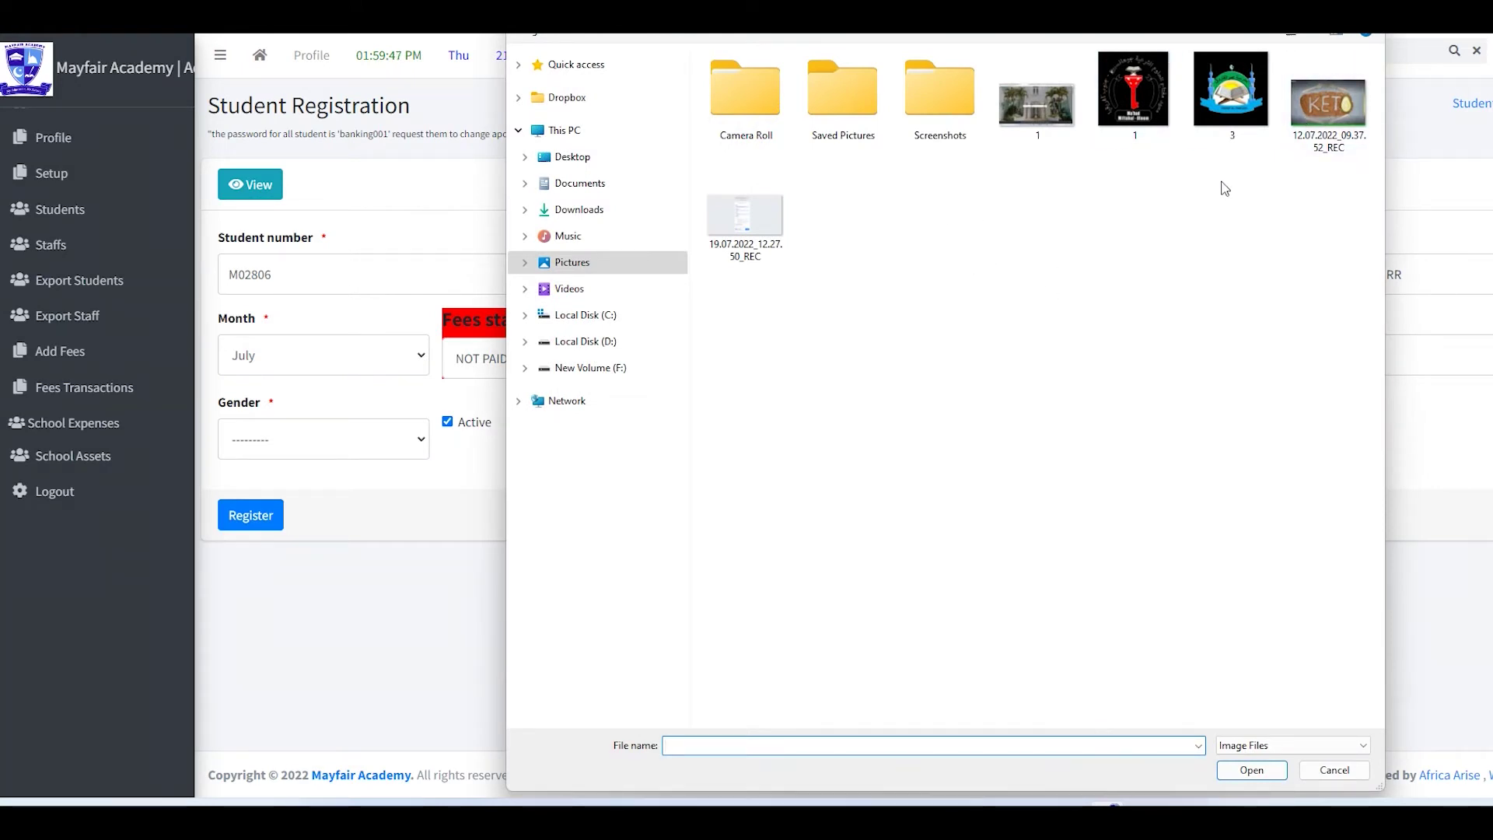
double_click(1331, 104)
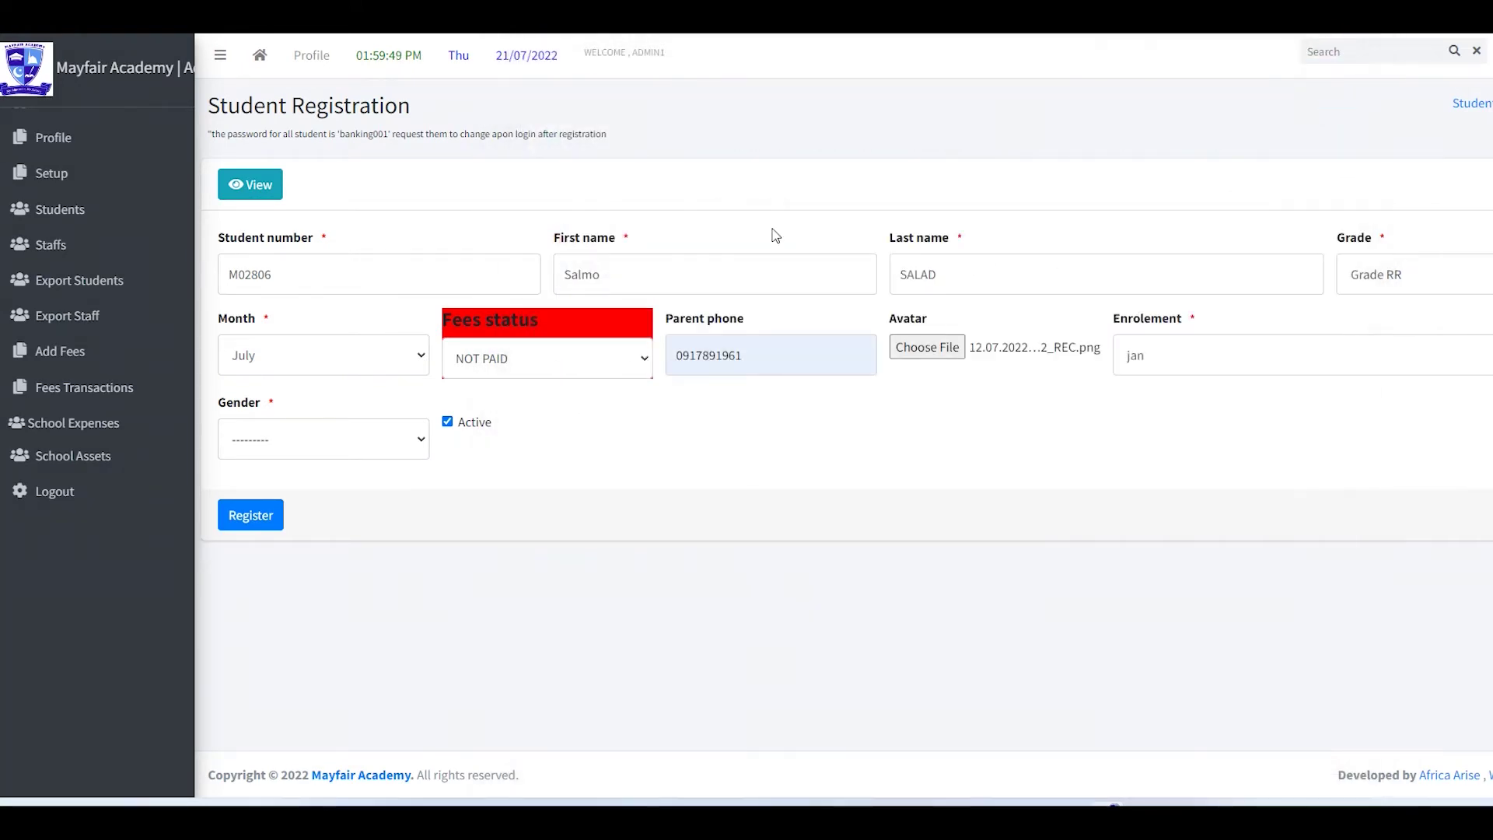
- Leave the enrolment month set to jan
left_click(1229, 354)
left_click(1229, 354)
left_click(346, 444)
left_click(1145, 343)
left_click(1146, 385)
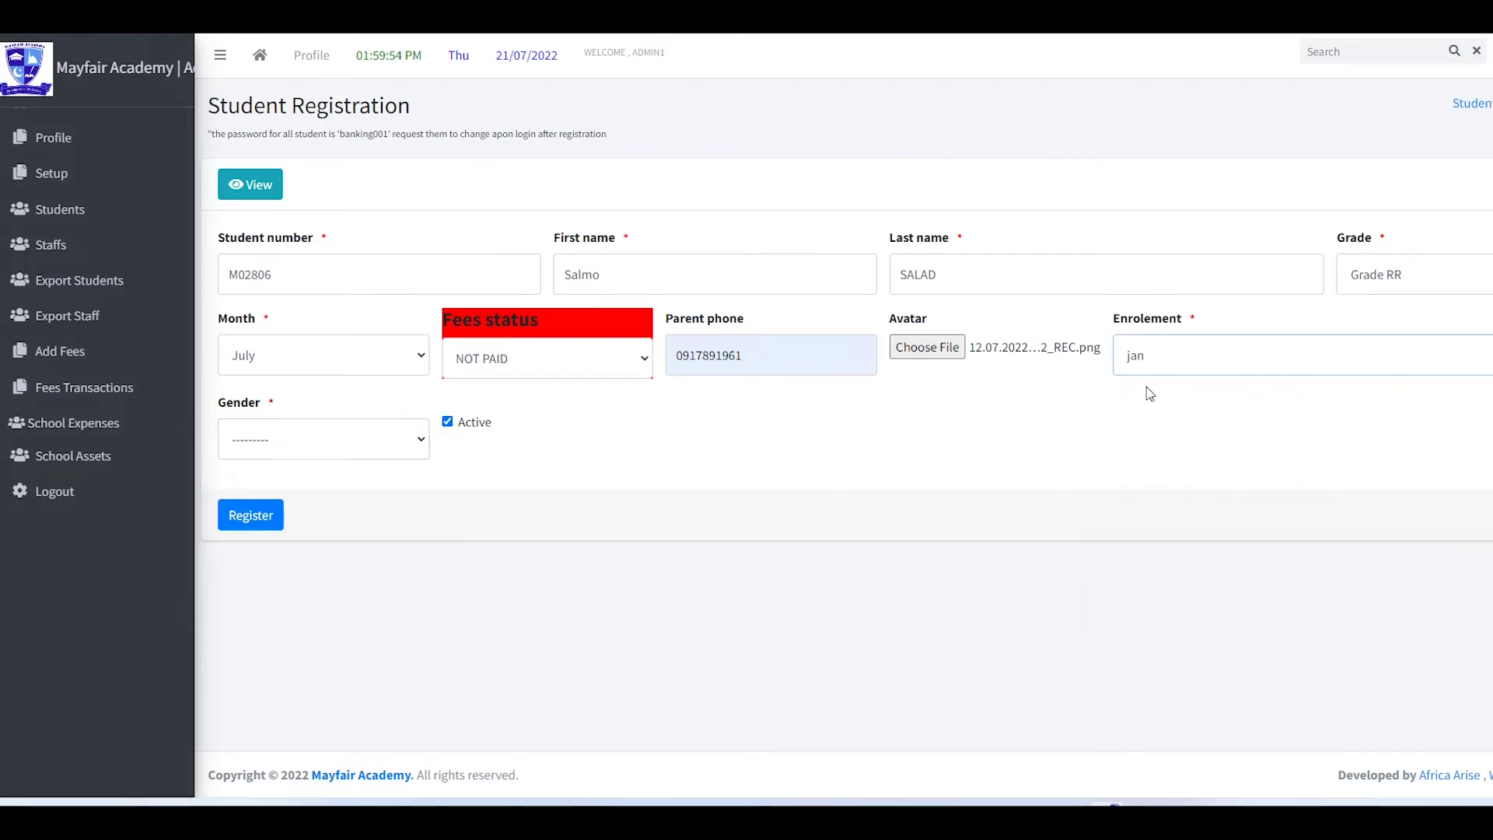
left_click(1162, 355)
left_click(1143, 365)
left_click(1144, 366)
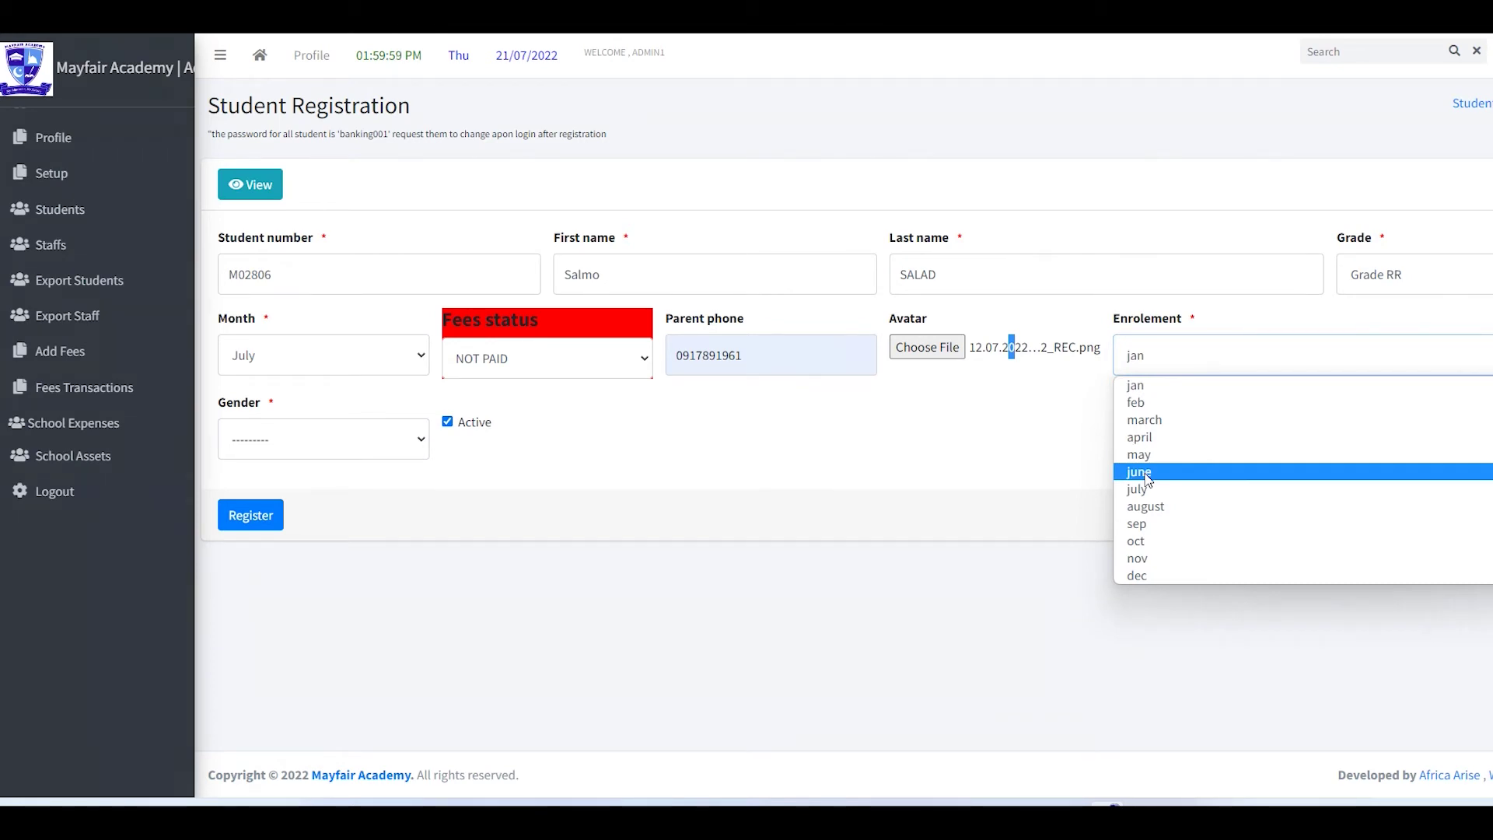
left_click(1023, 445)
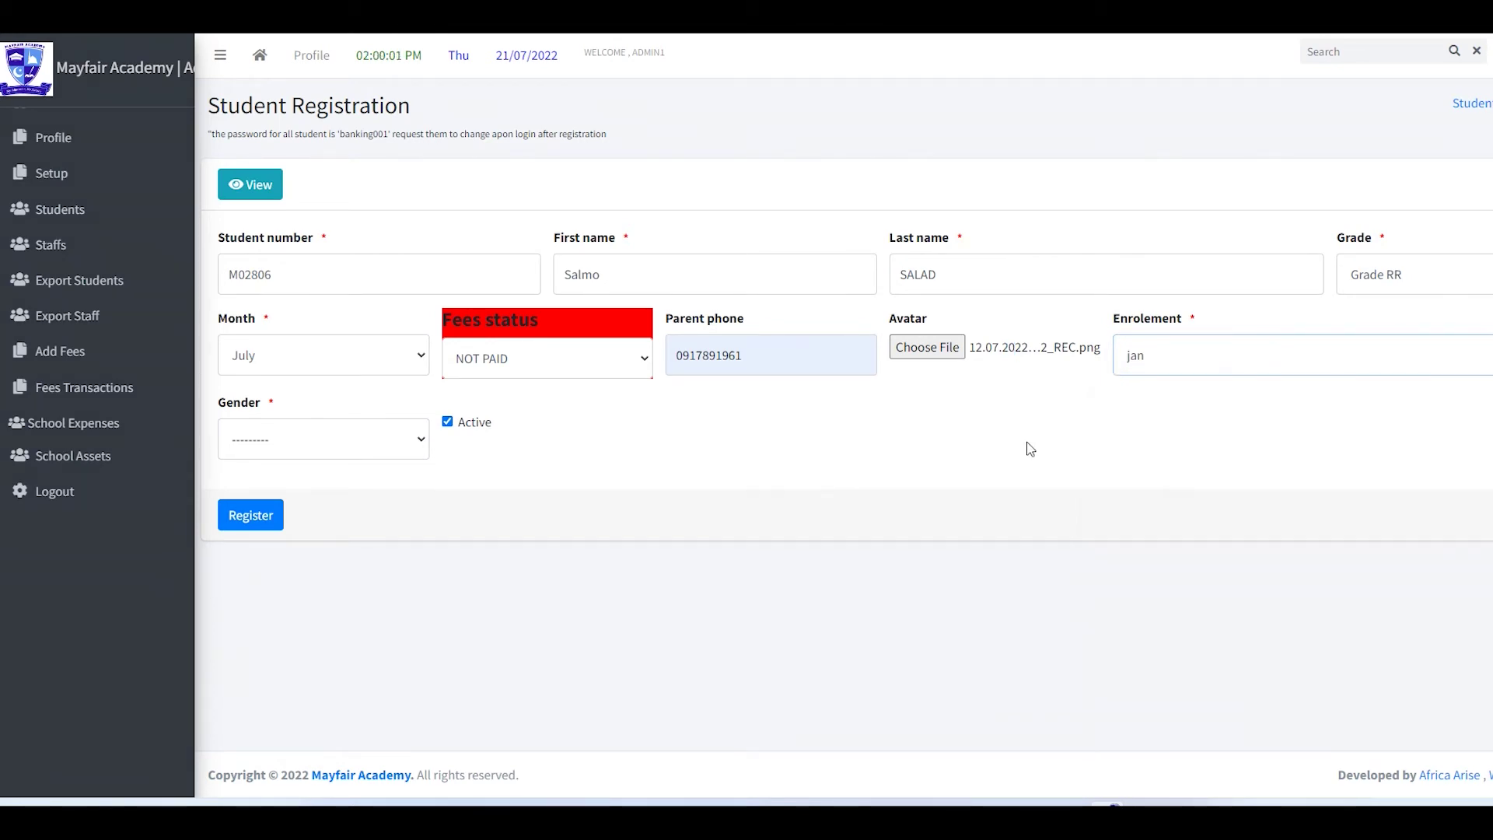
- Set gender to male and submit the registration
left_click(346, 436)
left_click(257, 487)
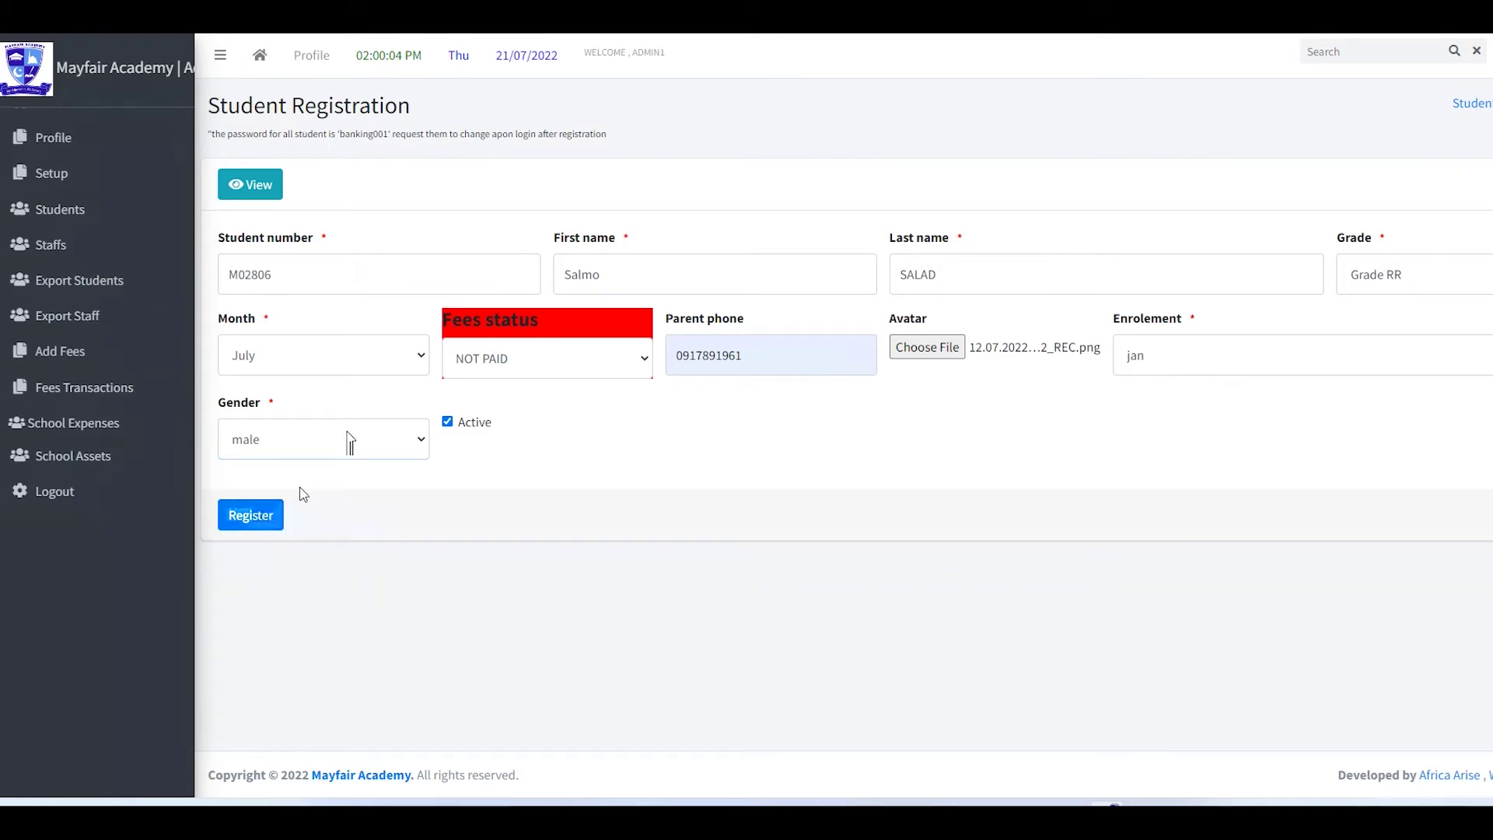
left_click(264, 521)
left_click(448, 421)
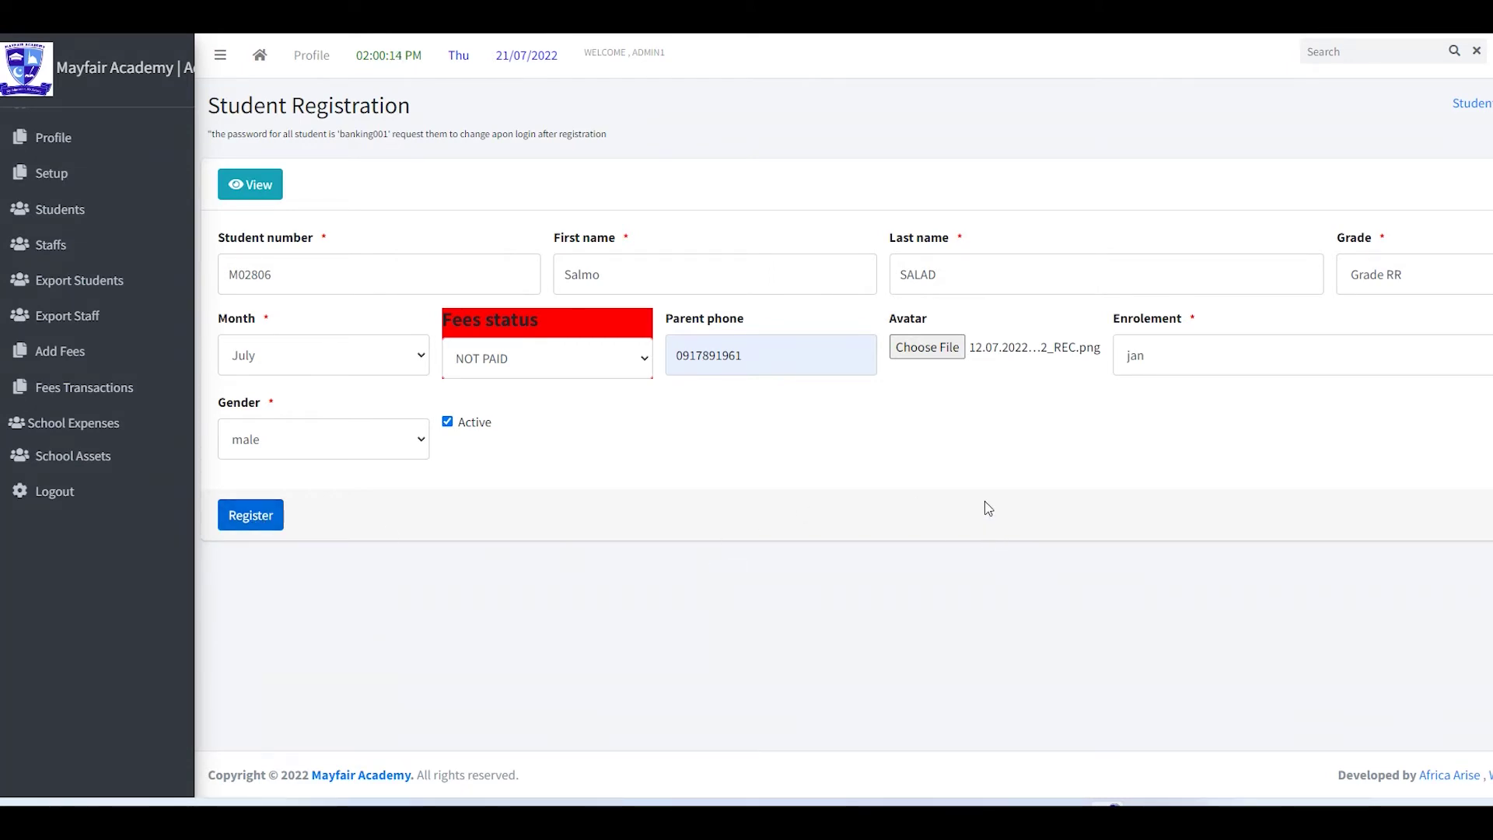
key("Return")
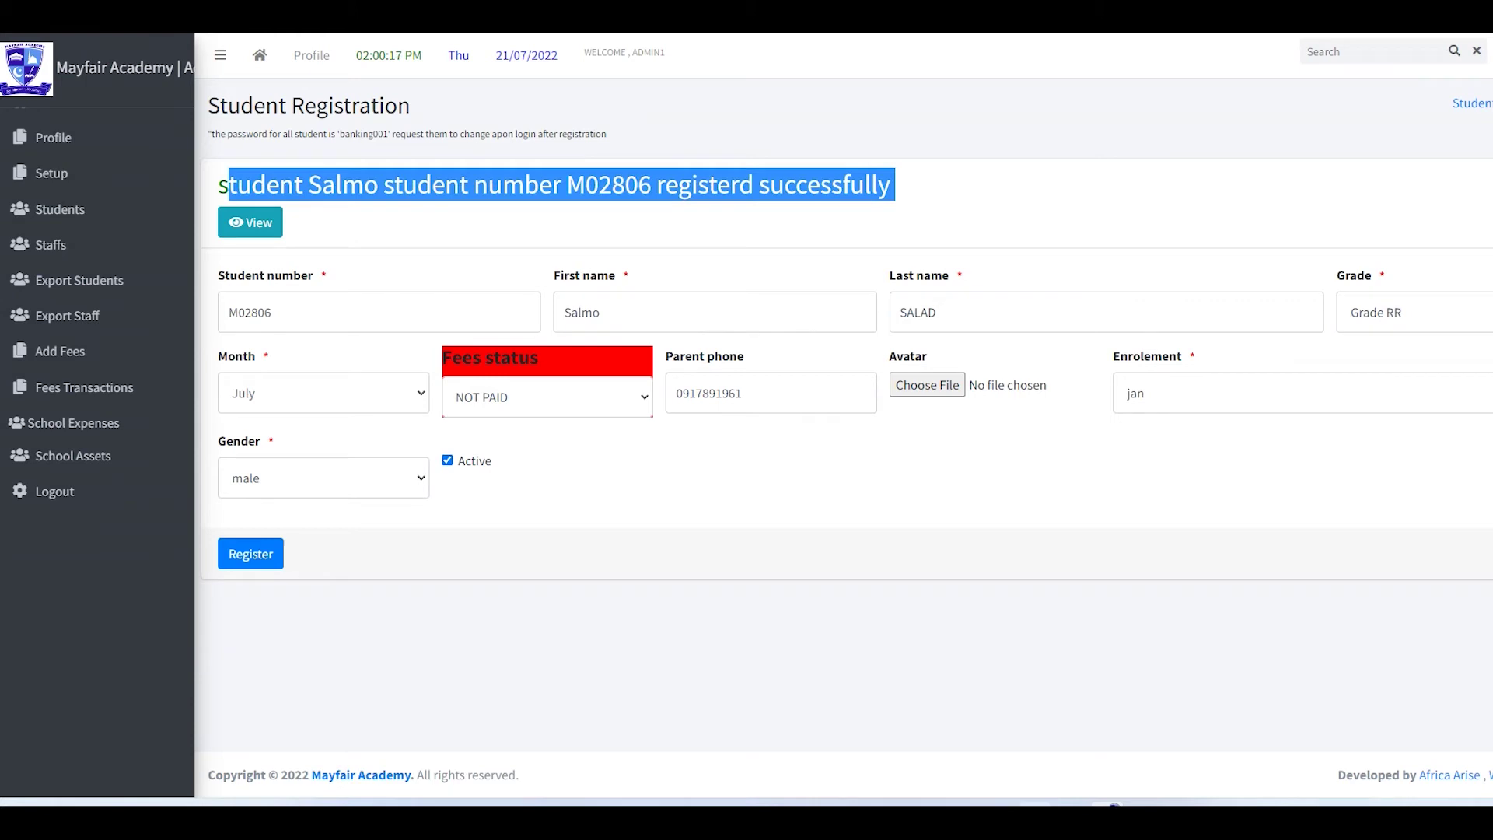
- Copy the second learner's row from Word into the Student number field
key("alt+Tab")
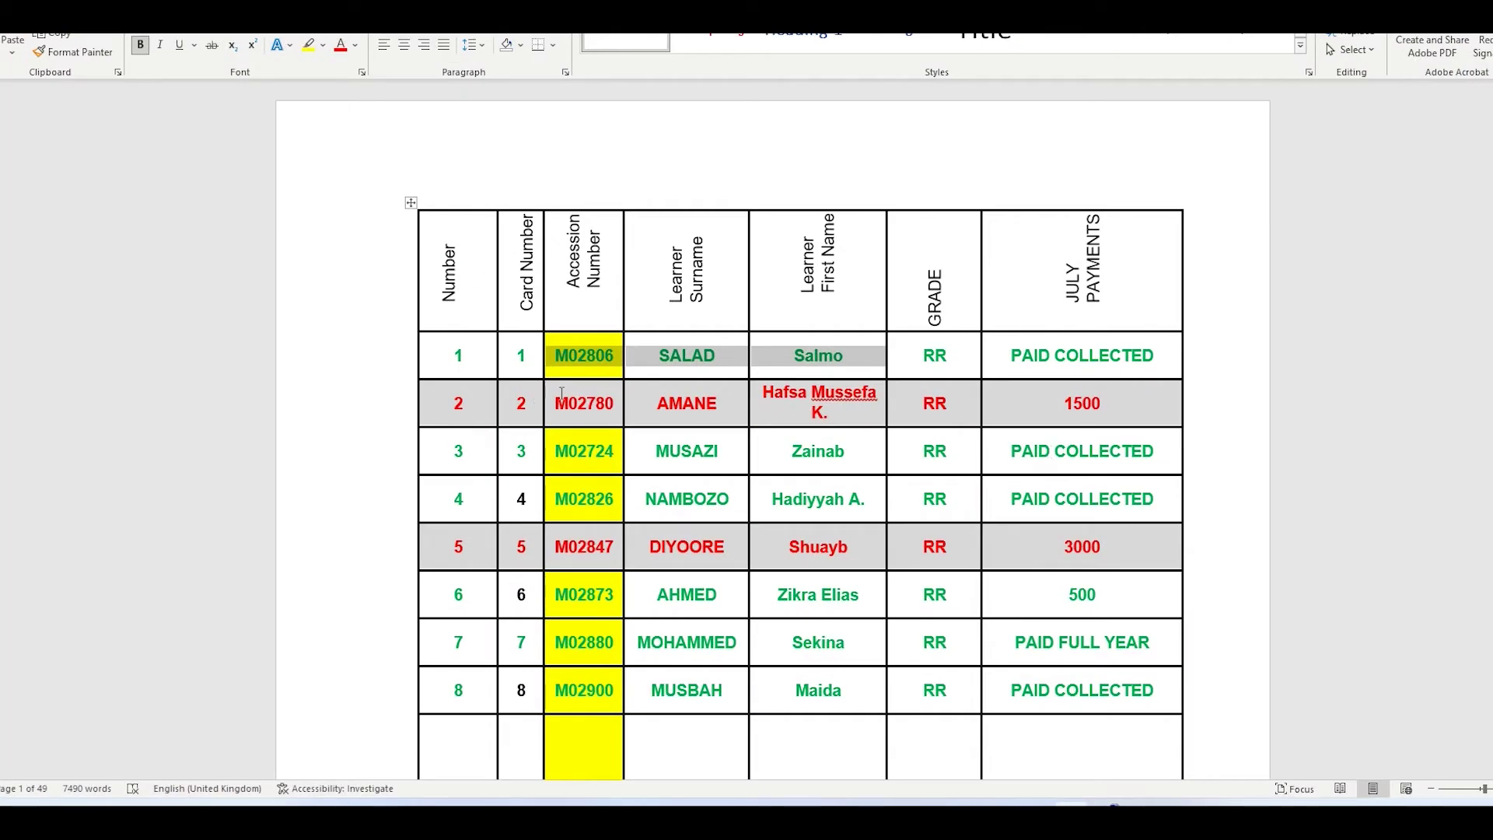
left_click_drag(558, 401, 856, 405)
key("ctrl+c")
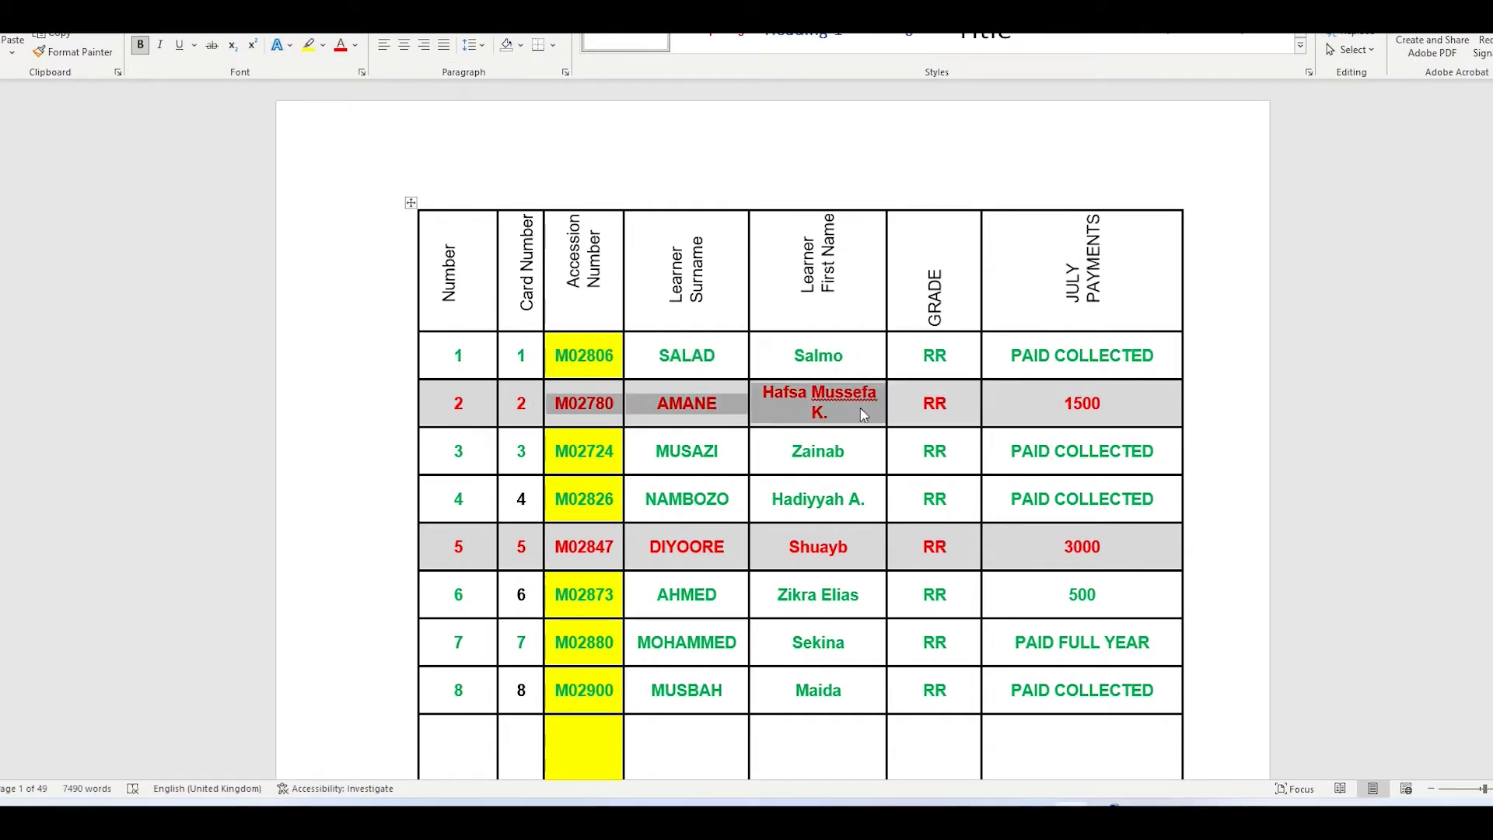
key("alt+Tab")
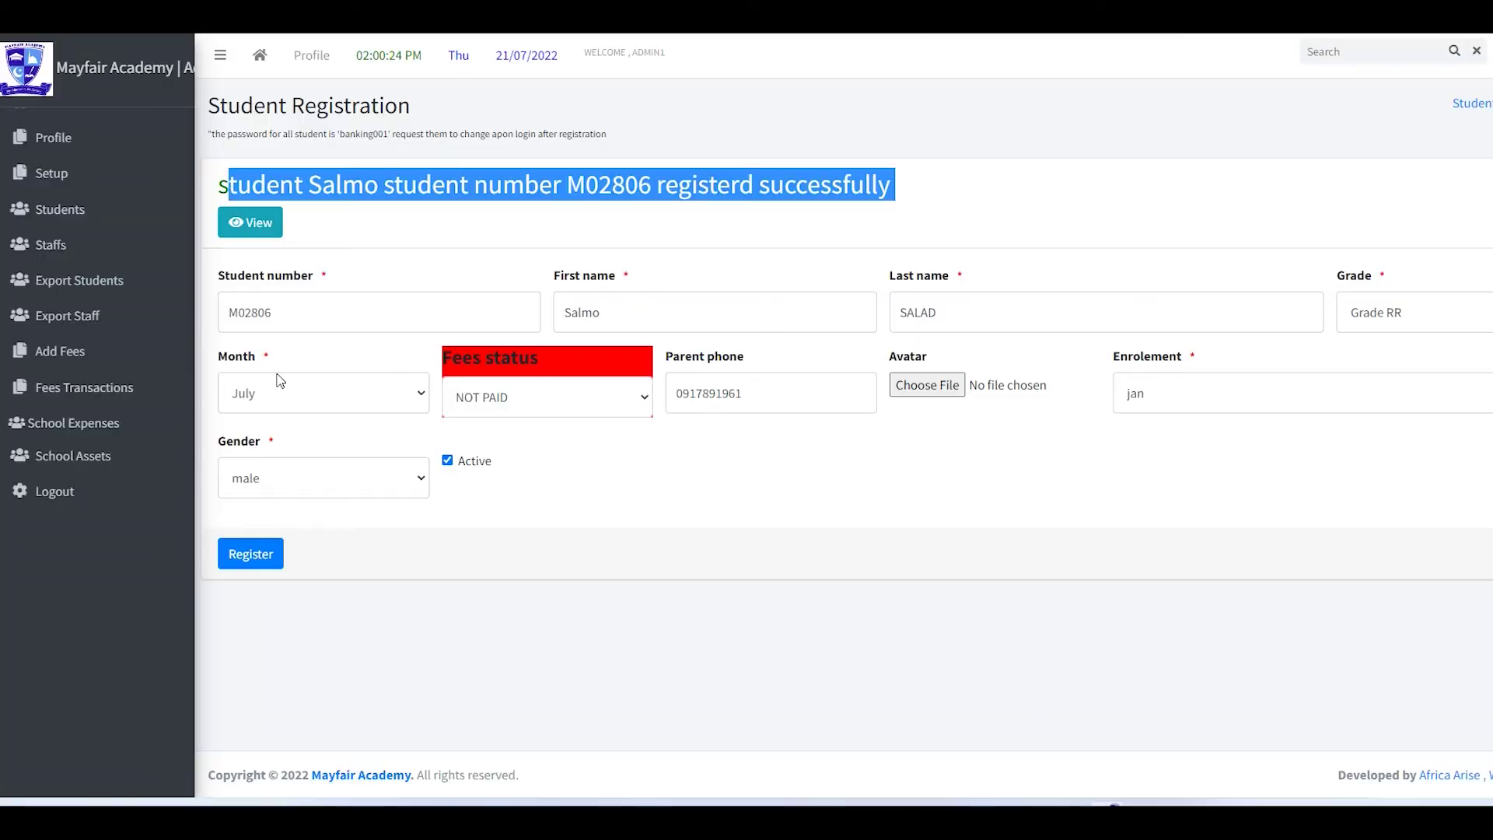
left_click(281, 304)
left_click_drag(280, 305, 463, 324)
key("ctrl+v")
key("BackSpace")
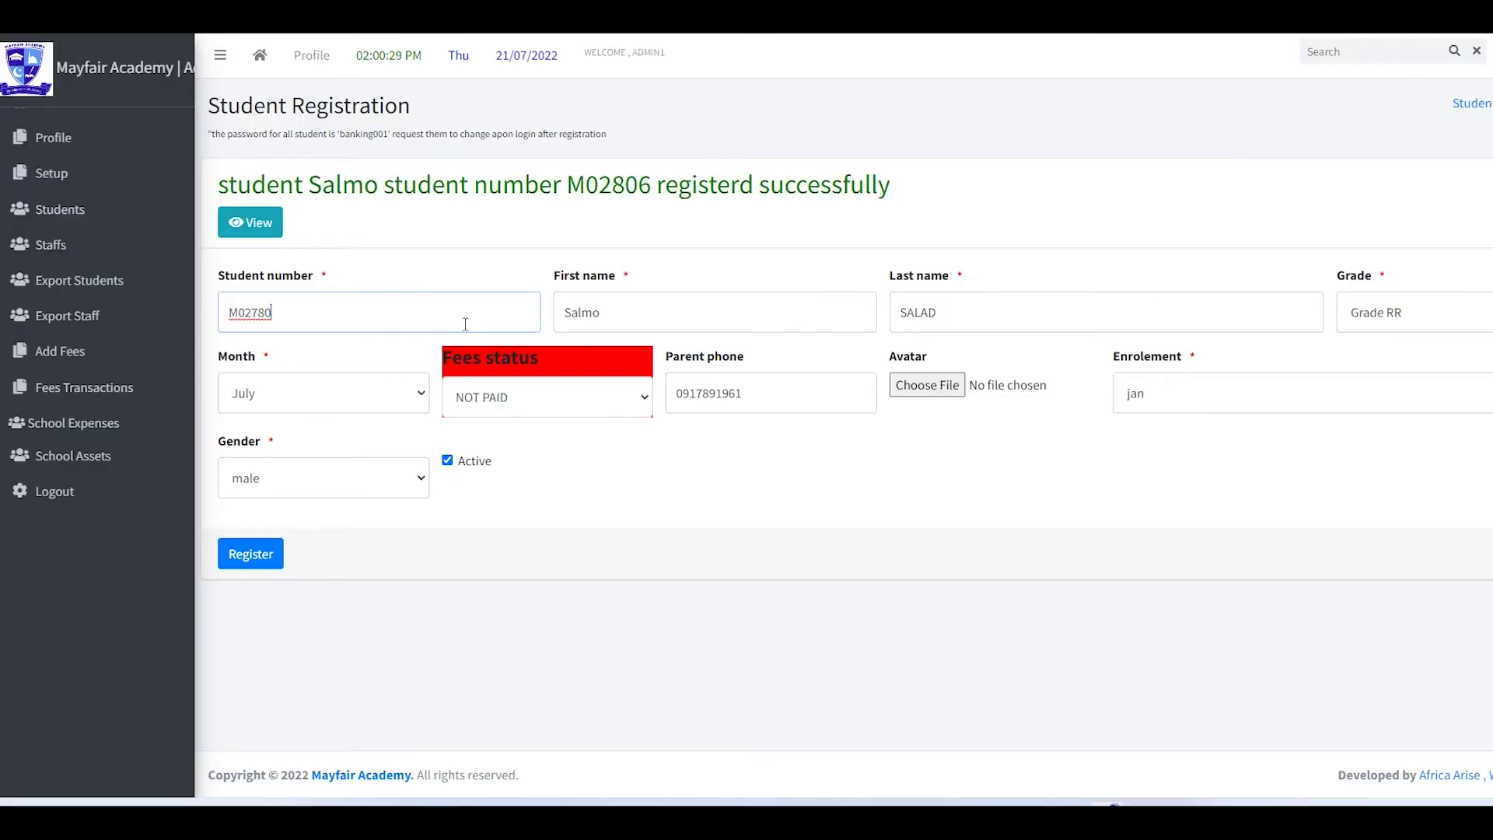
- Replace First name and Last name with the second learner's given name and surname
double_click(614, 309)
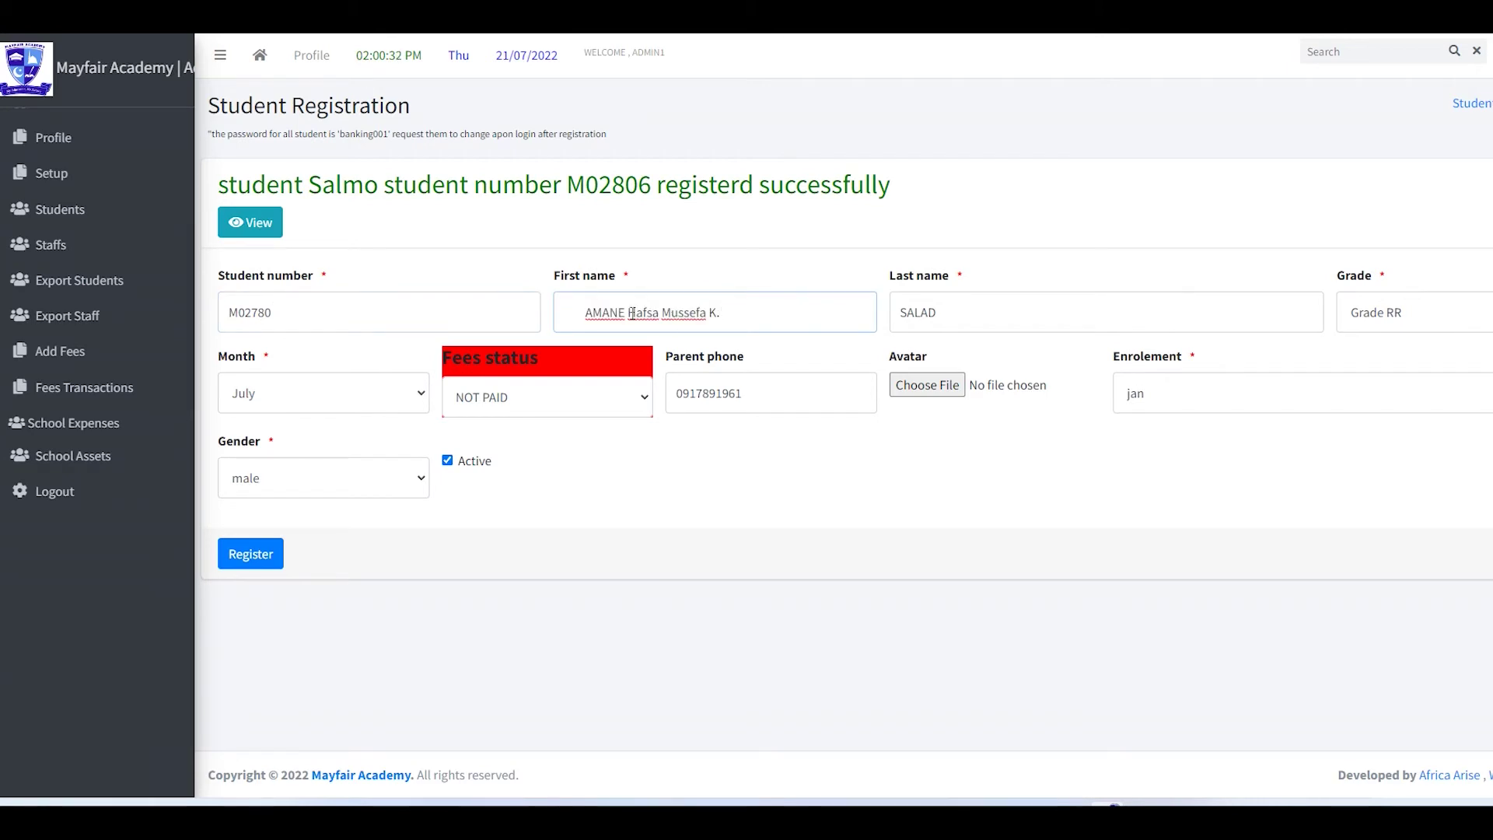
left_click_drag(632, 313, 563, 312)
key("ctrl+c")
key("BackSpace")
double_click(948, 312)
key("ctrl+v")
left_click_drag(920, 311, 826, 316)
key("BackSpace")
- Choose Grade 1, keep July, attach an avatar image, set gender female, and register
left_click(1390, 319)
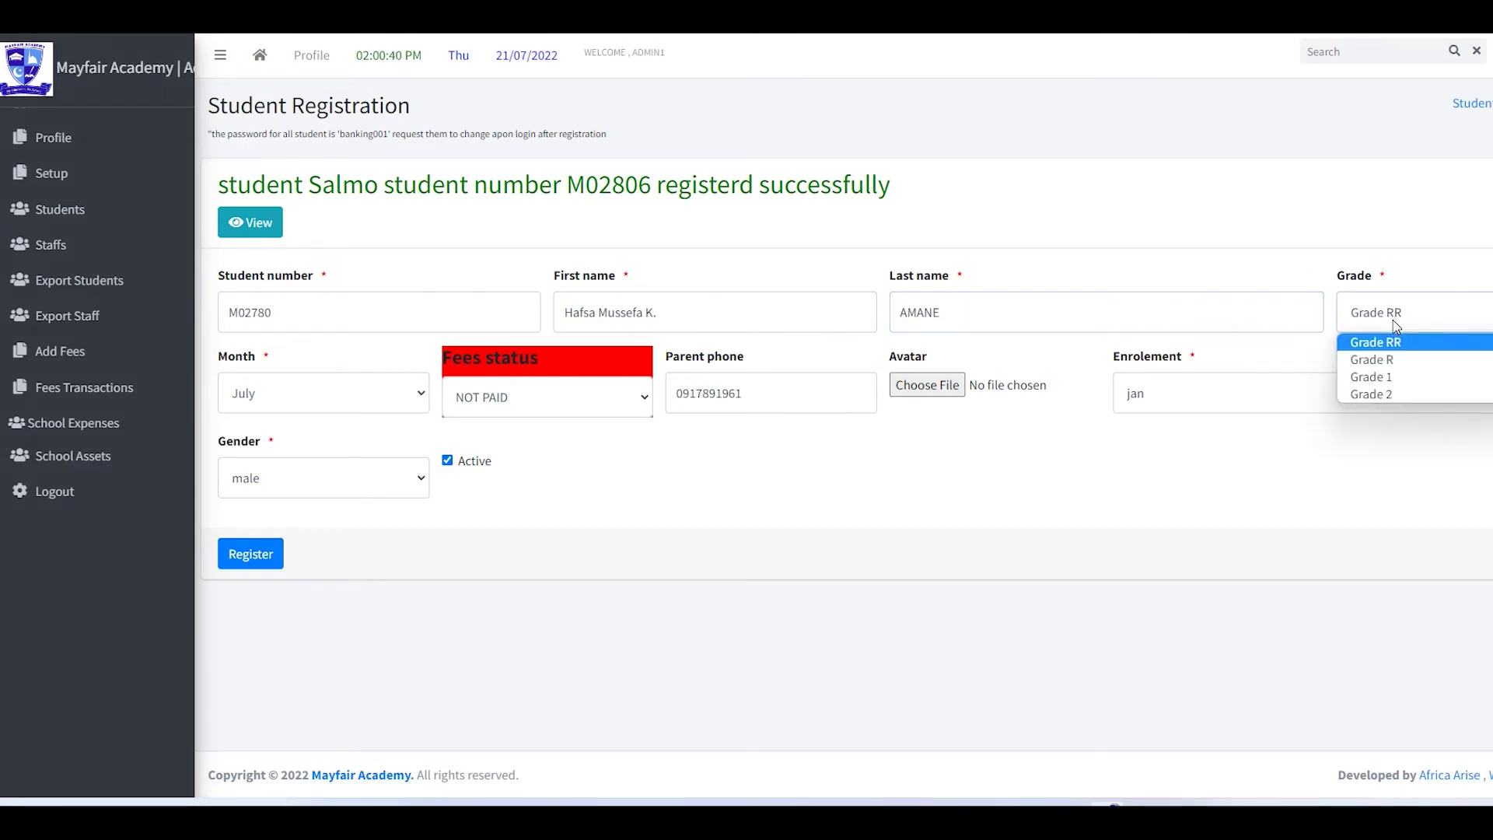
left_click(1393, 380)
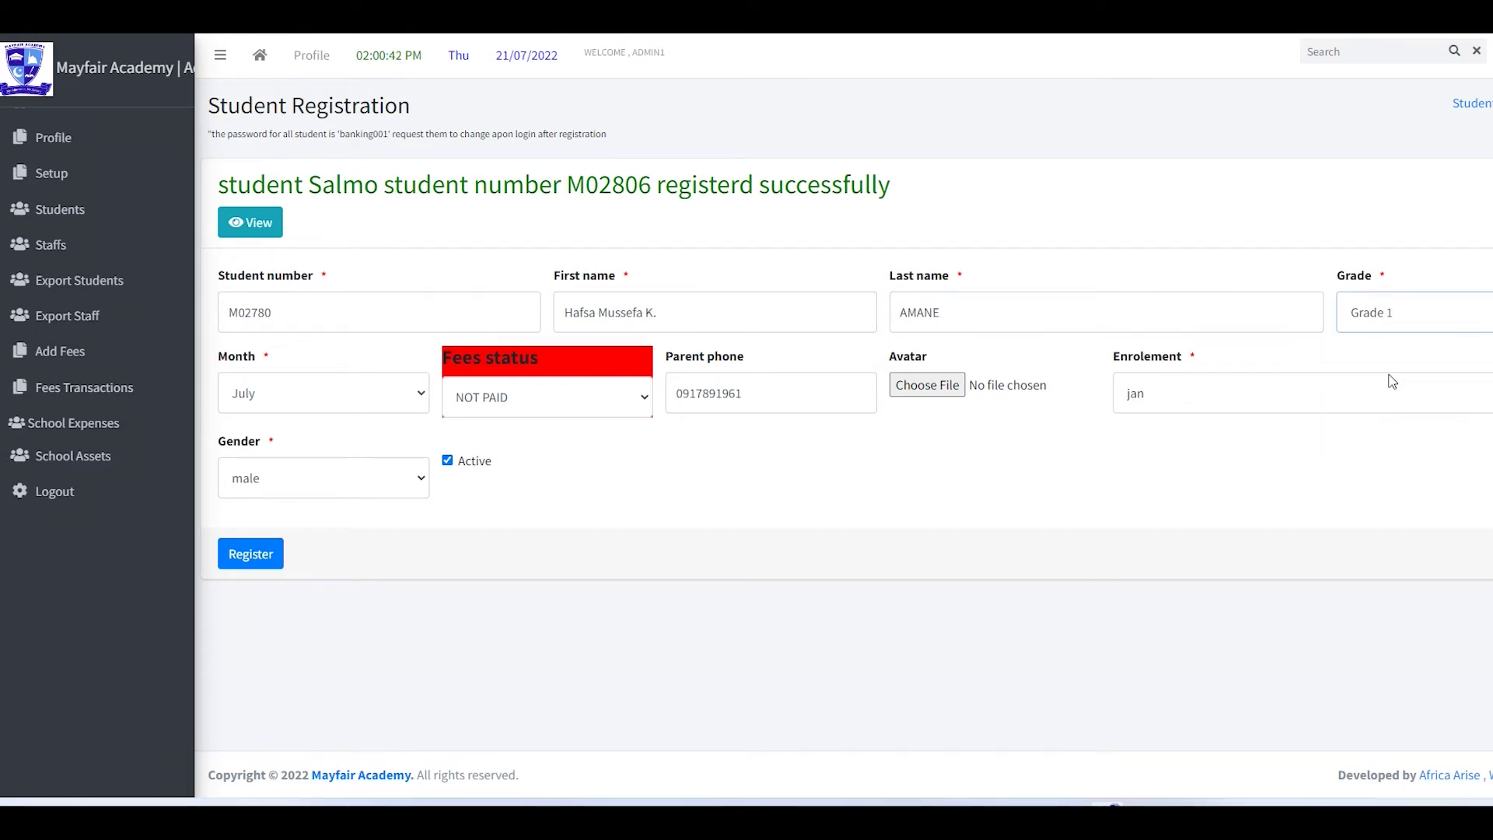
left_click(423, 398)
left_click(404, 408)
double_click(775, 392)
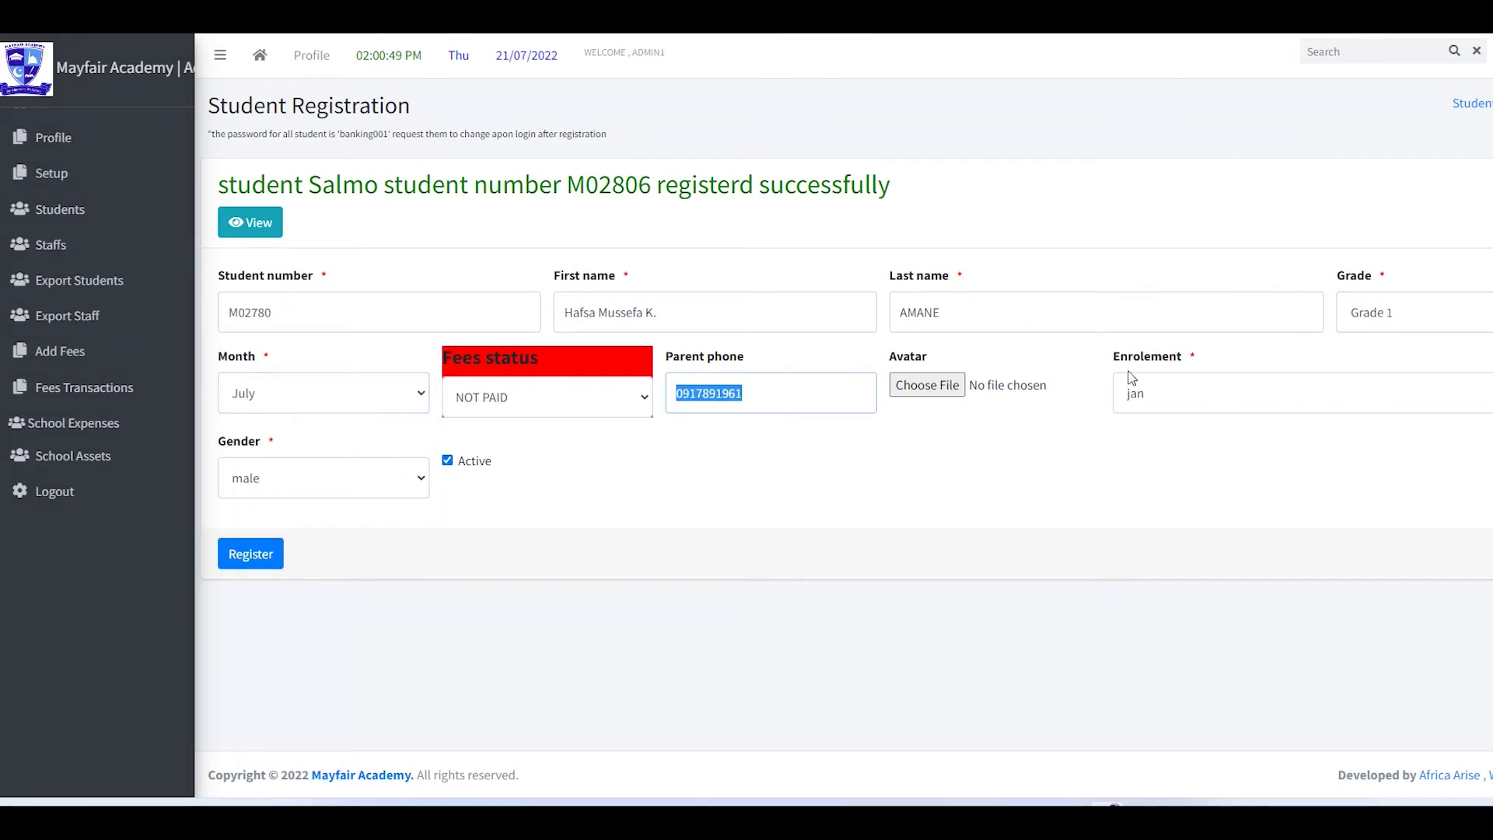
left_click(955, 387)
double_click(746, 220)
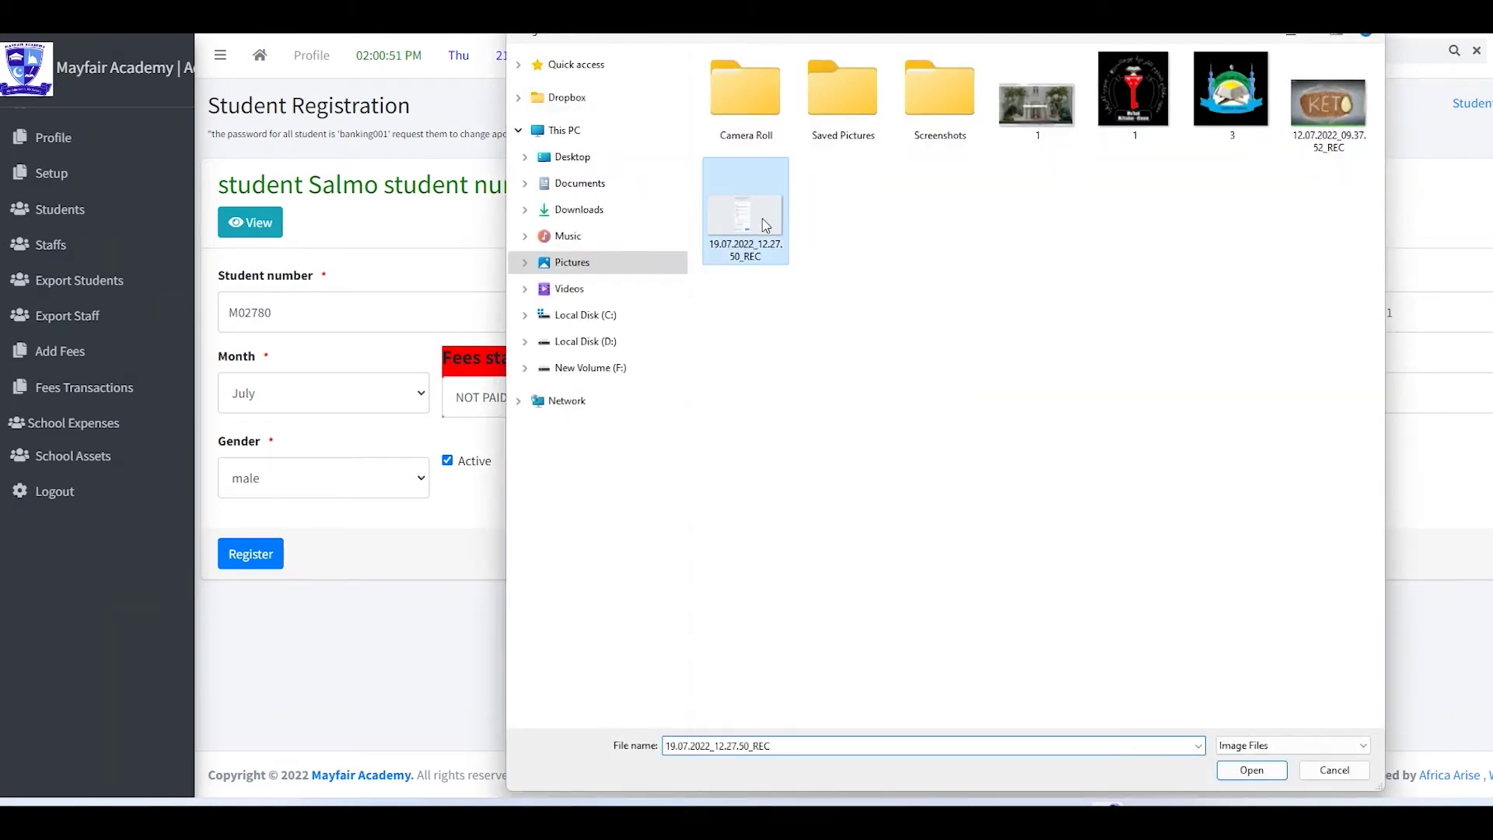
left_click(324, 484)
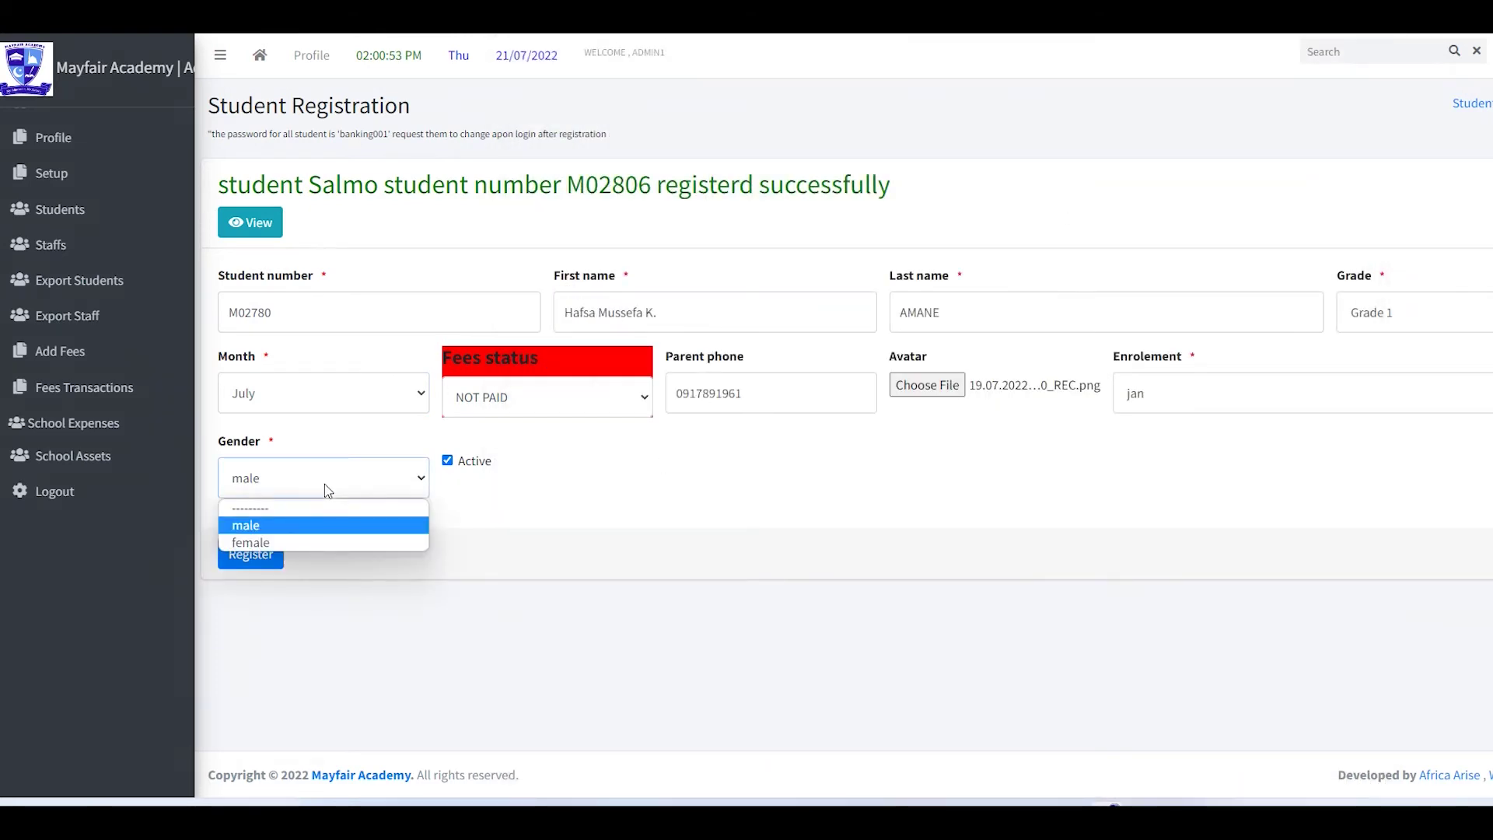
left_click(275, 536)
left_click(262, 554)
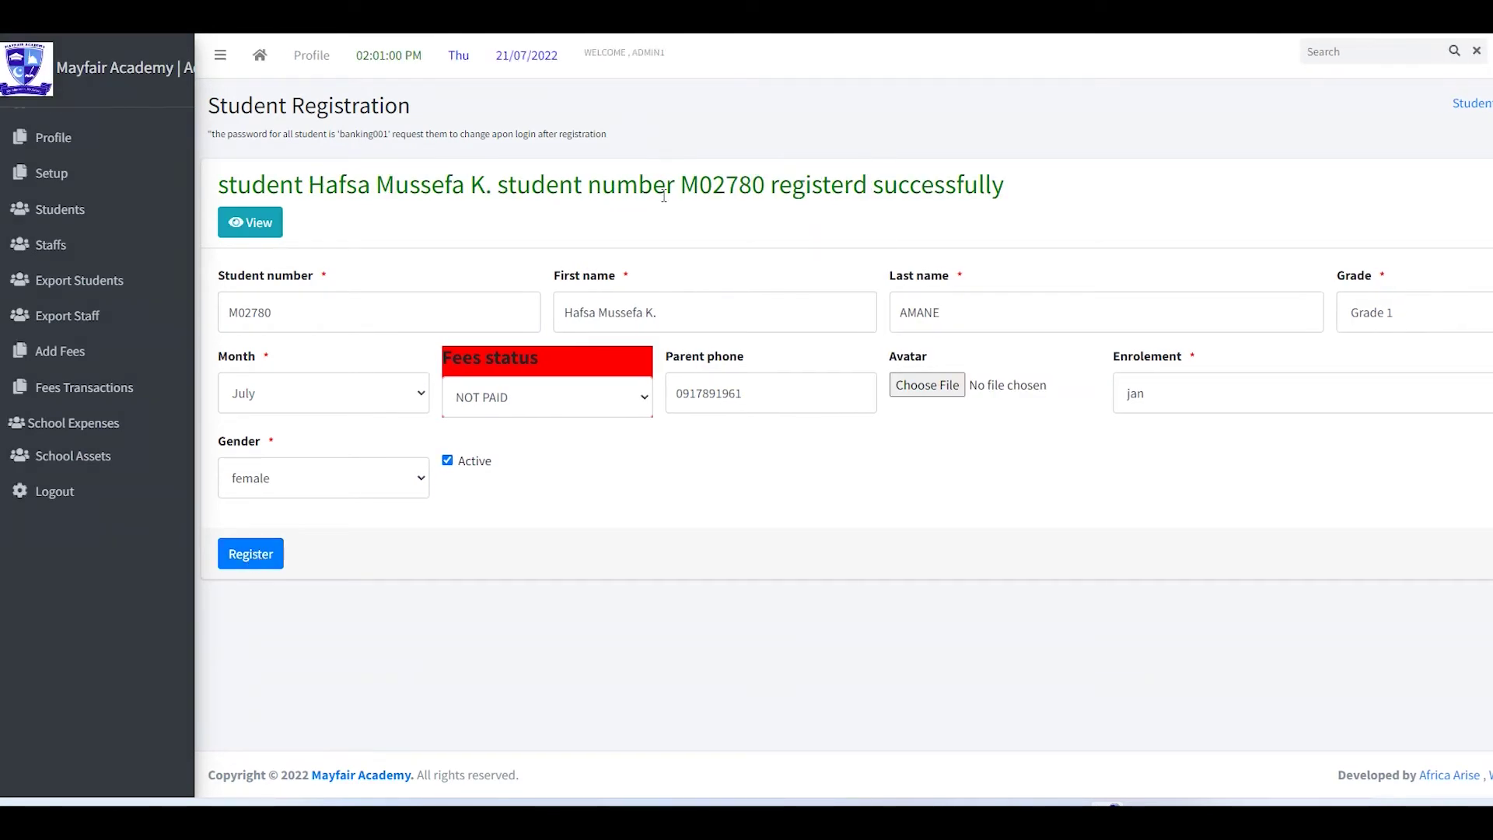
- Copy the third learner's row from Word and paste the student number into the form
left_click_drag(310, 185, 1118, 184)
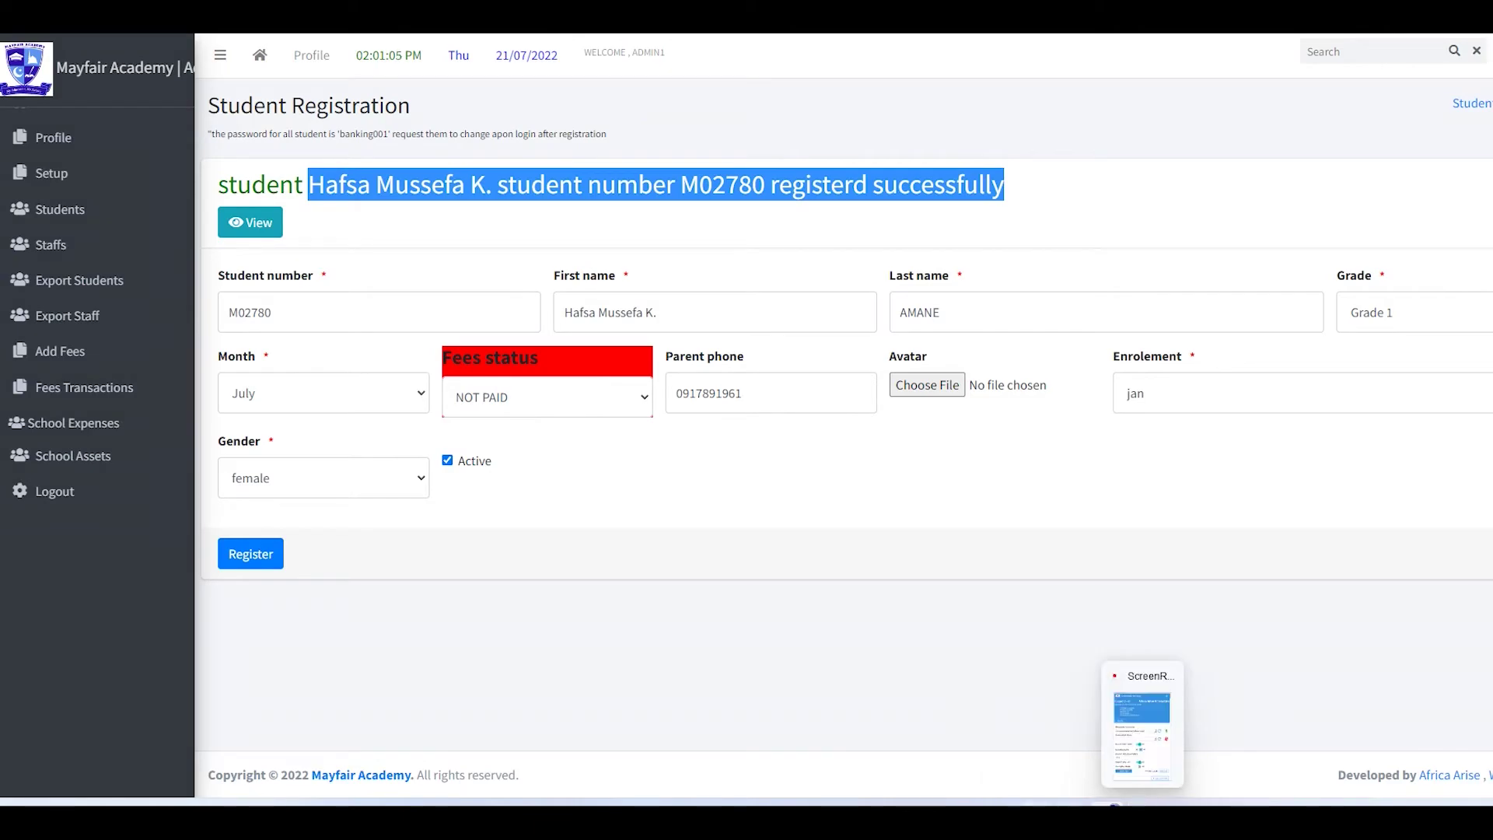
left_click(1114, 805)
left_click_drag(587, 441, 841, 449)
key("ctrl+c")
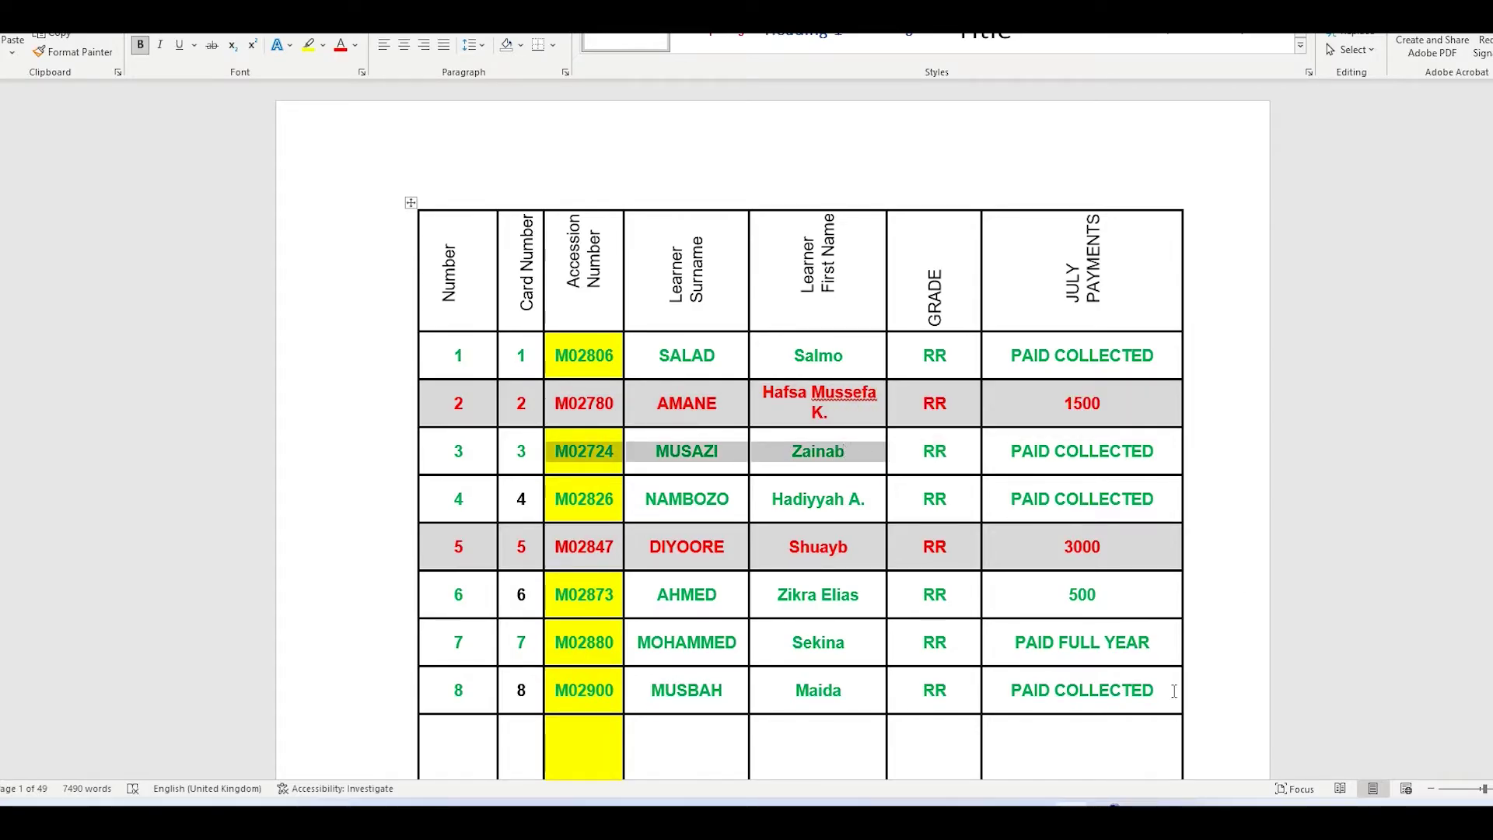
key("alt+Tab")
left_click(371, 311)
double_click(367, 313)
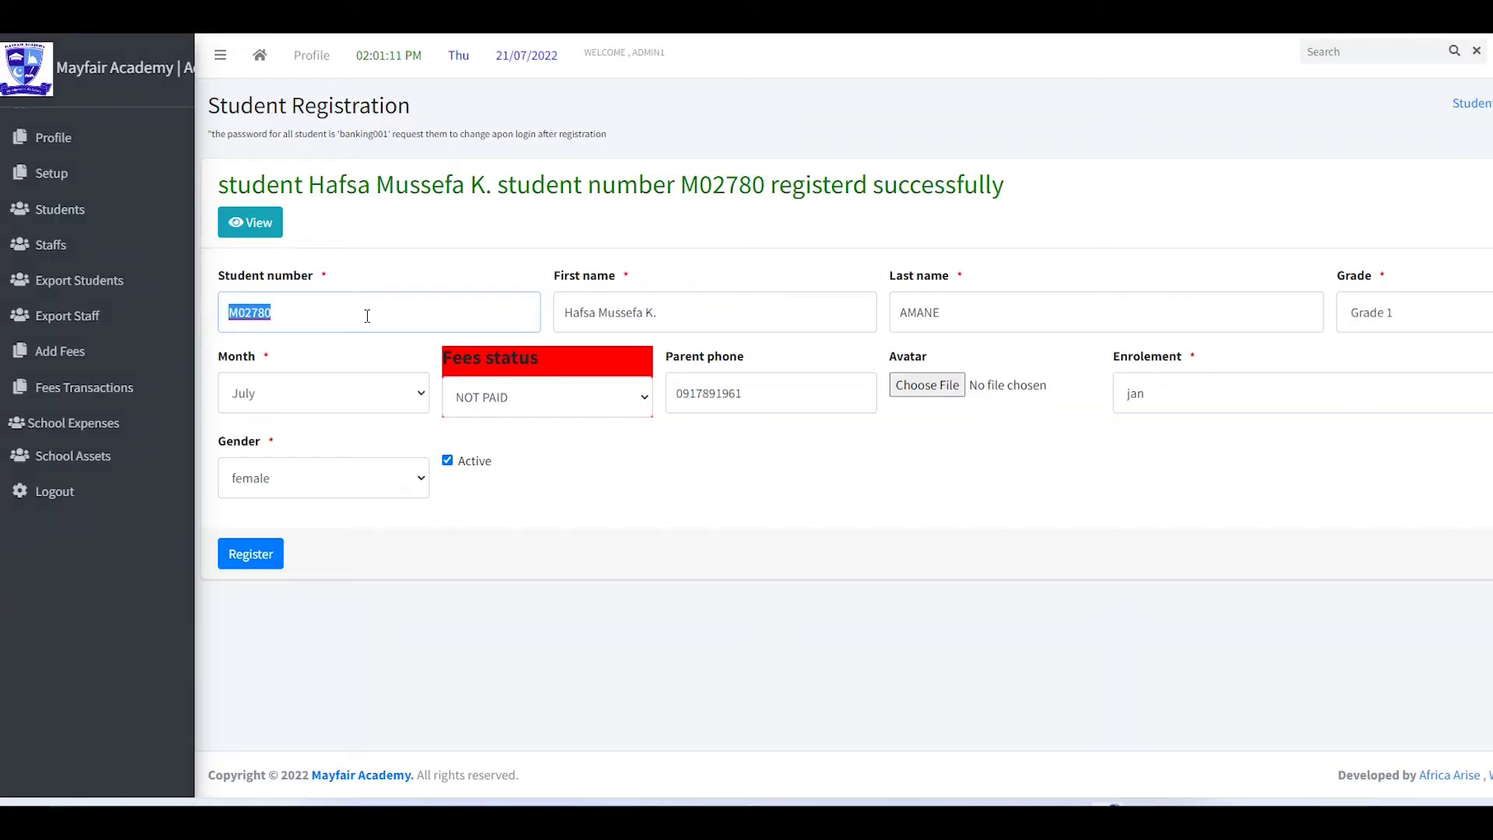
key("ctrl+v")
left_click_drag(278, 317, 449, 313)
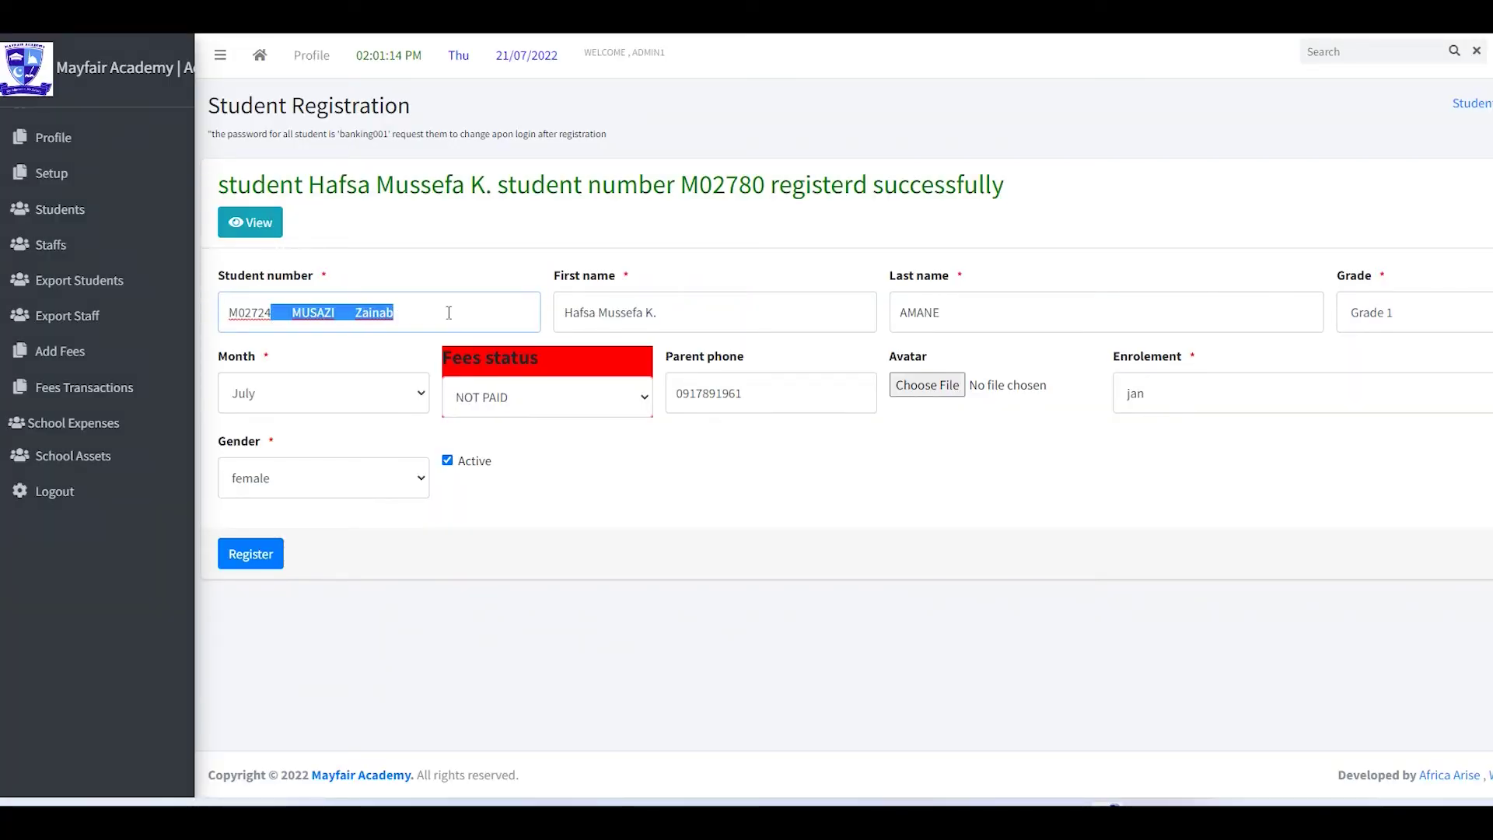
key("ctrl+x")
- Split the third learner's names between the First name and Last name fields
triple_click(710, 315)
key("ctrl+v")
left_click_drag(587, 314, 768, 319)
key("ctrl+x")
key("Tab")
key("ctrl+v")
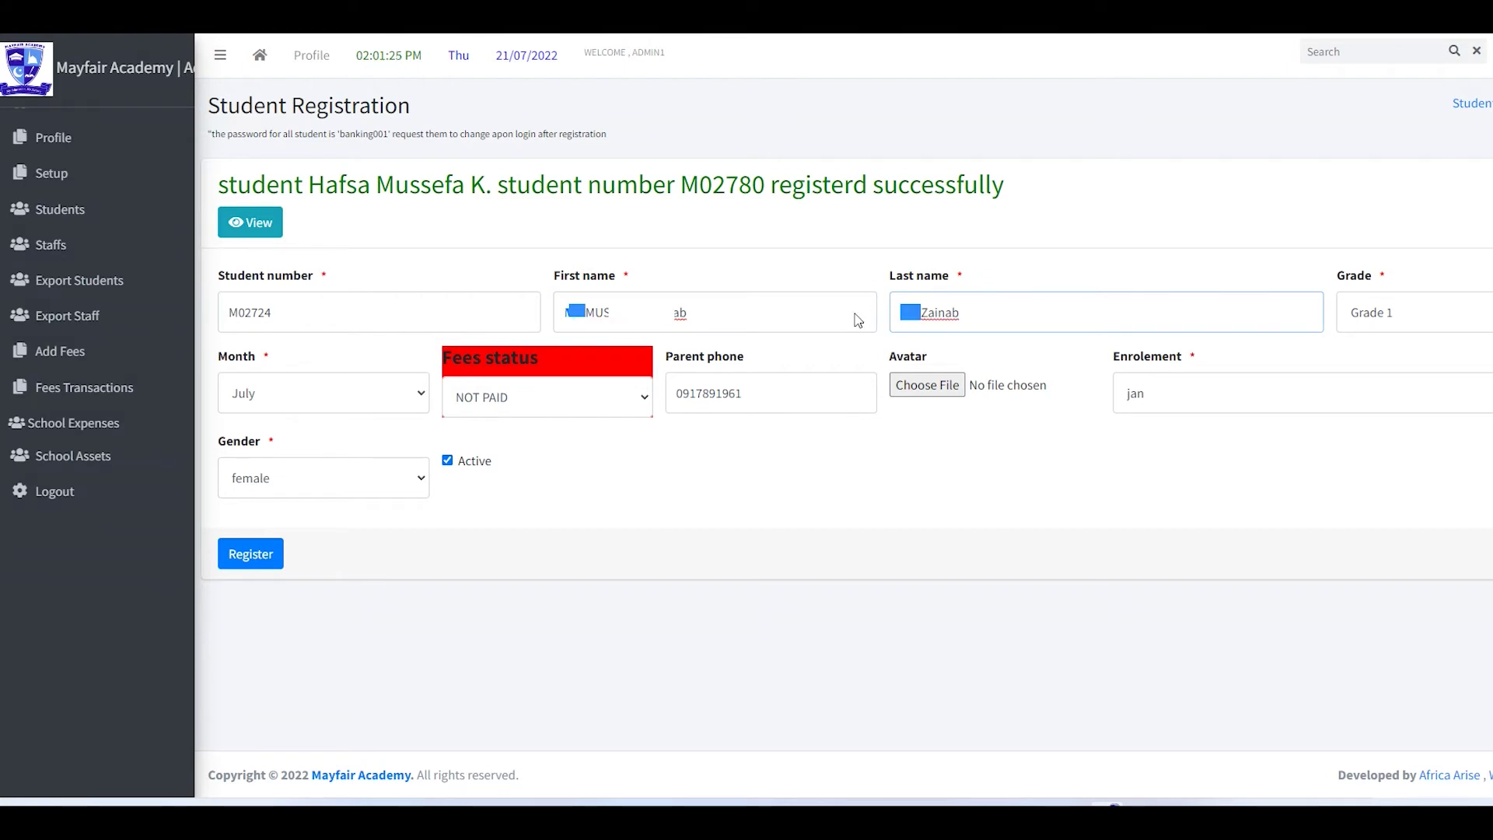
- Set Grade 2 and gender male, then register the third learner
left_click(1417, 316)
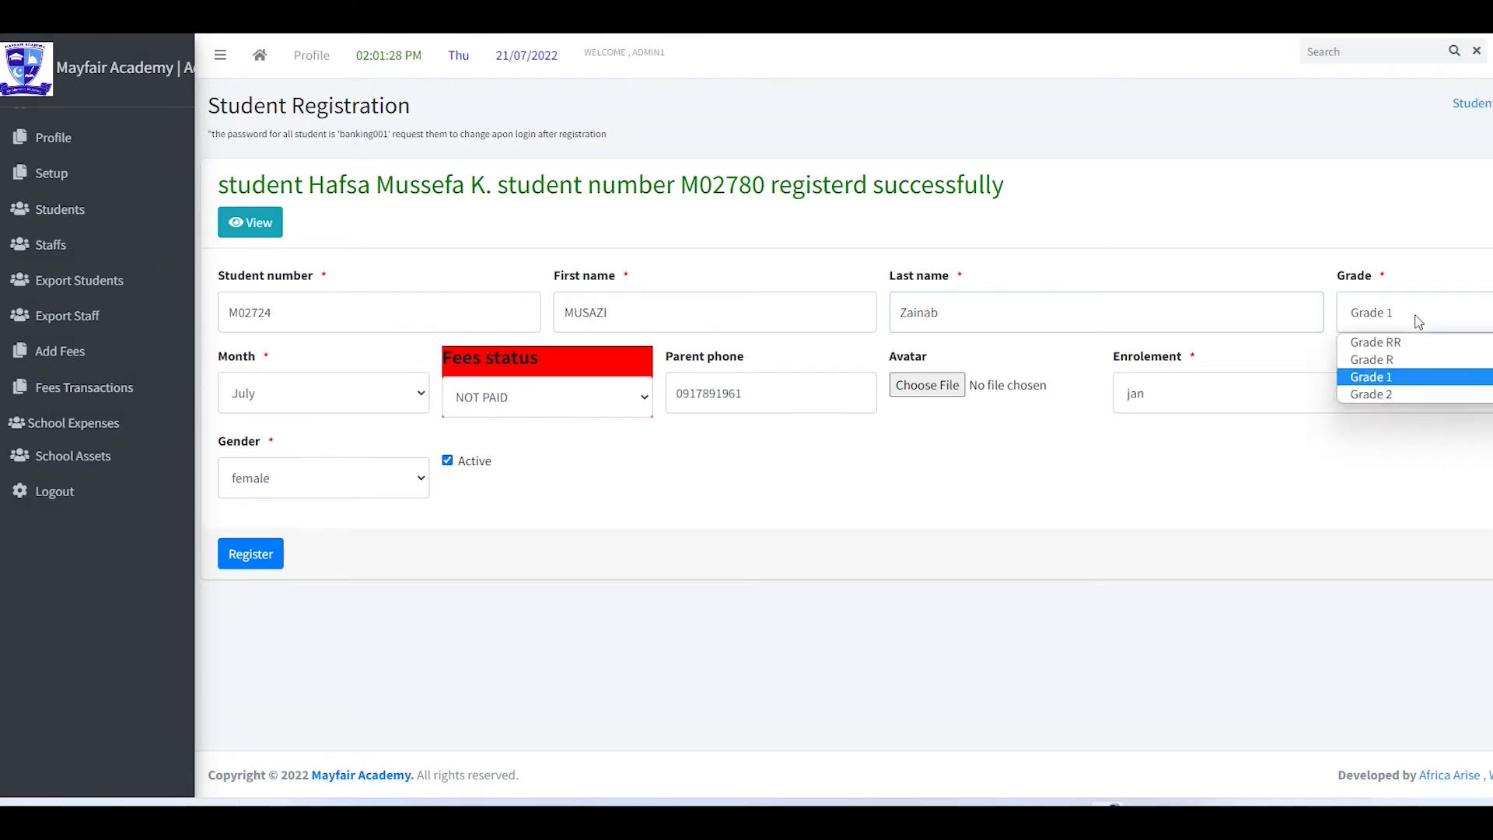
left_click(1388, 396)
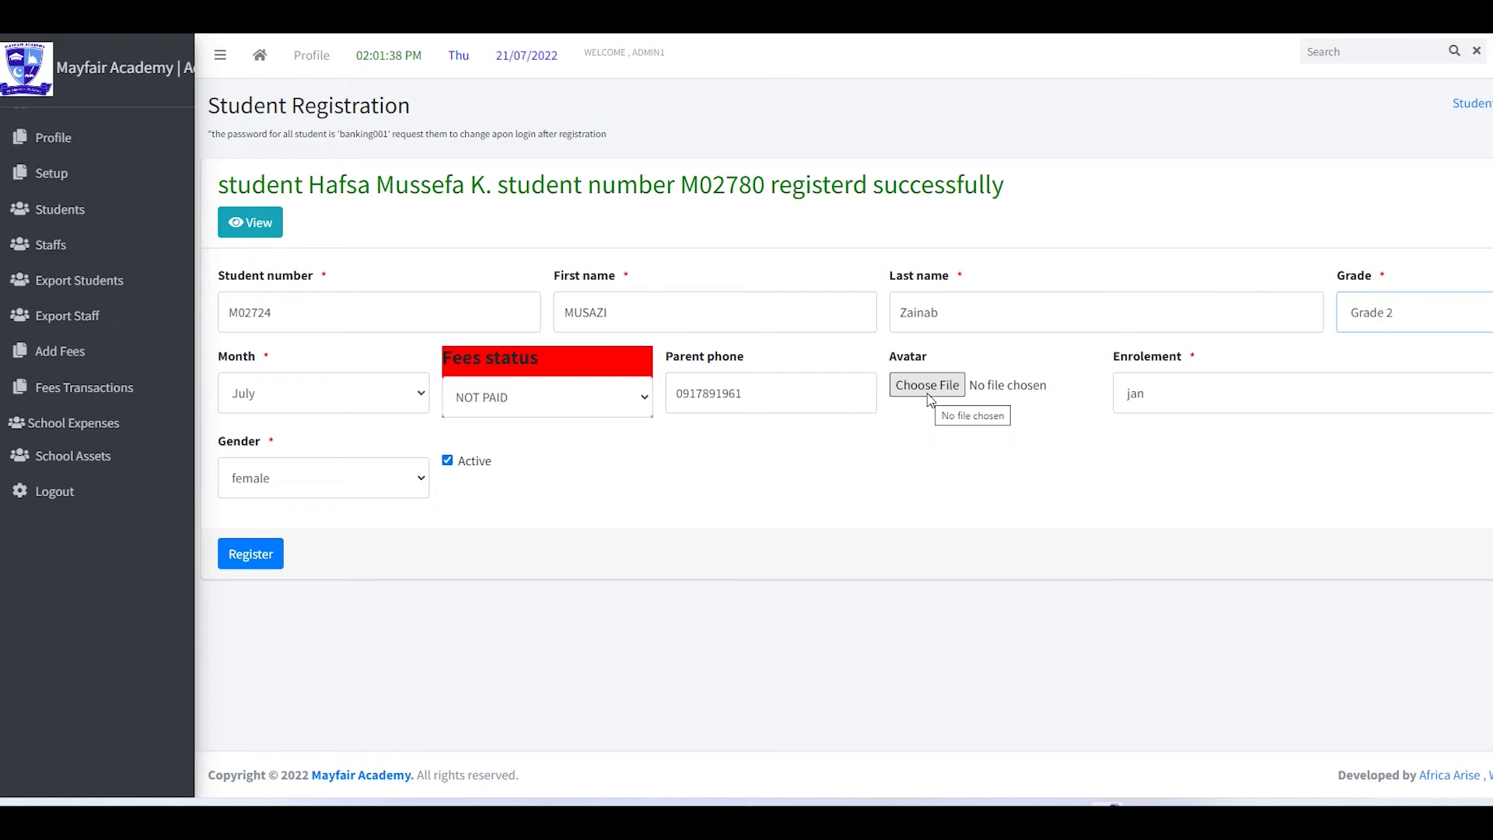
left_click(324, 488)
left_click(267, 523)
left_click(266, 556)
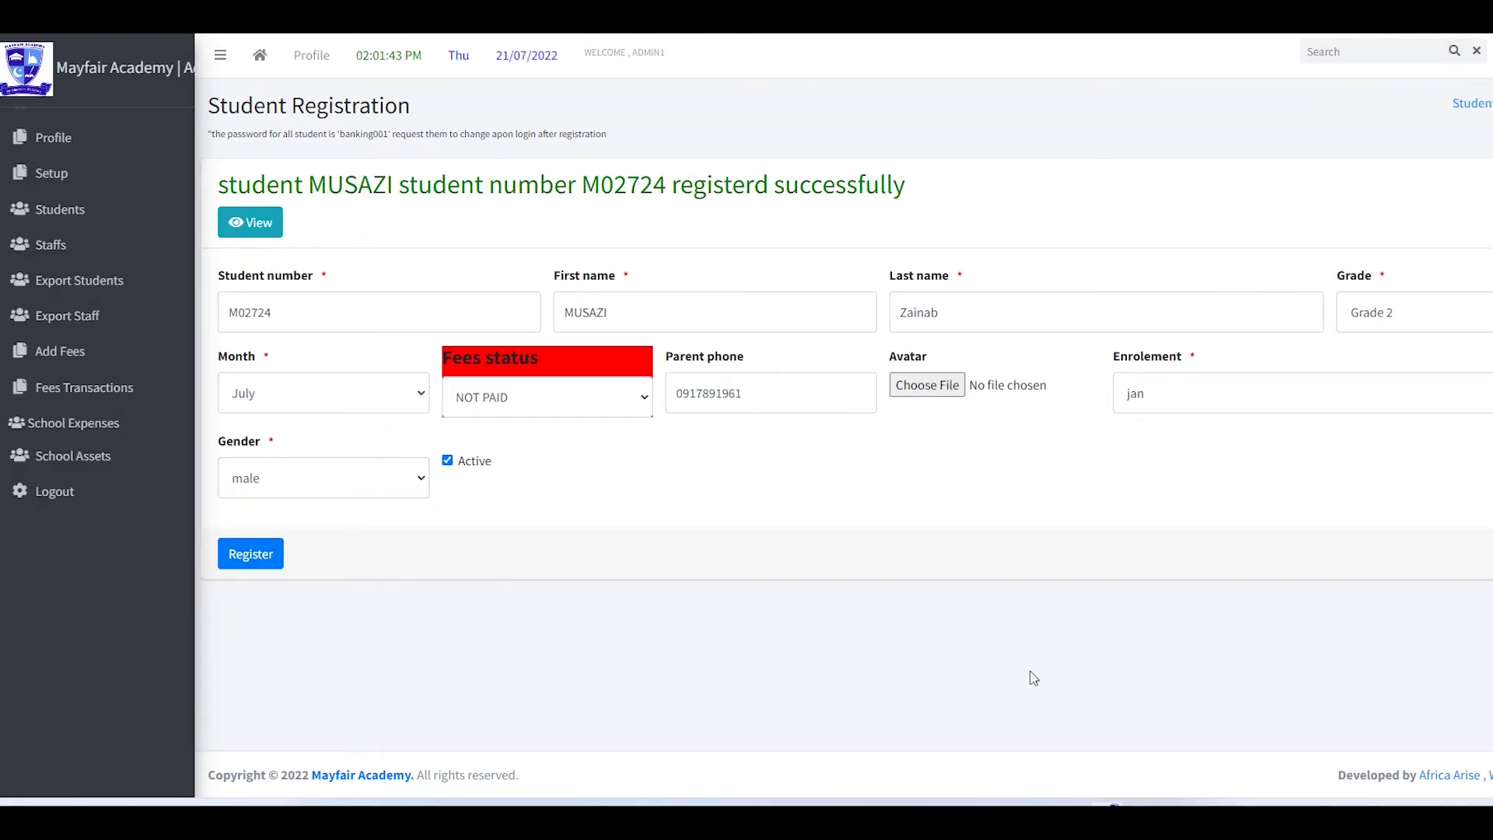
- Fix the last name, set Grade 2 and gender male, and register the learner again
key("alt+Tab")
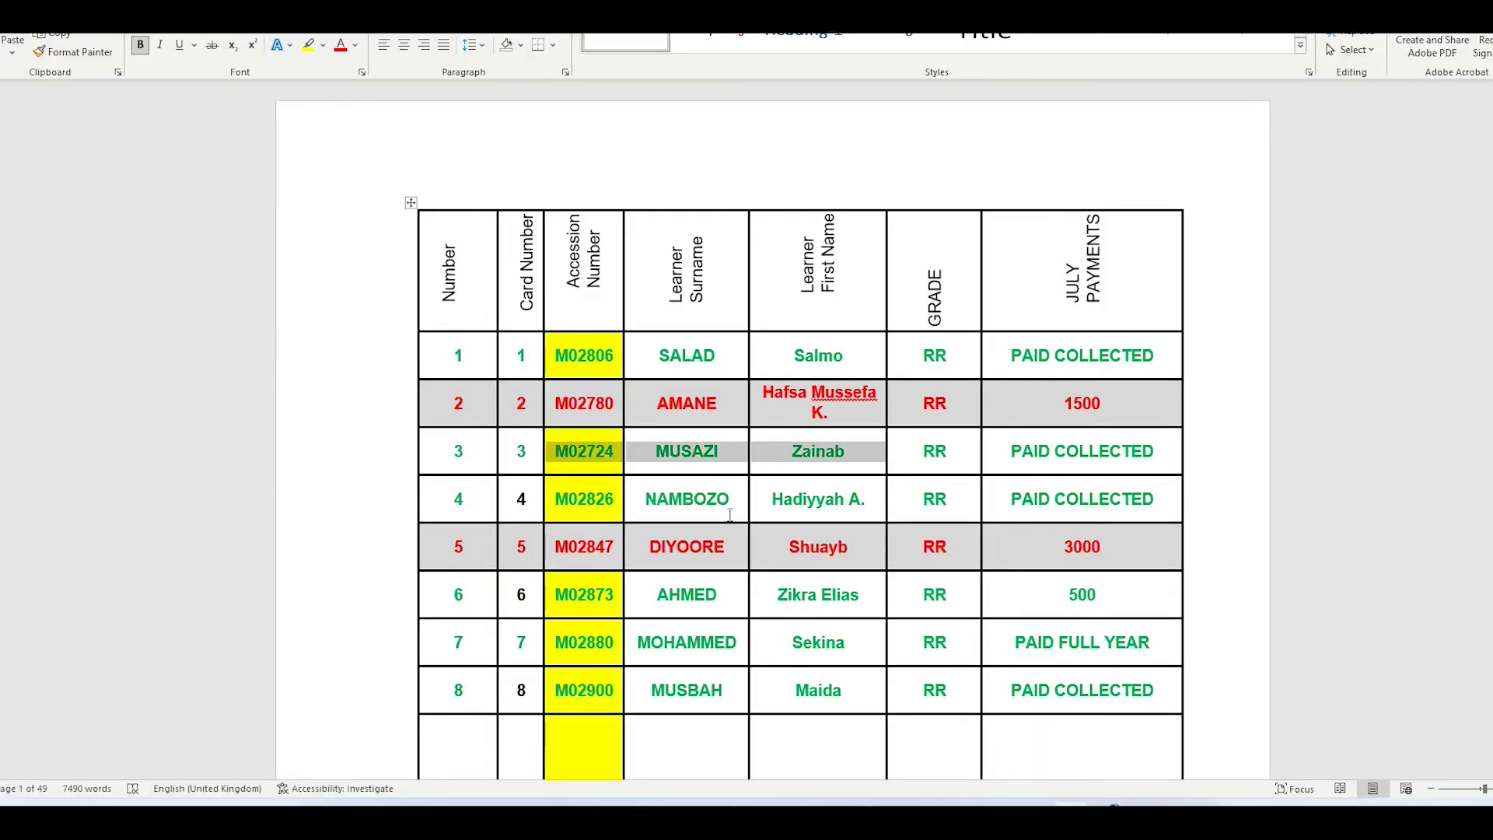
key("alt+Tab")
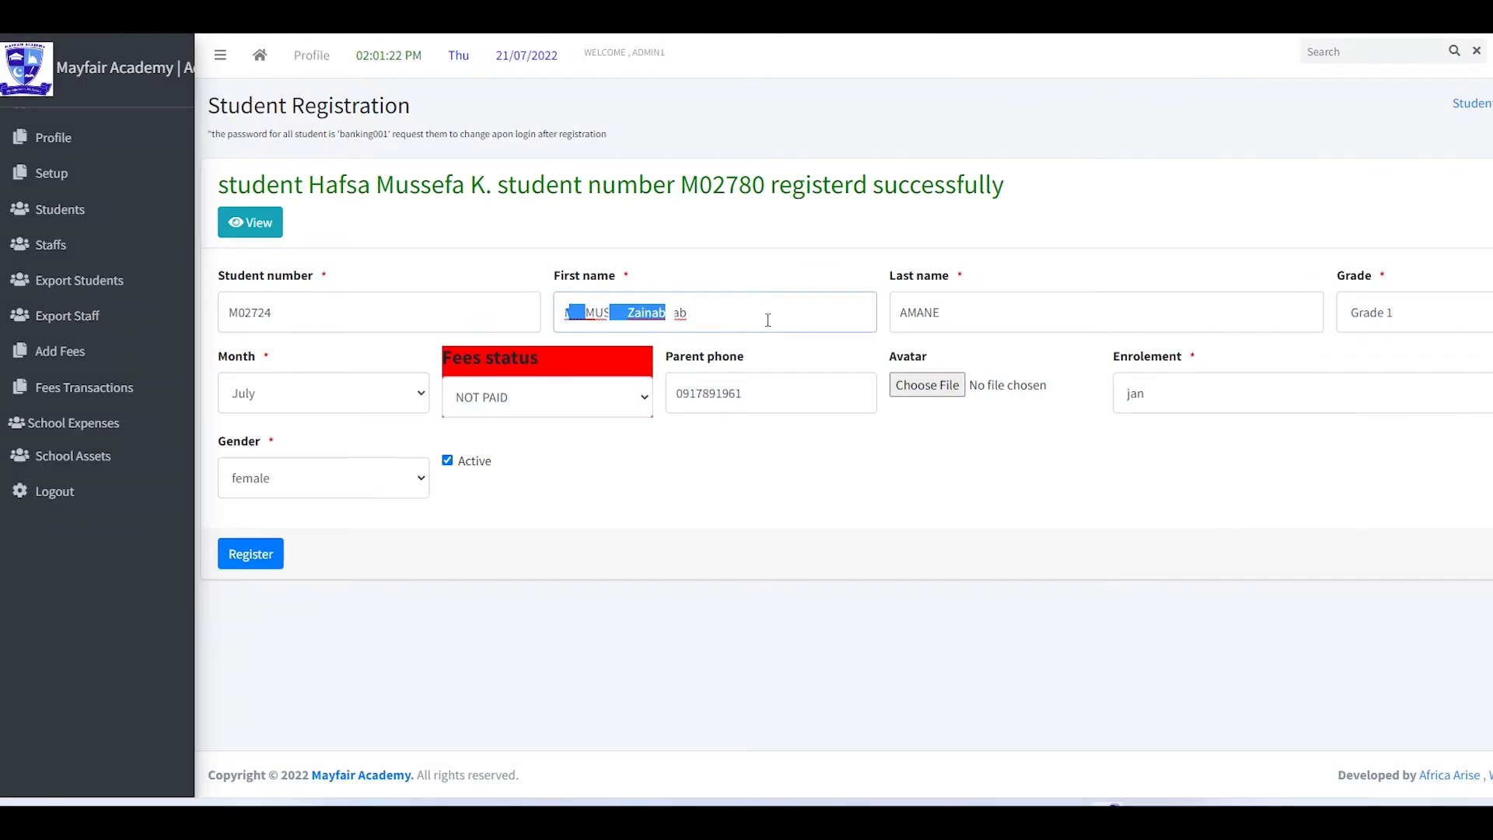
double_click(986, 307)
key("ctrl+v")
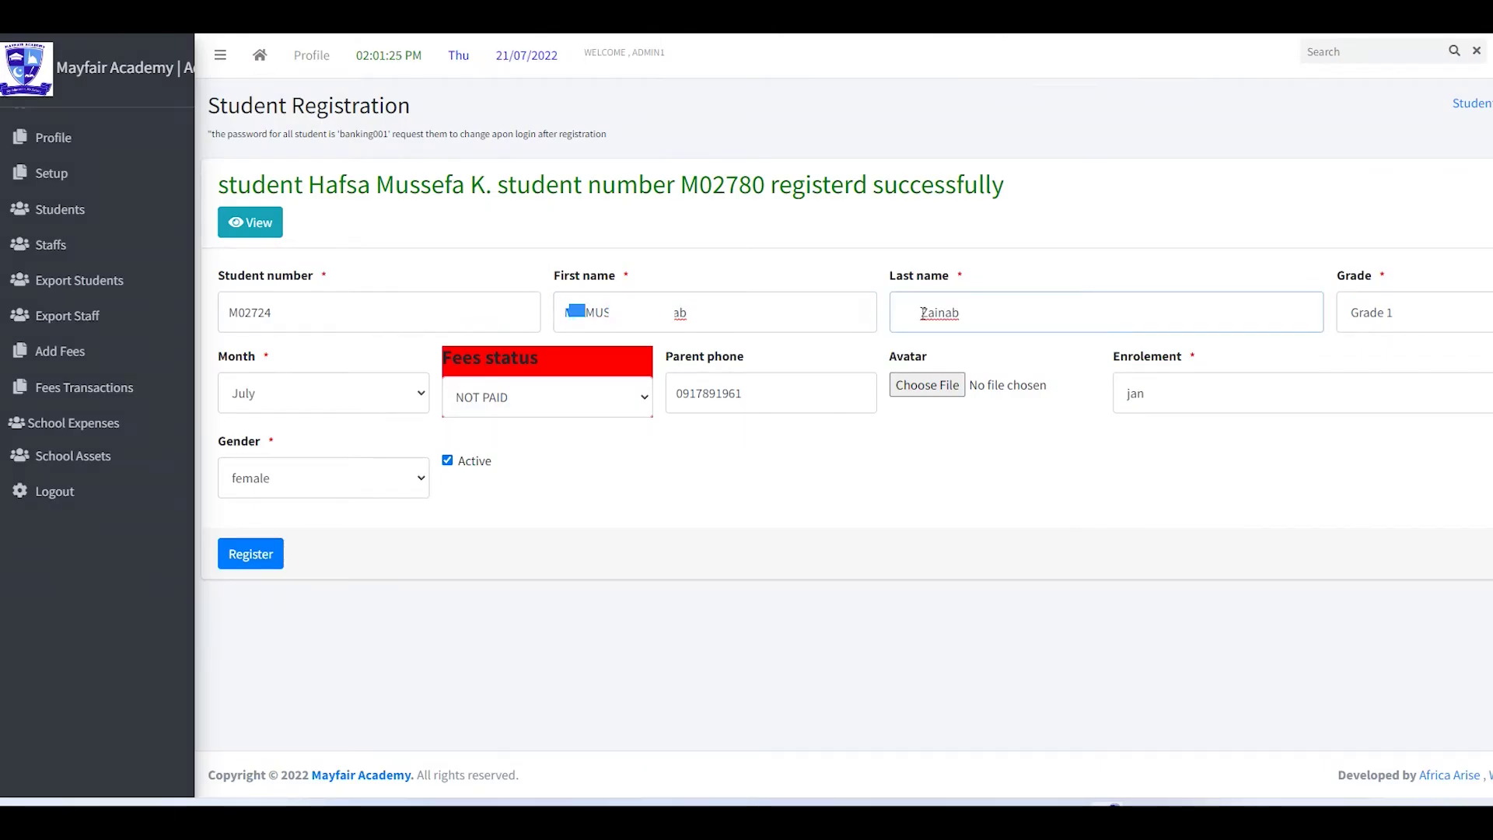
left_click(1419, 319)
left_click(1388, 389)
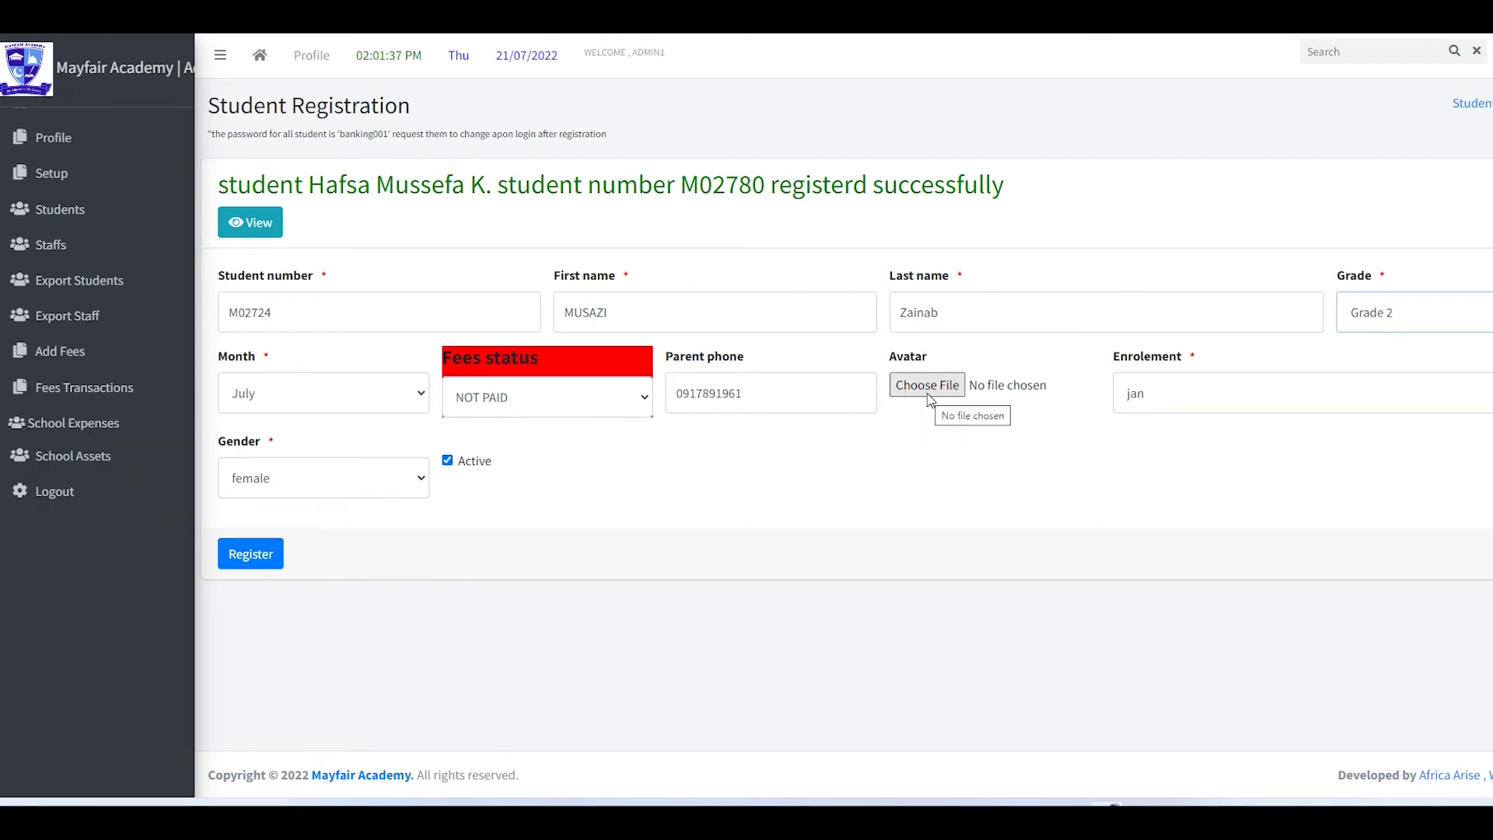
left_click(334, 489)
left_click(265, 525)
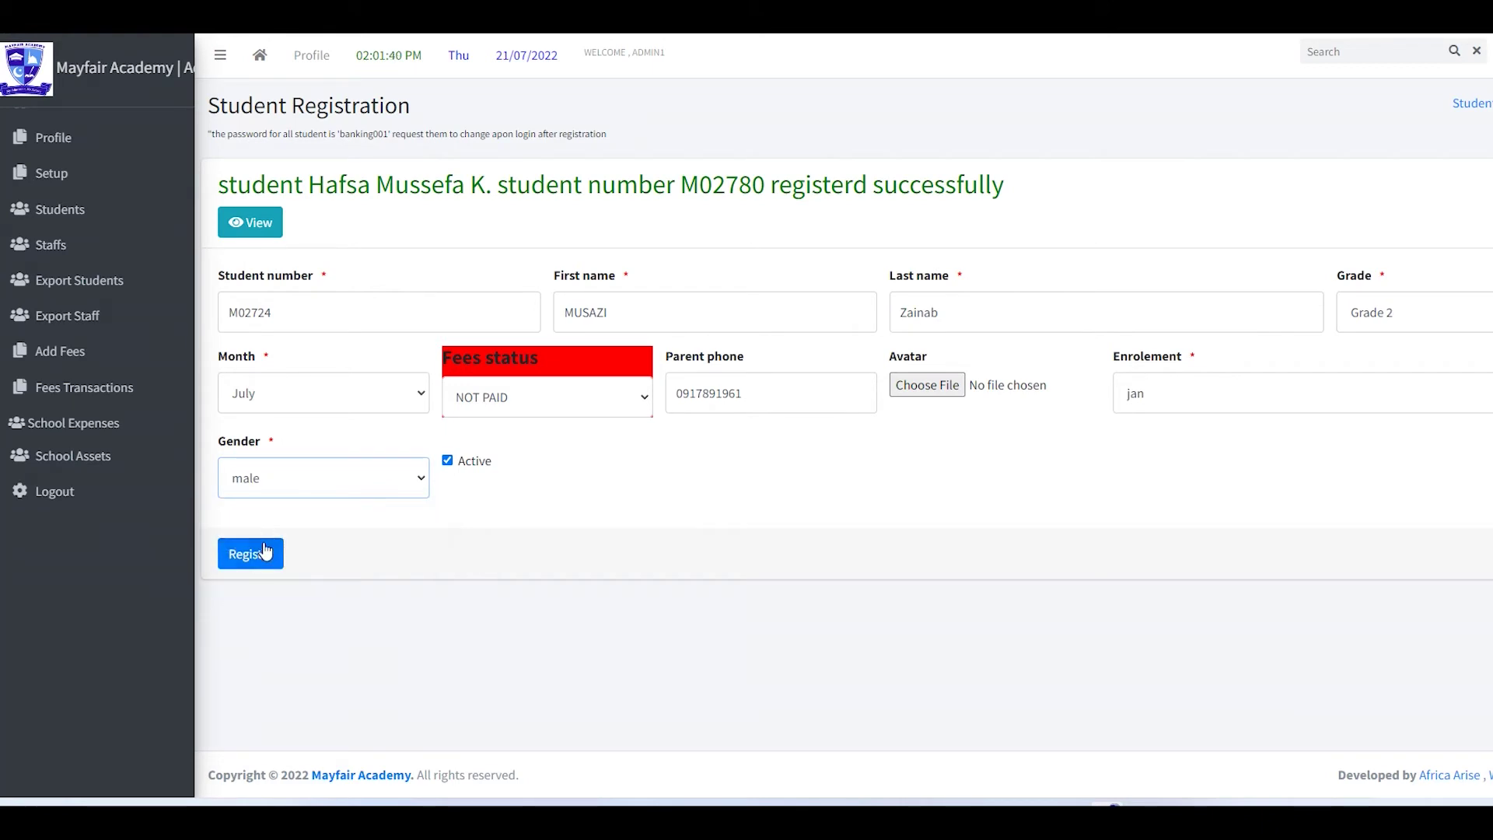
left_click(266, 556)
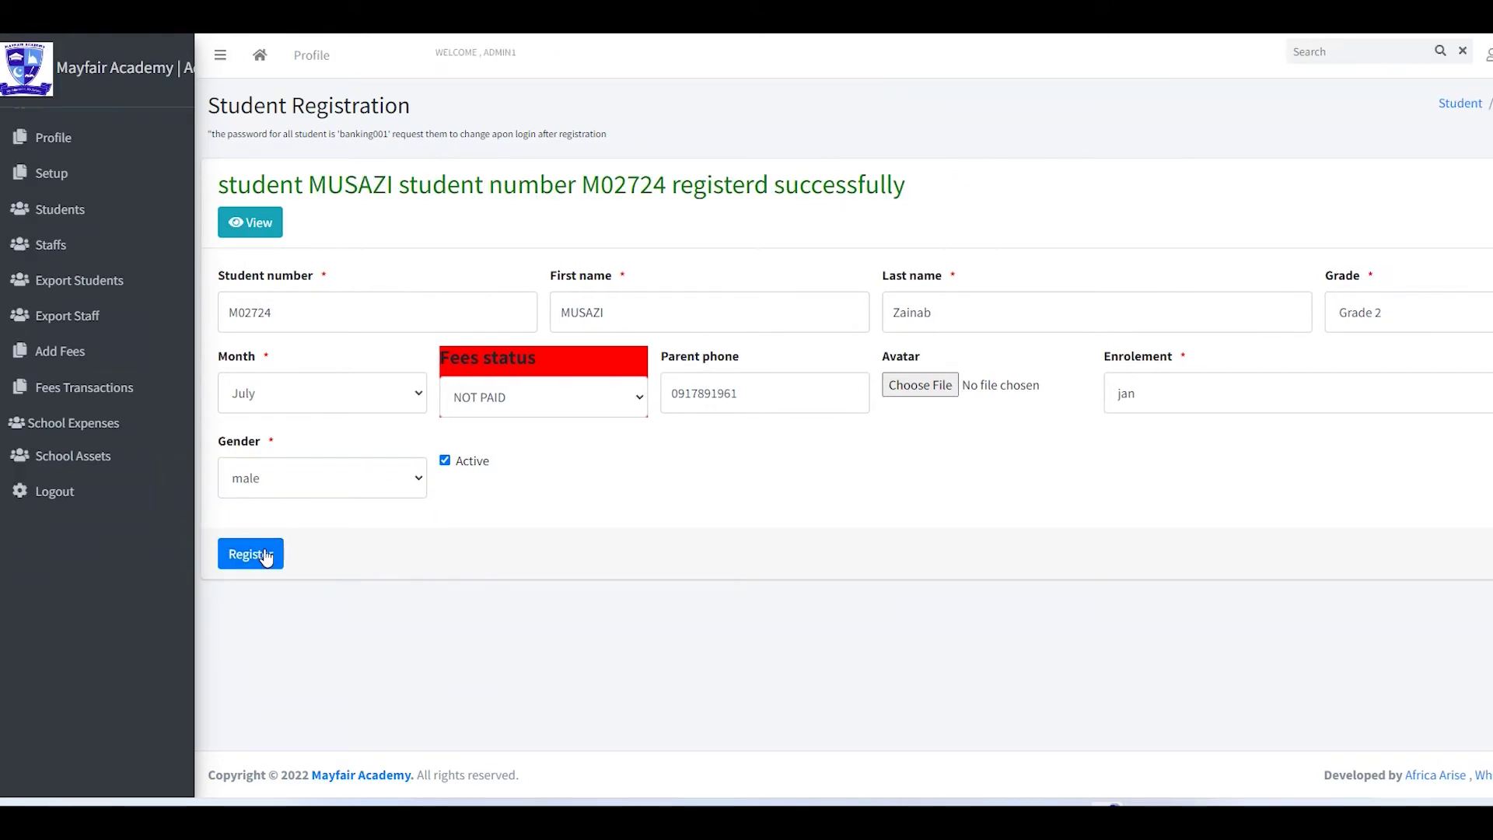
- Copy the fourth learner's details, register the last learner, and open the student list
key("alt+Tab")
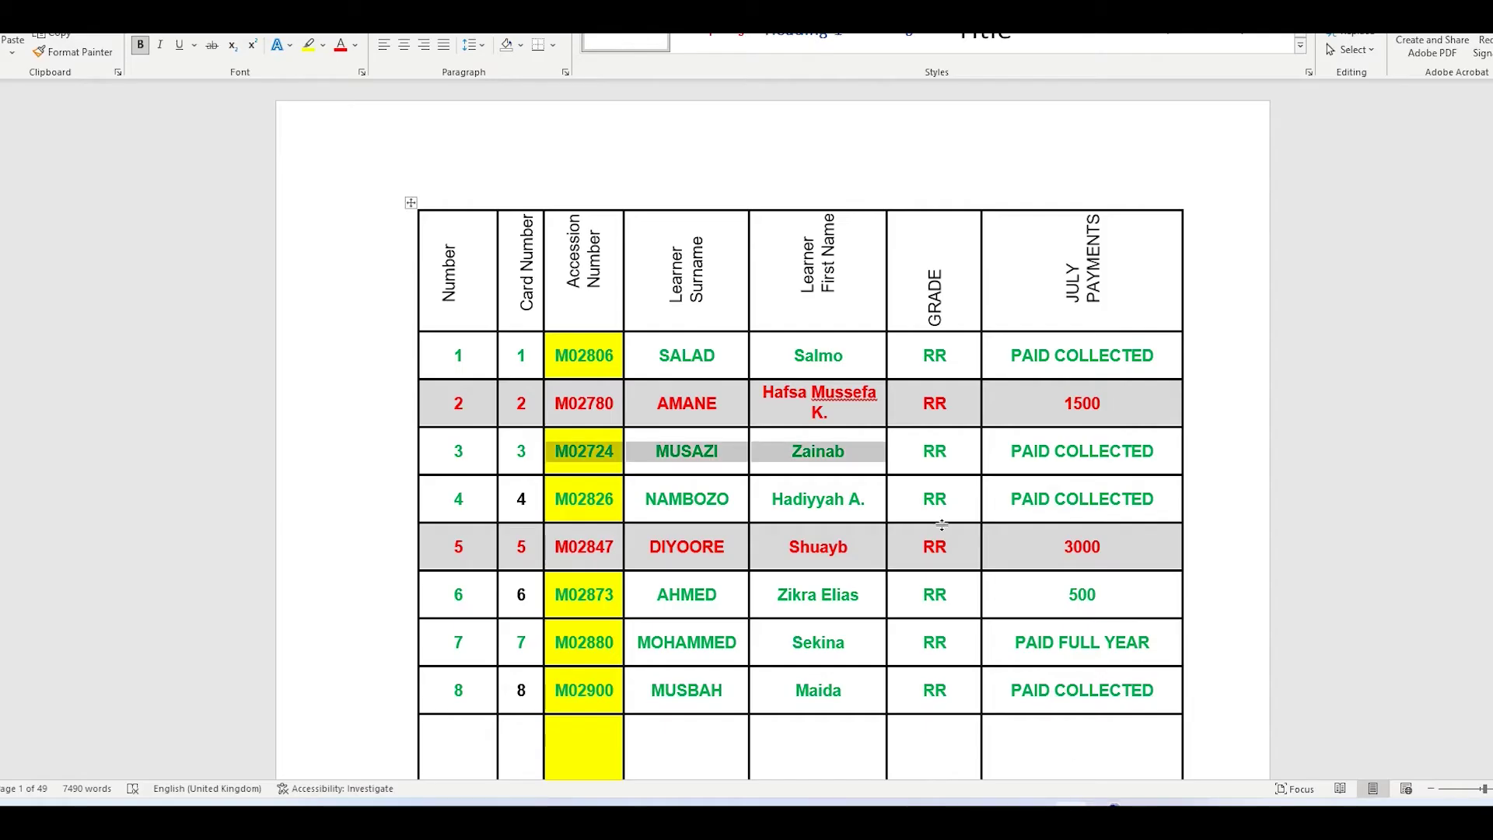
left_click_drag(558, 504, 851, 504)
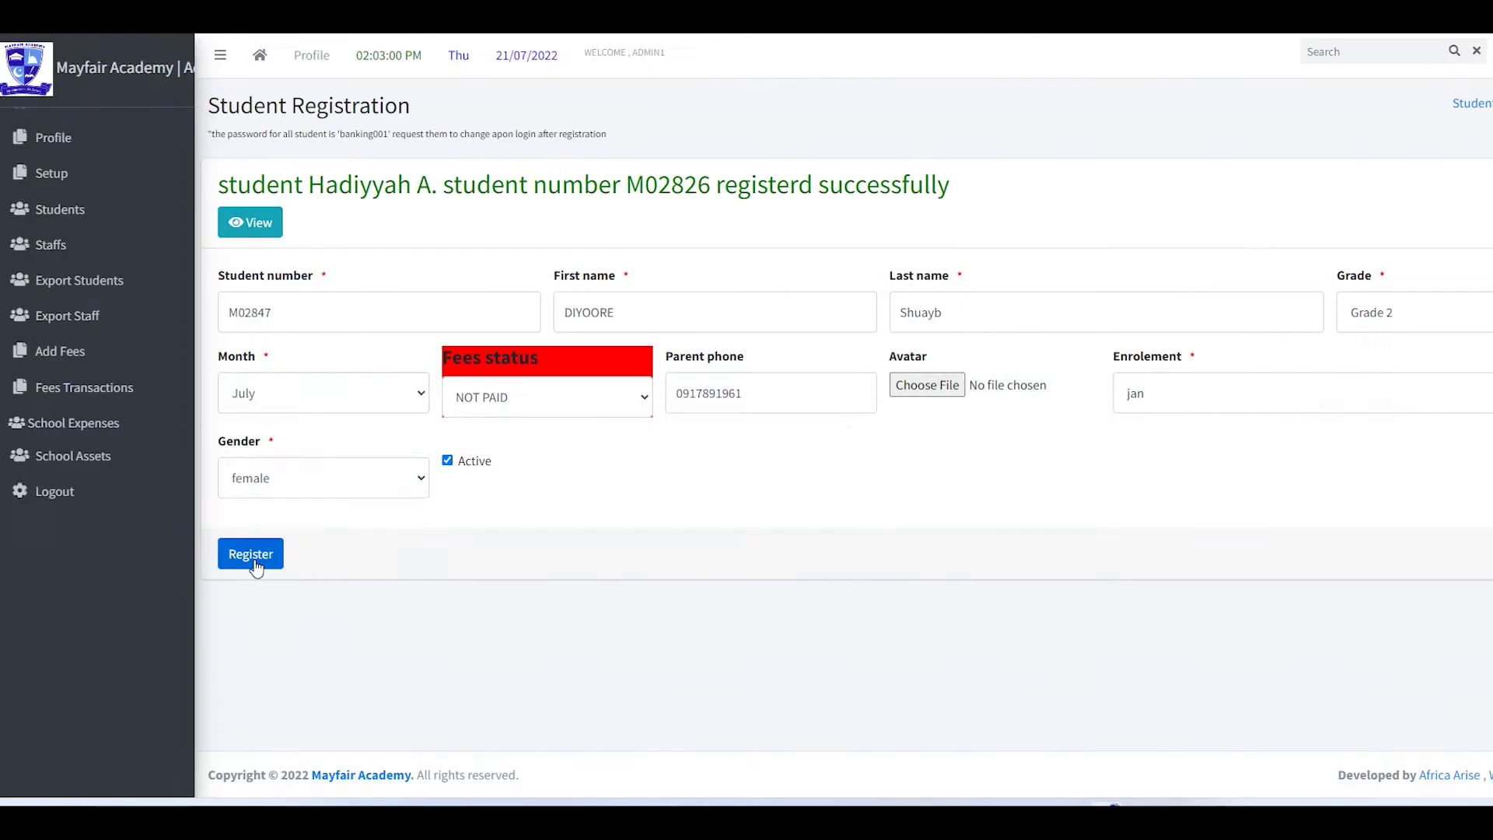
left_click(253, 557)
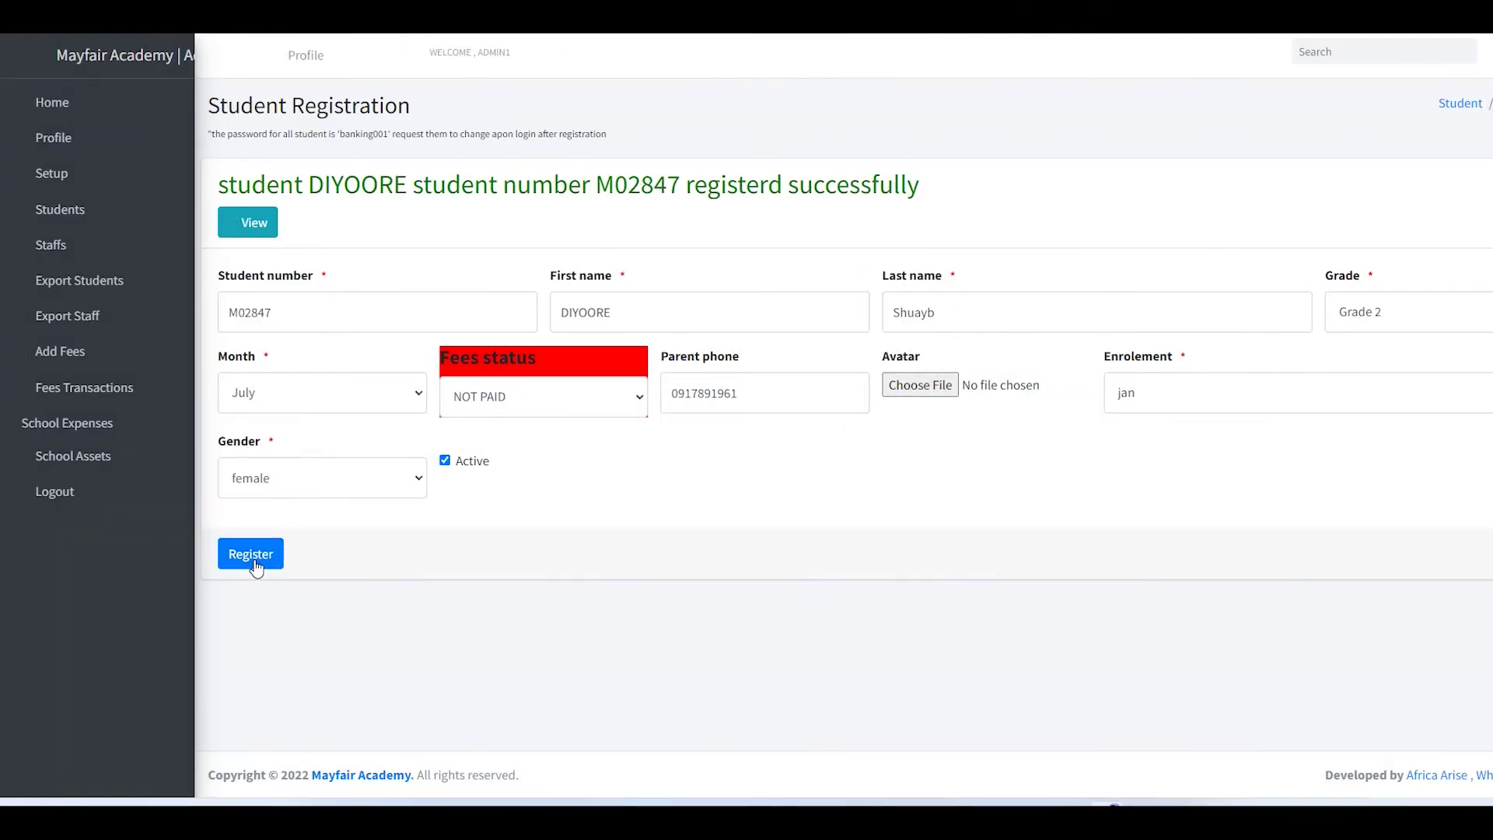
left_click(259, 233)
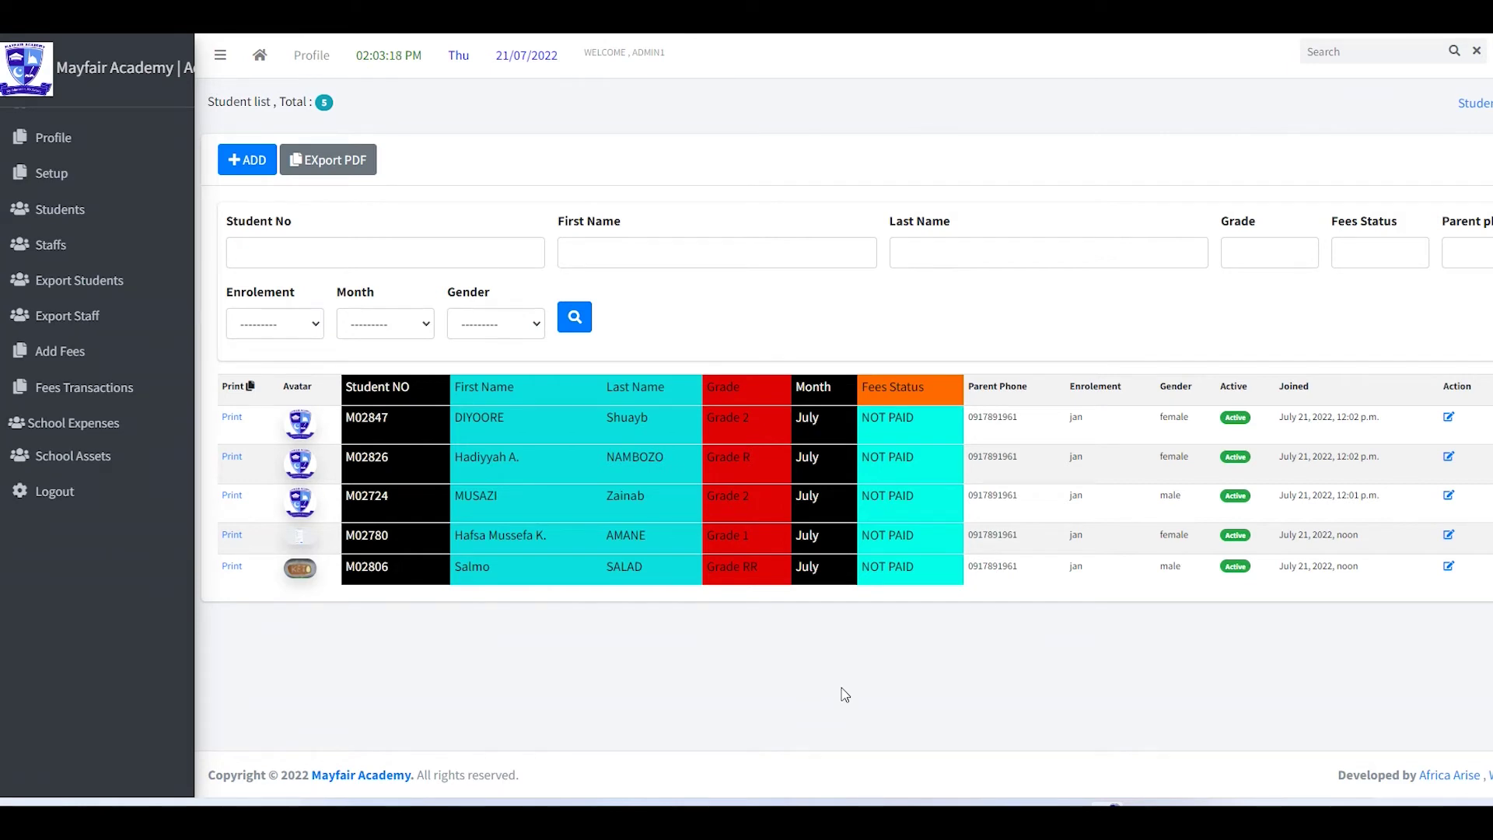
left_click(235, 458)
scroll(982, 507, "down", 3)
scroll(981, 507, "up", 3)
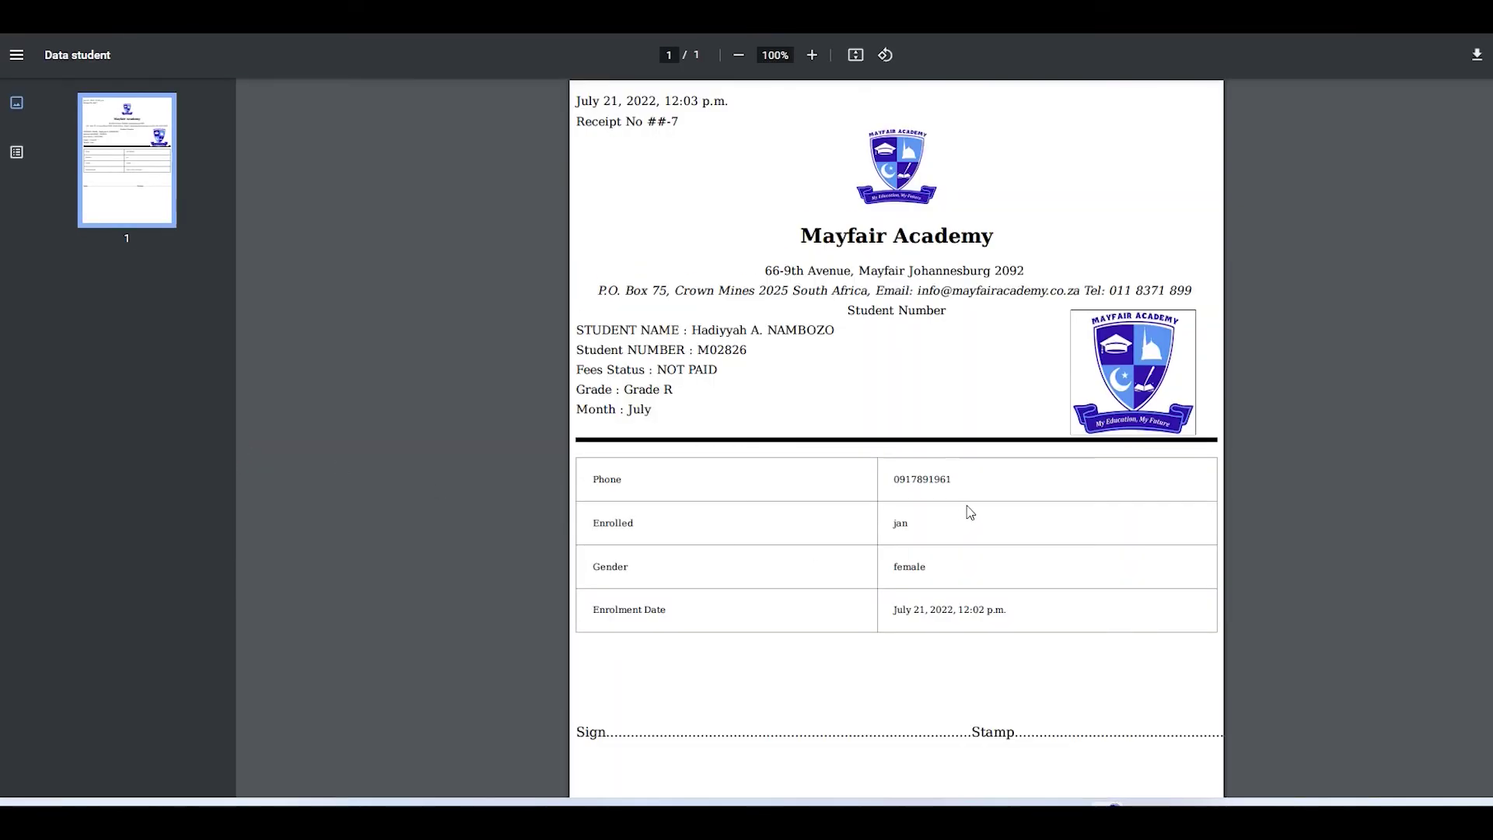
scroll(982, 507, "down", 3)
scroll(981, 507, "up", 3)
key("alt+Left")
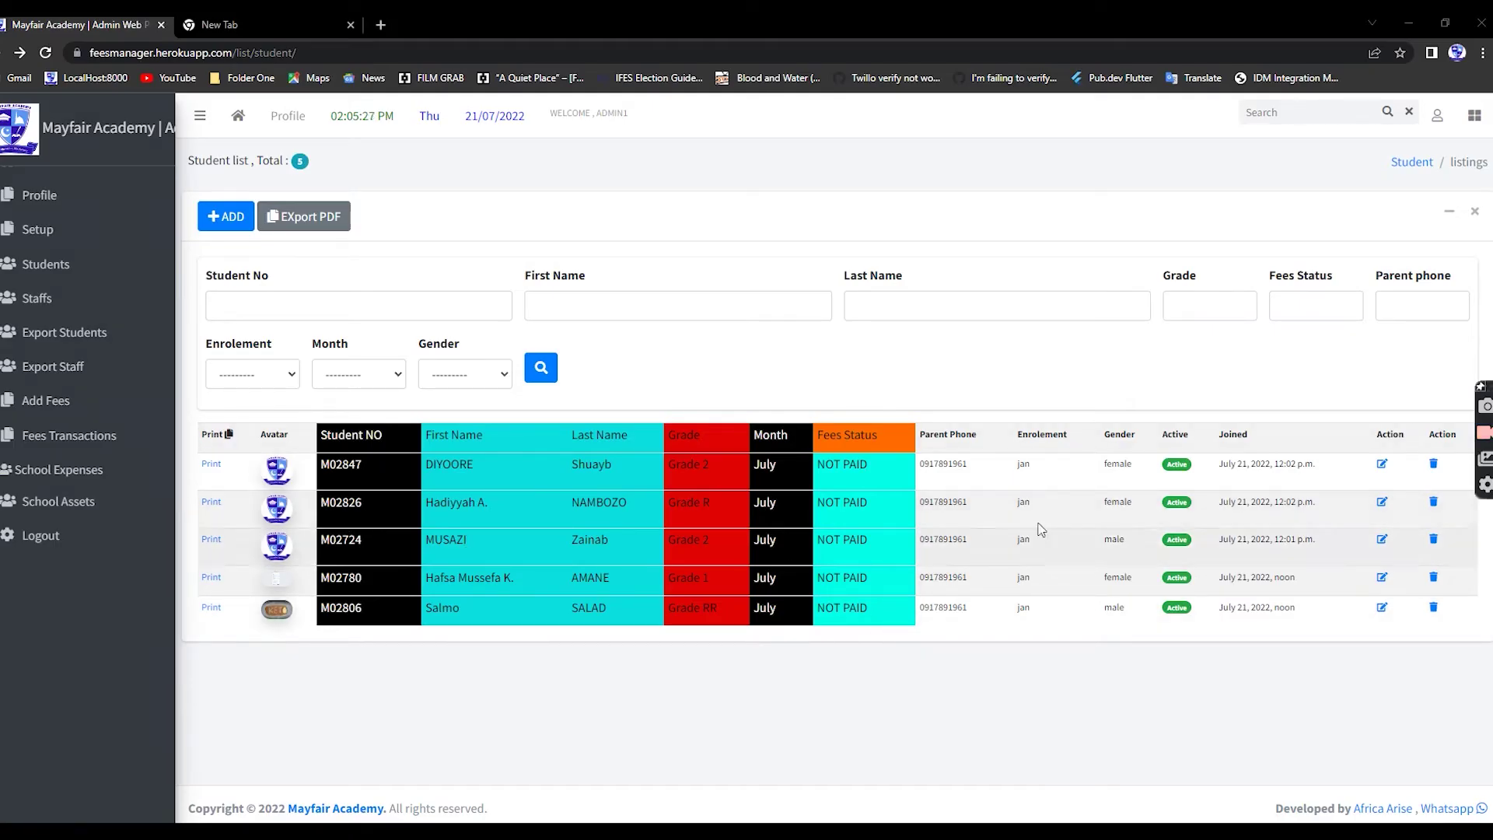
left_click(1381, 470)
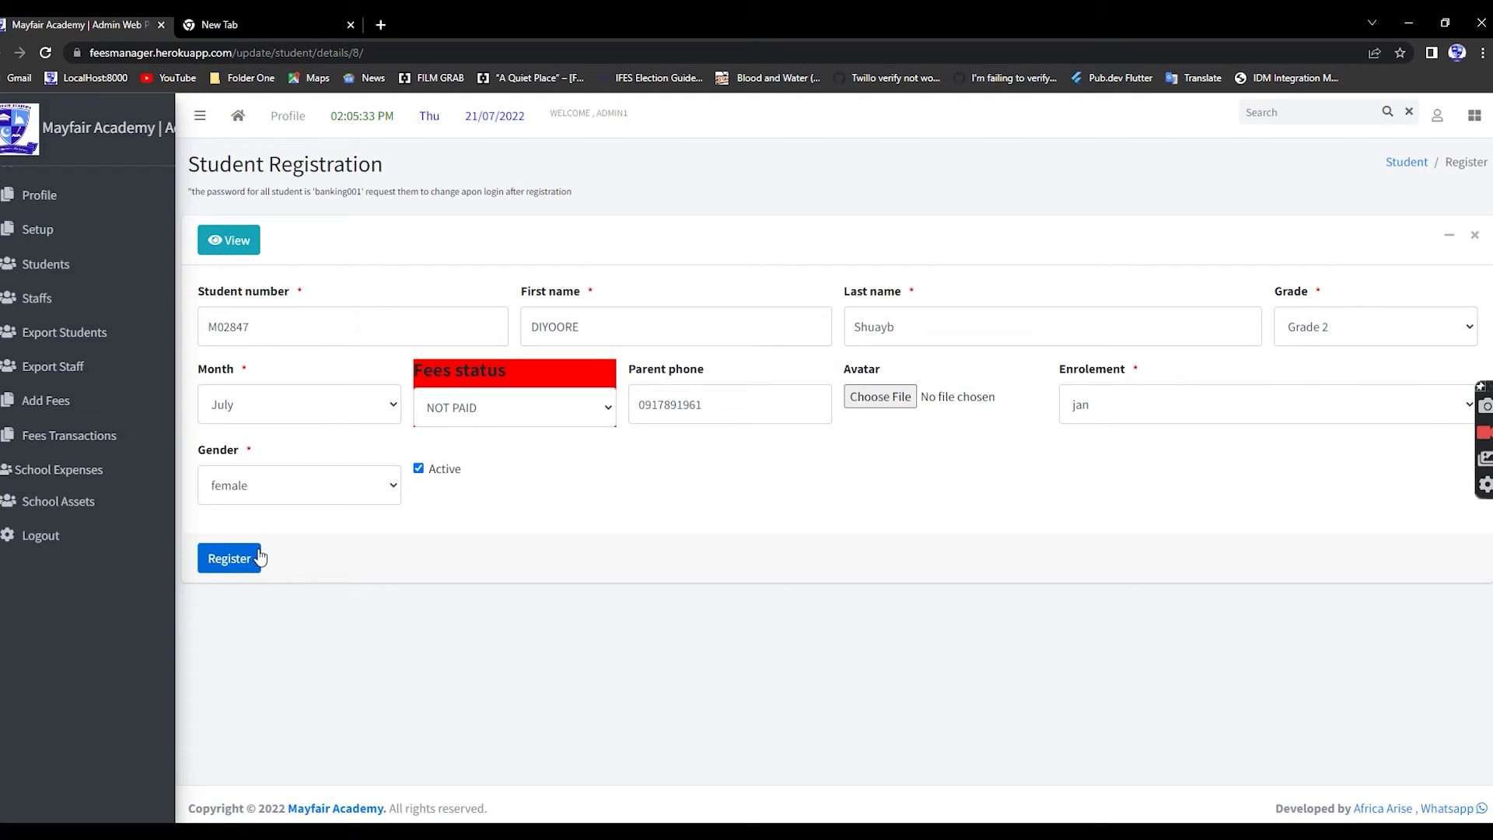
left_click(231, 244)
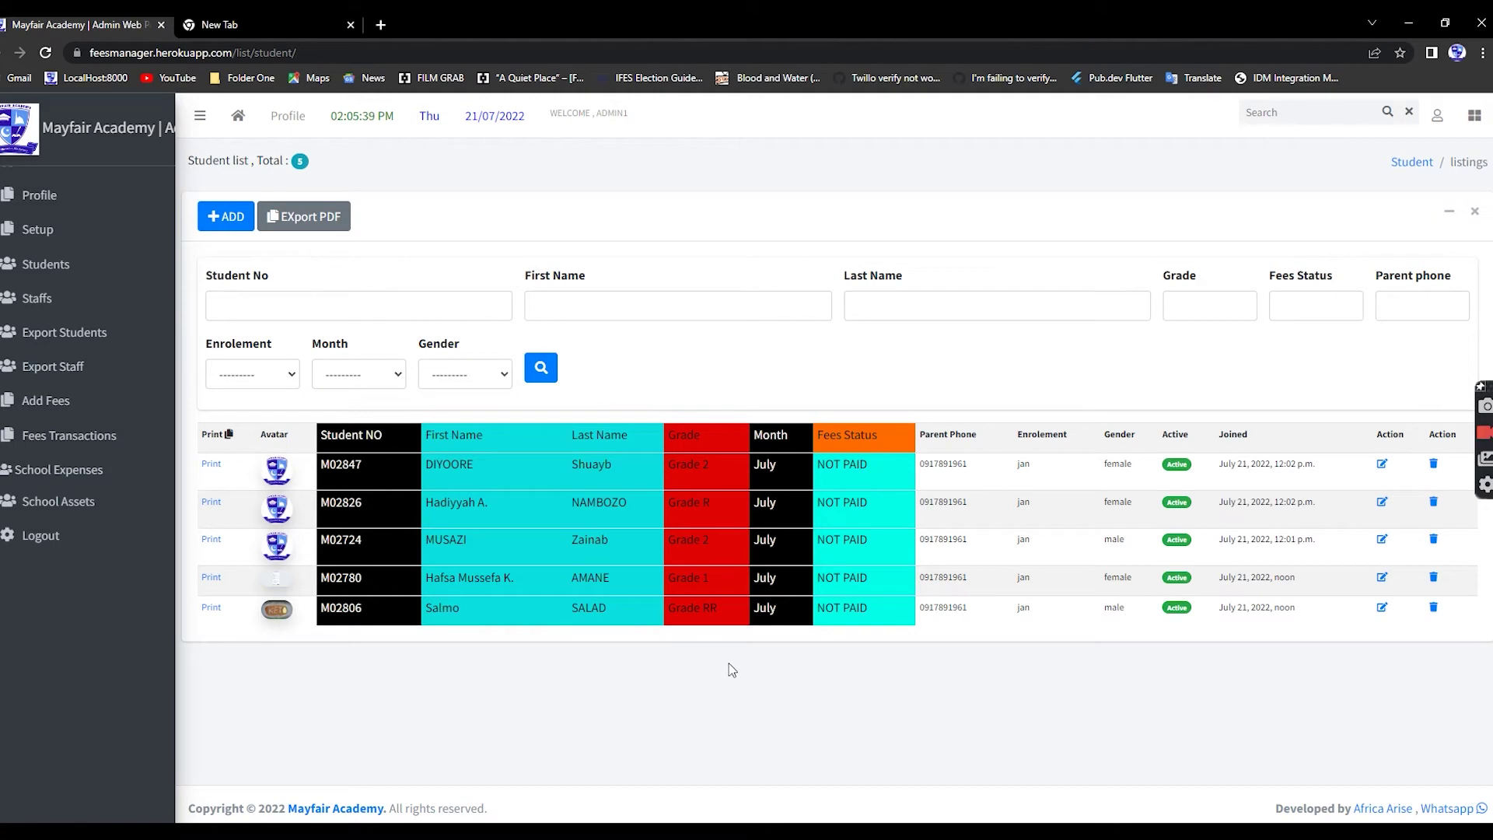
- In fees payment search, filter students by the last student's number copied from the table
left_click(46, 400)
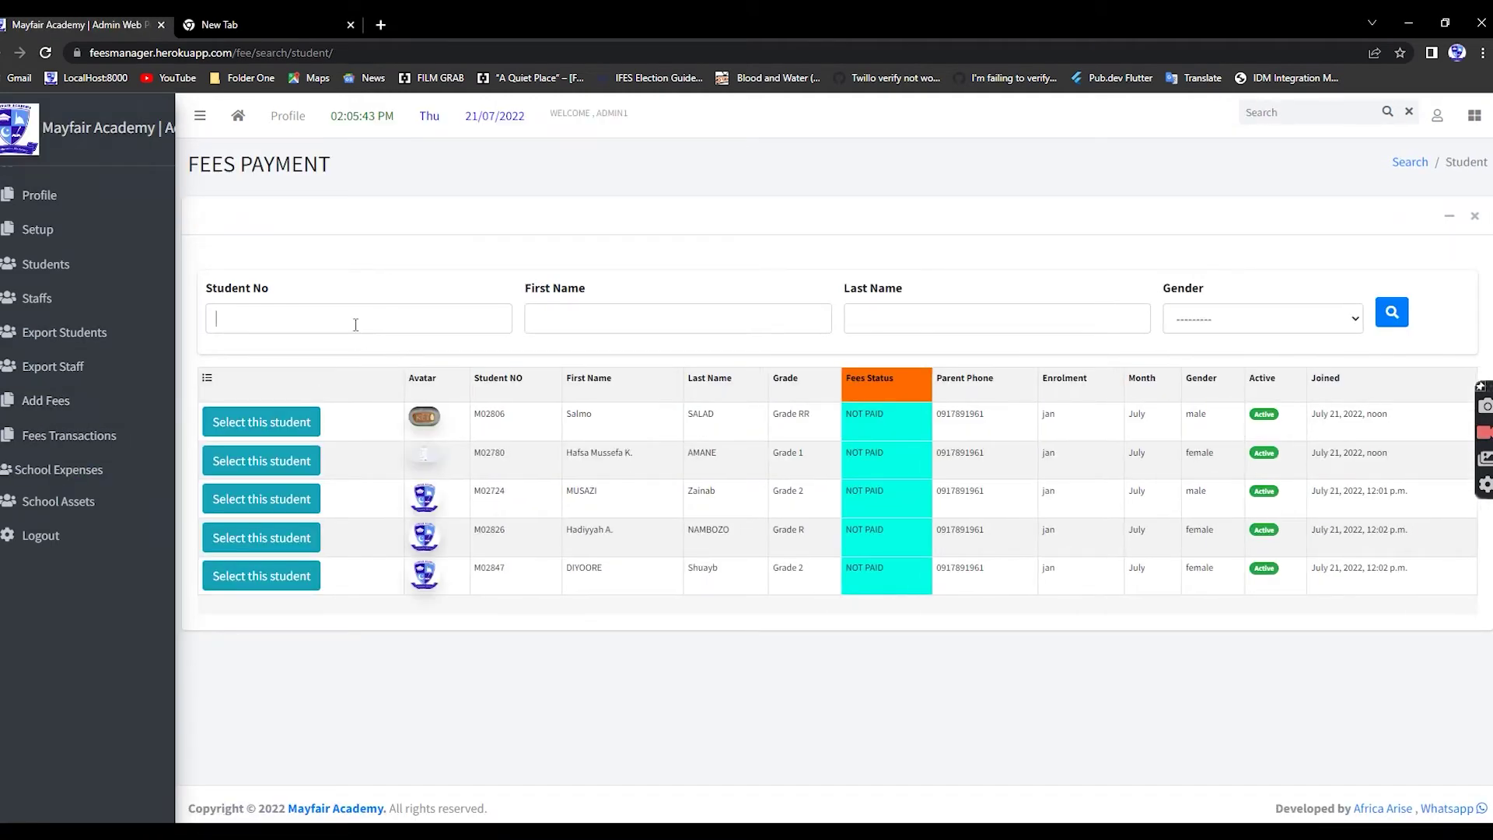
left_click(355, 325)
left_click(530, 708)
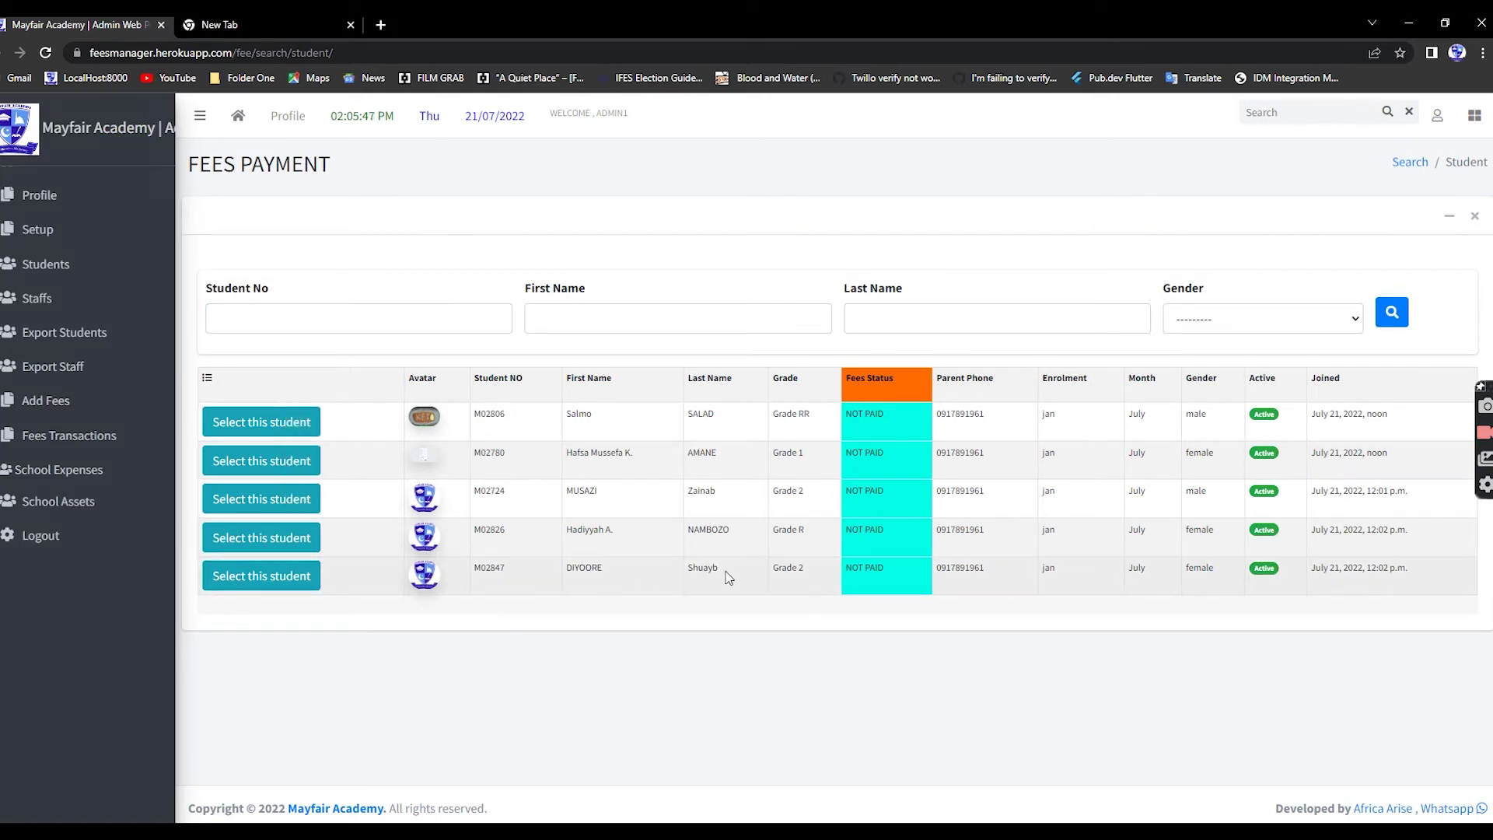
left_click_drag(476, 570, 525, 576)
right_click(491, 573)
left_click(517, 582)
left_click(348, 317)
key("ctrl+v")
left_click(1391, 314)
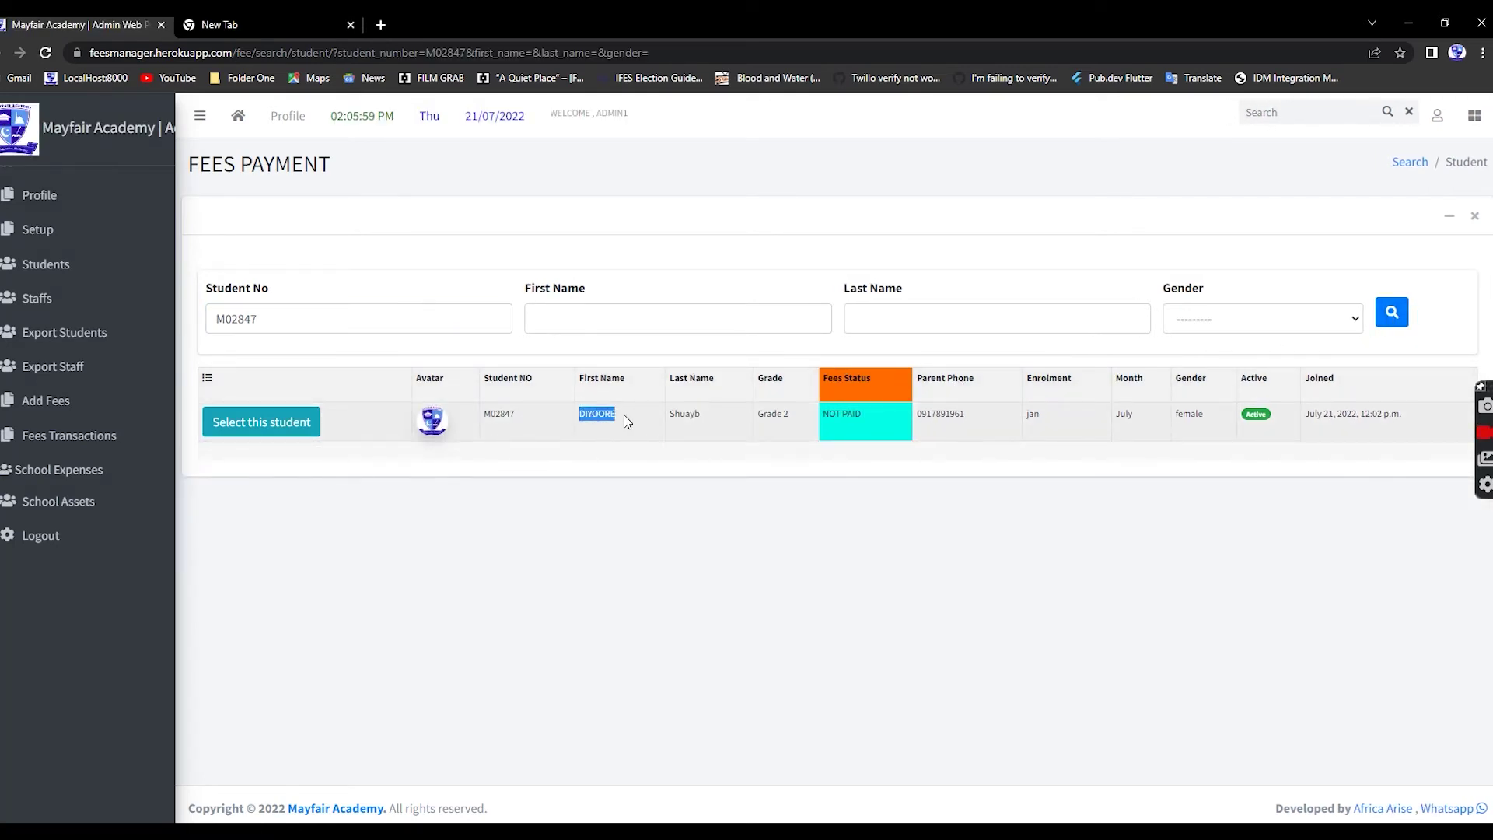
- Clear the number filter, search the Grade 2 student by first name, and select them
left_click(599, 314)
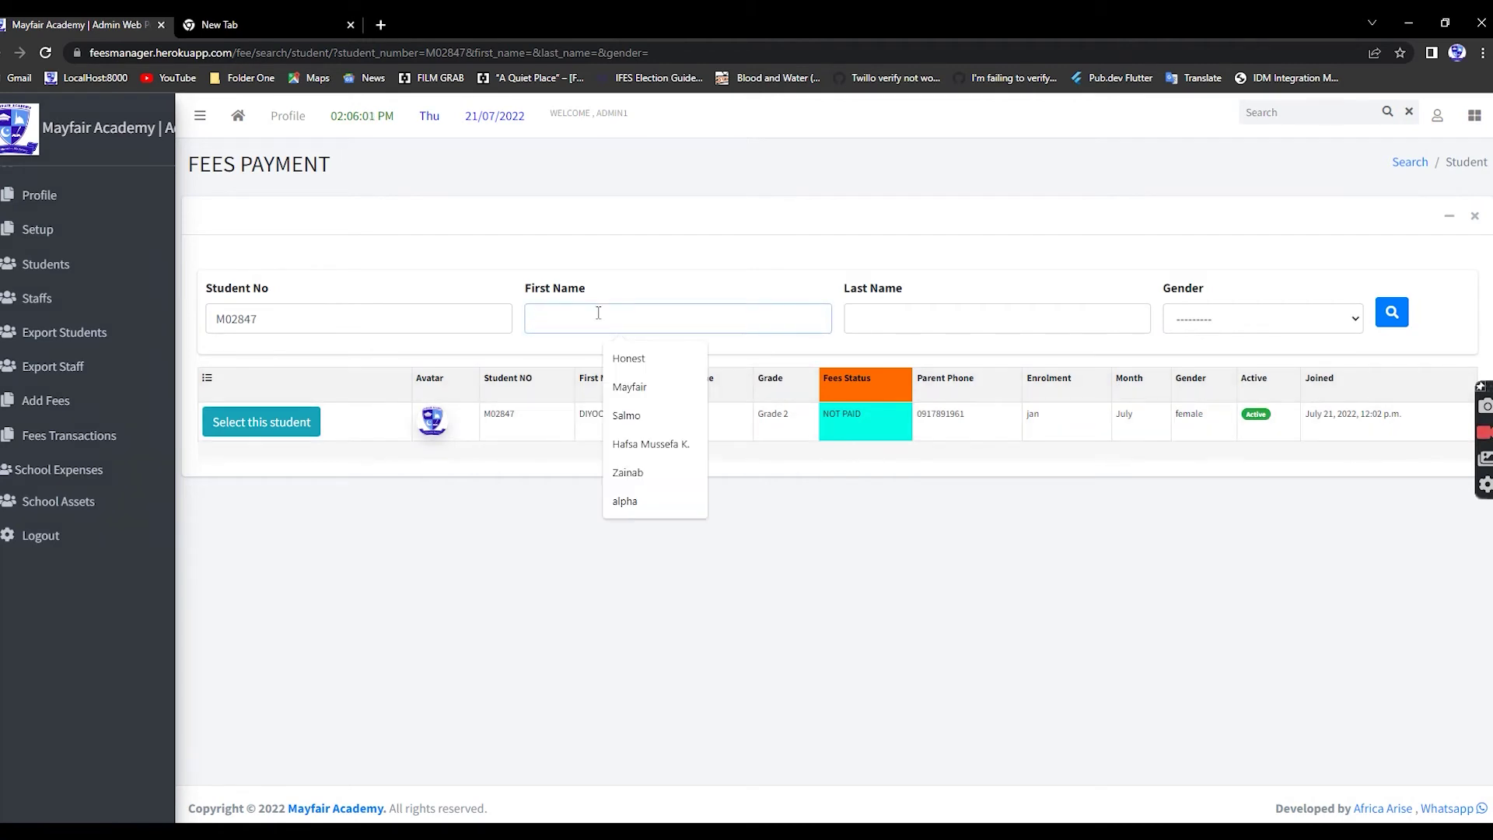
left_click_drag(401, 309, 160, 323)
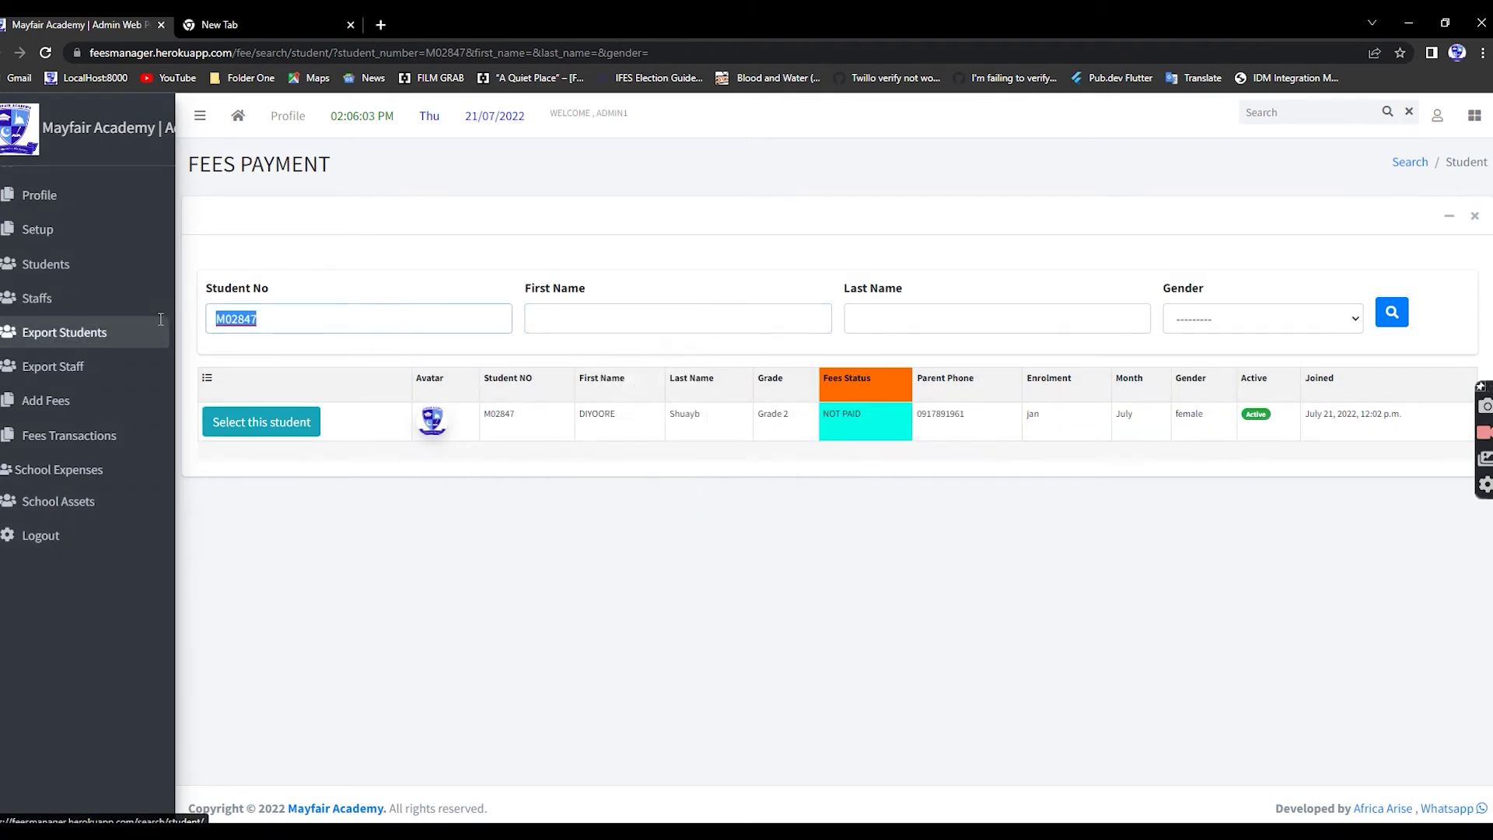
key("BackSpace")
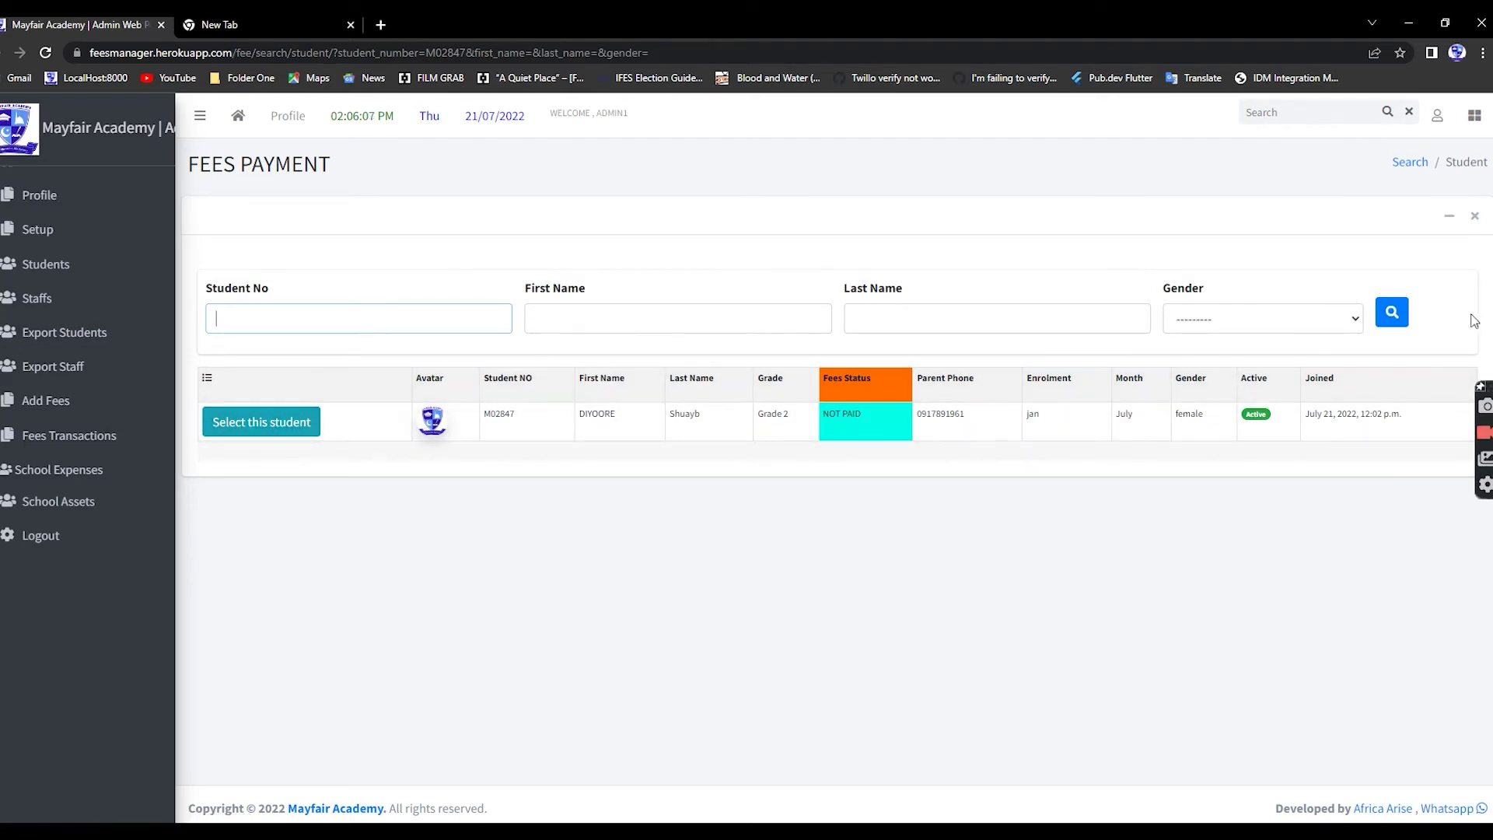
left_click(51, 56)
left_click(55, 402)
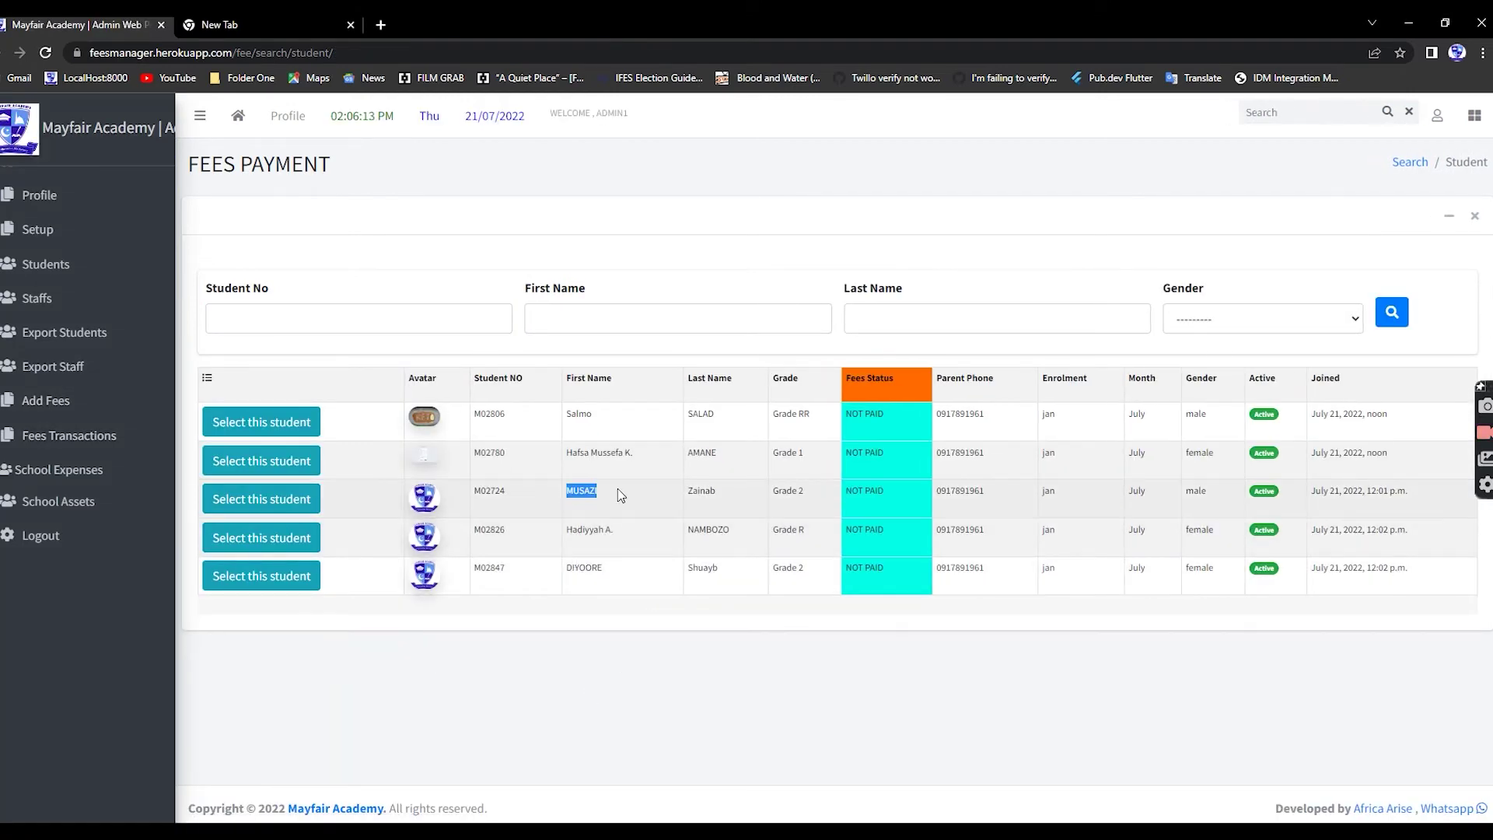
left_click(585, 312)
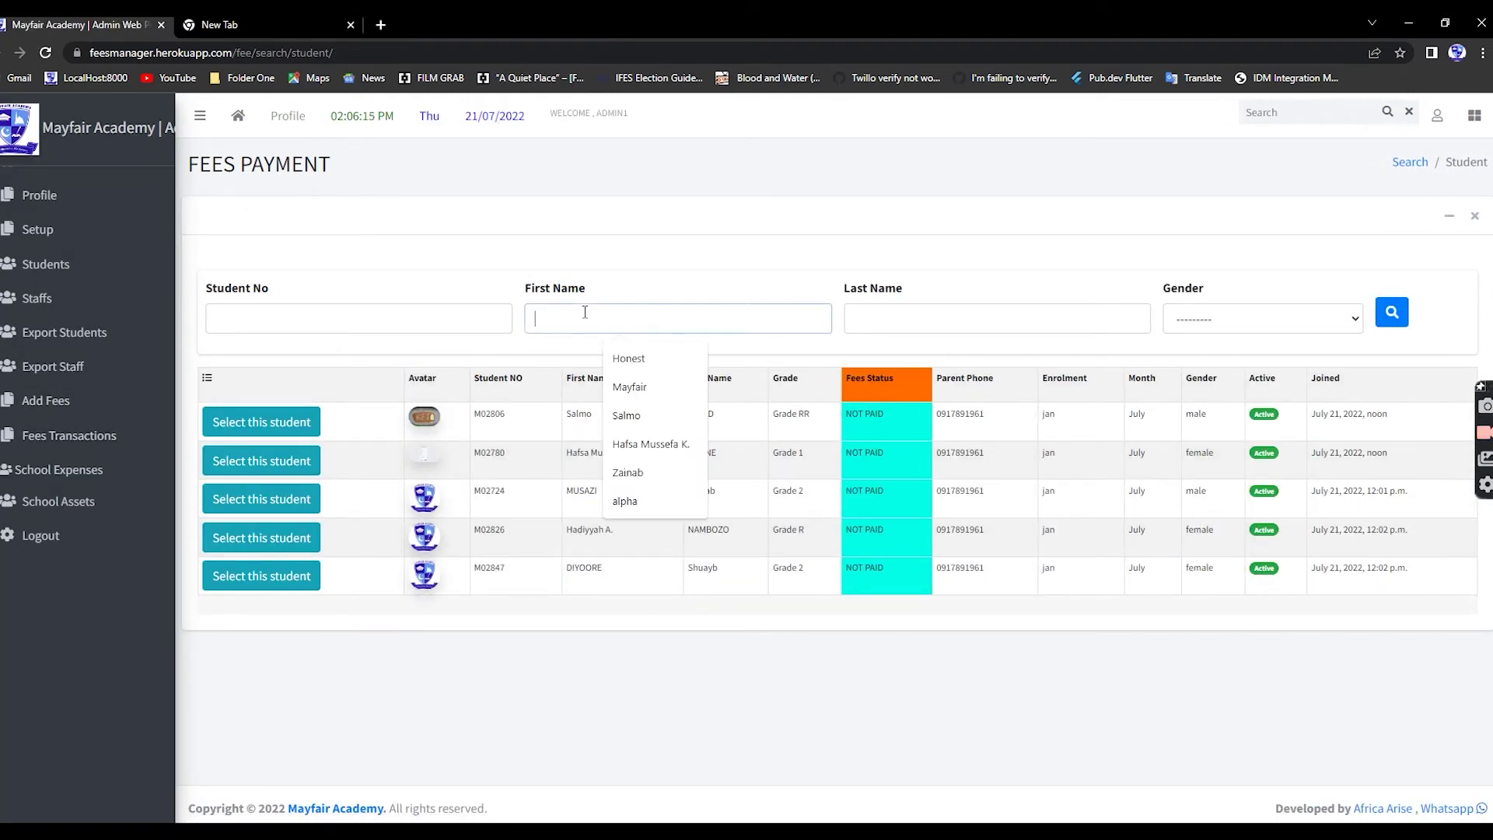
key("ctrl+v")
left_click(1392, 315)
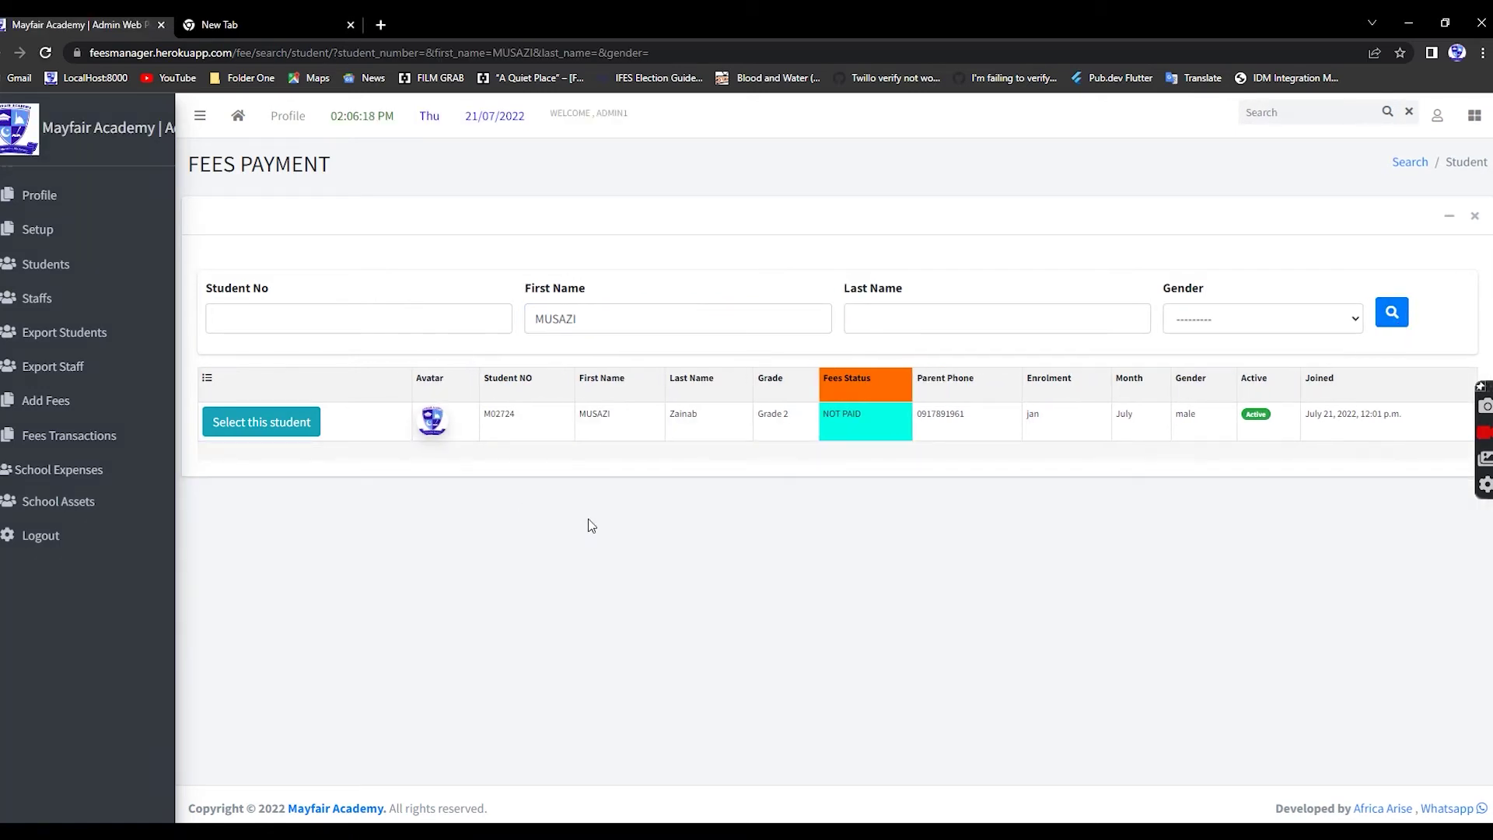
left_click(251, 431)
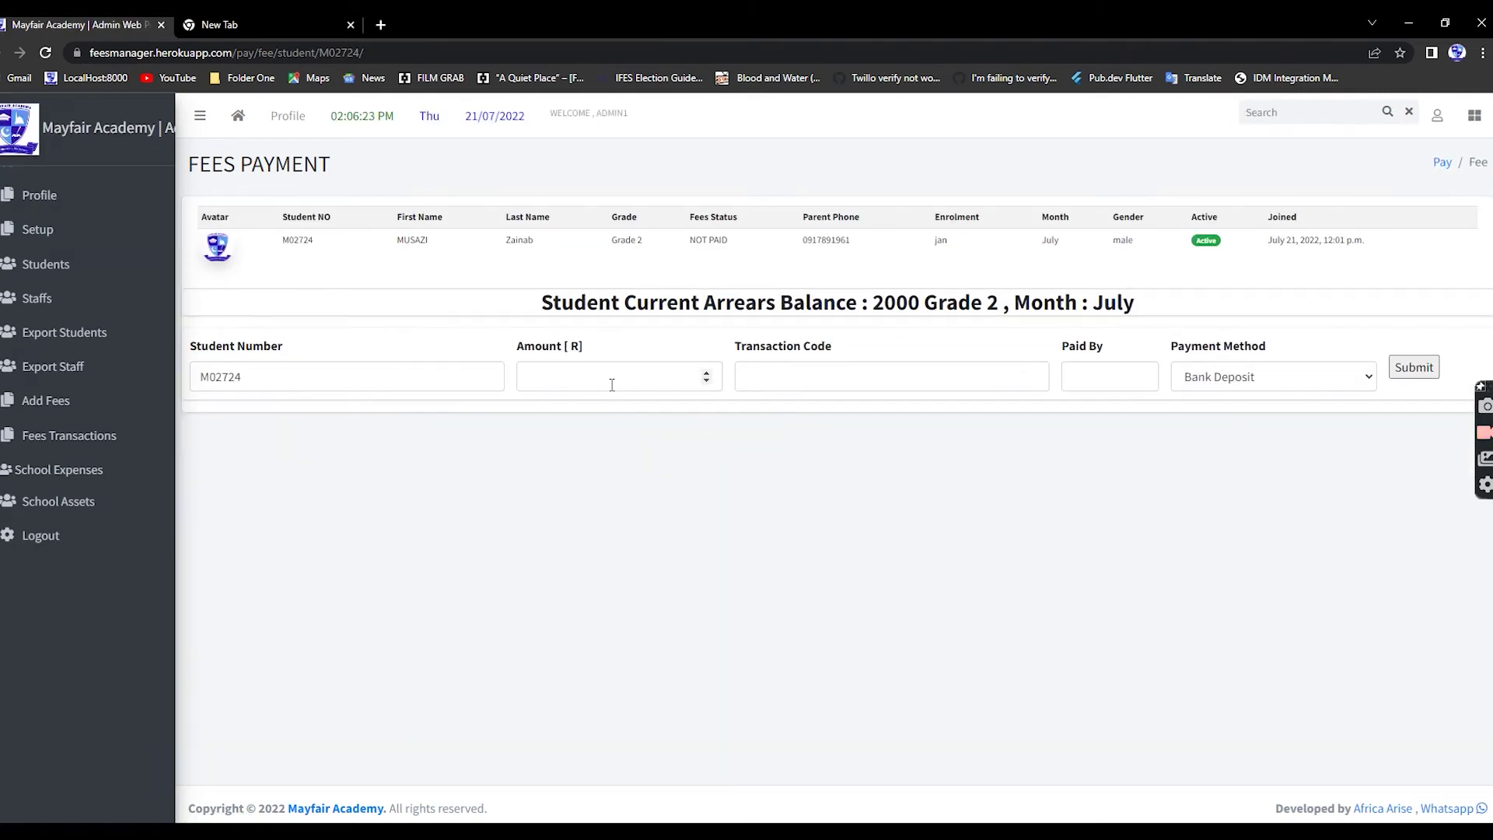
- Enter a 1400 payment with transaction code dsdds, paid by Mother, by cash
left_click_drag(879, 302, 920, 305)
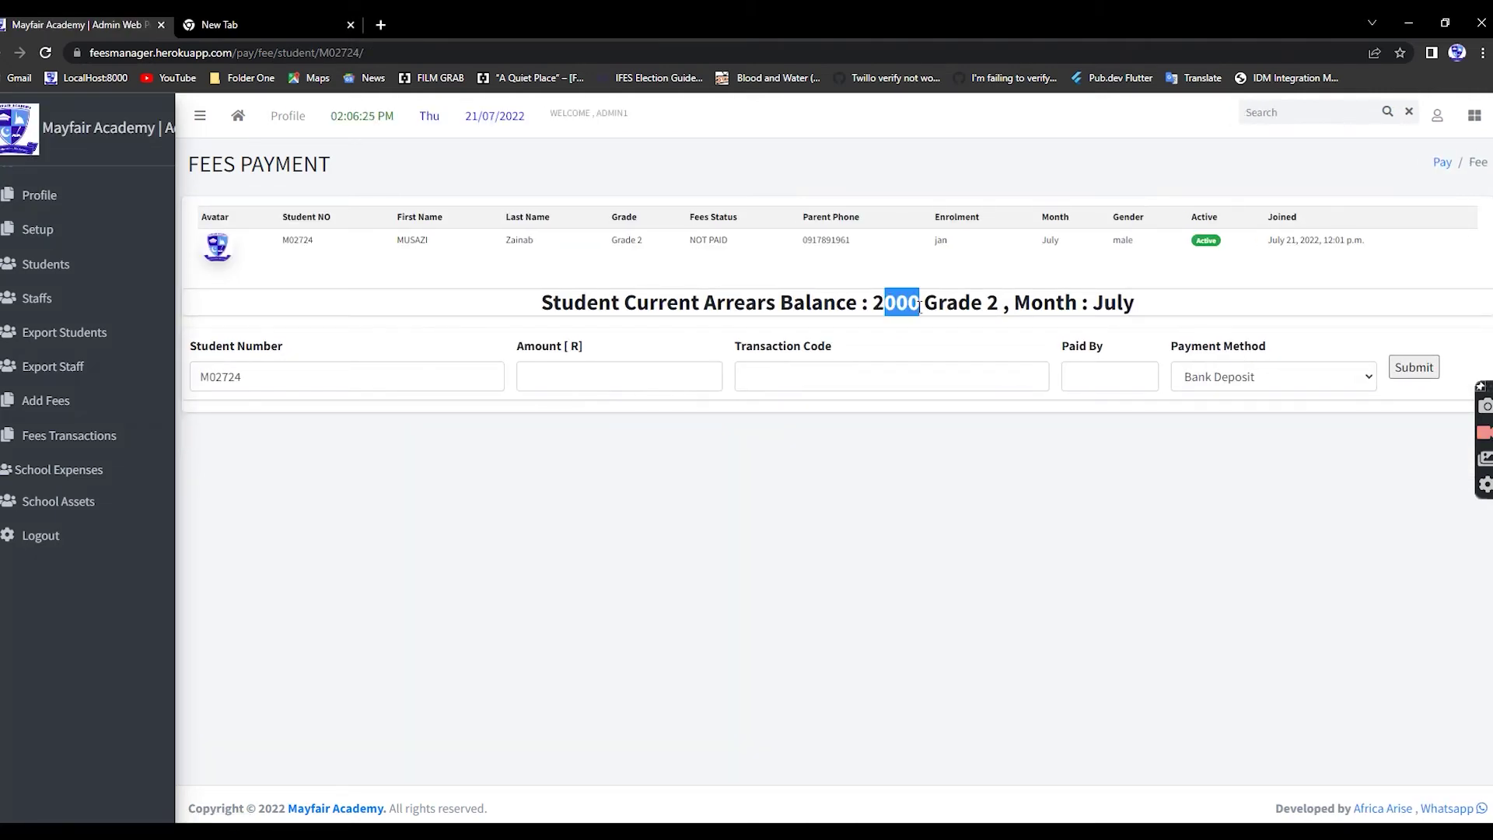
left_click(978, 308)
left_click(565, 378)
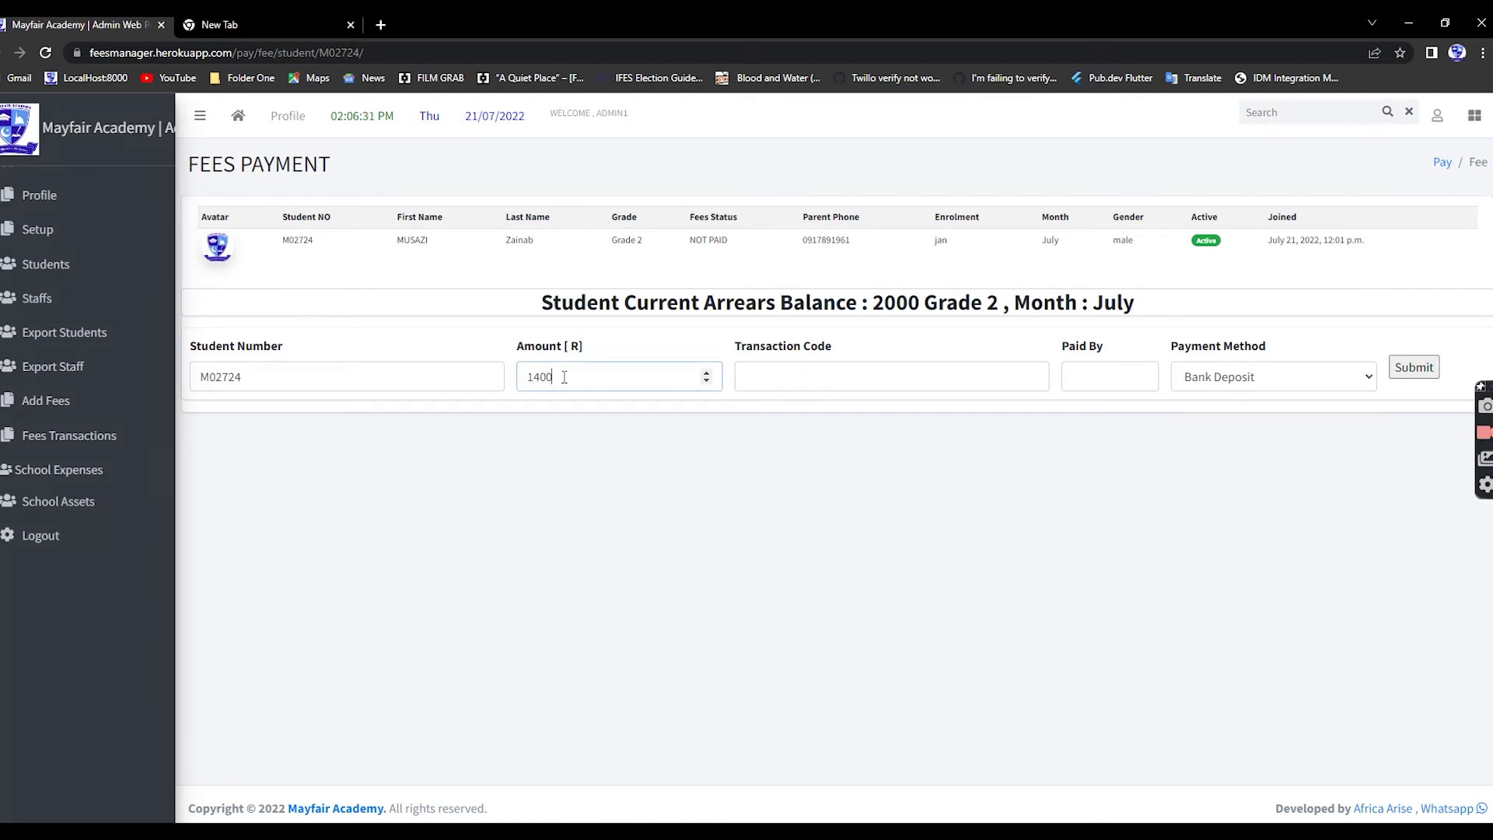
left_click(826, 381)
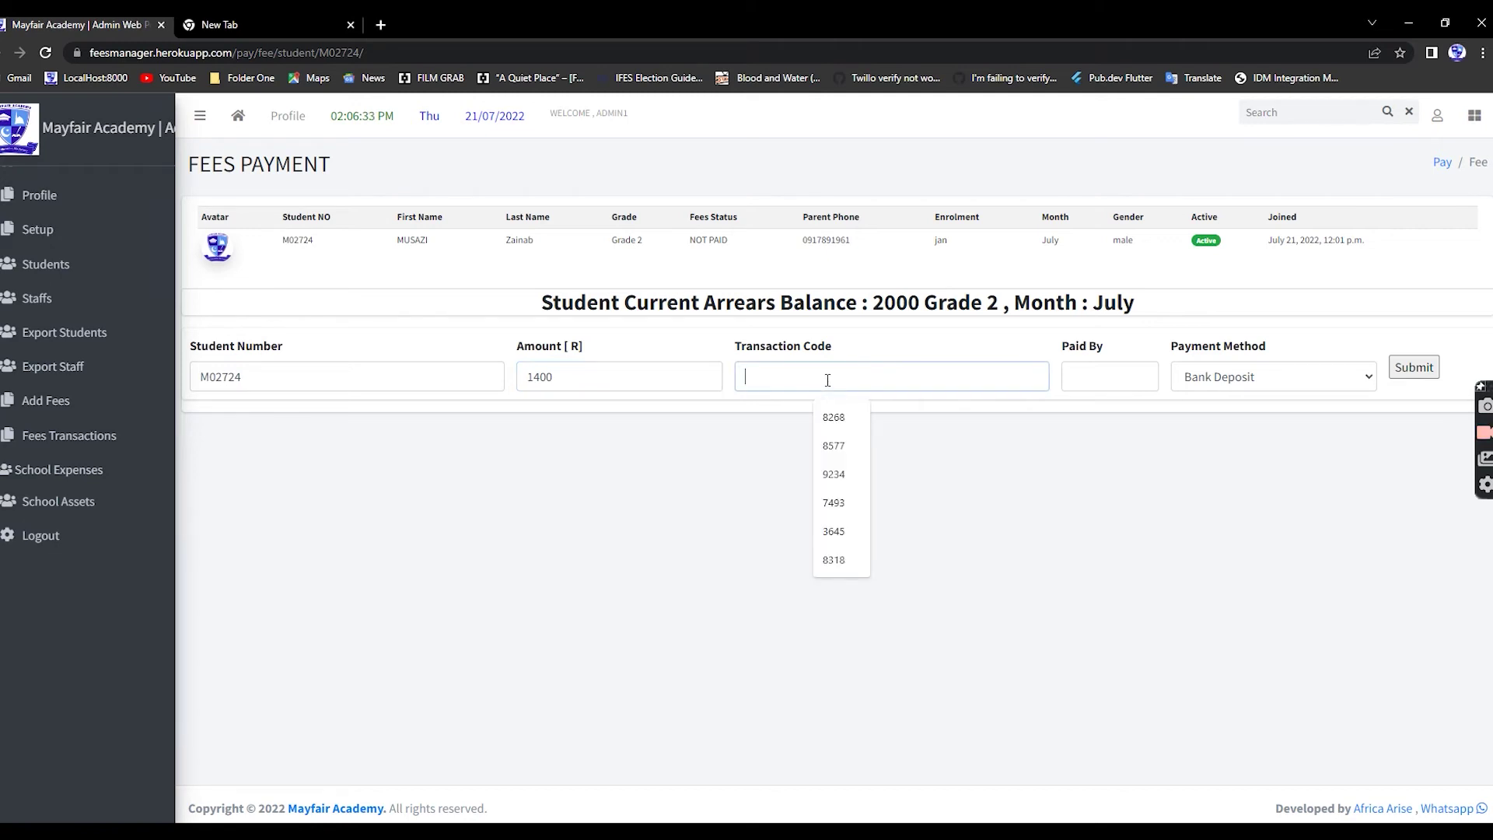
type("dsdds")
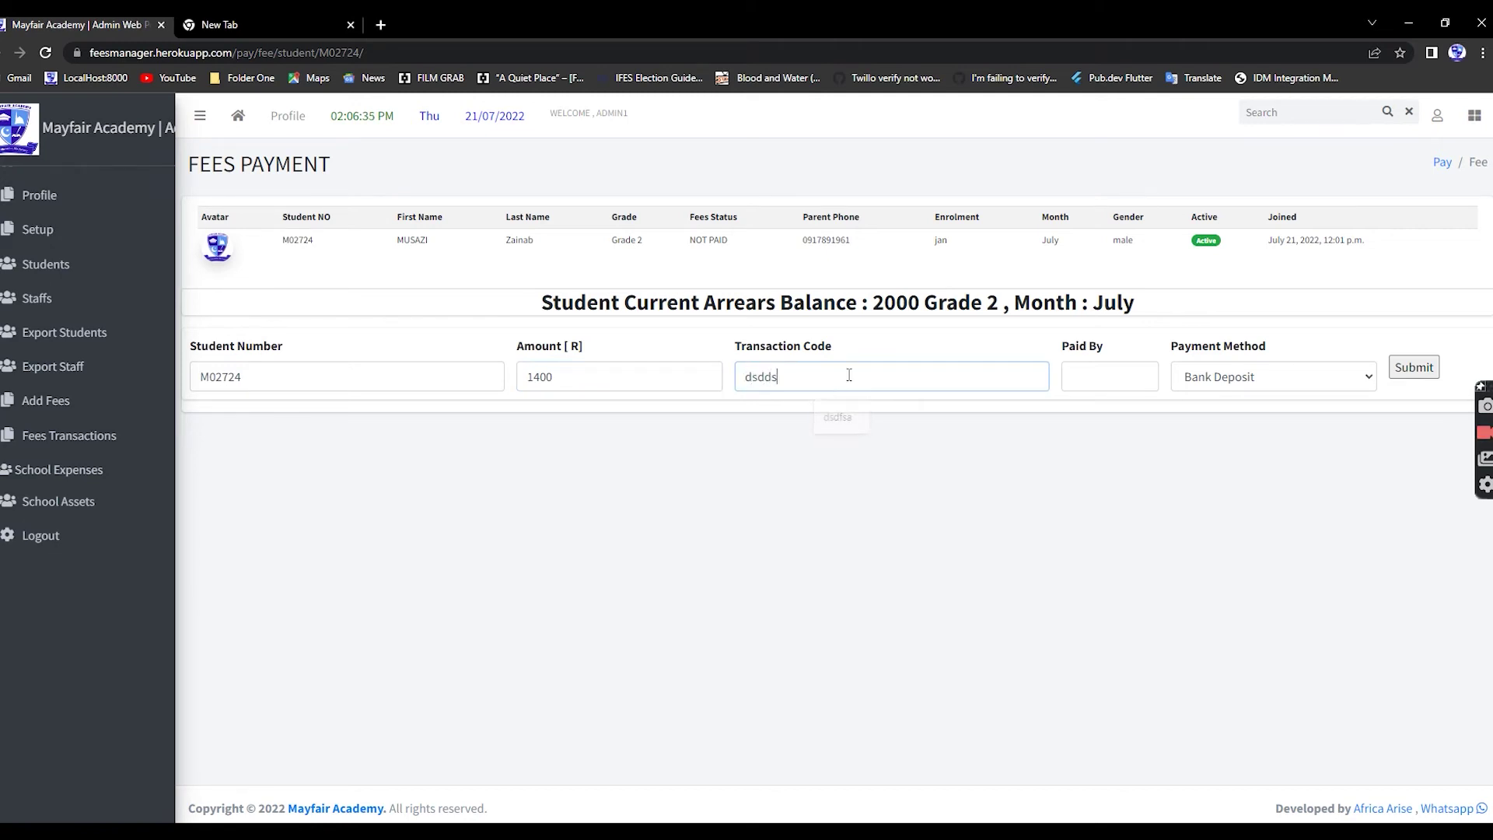
left_click(1095, 374)
left_click(1120, 417)
left_click(1229, 378)
left_click(1203, 420)
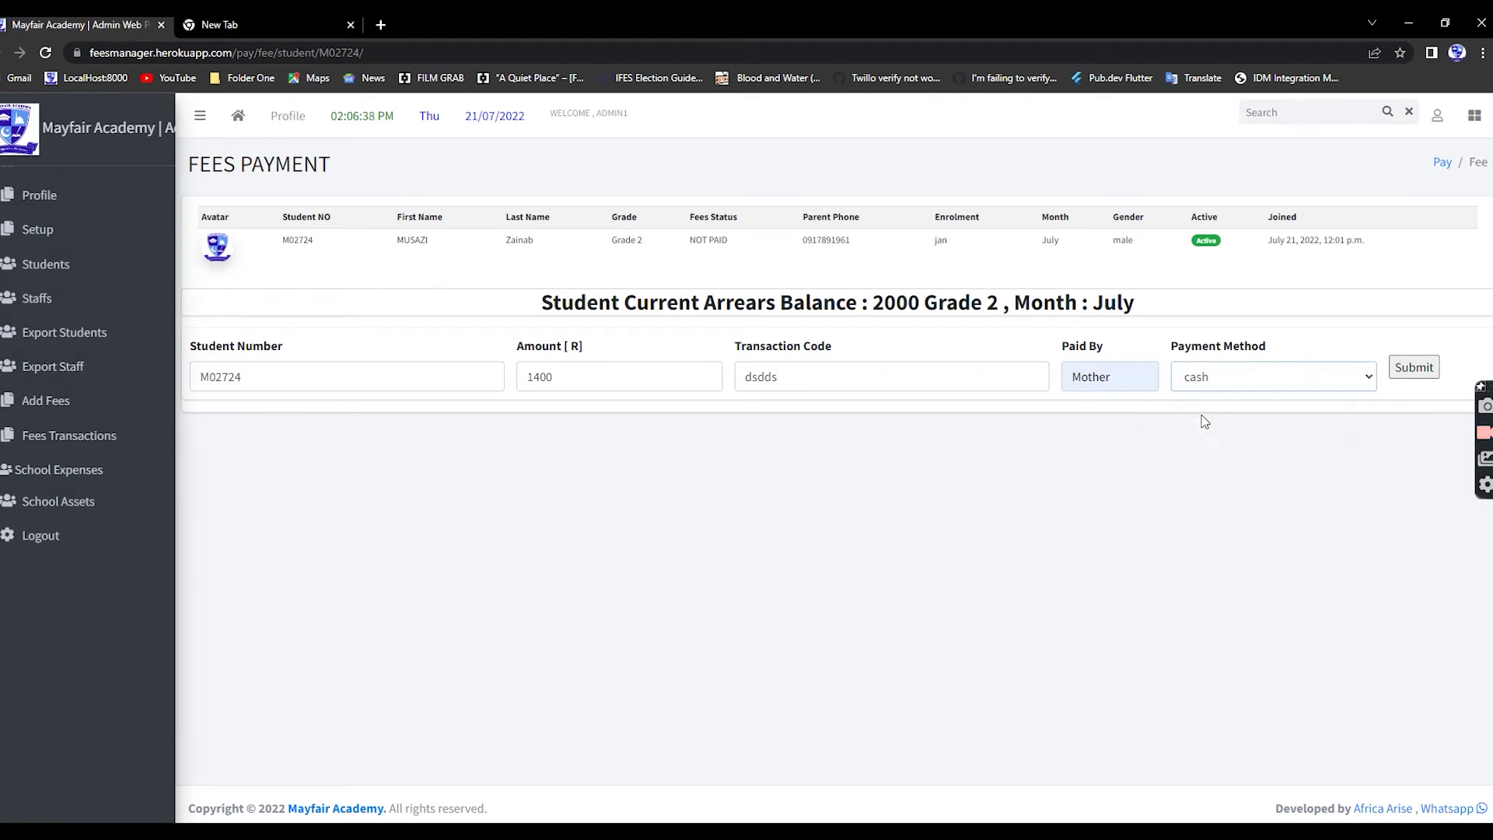
- Submit the fee payment and review the R 2000 previous arrears in the history
left_click(1414, 368)
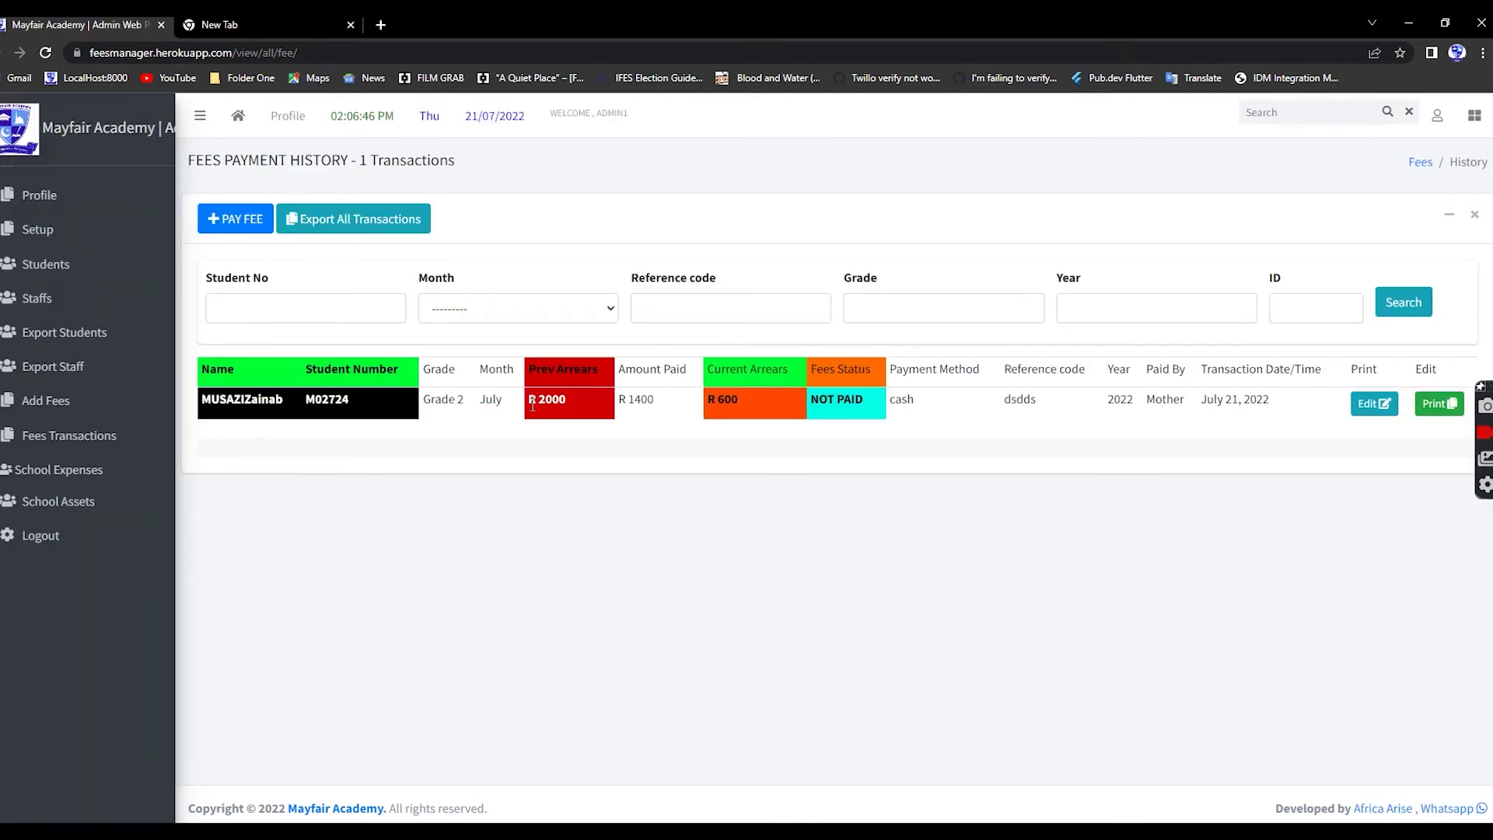
left_click_drag(533, 403, 561, 401)
left_click_drag(506, 399, 586, 418)
- Edit the transaction to set previous arrears to 0 and save it
left_click(1369, 410)
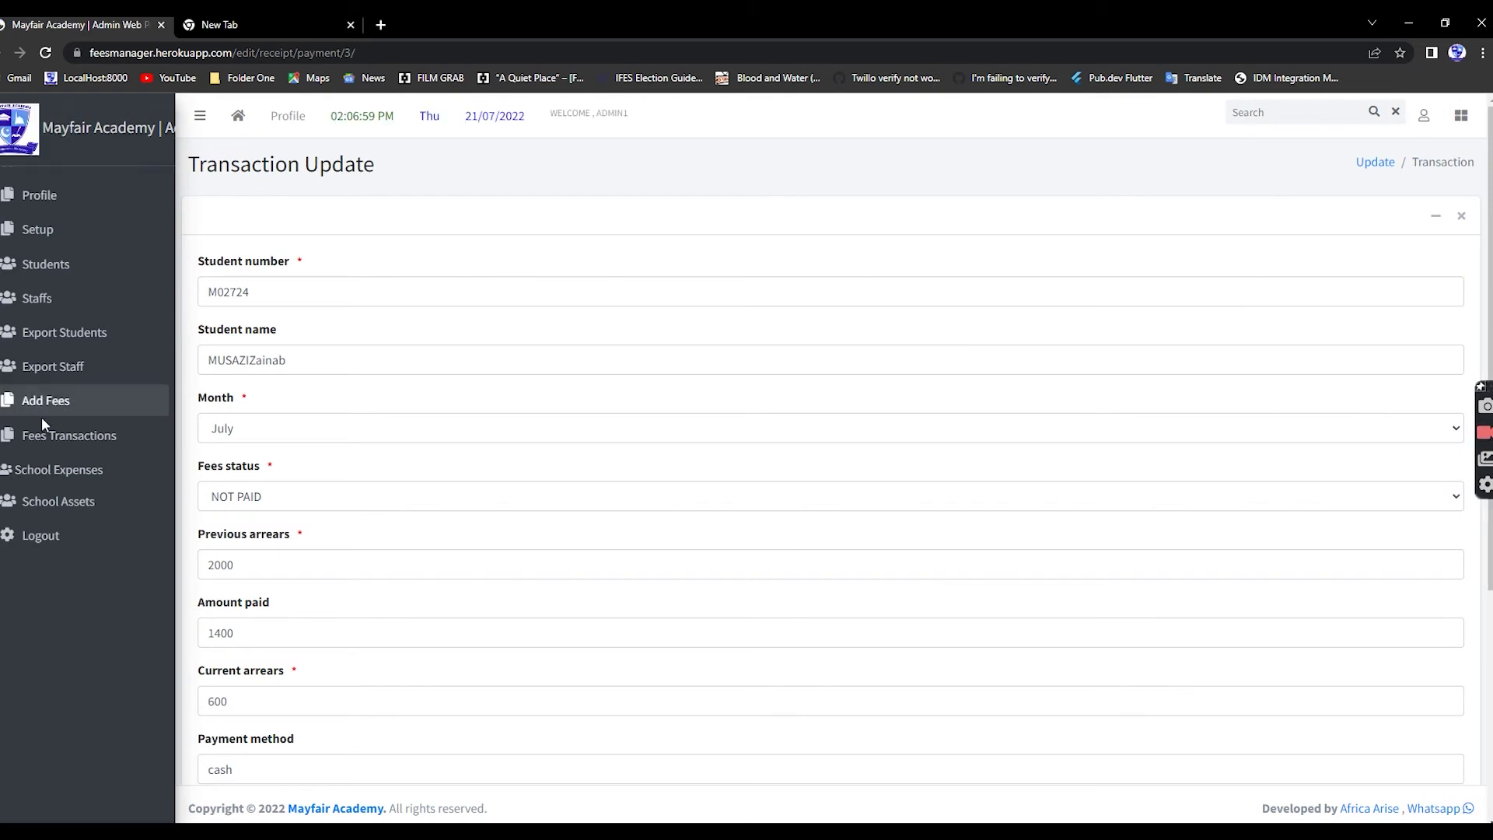
scroll(347, 519, "down", 3)
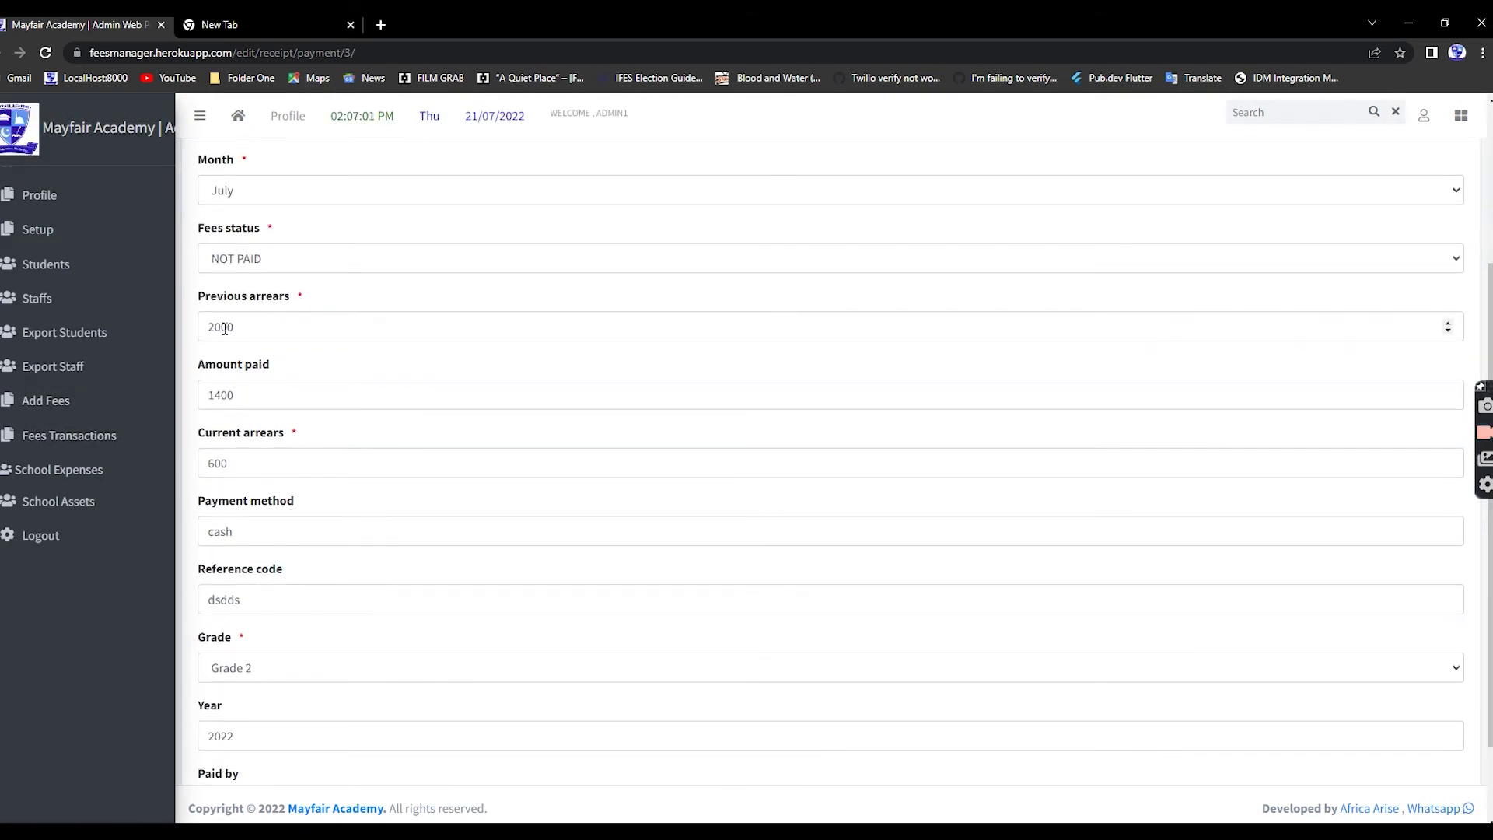
double_click(229, 327)
type("0")
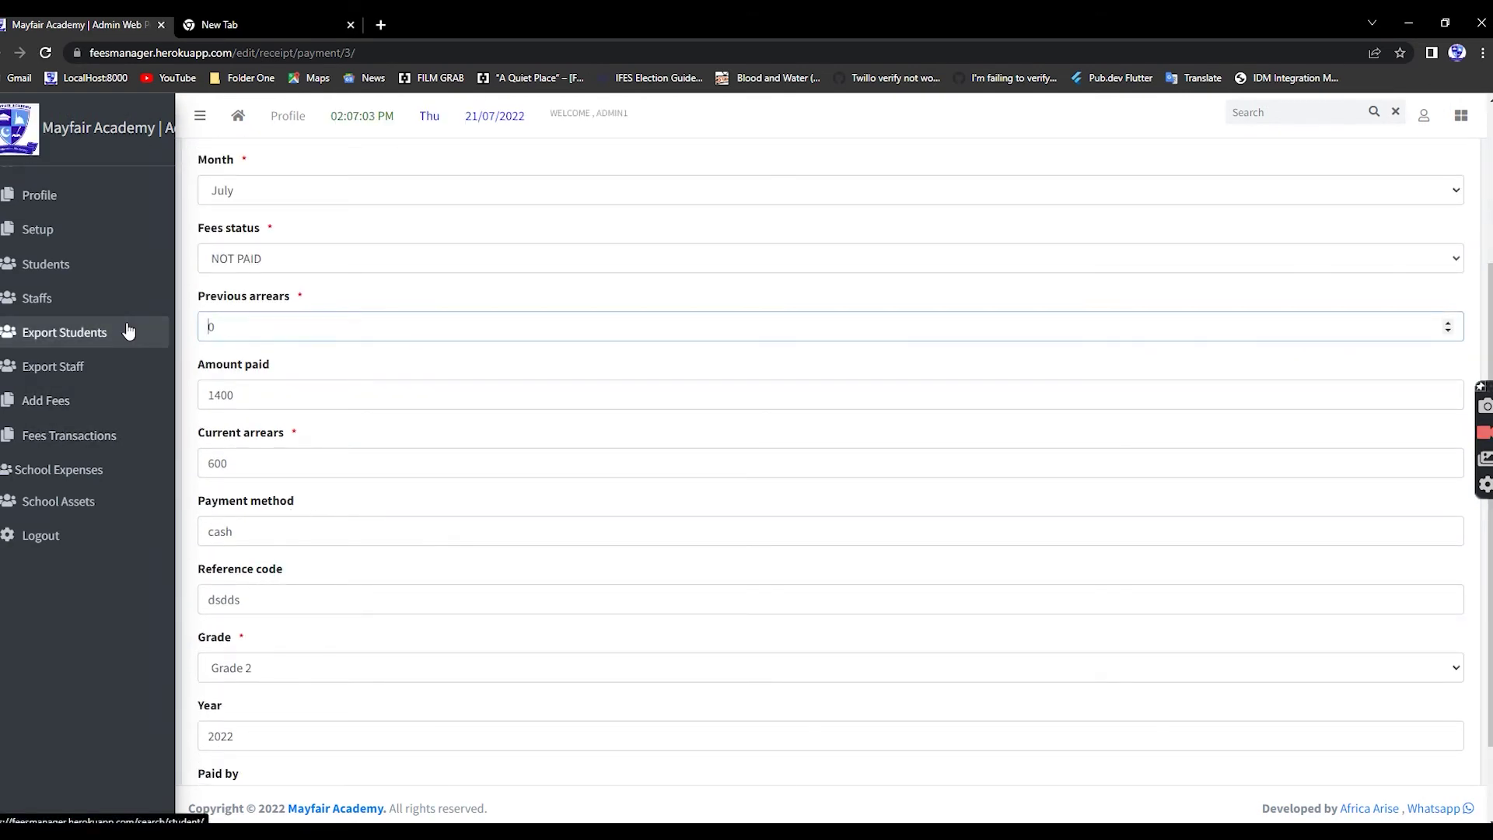
scroll(233, 684, "down", 2)
left_click(219, 745)
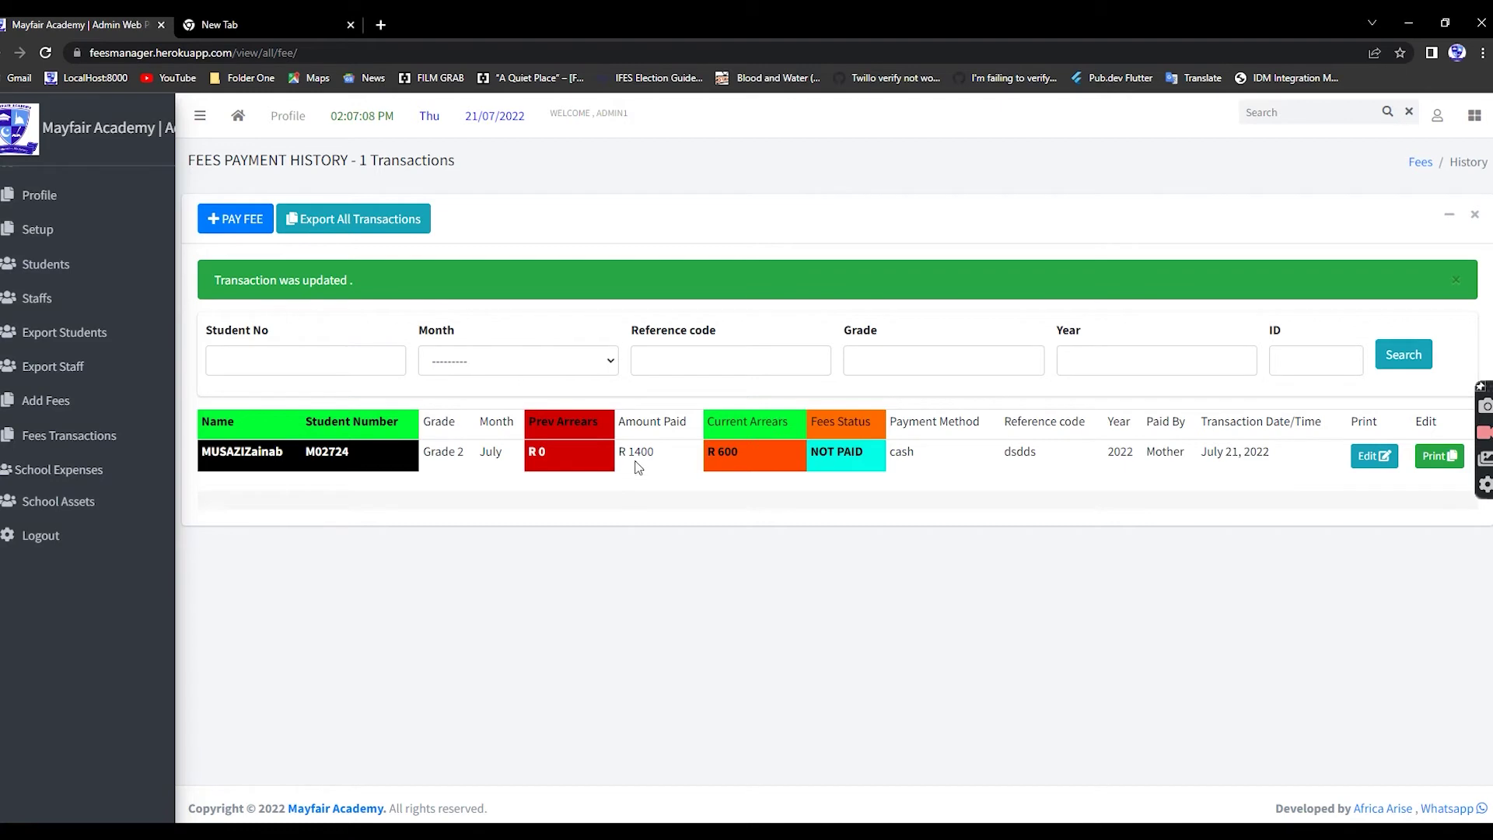
- Note the R 1400 already paid, then start a new payment for the Grade R student
left_click_drag(620, 453, 667, 458)
left_click(710, 451)
left_click(235, 221)
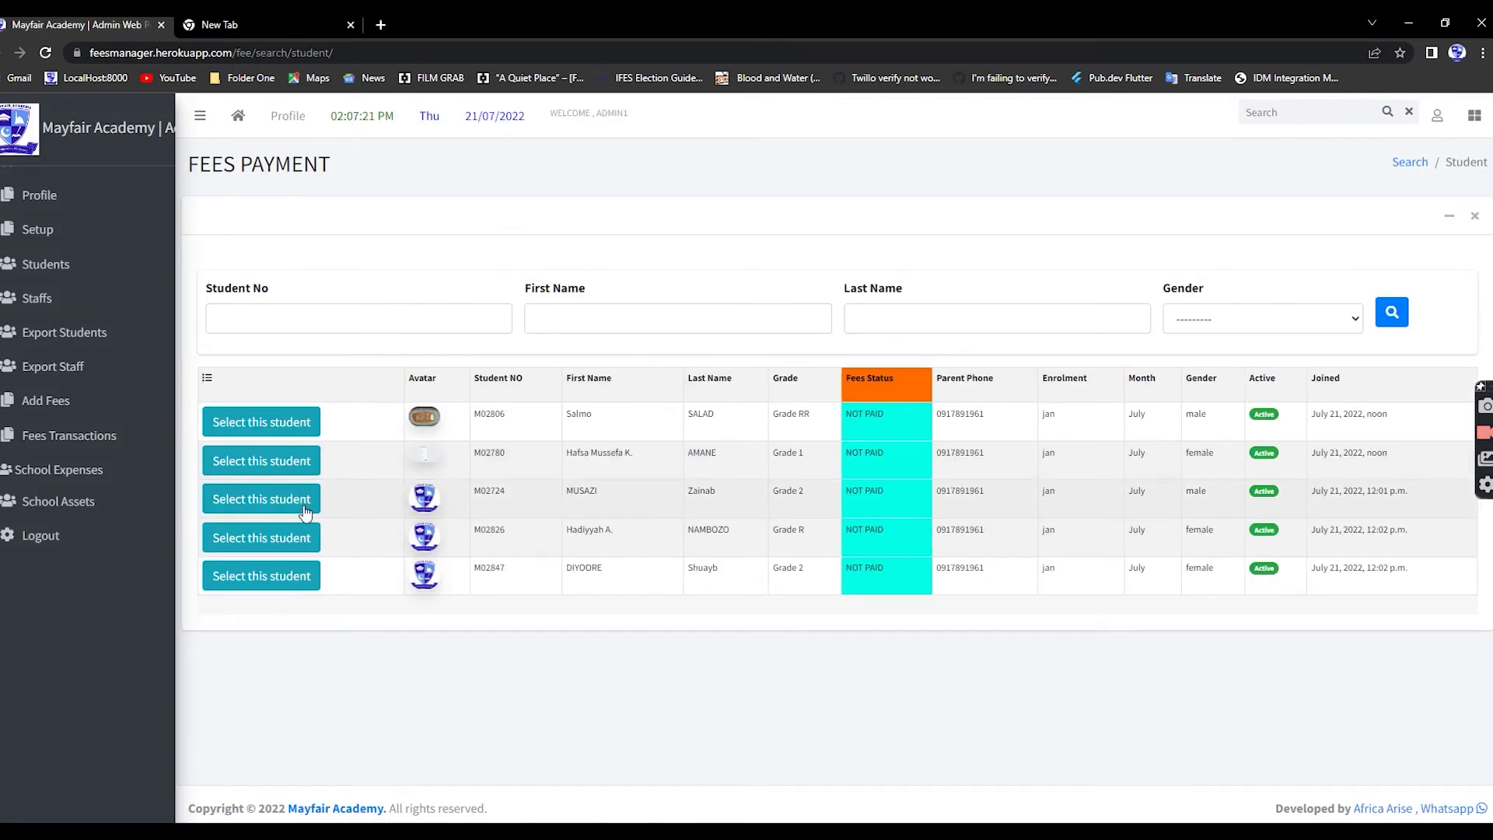
left_click(251, 547)
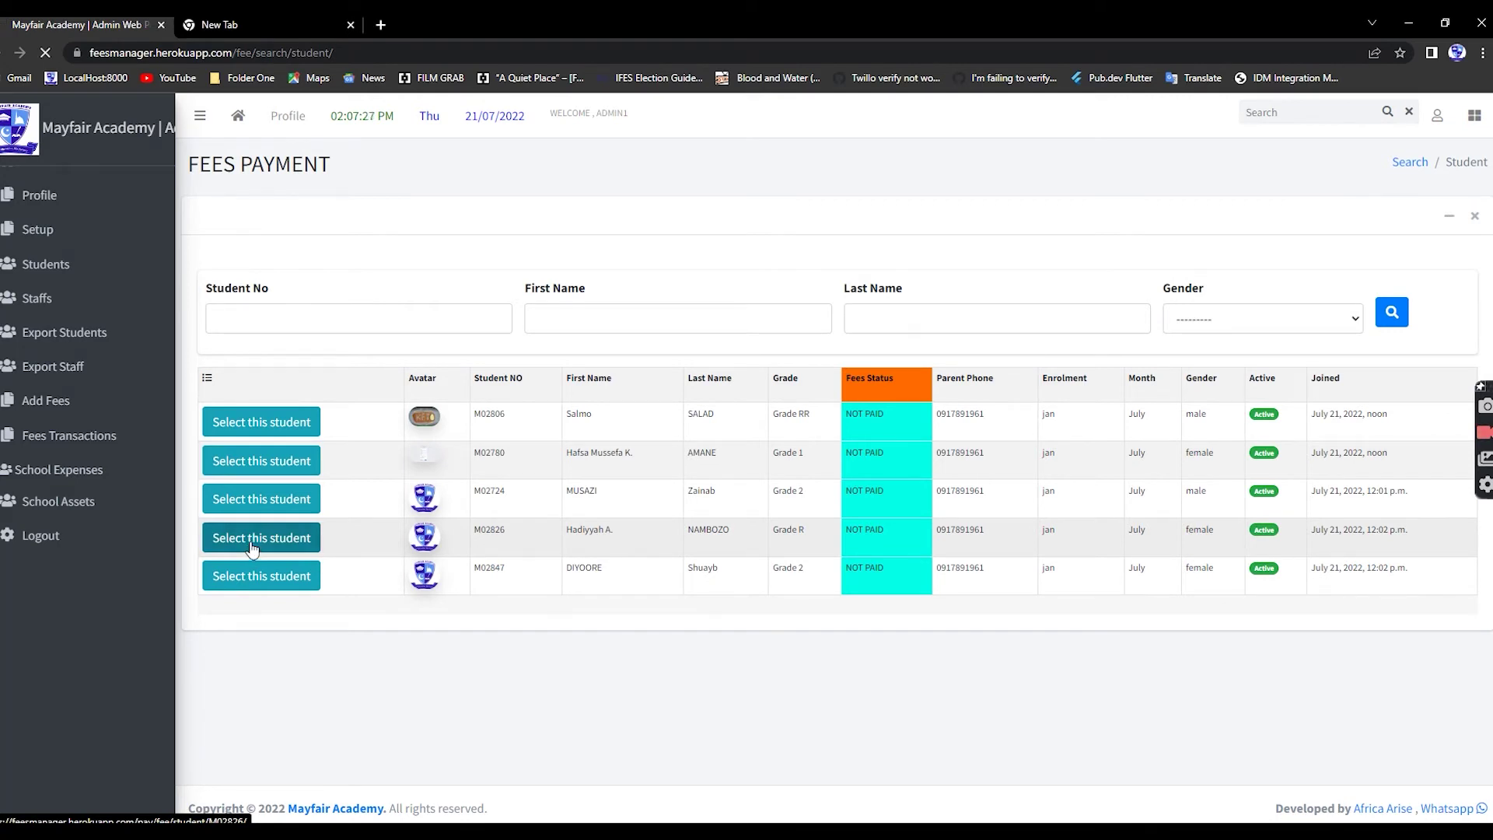
- Enter a 1000 payment with a transaction code, paid by Mother in cash, and submit
left_click(582, 380)
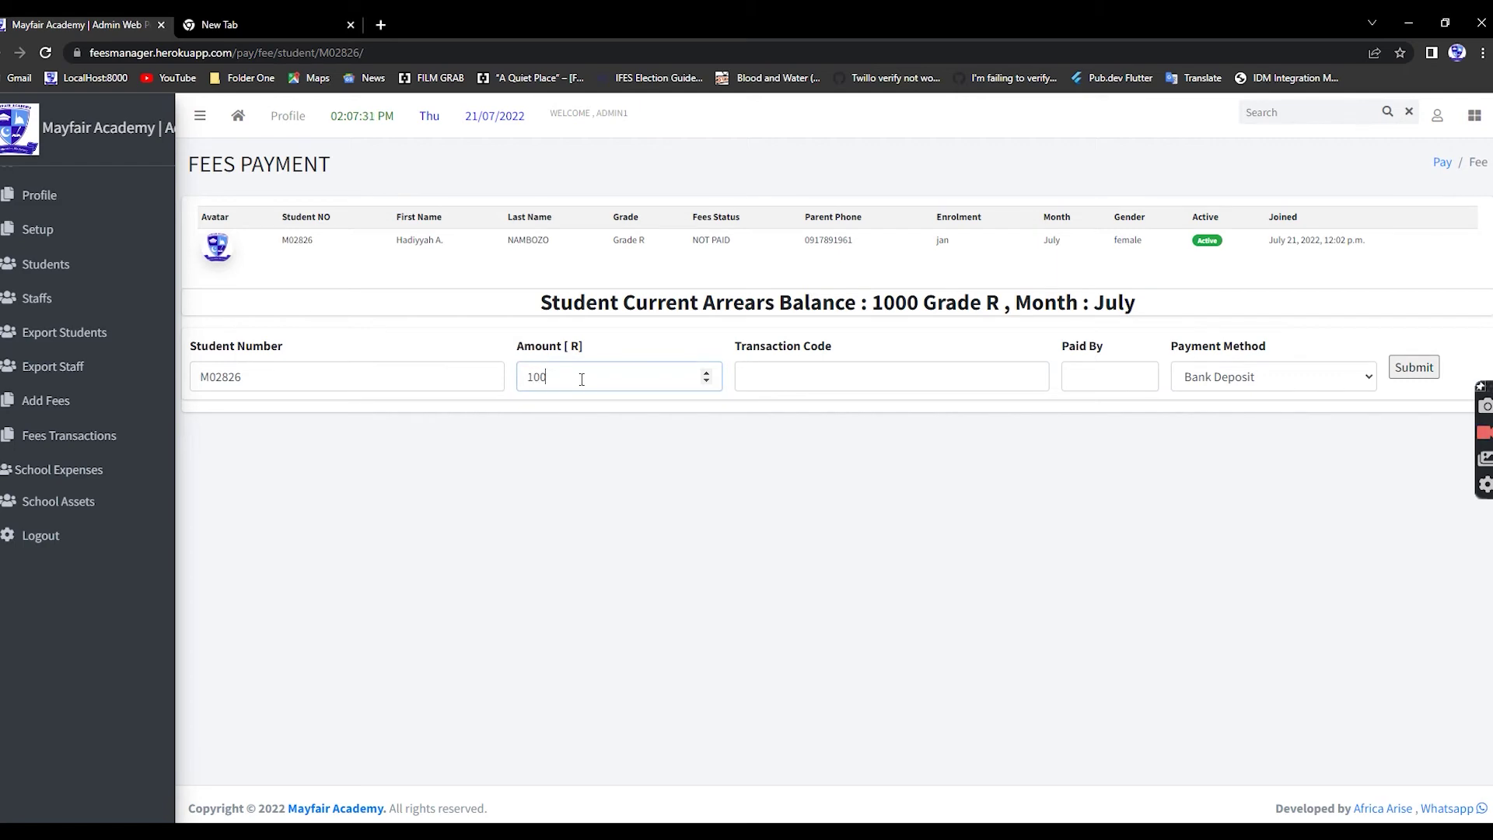
left_click(906, 373)
type("sasdsd")
left_click(1100, 375)
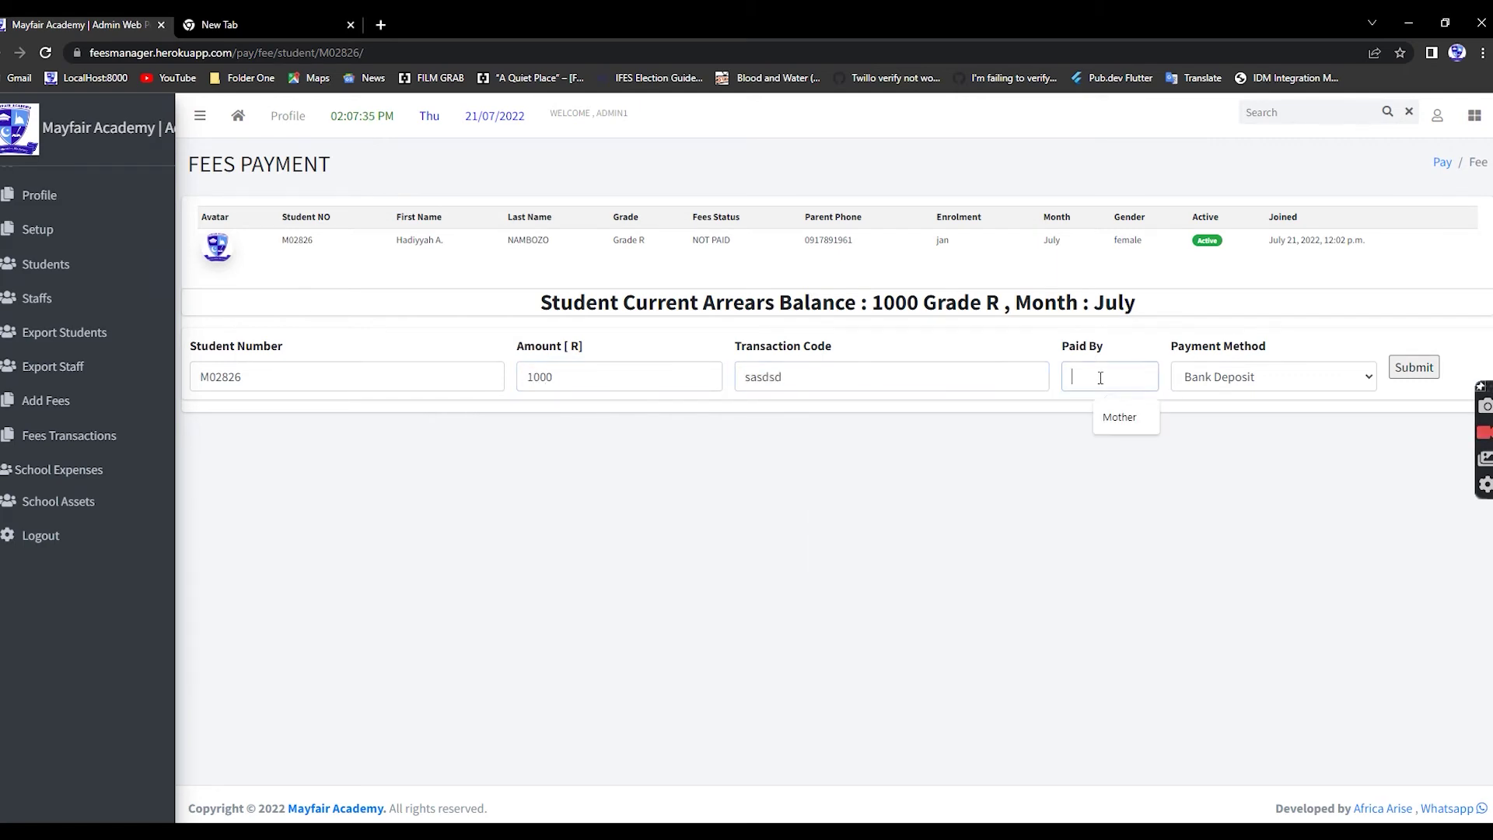
left_click(1124, 420)
left_click(1226, 387)
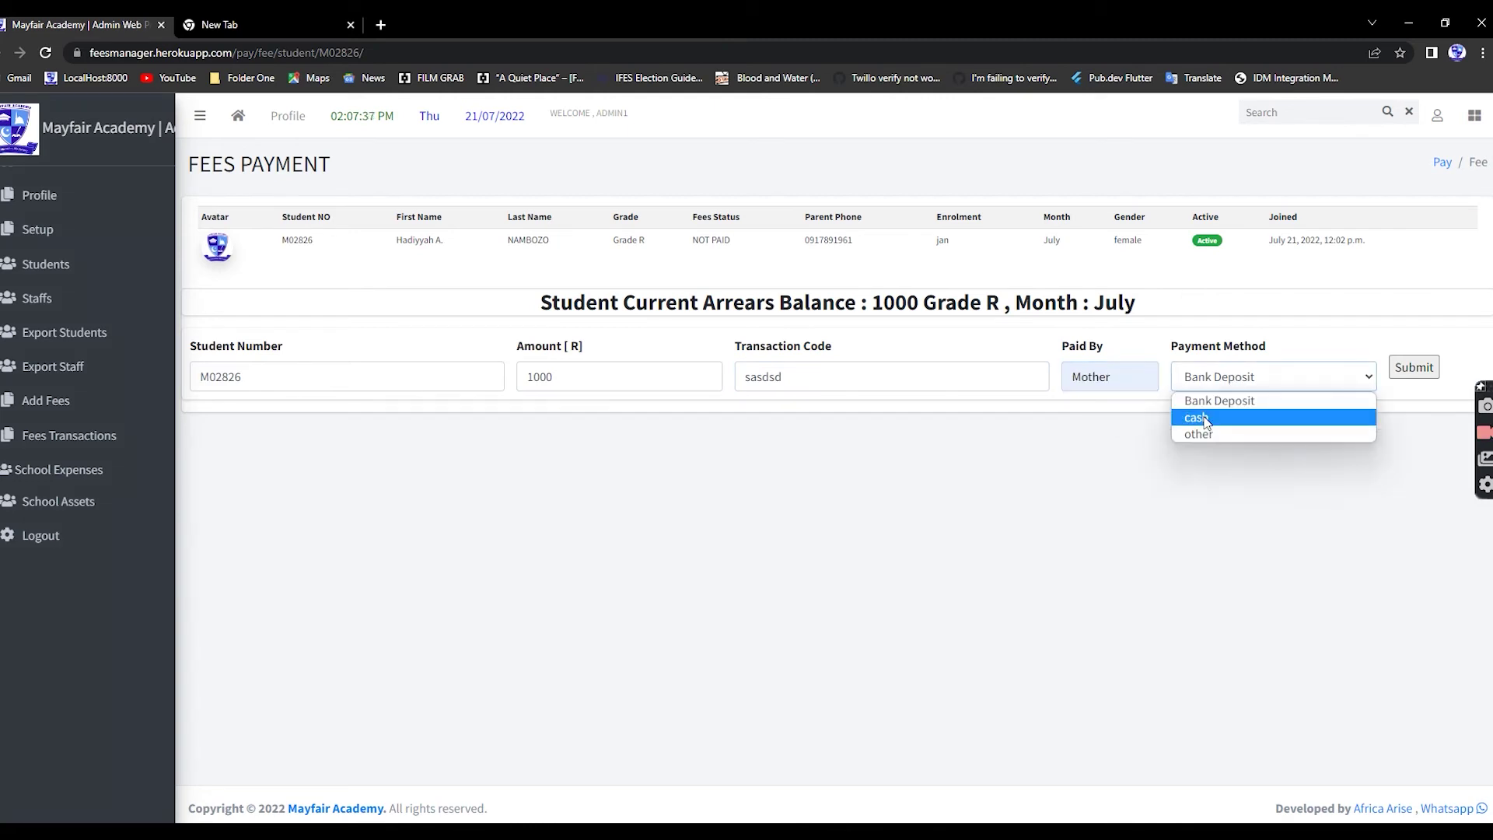
left_click(1236, 418)
left_click(1428, 371)
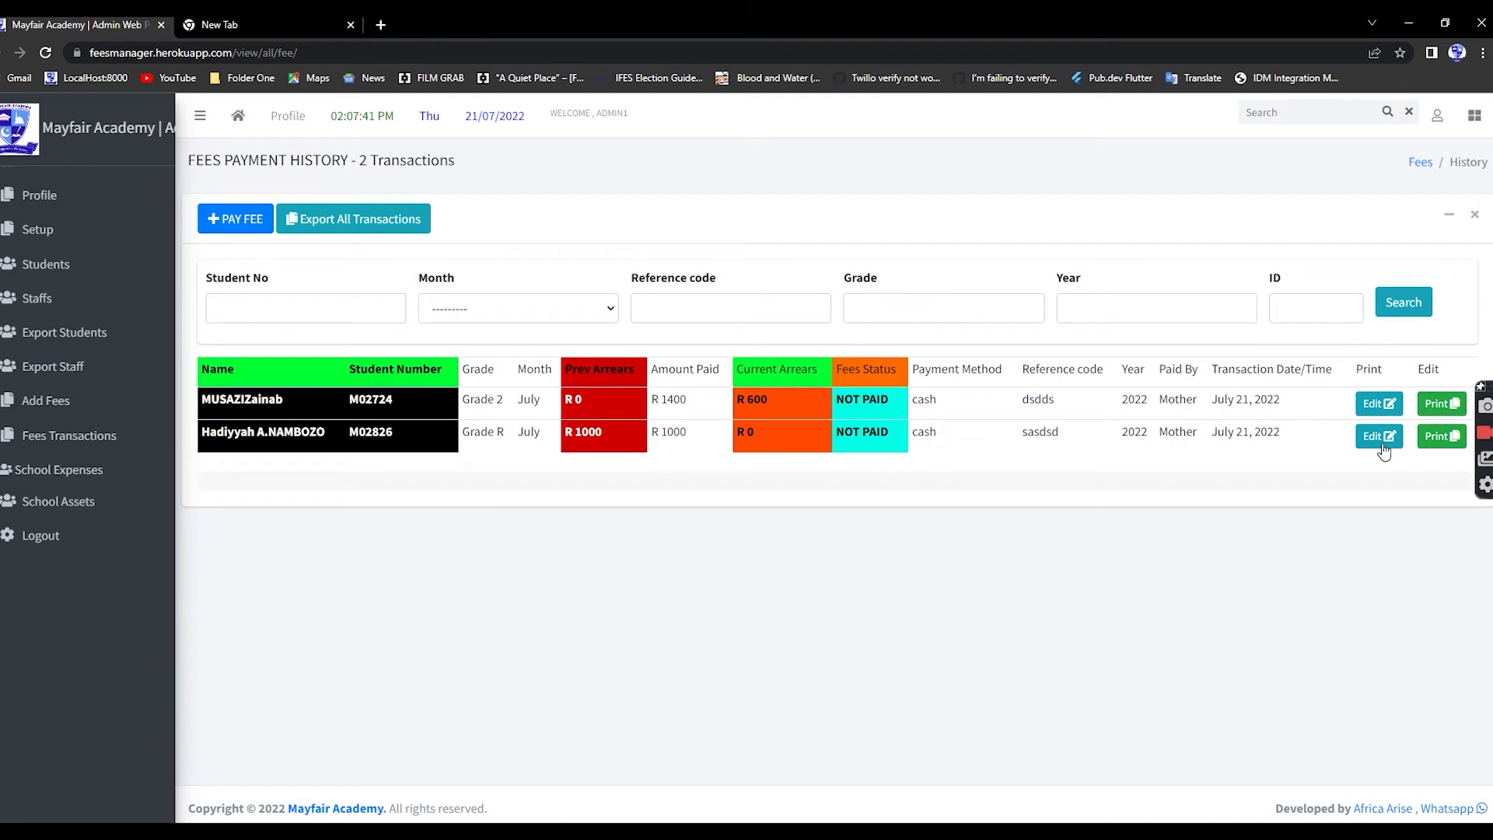
- Edit the Grade R transaction to previous arrears 0 and fees status CLEARED, then save
left_click(1381, 438)
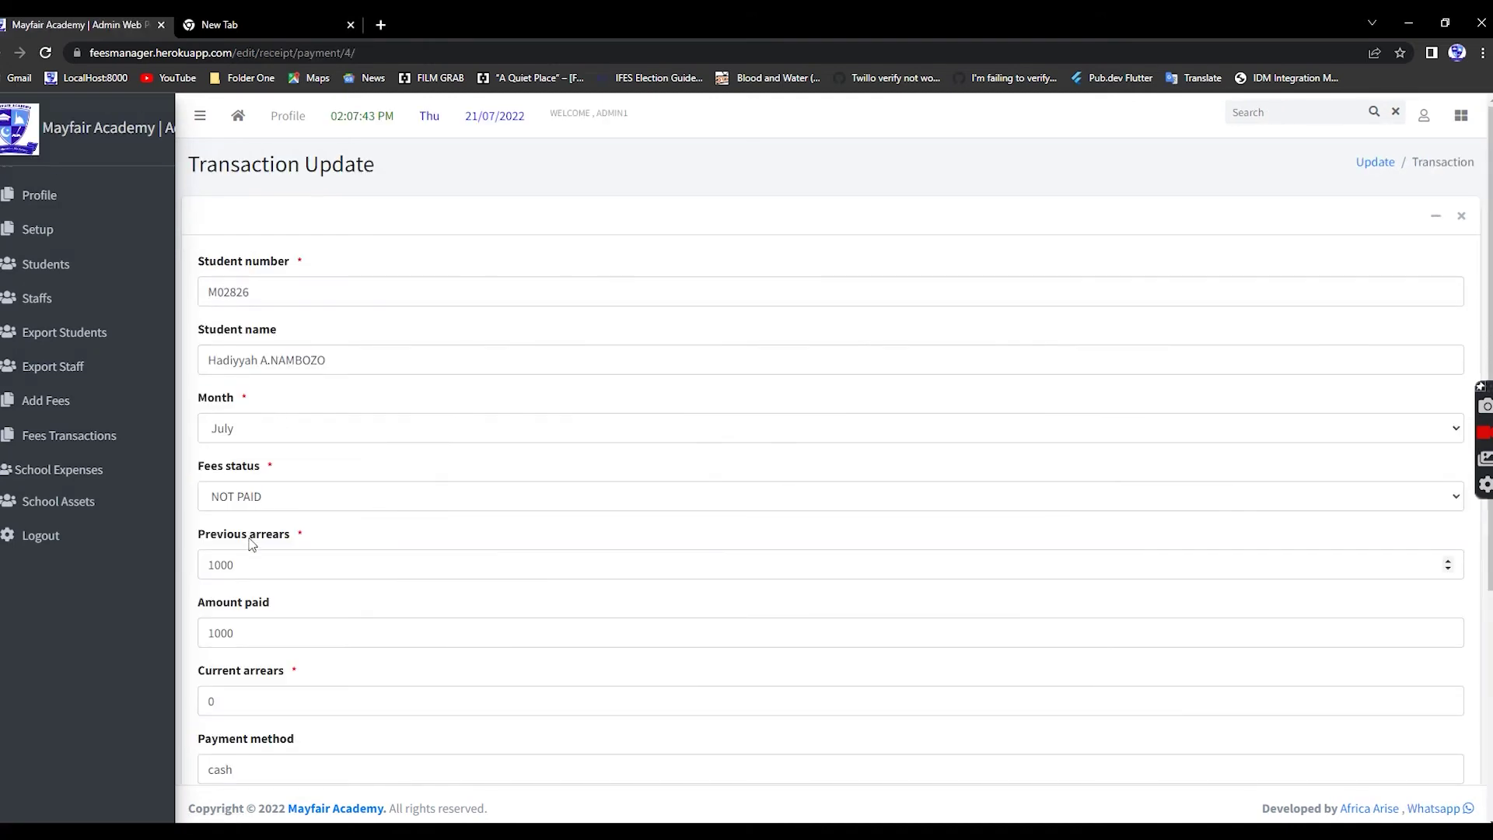
left_click_drag(252, 565, 137, 563)
type("0")
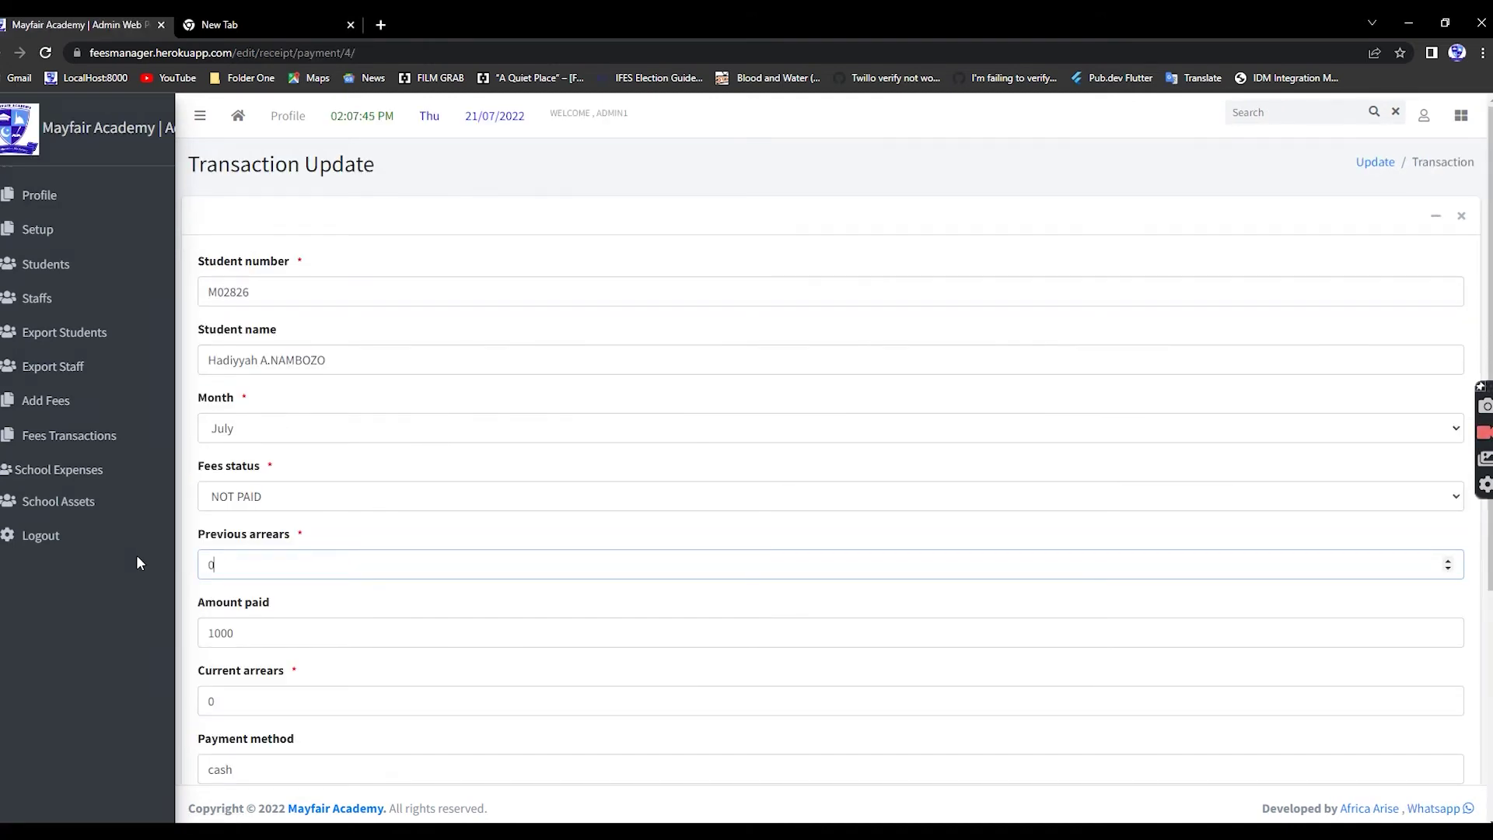
left_click(287, 502)
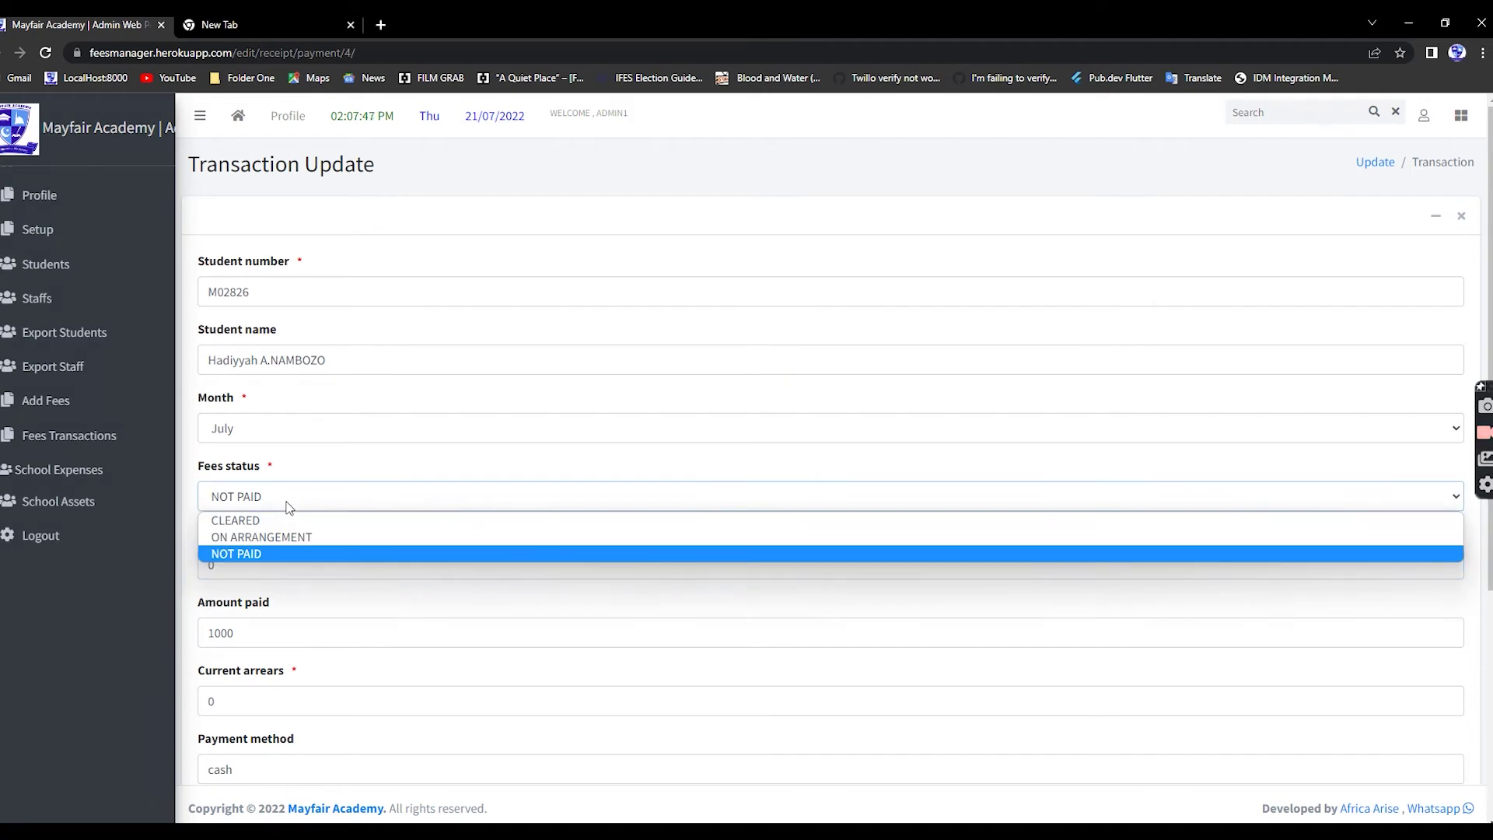
left_click(277, 519)
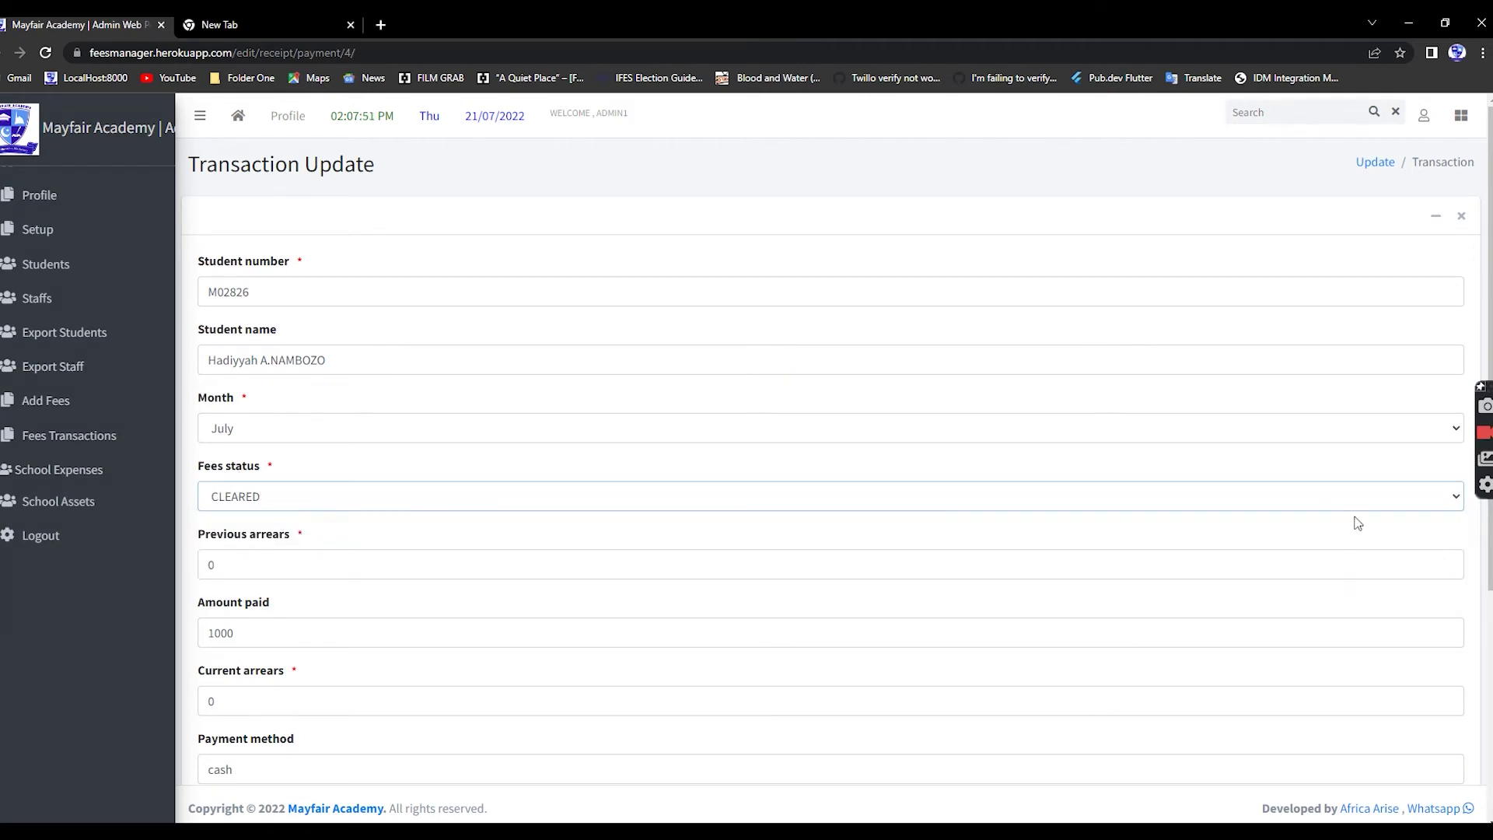
scroll(667, 550, "down", 5)
left_click(228, 743)
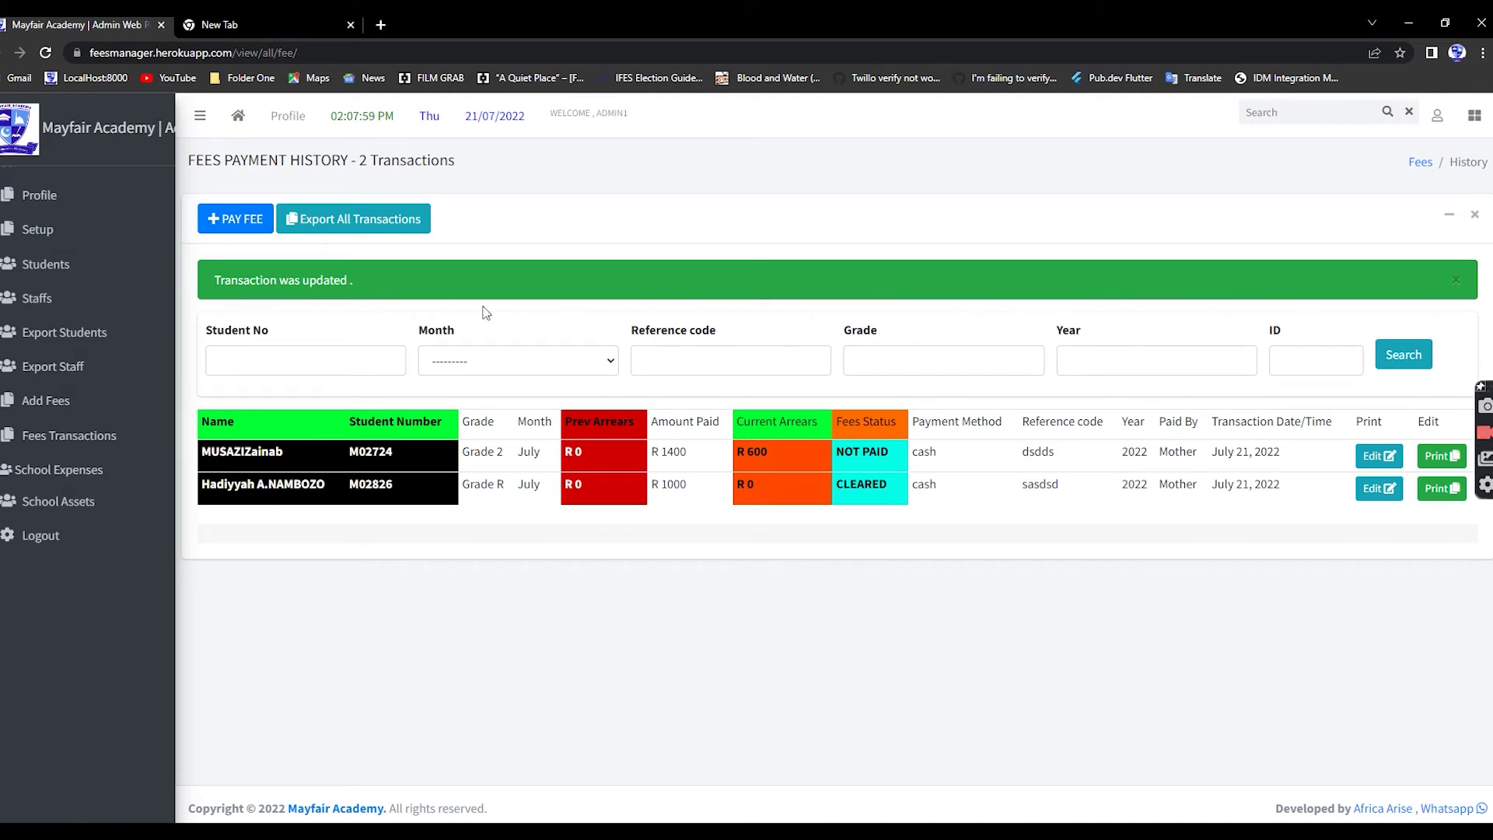
- Start a payment for the Grade 1 student, noting the 2000 arrears, and enter amount 1000
left_click(228, 217)
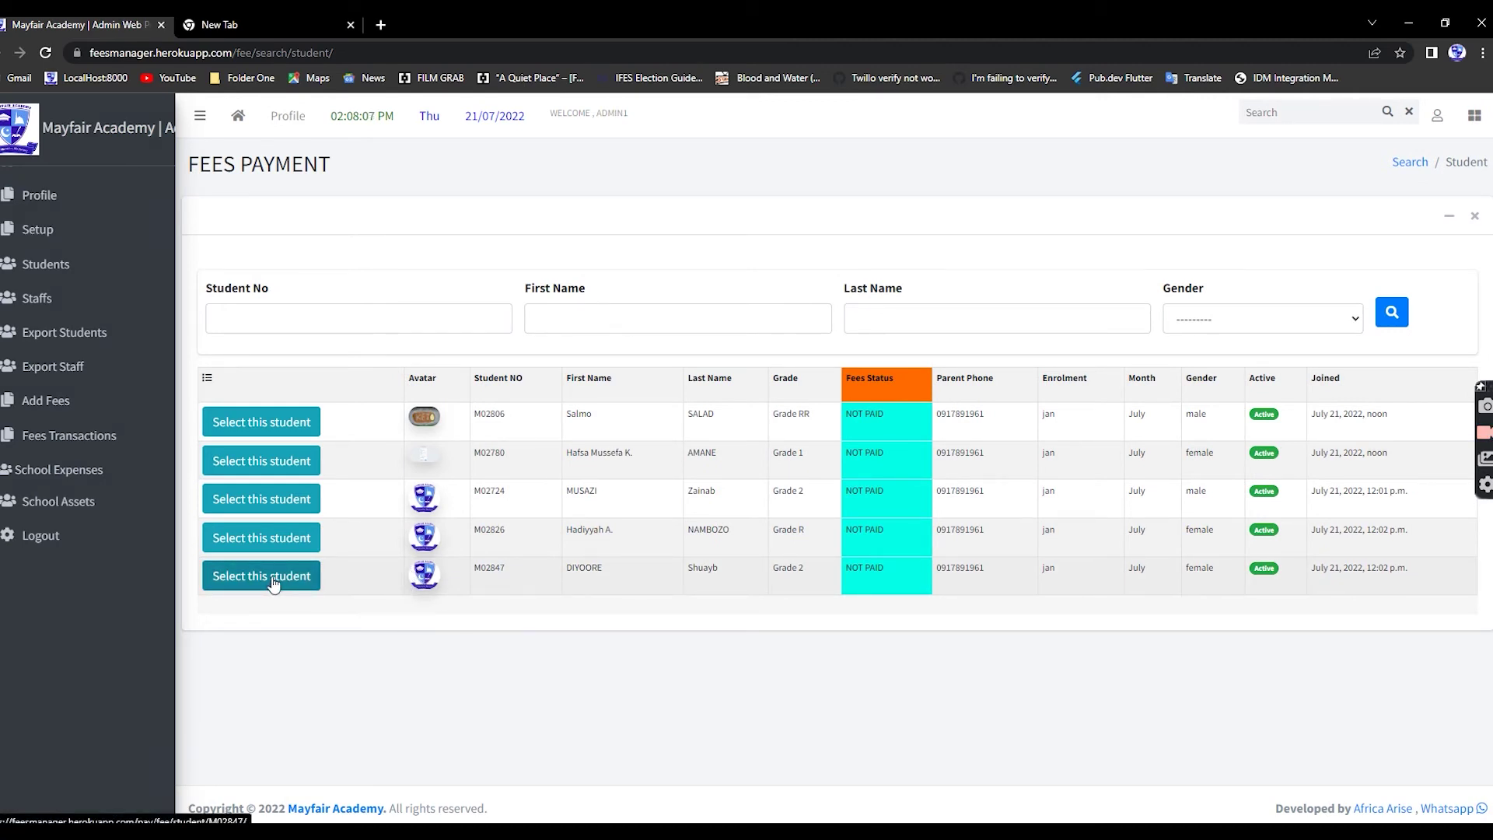
left_click(262, 462)
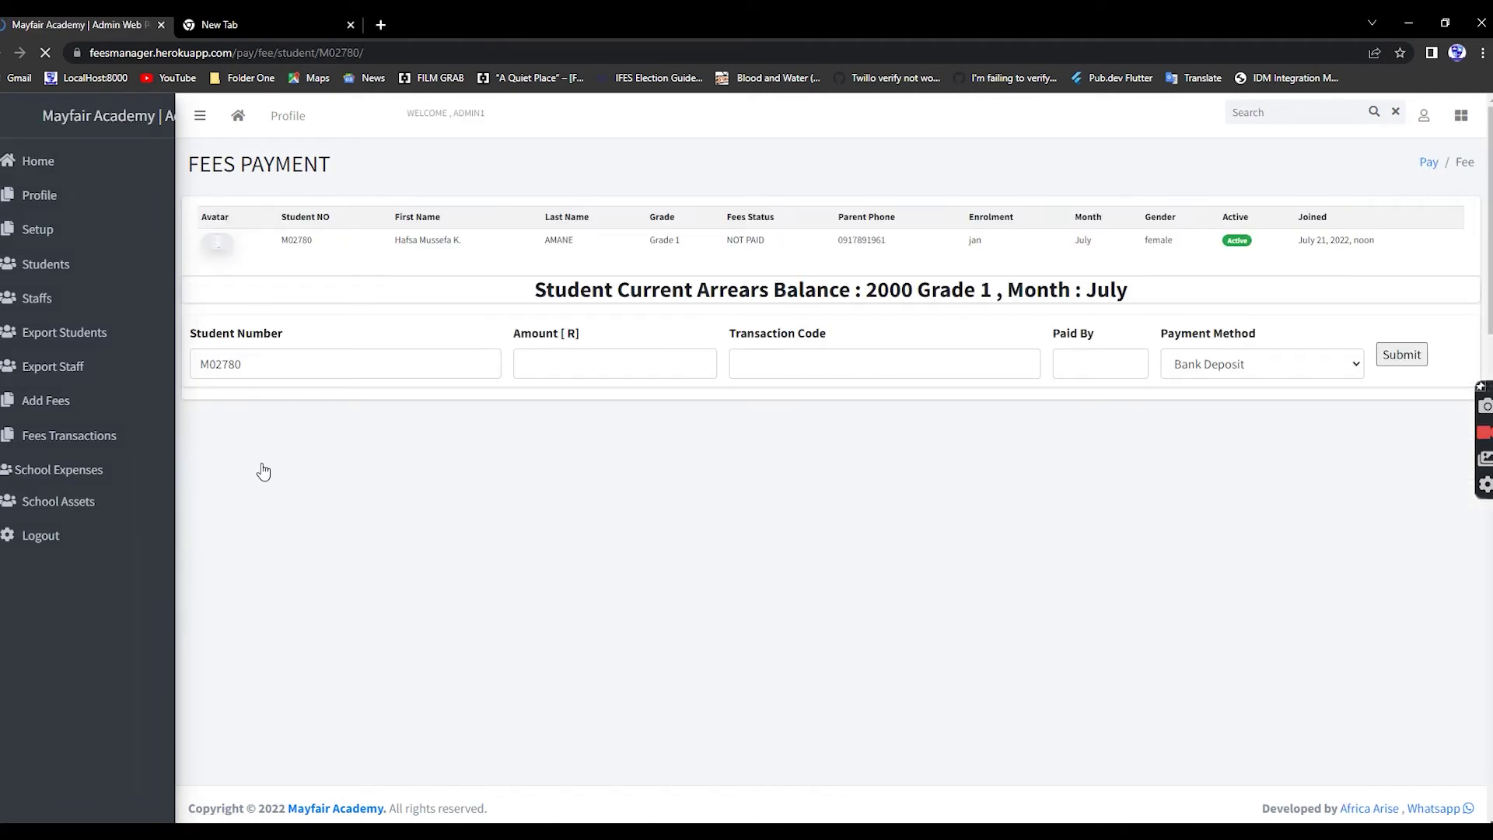
left_click(563, 367)
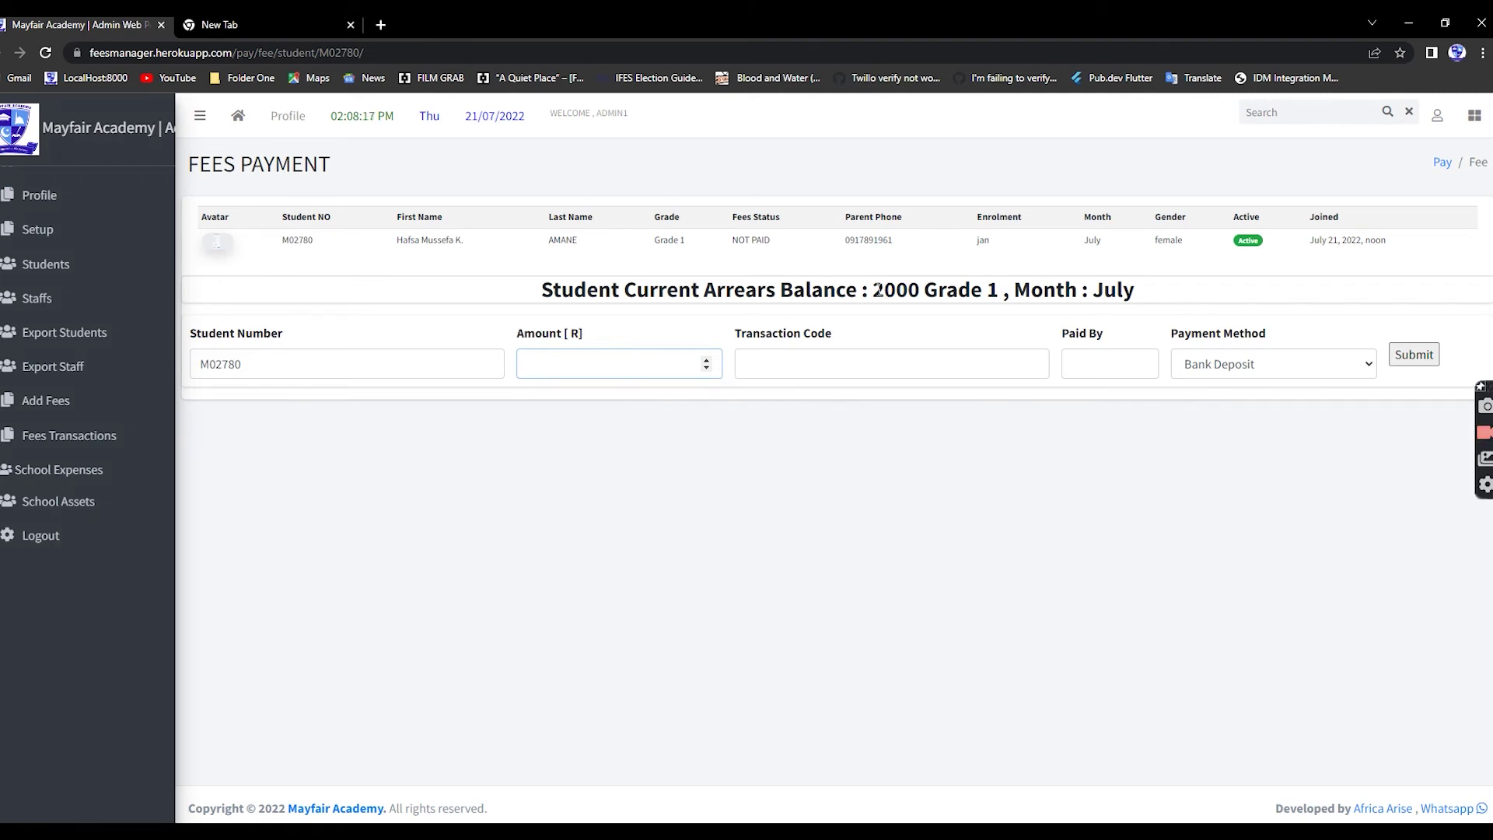
left_click_drag(875, 289, 1209, 295)
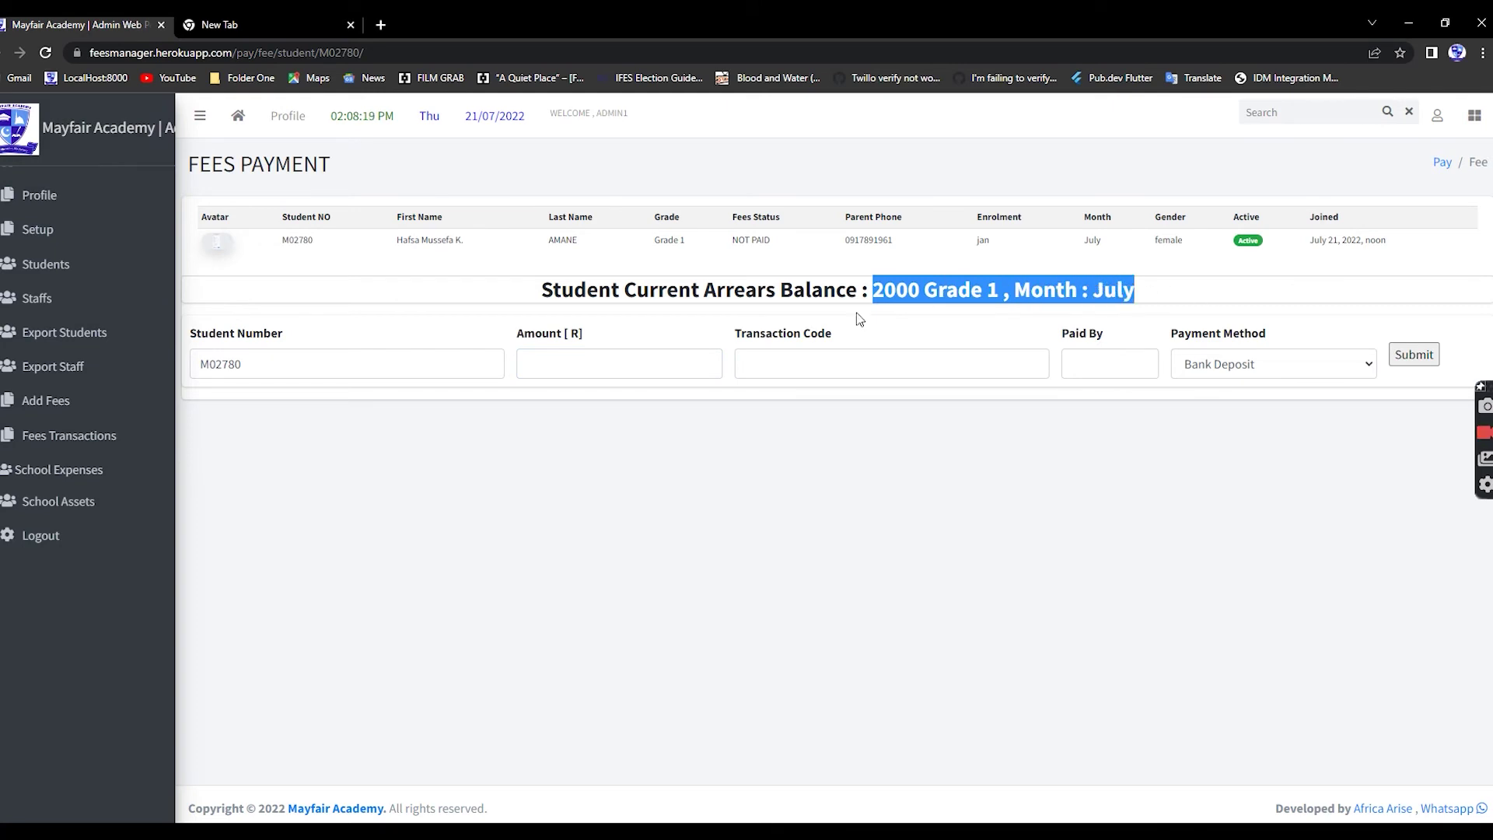
left_click(617, 372)
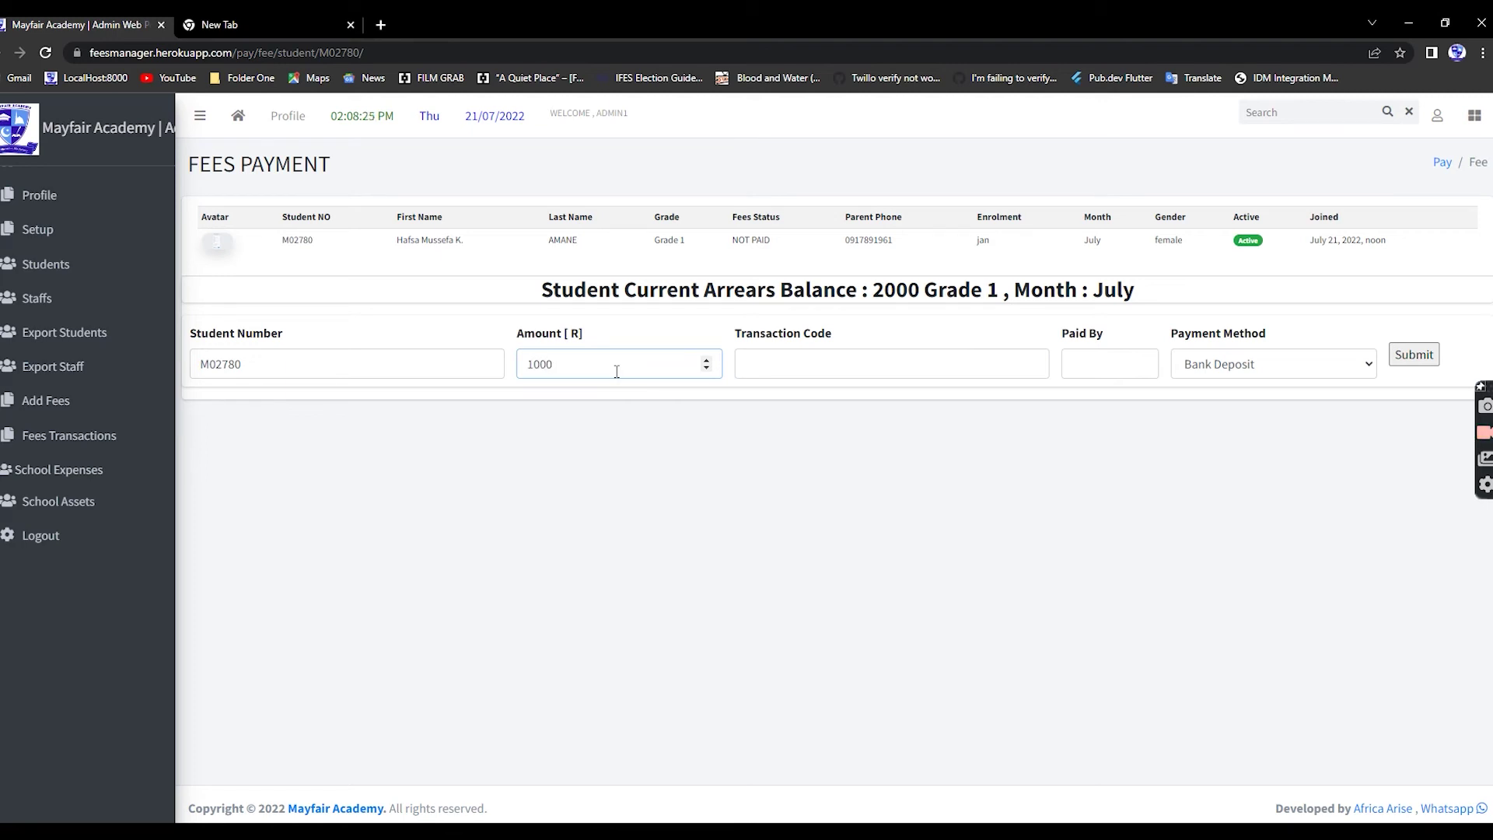
- Add a transaction code and 'father' as payer, keep Bank Deposit, and submit
left_click(780, 363)
type("ddd")
left_click(1111, 358)
type("dff")
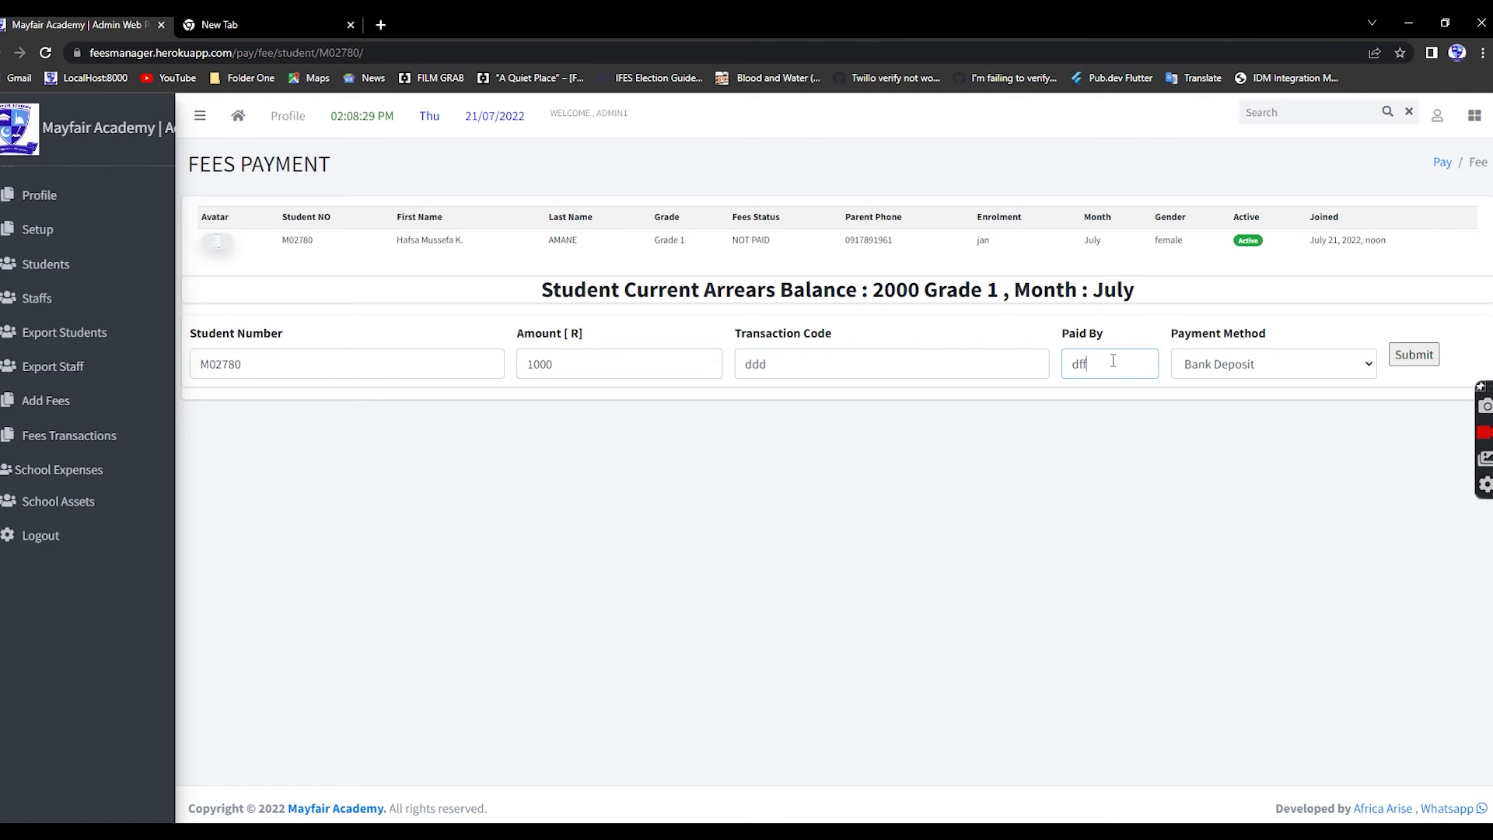
left_click_drag(1122, 364, 992, 356)
type("father")
left_click(1349, 365)
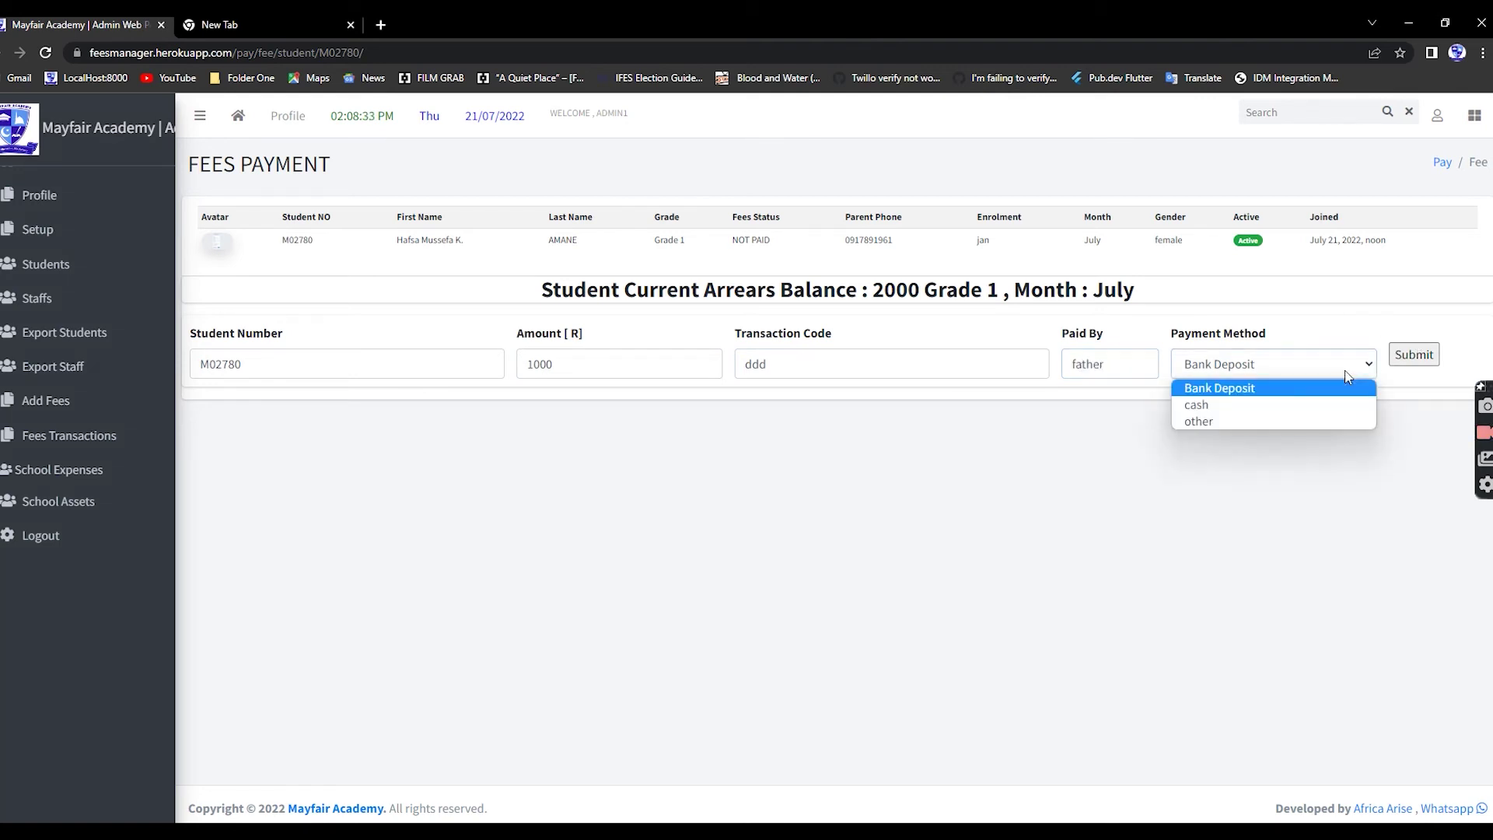
left_click(1260, 397)
left_click(1413, 363)
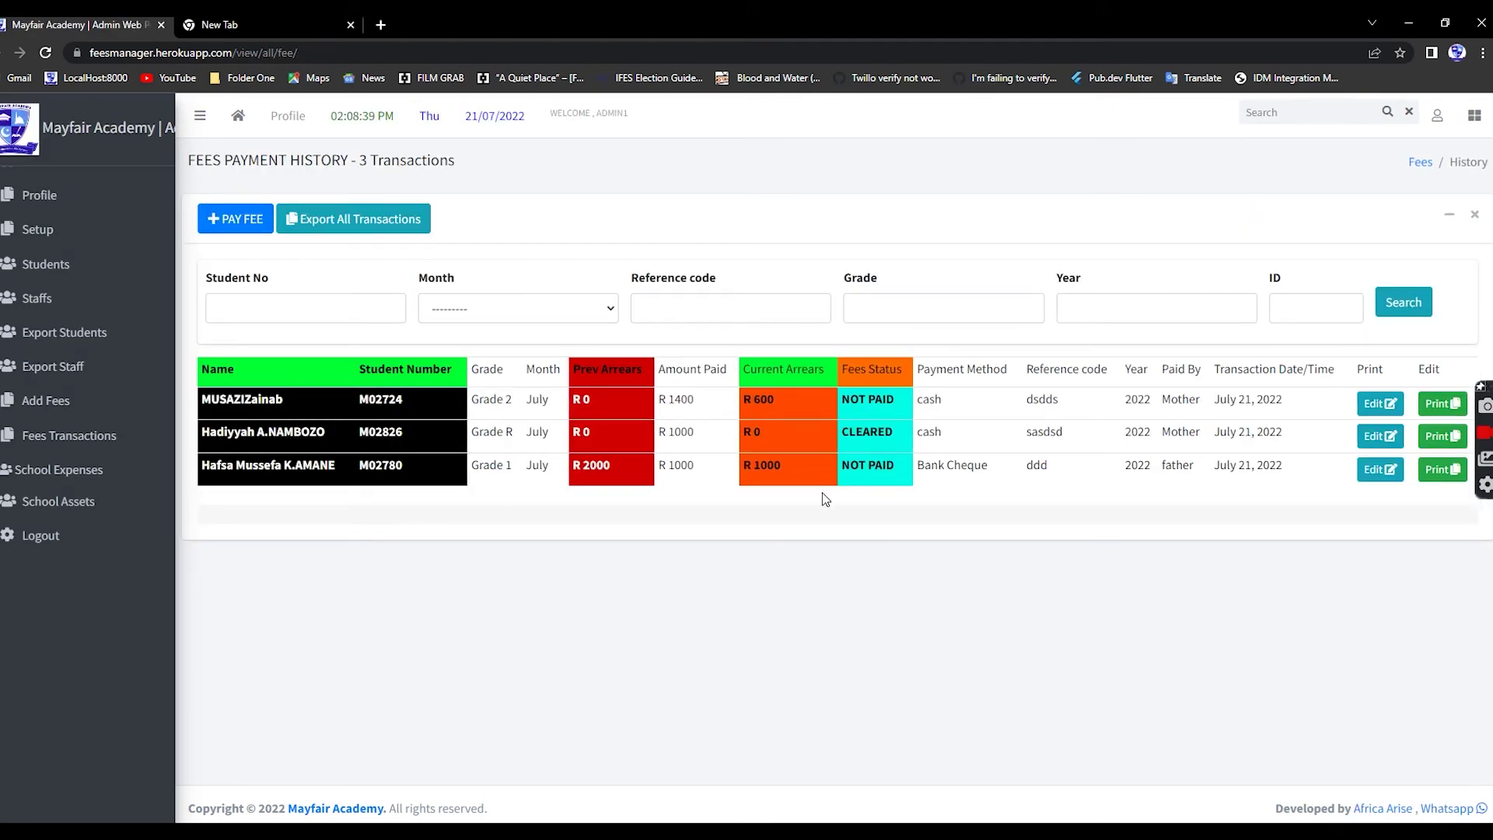
left_click(1380, 469)
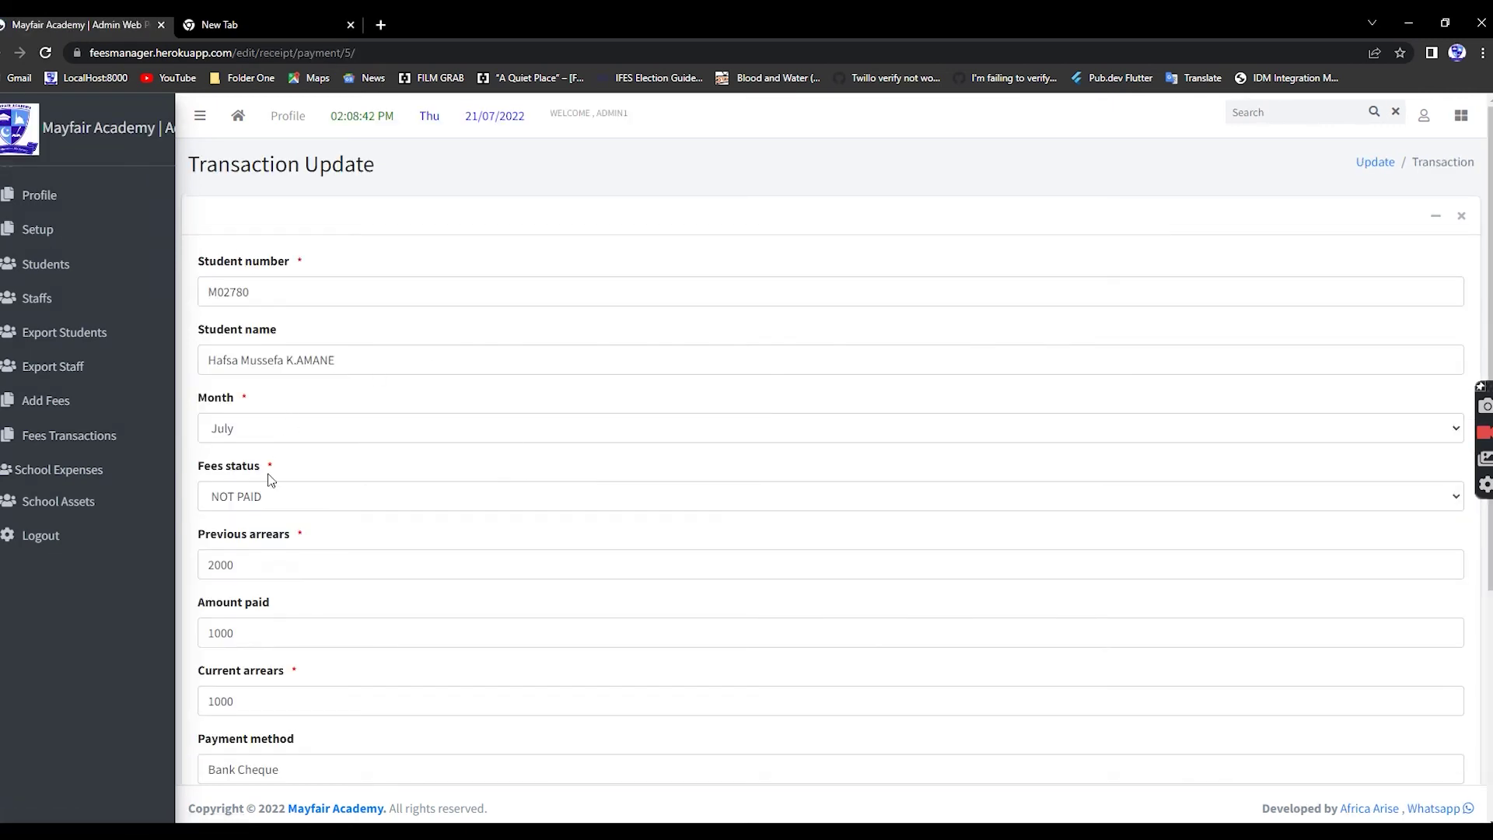
left_click_drag(241, 564, 139, 557)
type("0")
scroll(256, 595, "down", 4)
left_click(241, 743)
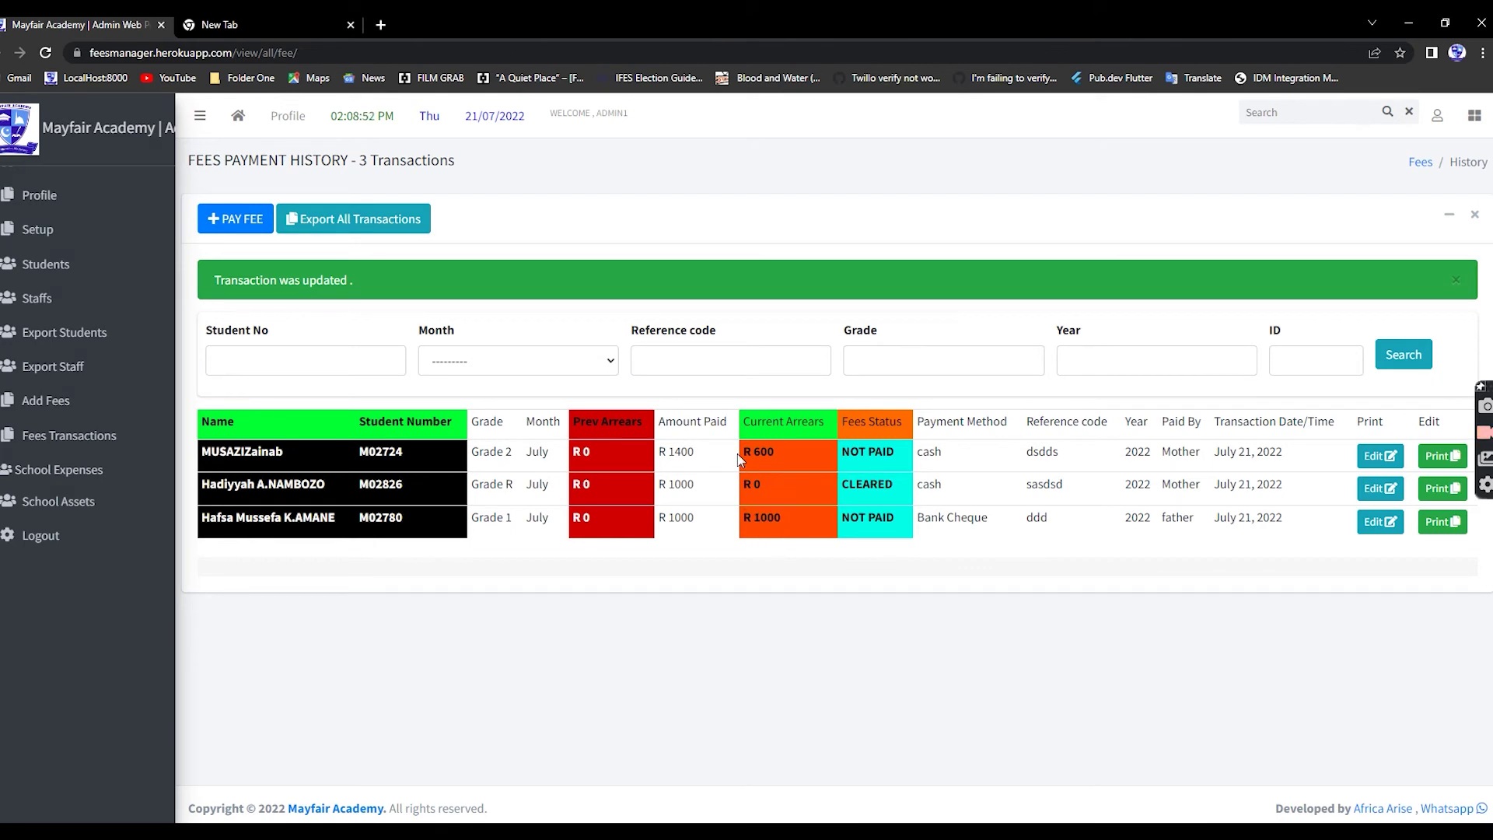
- Reload the fees transactions list and confirm it now holds 3 transactions
triple_click(773, 481)
left_click(893, 595)
left_click(47, 441)
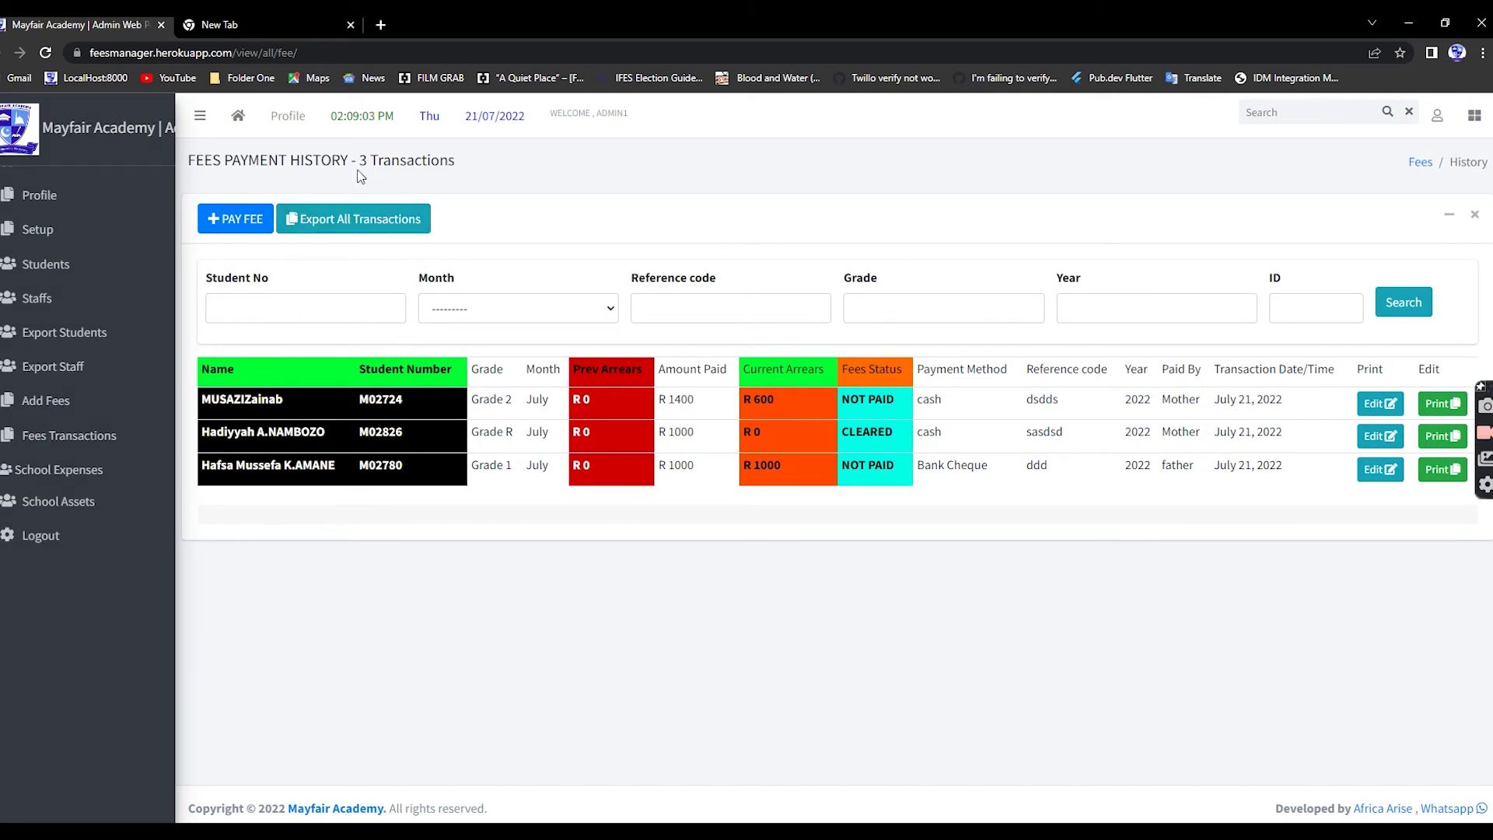
left_click_drag(373, 162, 606, 161)
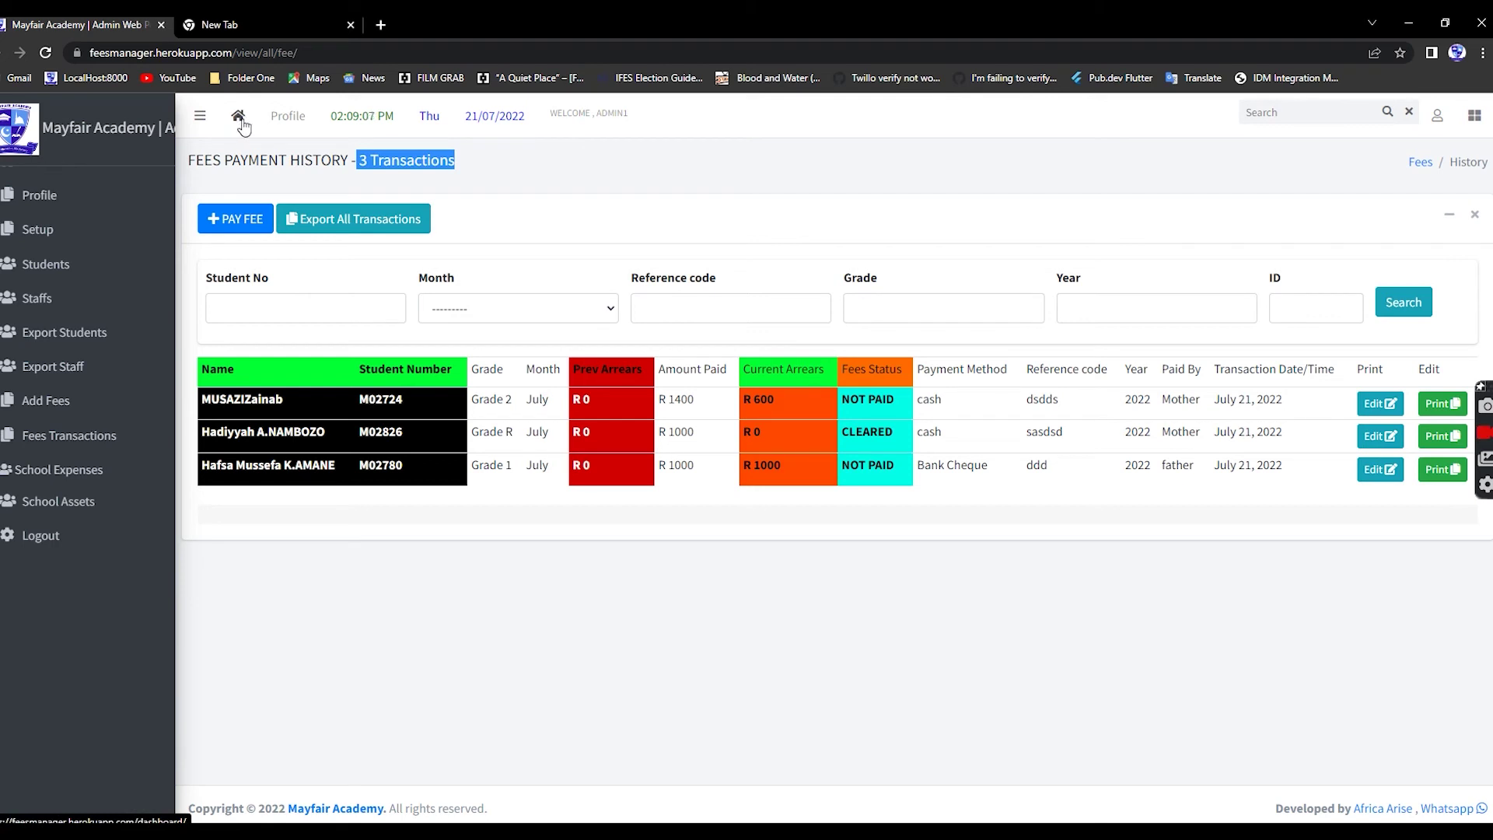
- Open the dashboard and review today's and this month's collections of R 3400
left_click(27, 134)
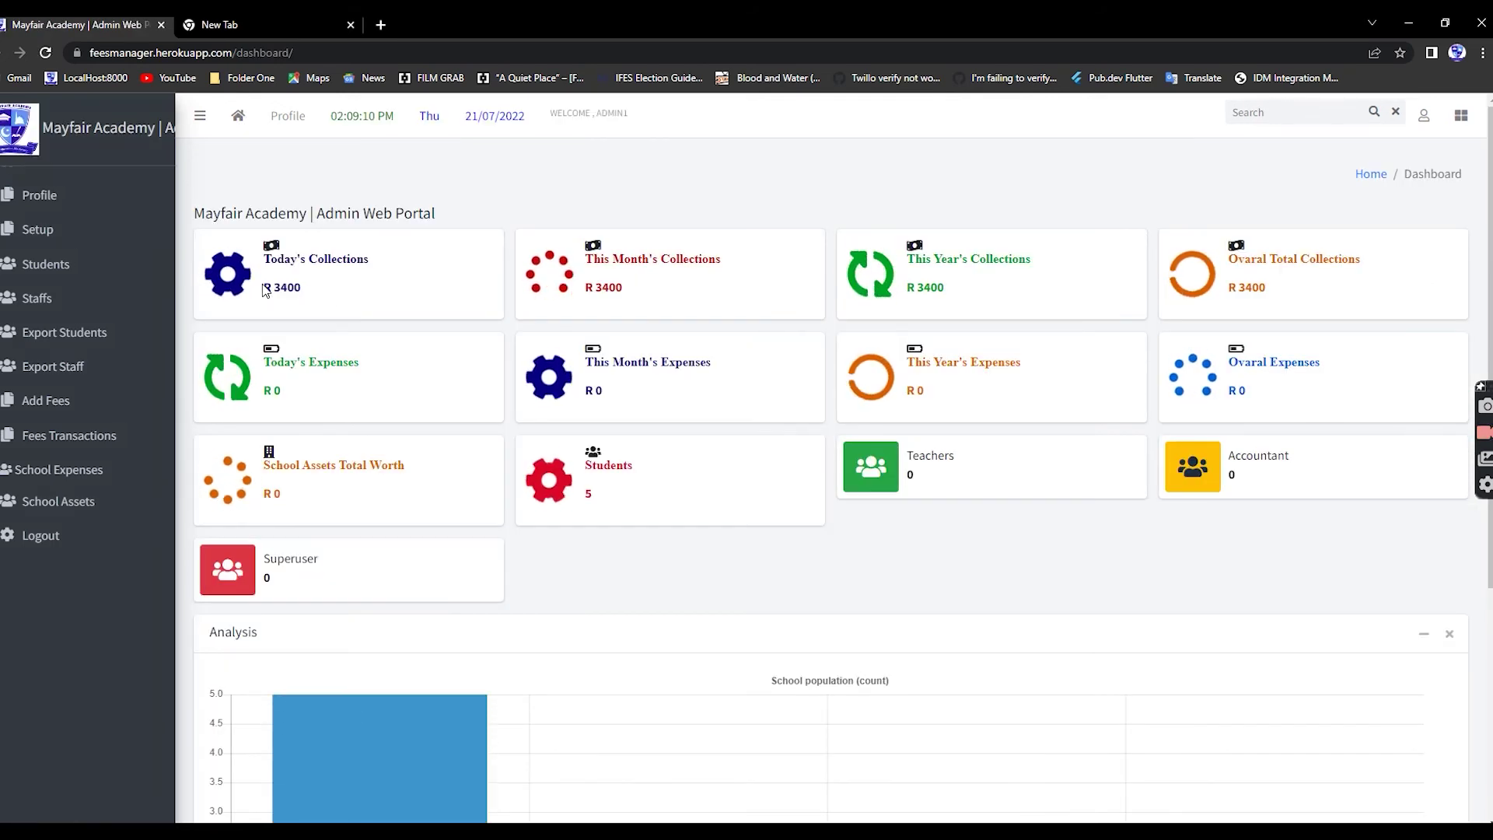
left_click_drag(266, 291, 416, 303)
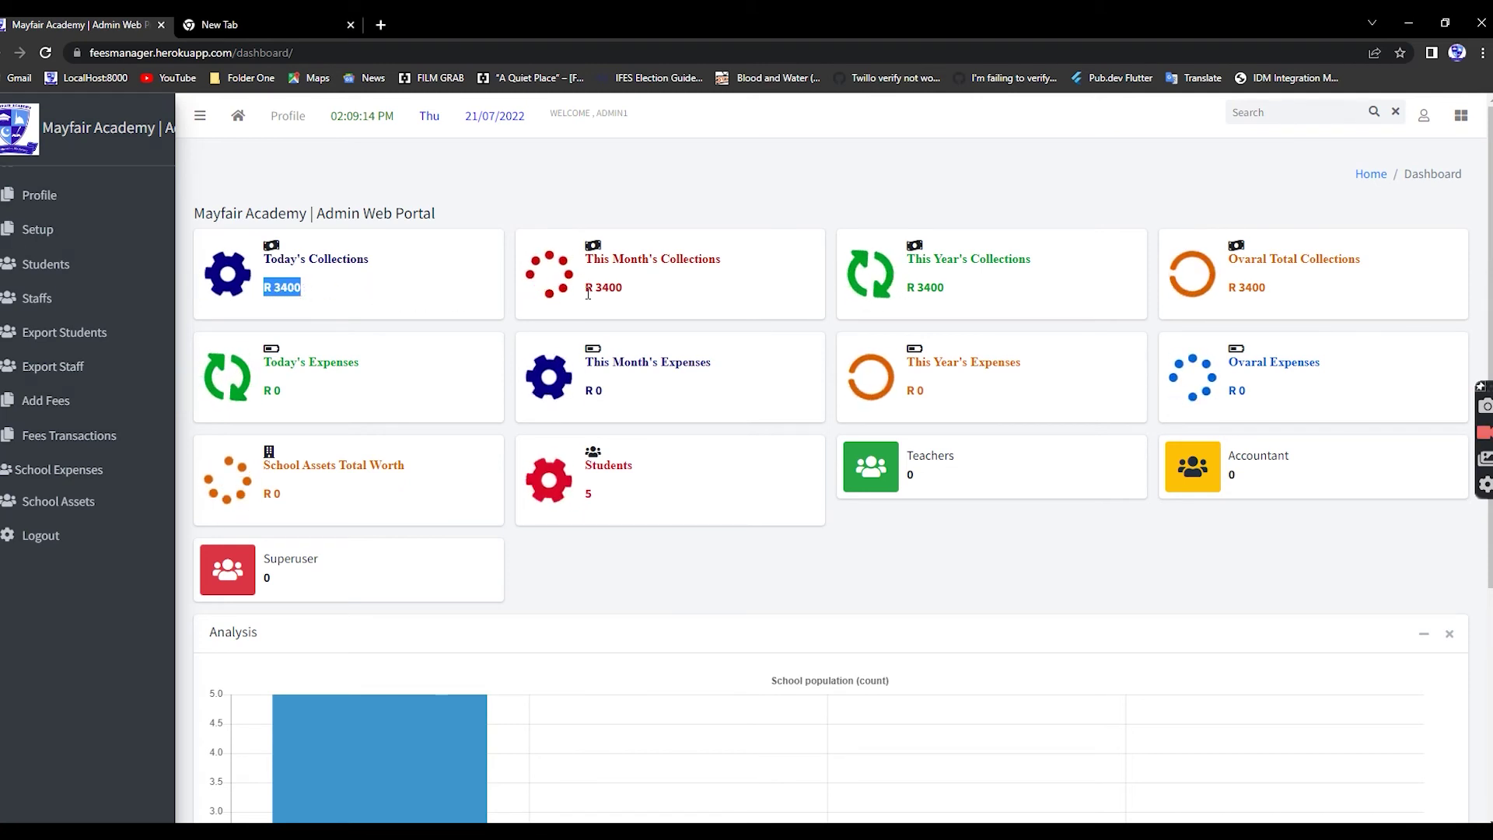
left_click(622, 302)
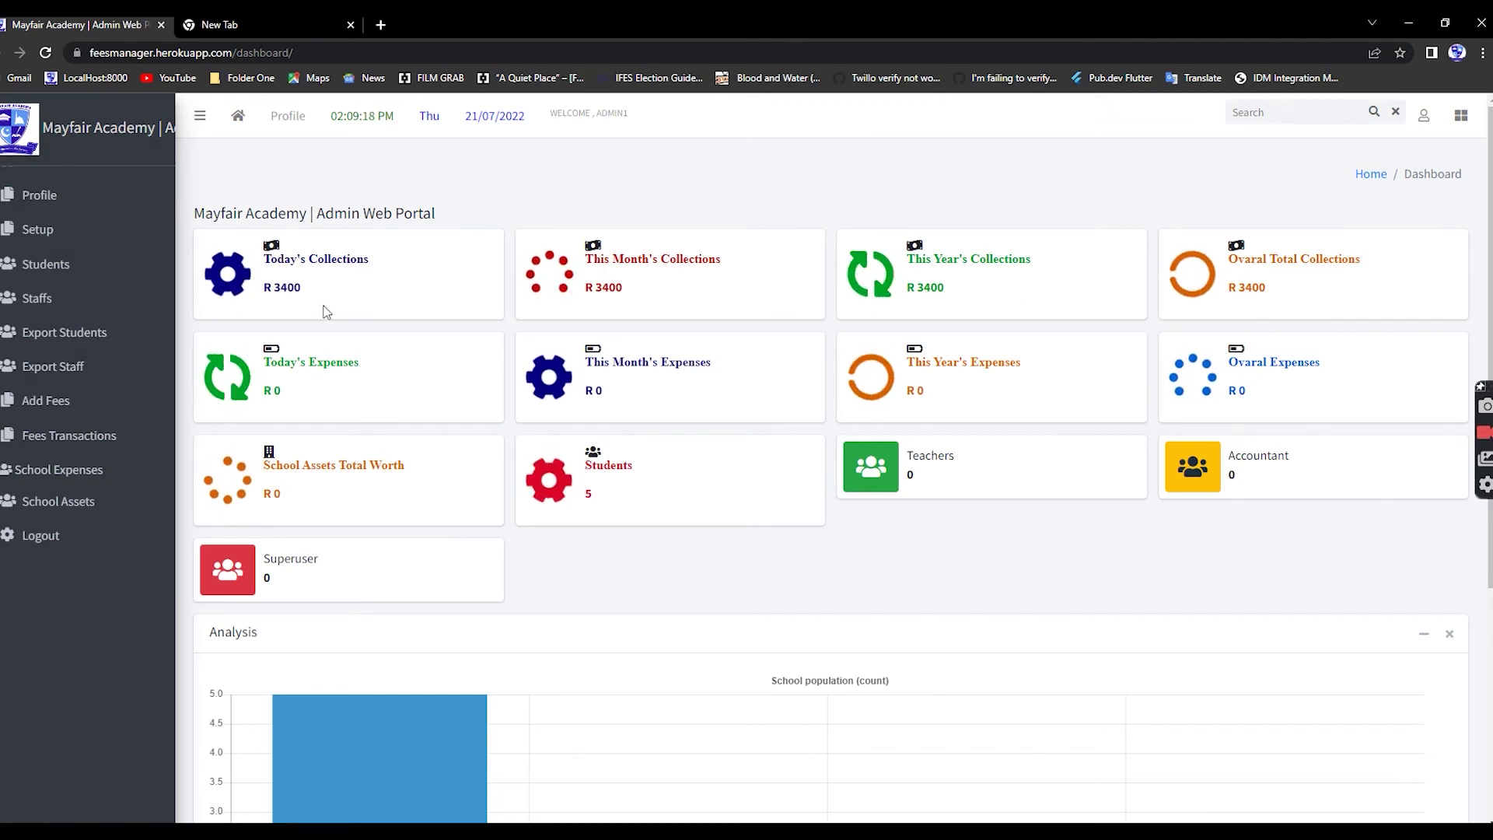
left_click_drag(324, 310, 263, 276)
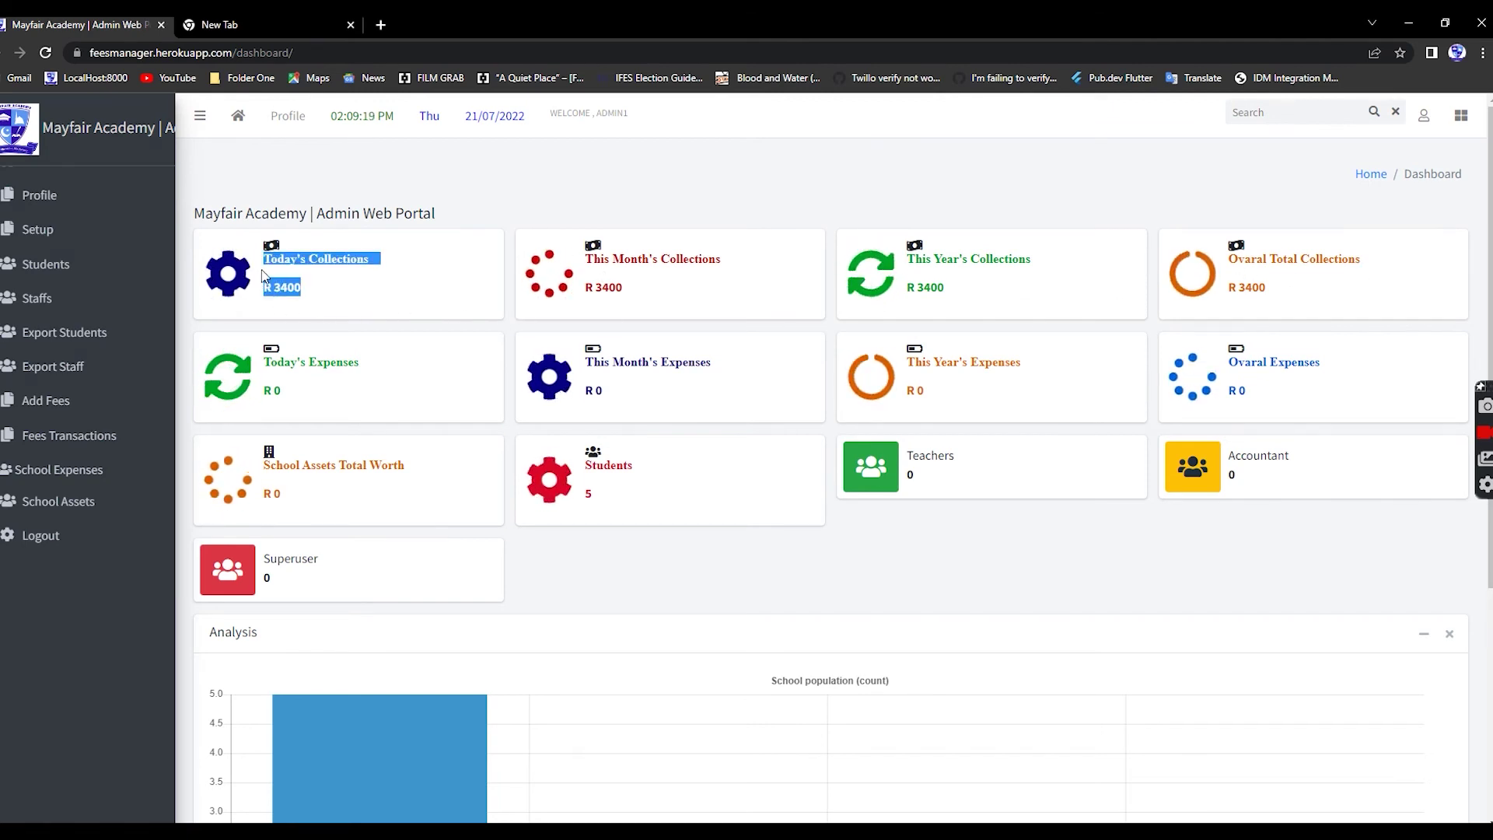
left_click(335, 294)
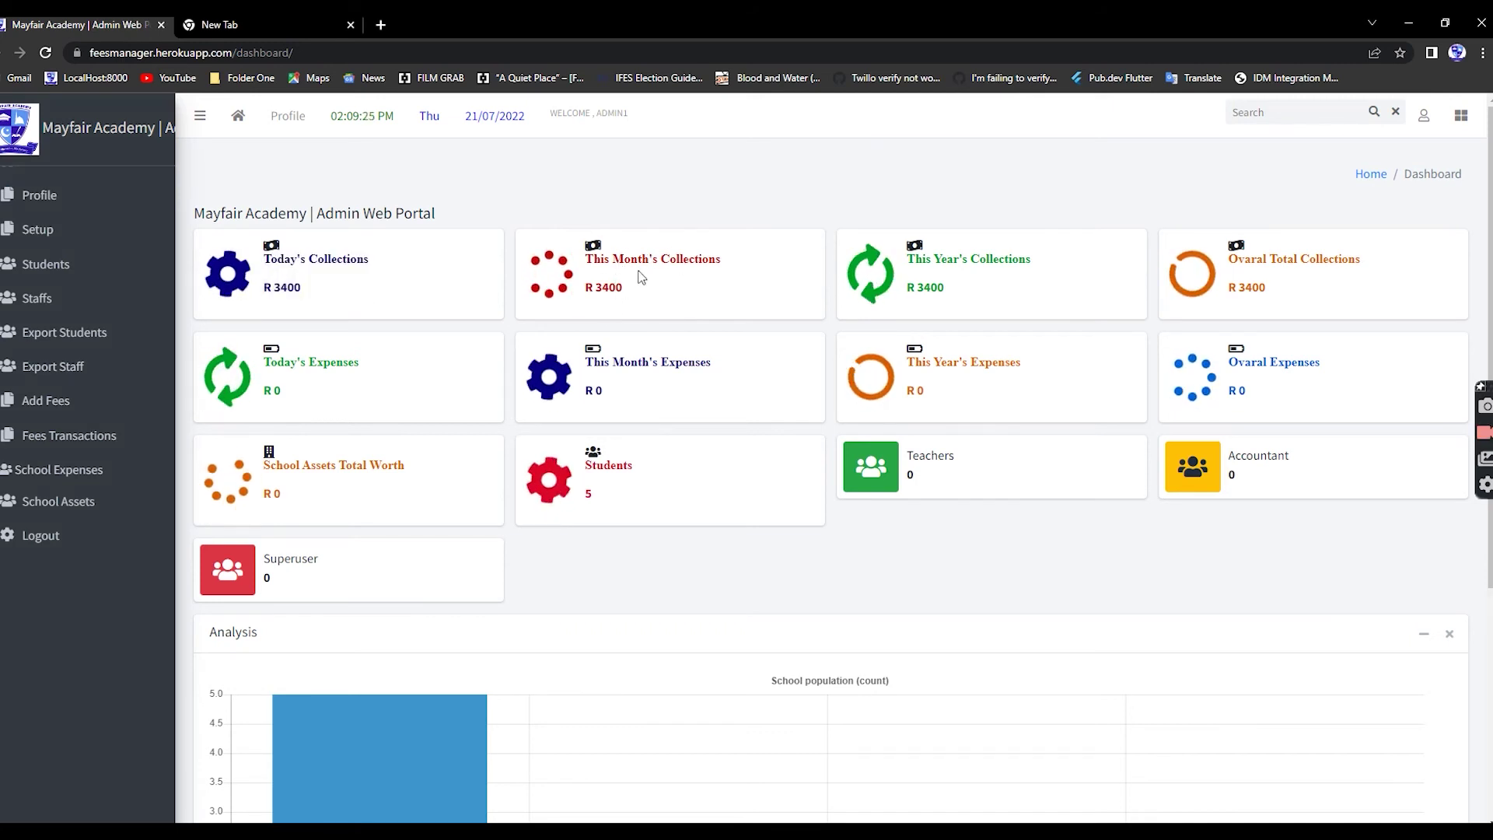
left_click_drag(584, 288, 659, 293)
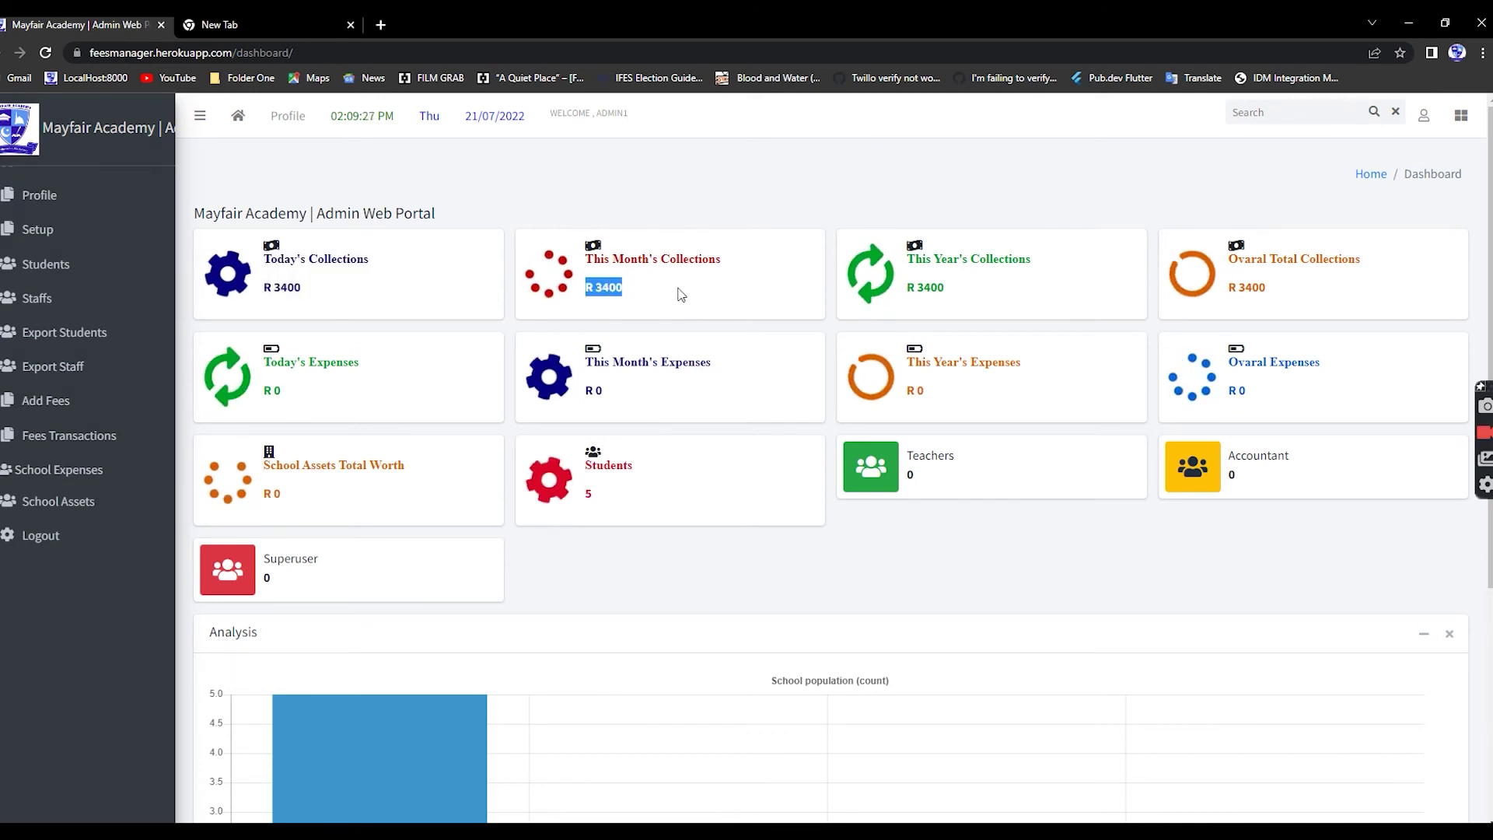
left_click(687, 294)
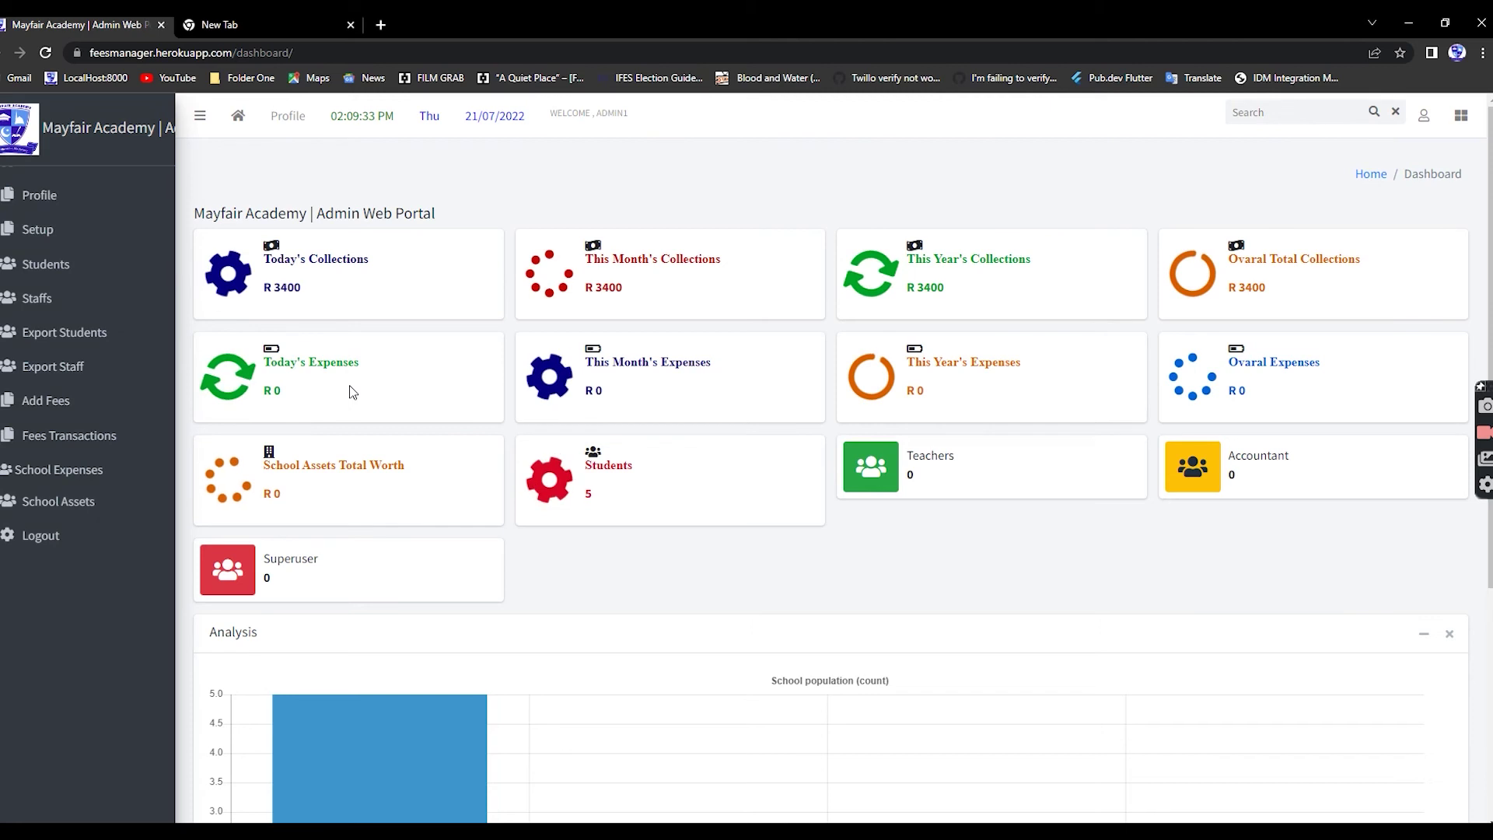
- Start a new school expense: item 1, Electric cable, cost 200
left_click(61, 476)
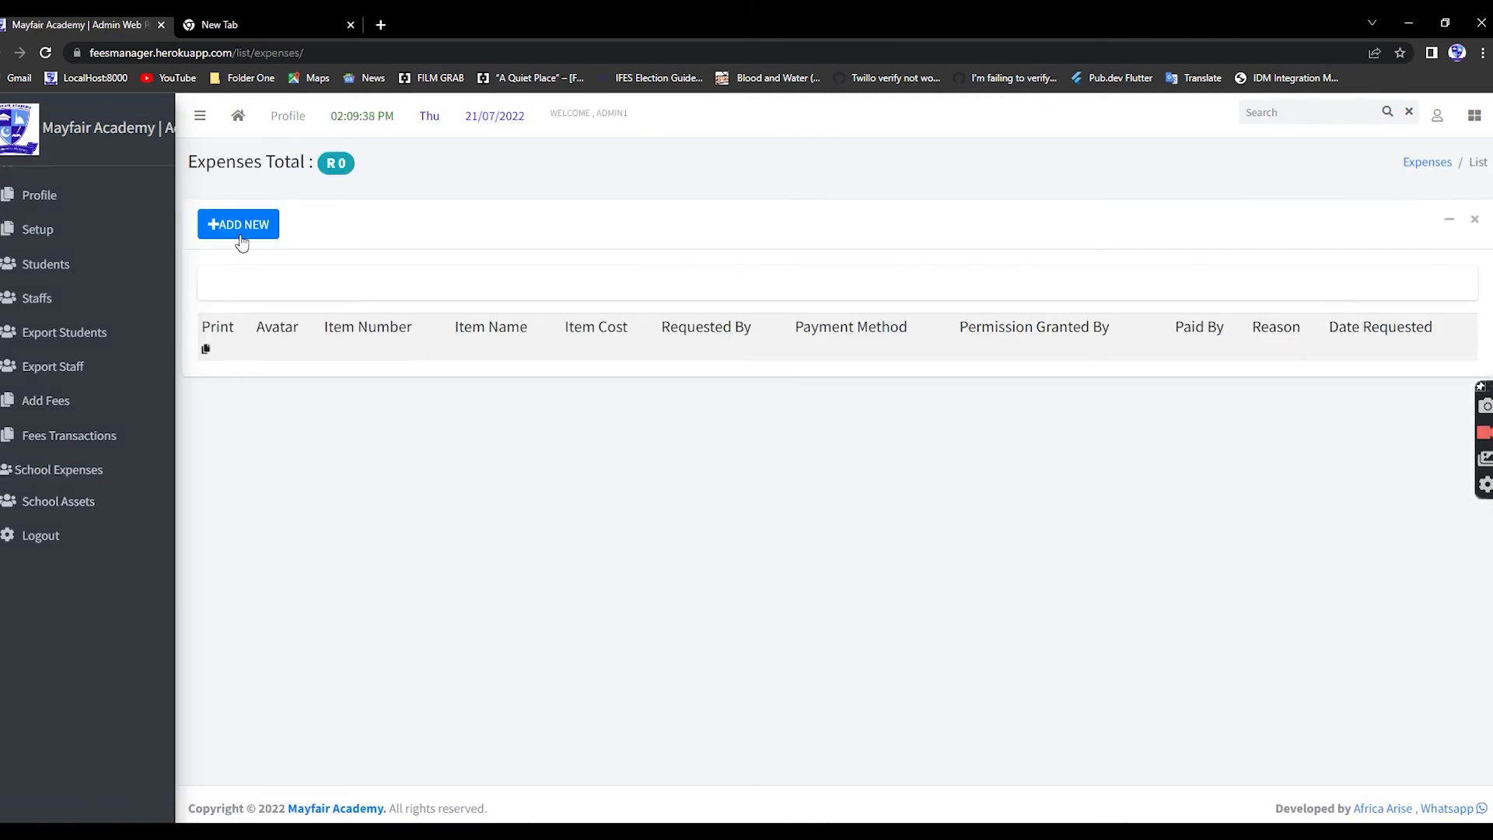
left_click(243, 227)
left_click(249, 304)
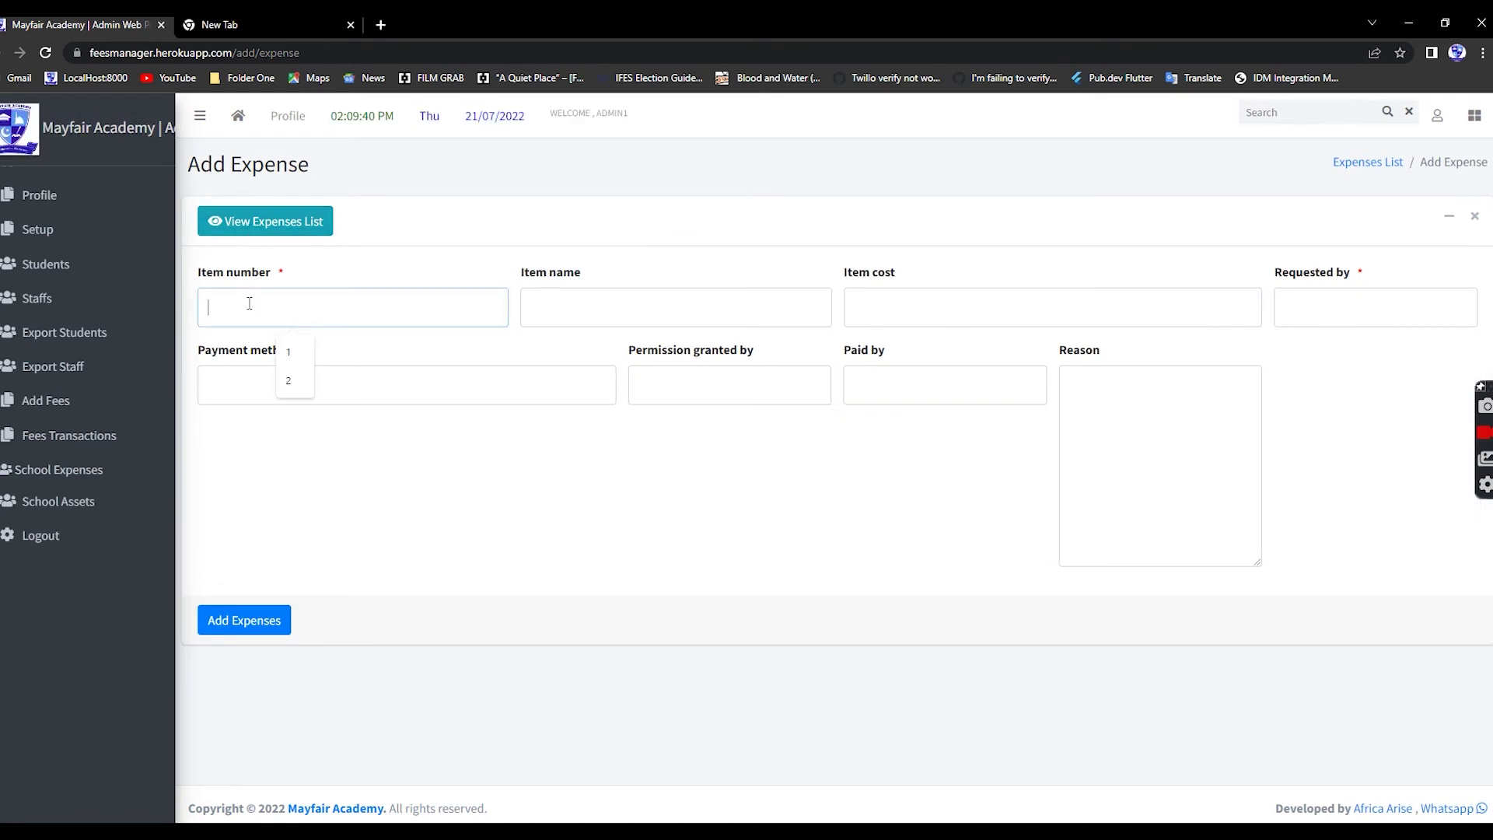
type("q")
left_click(599, 312)
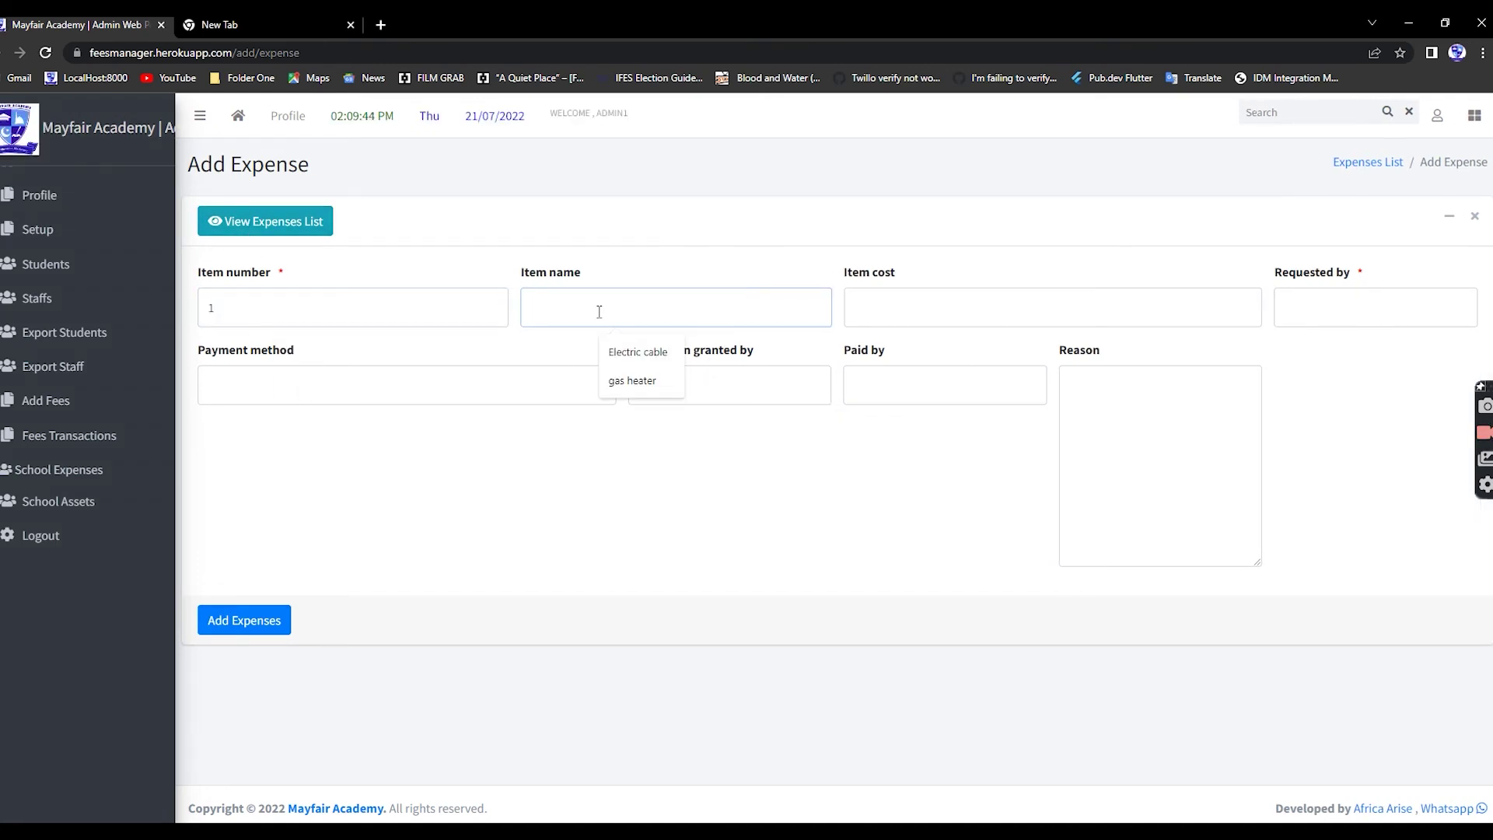
left_click(636, 352)
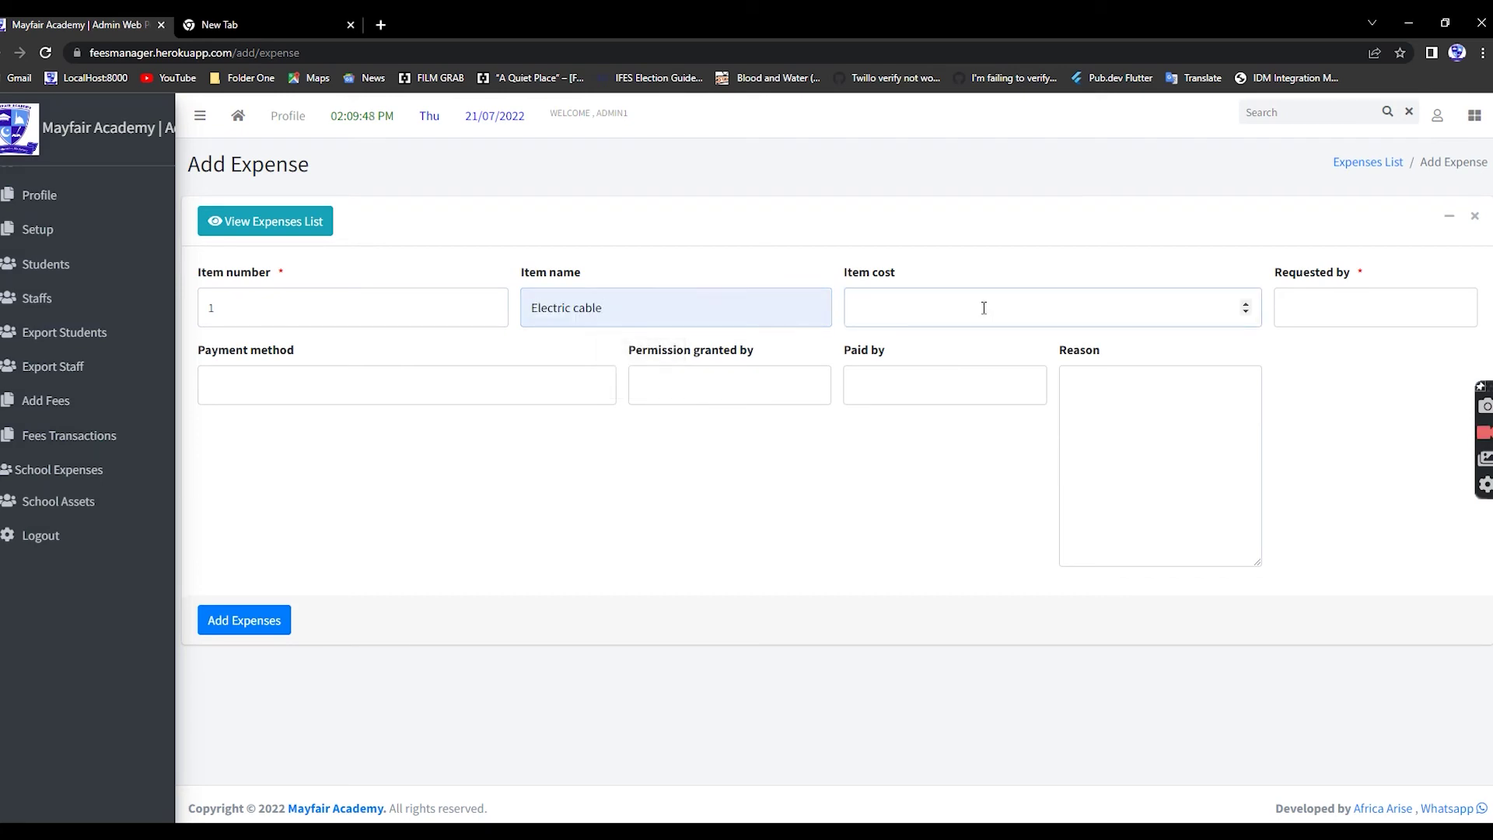
type("200")
- Fill in requester, cash payment, approver, payer and reason, then add the expense
left_click(1374, 314)
left_click(1373, 351)
left_click(410, 383)
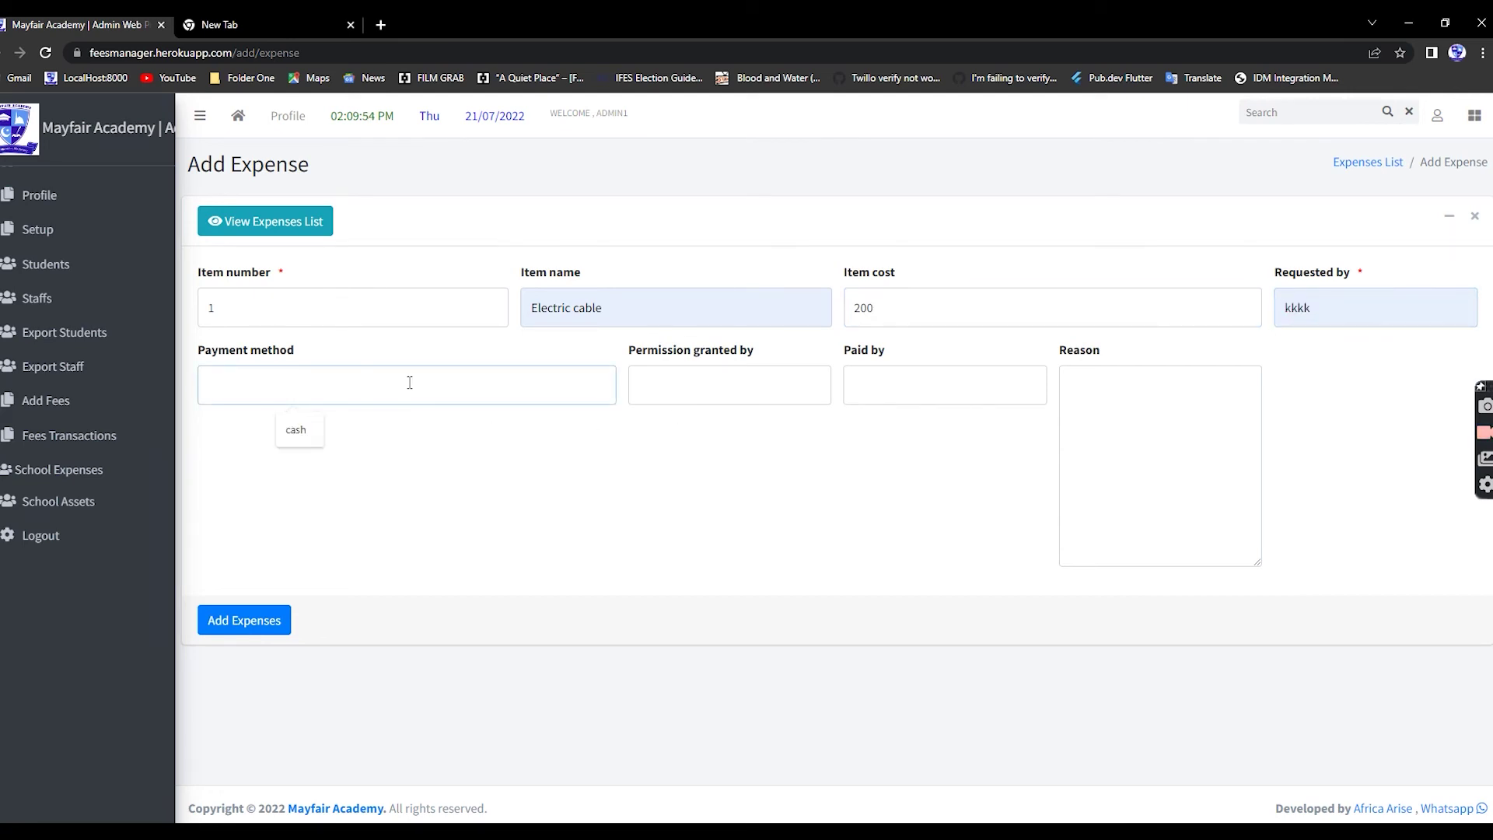
left_click(300, 438)
left_click(681, 389)
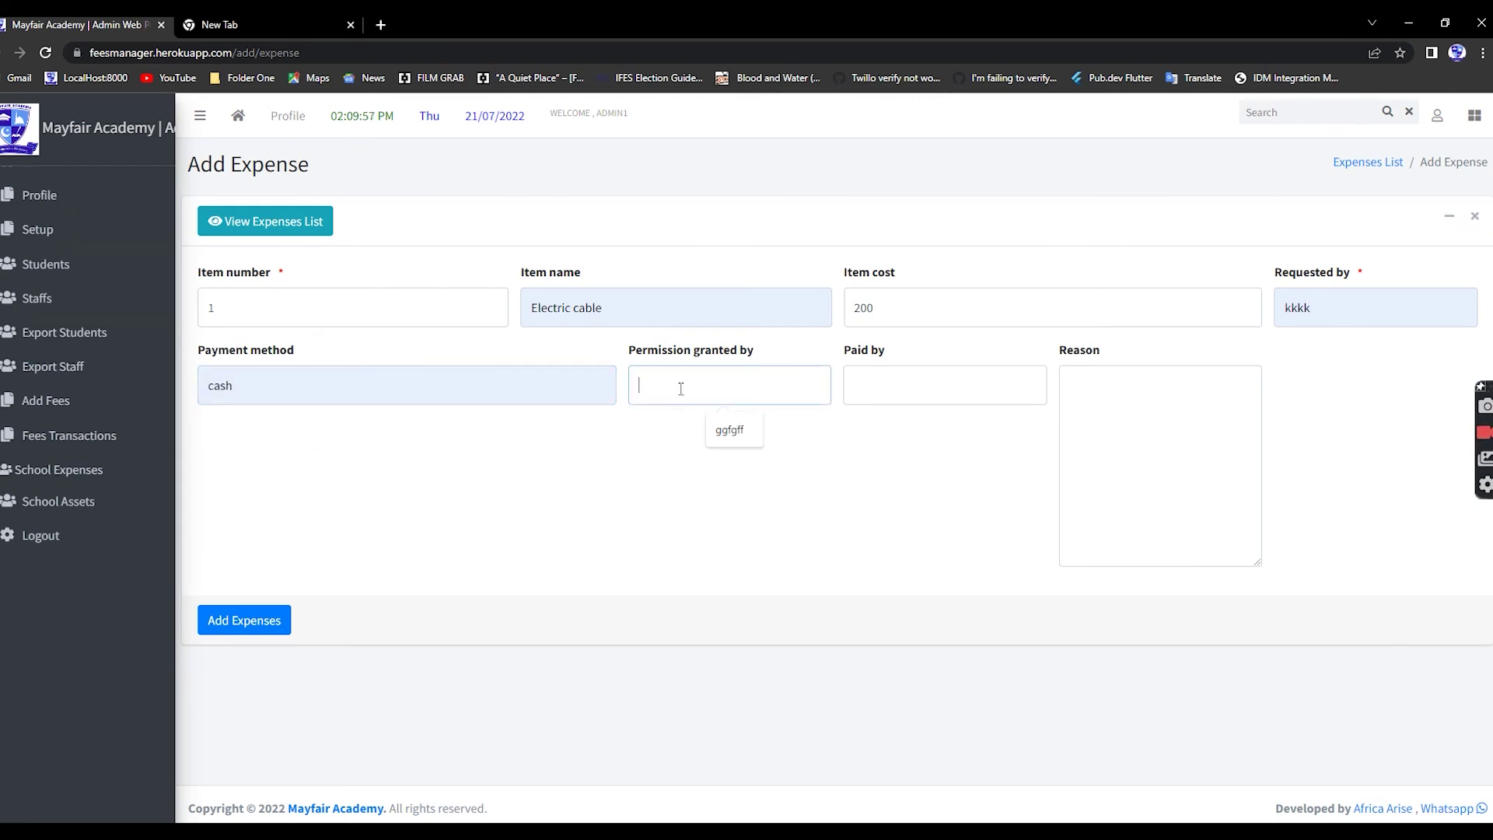
left_click(739, 439)
left_click(908, 390)
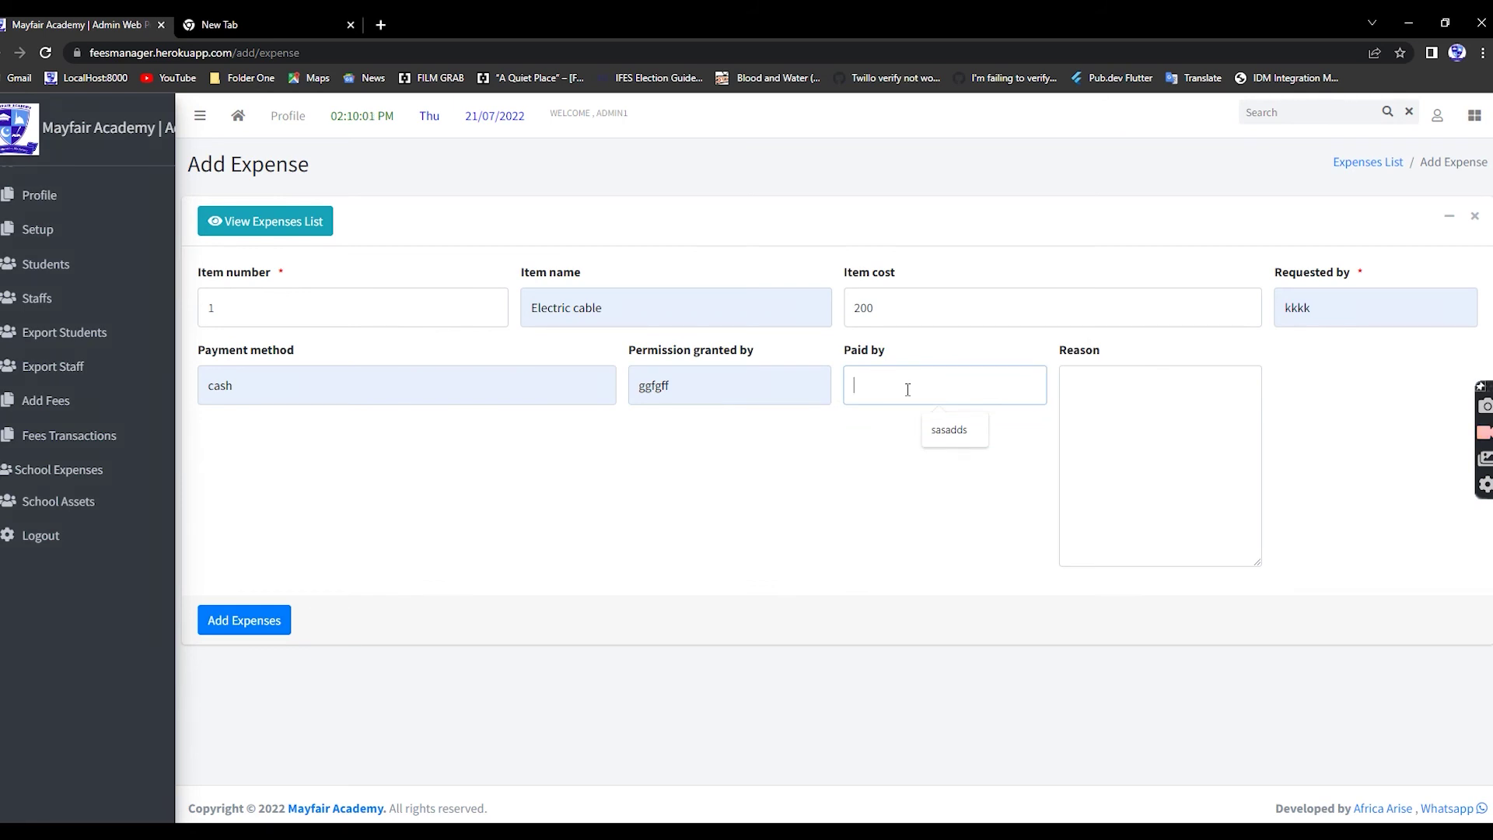
left_click(949, 430)
left_click(1081, 427)
type("sddsdsd")
left_click(279, 617)
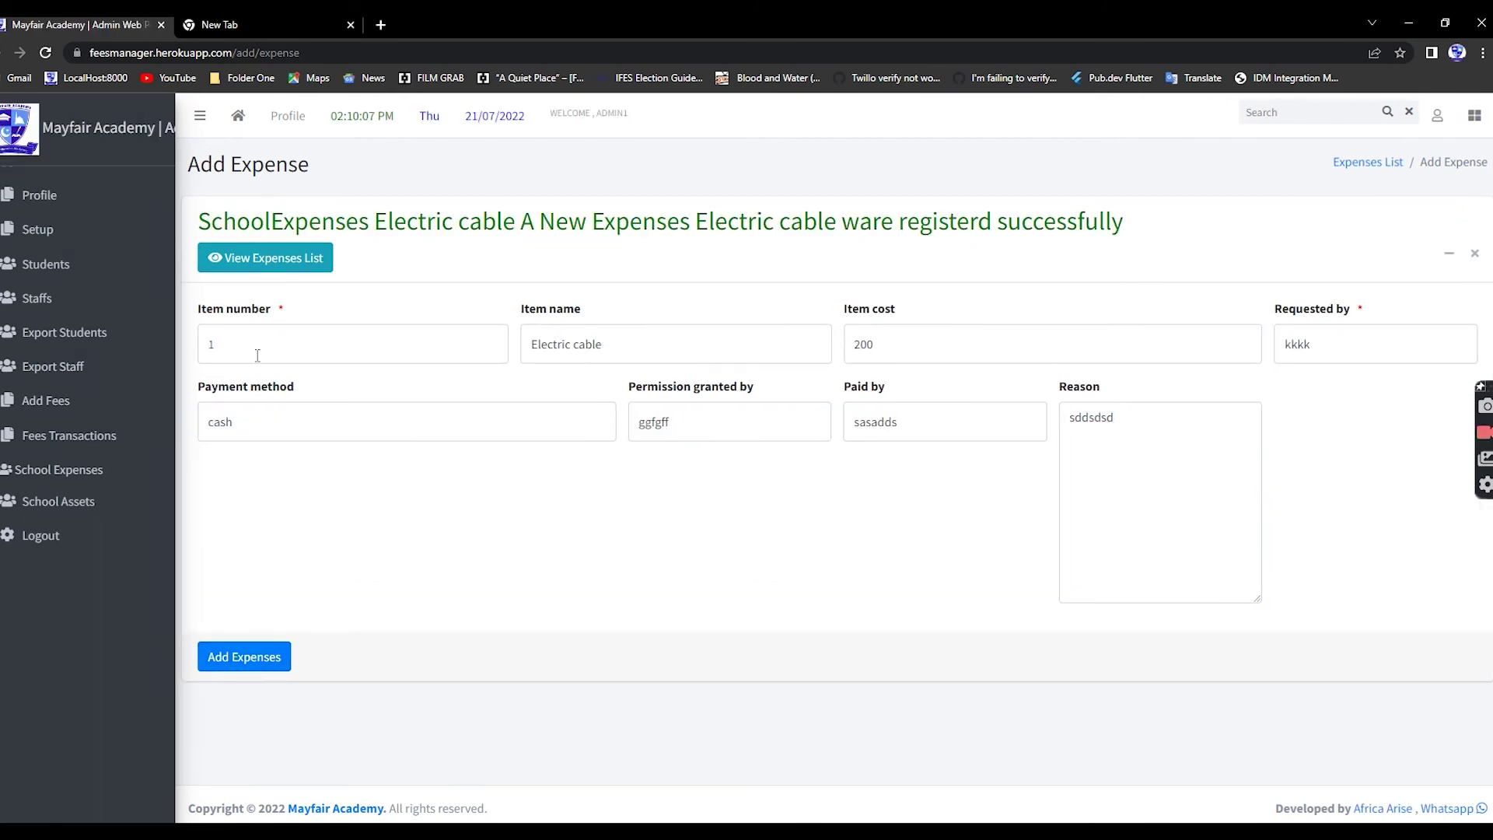
- Add expense item 2, Gas Heater, cost 1475, with reason 'winter'
left_click(257, 350)
key("BackSpace")
type("2")
left_click_drag(610, 344, 495, 347)
type("Gas Heater")
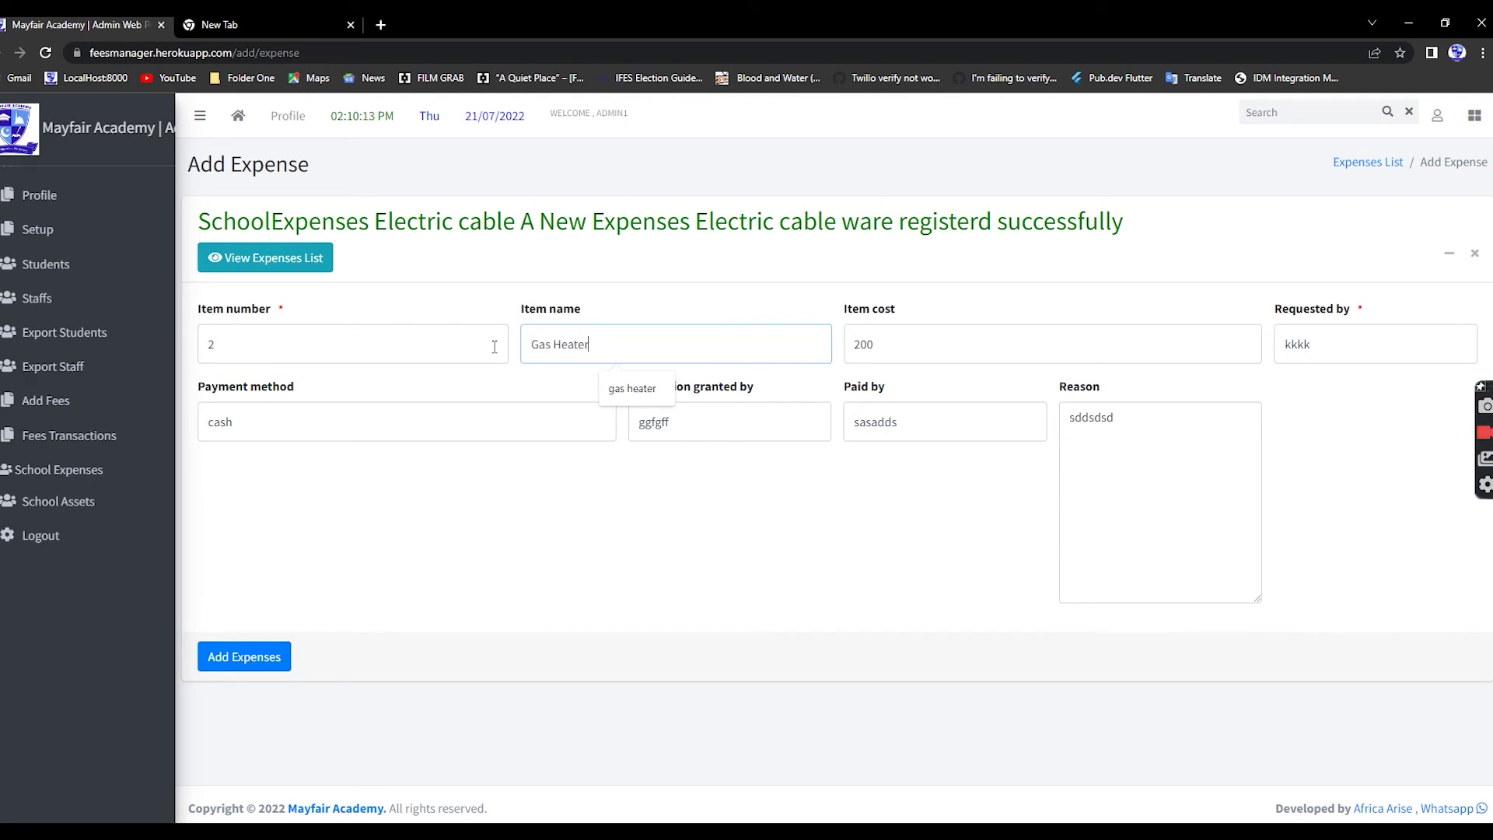
key("Tab")
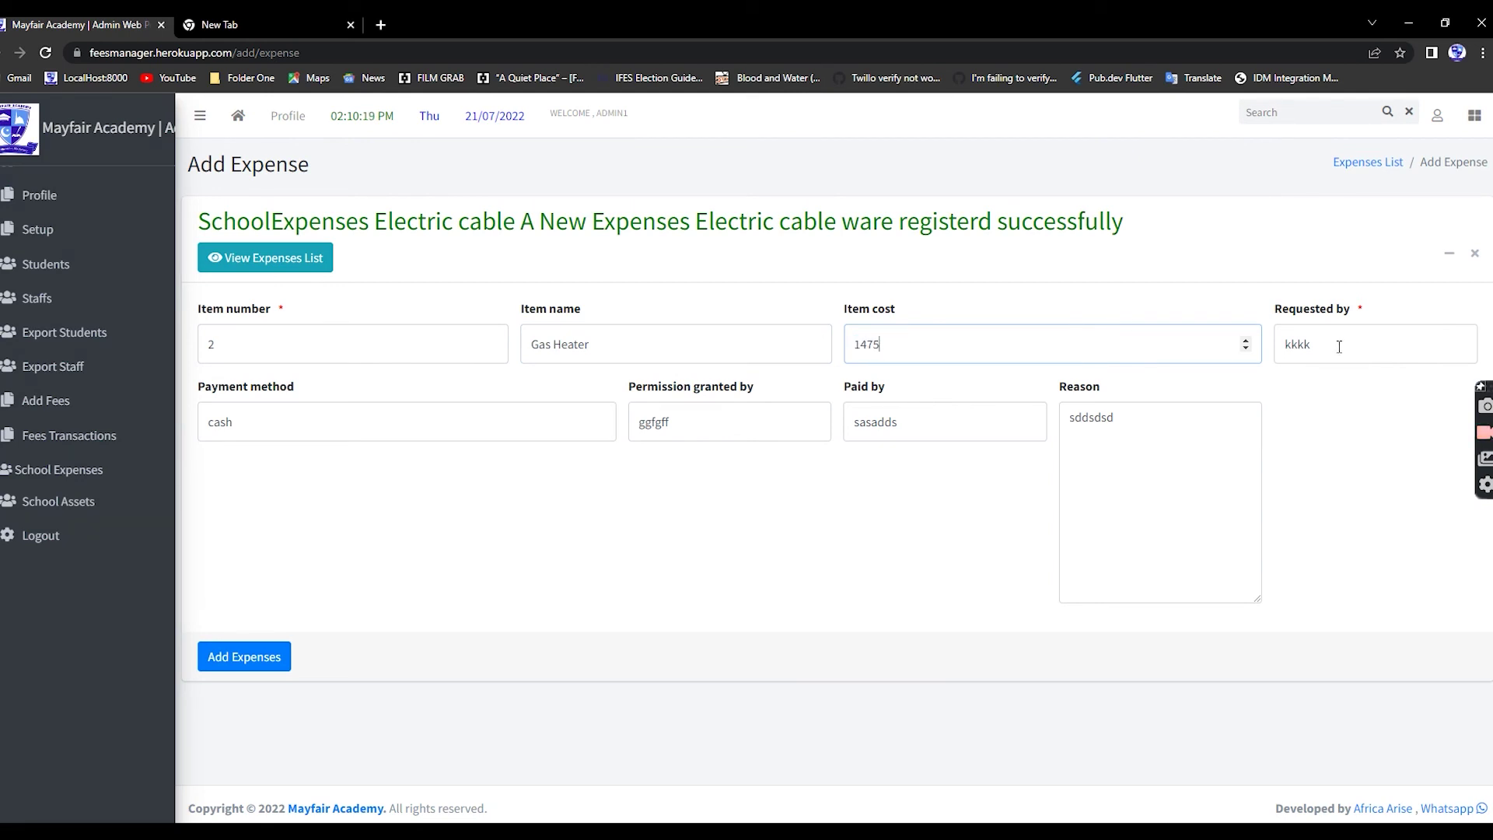
double_click(1068, 420)
left_click(1145, 453)
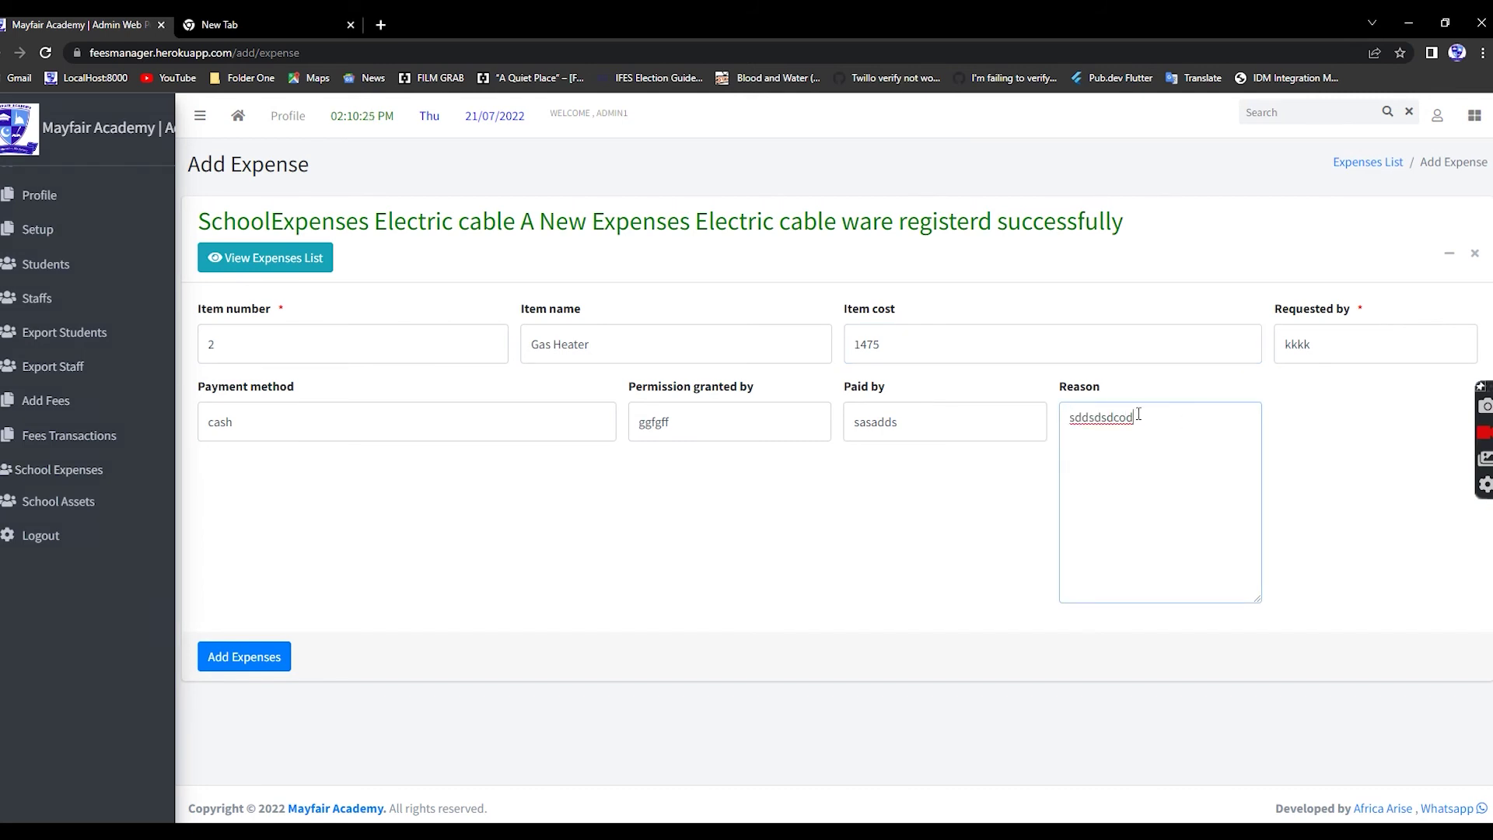
type("cold")
left_click_drag(1140, 415, 1035, 411)
type("winter")
left_click(248, 657)
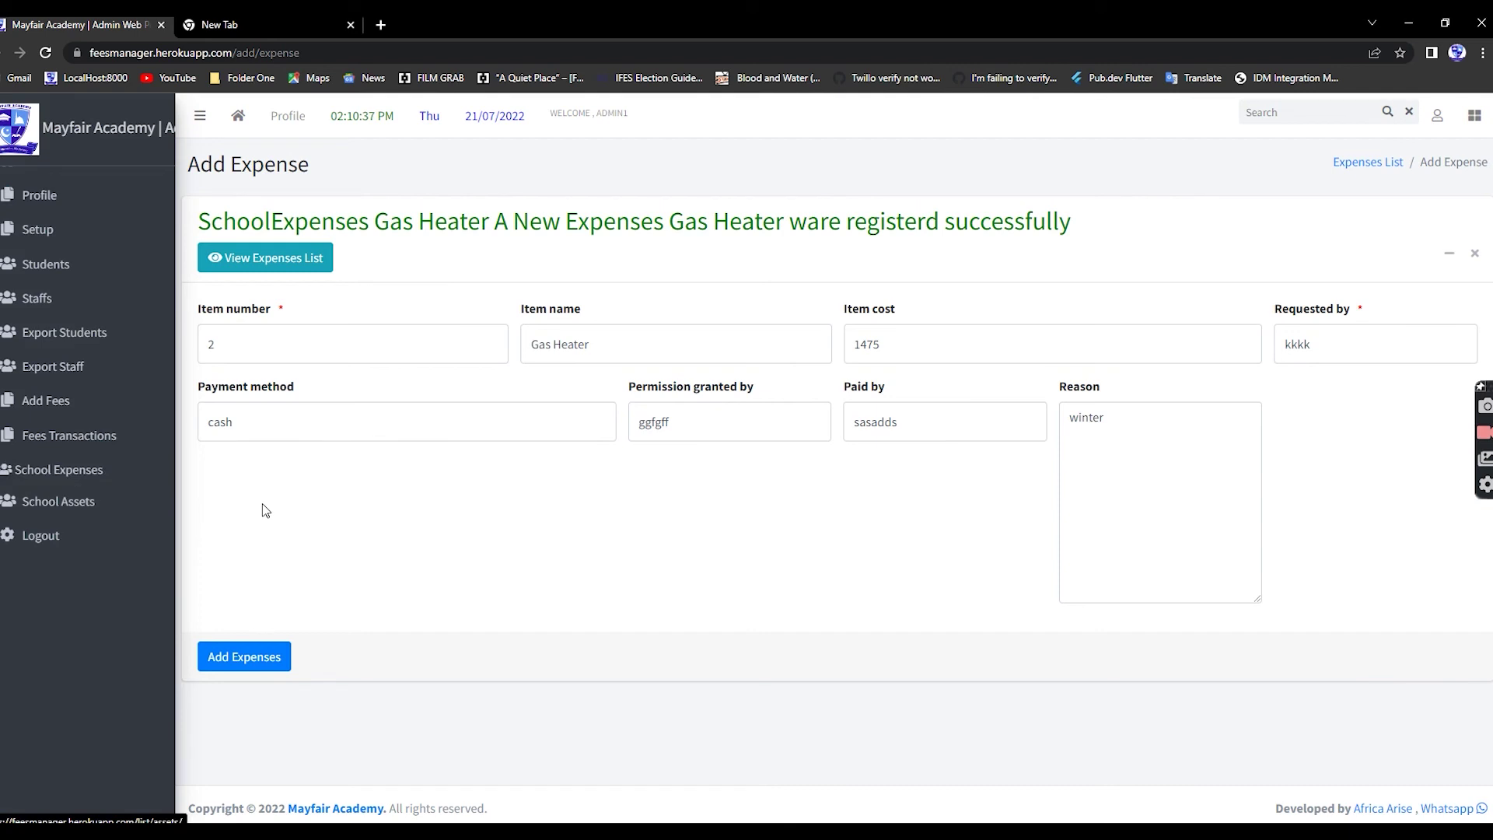
- Review the two expenses totalling R 1675, then go to School Assets
left_click(59, 471)
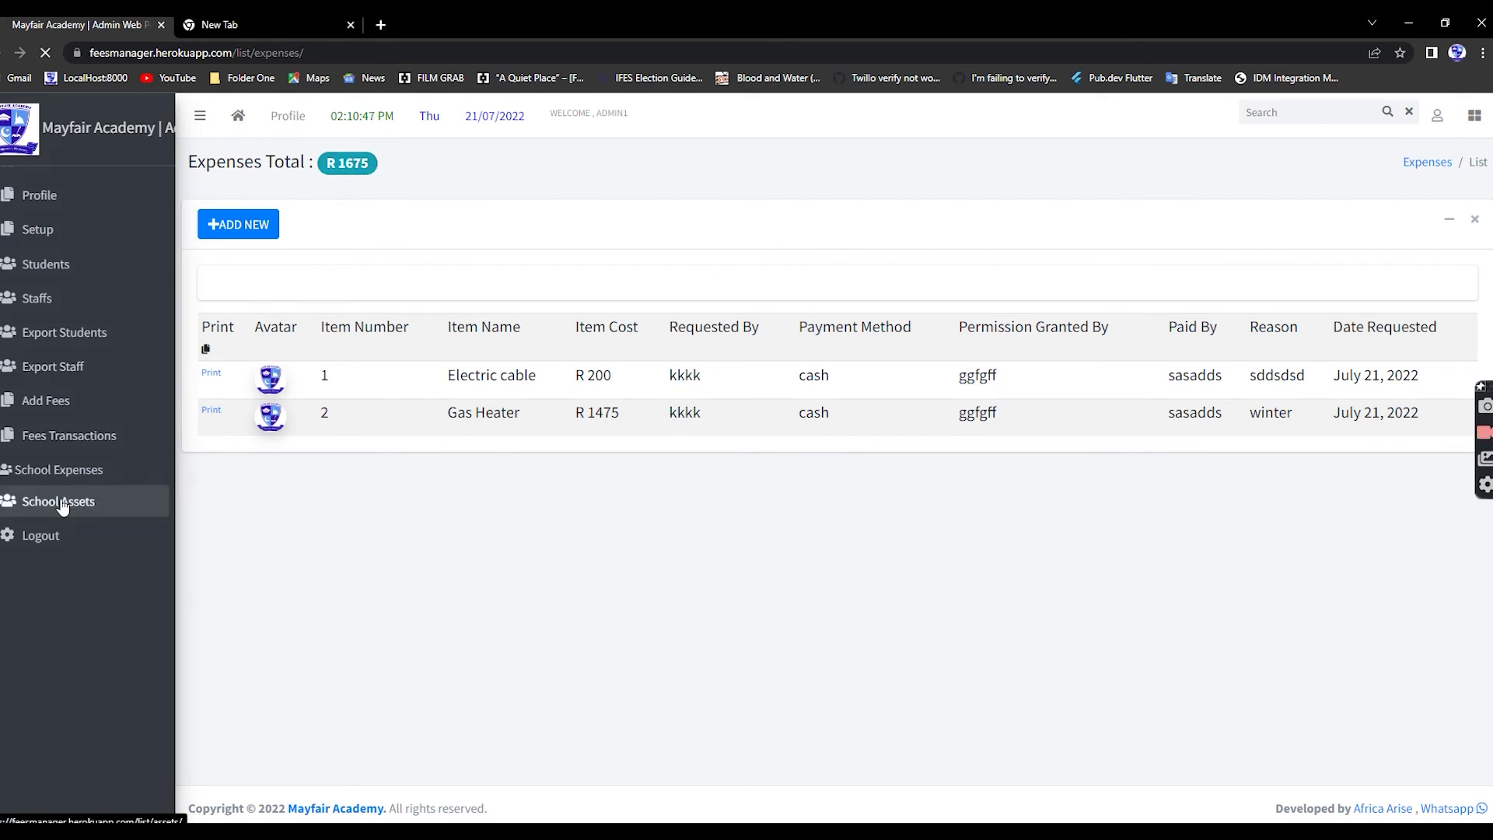
left_click(272, 224)
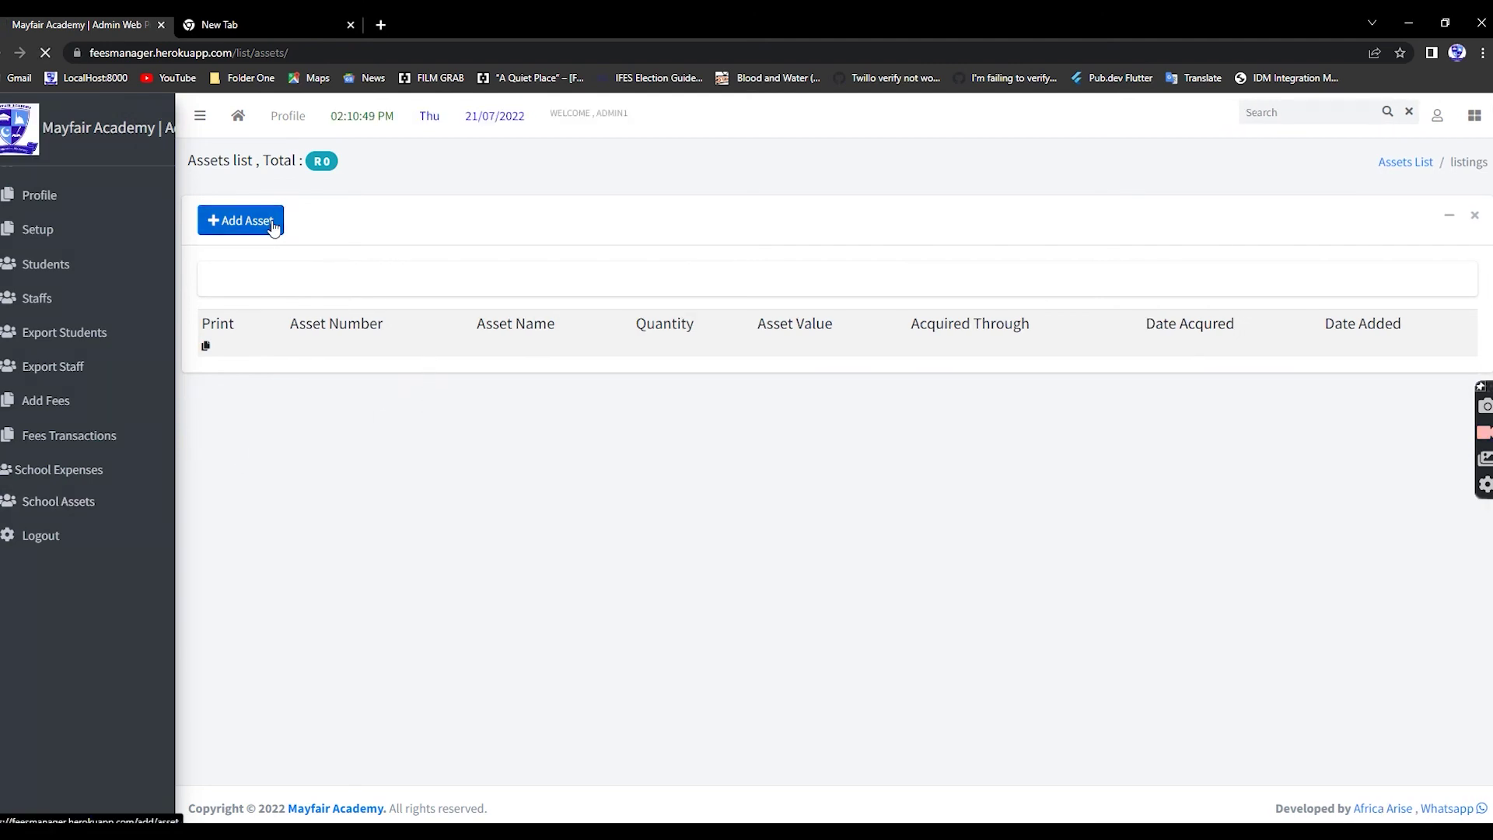
- Add asset 1, Electric cable, quantity 1, value 200, cash, dated 21 July 2022
left_click(277, 301)
type("1")
left_click(548, 301)
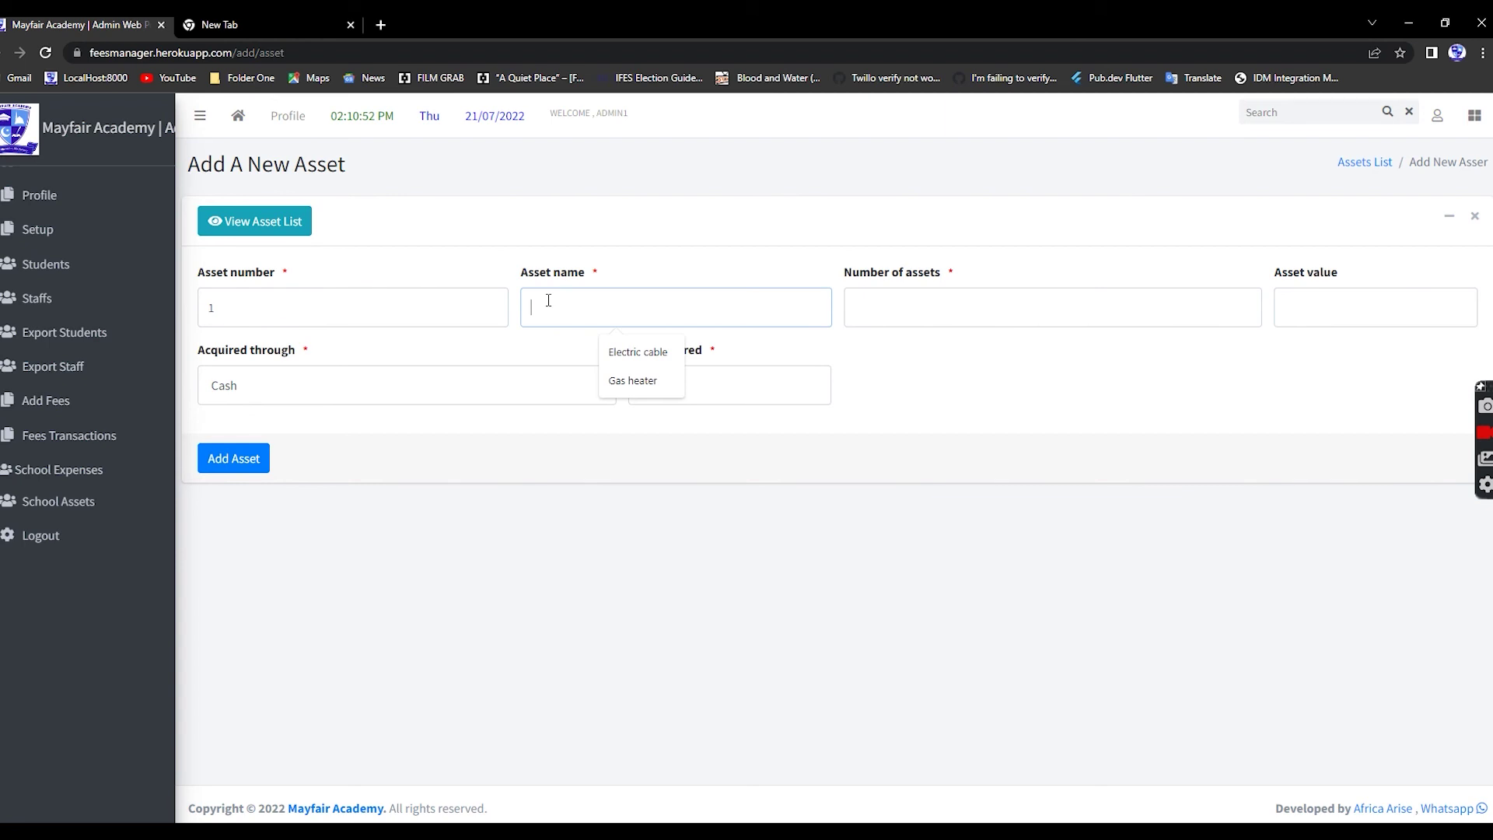
left_click(622, 351)
left_click(893, 305)
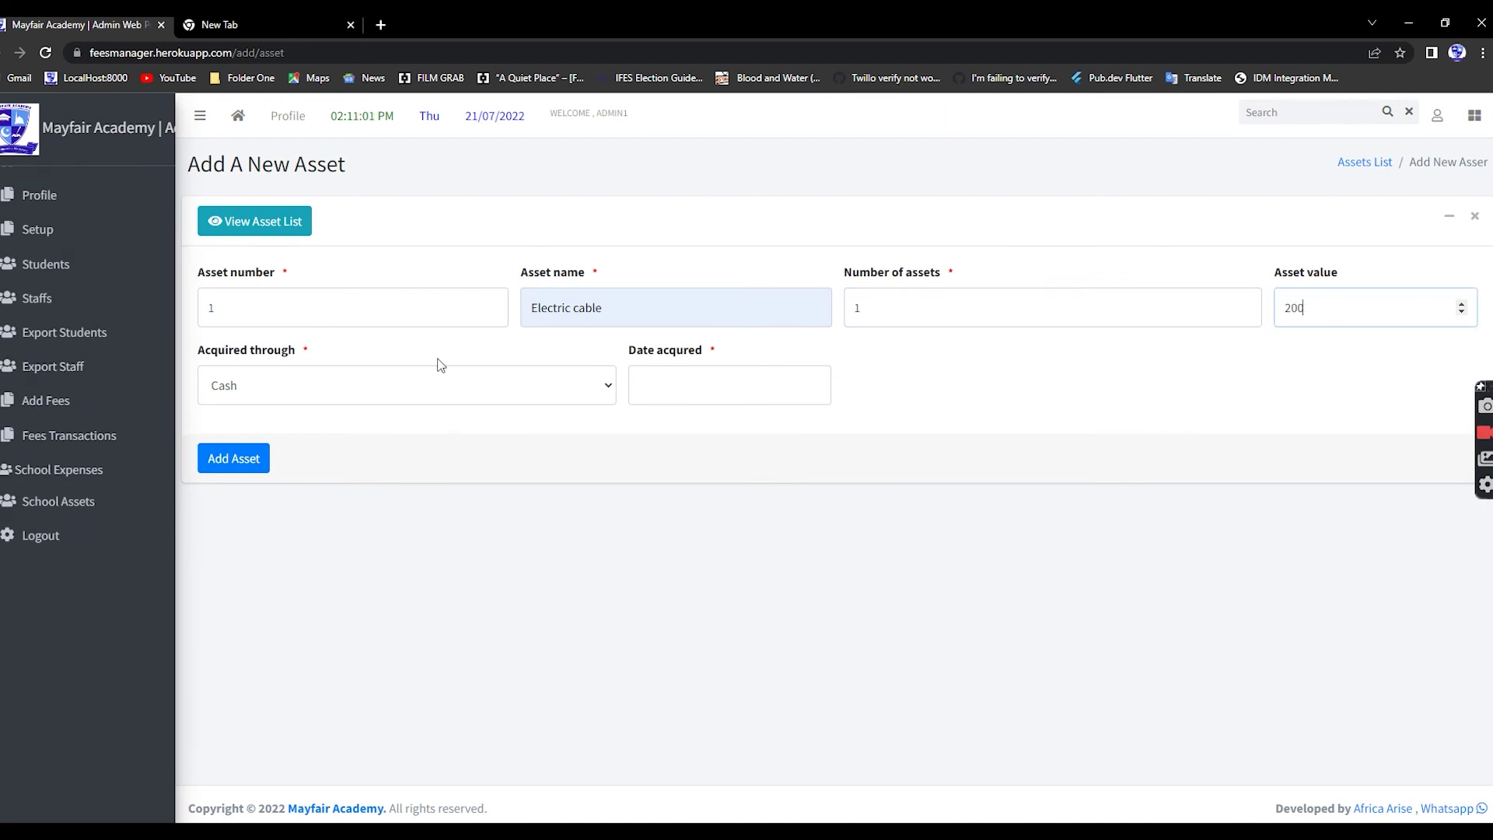
left_click(430, 386)
left_click(461, 386)
left_click(675, 381)
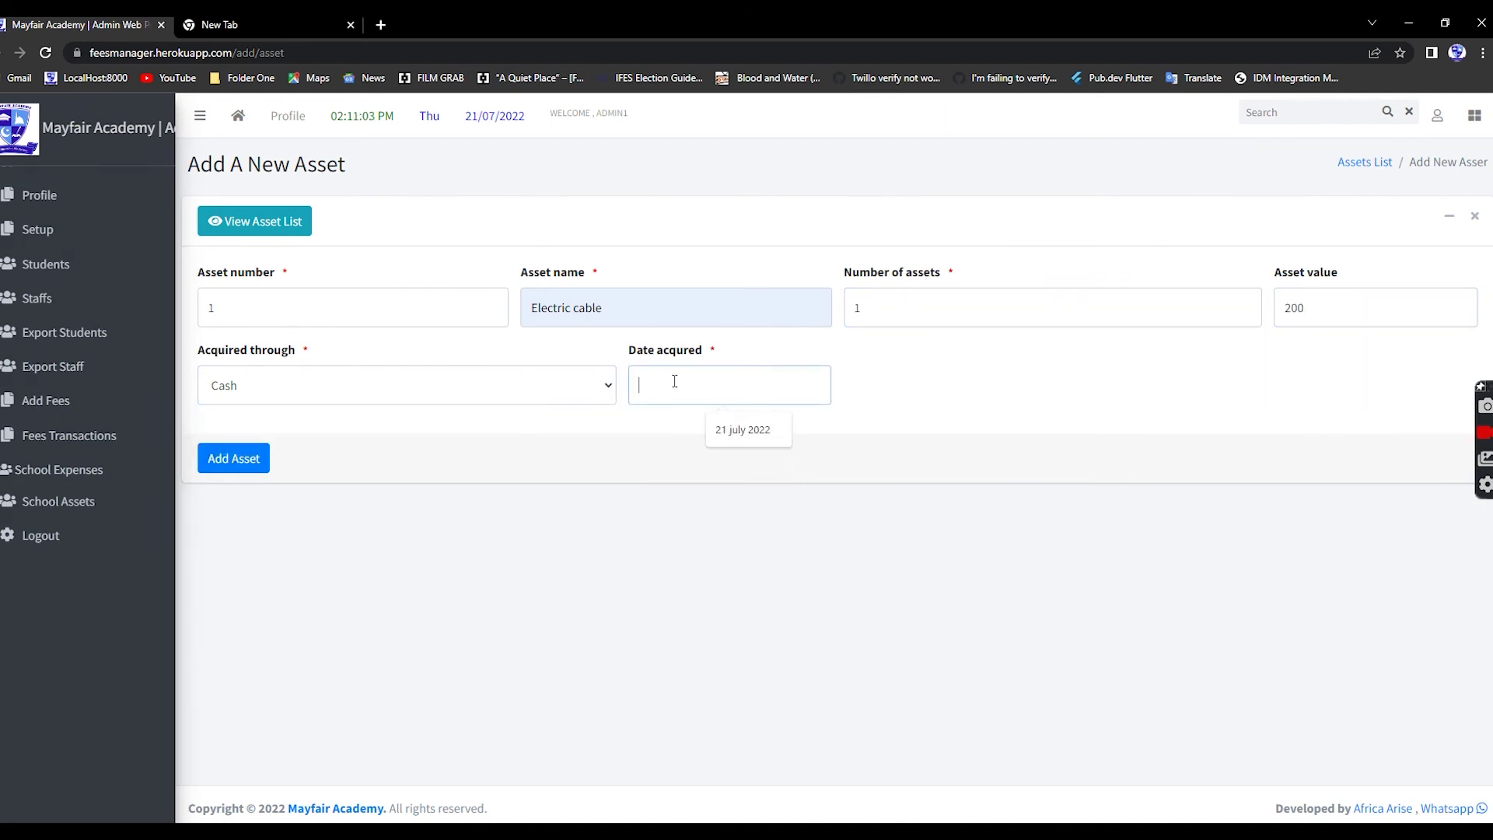
left_click(739, 430)
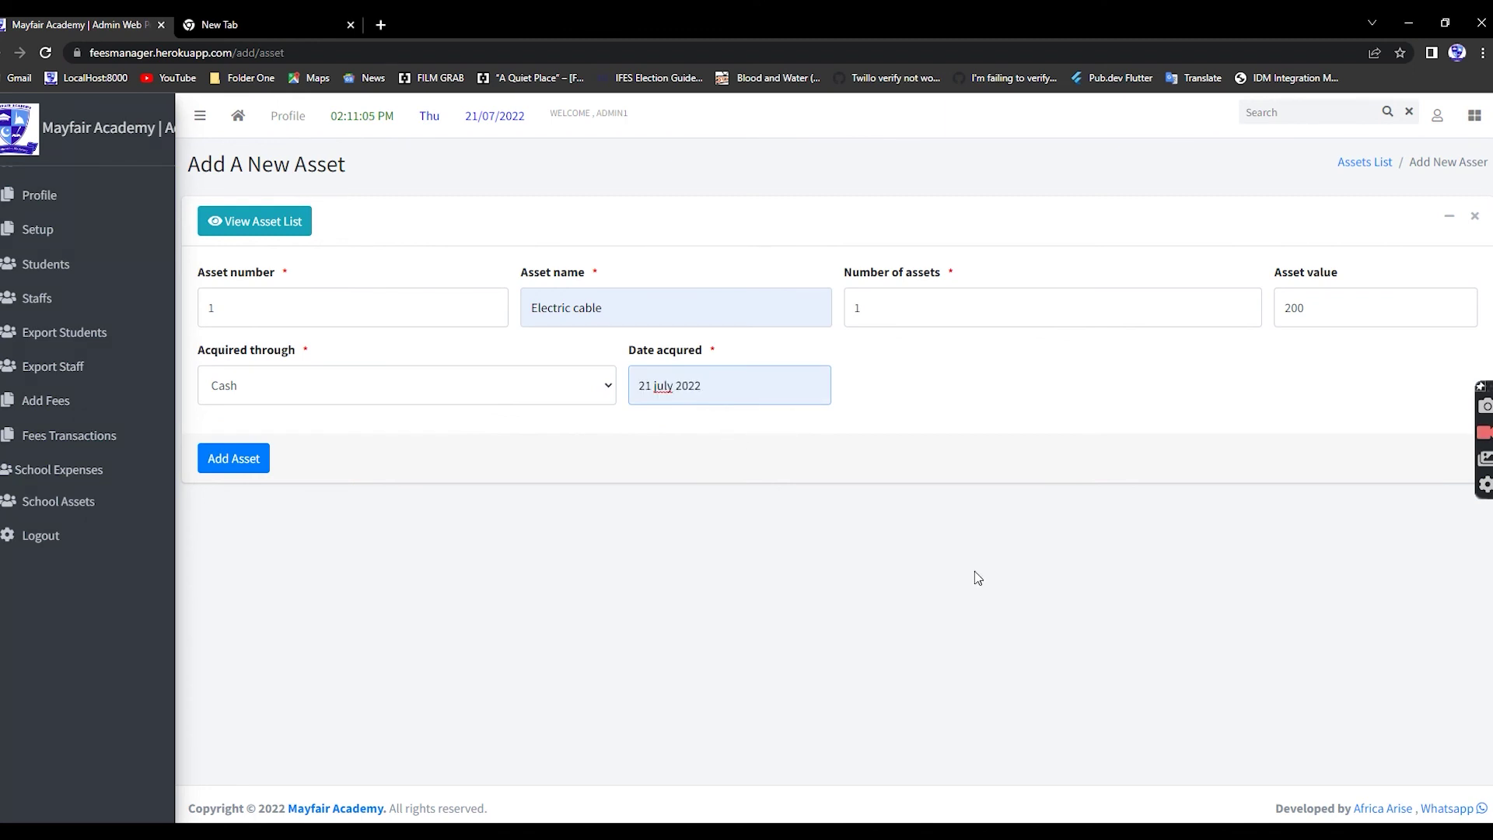
left_click(249, 466)
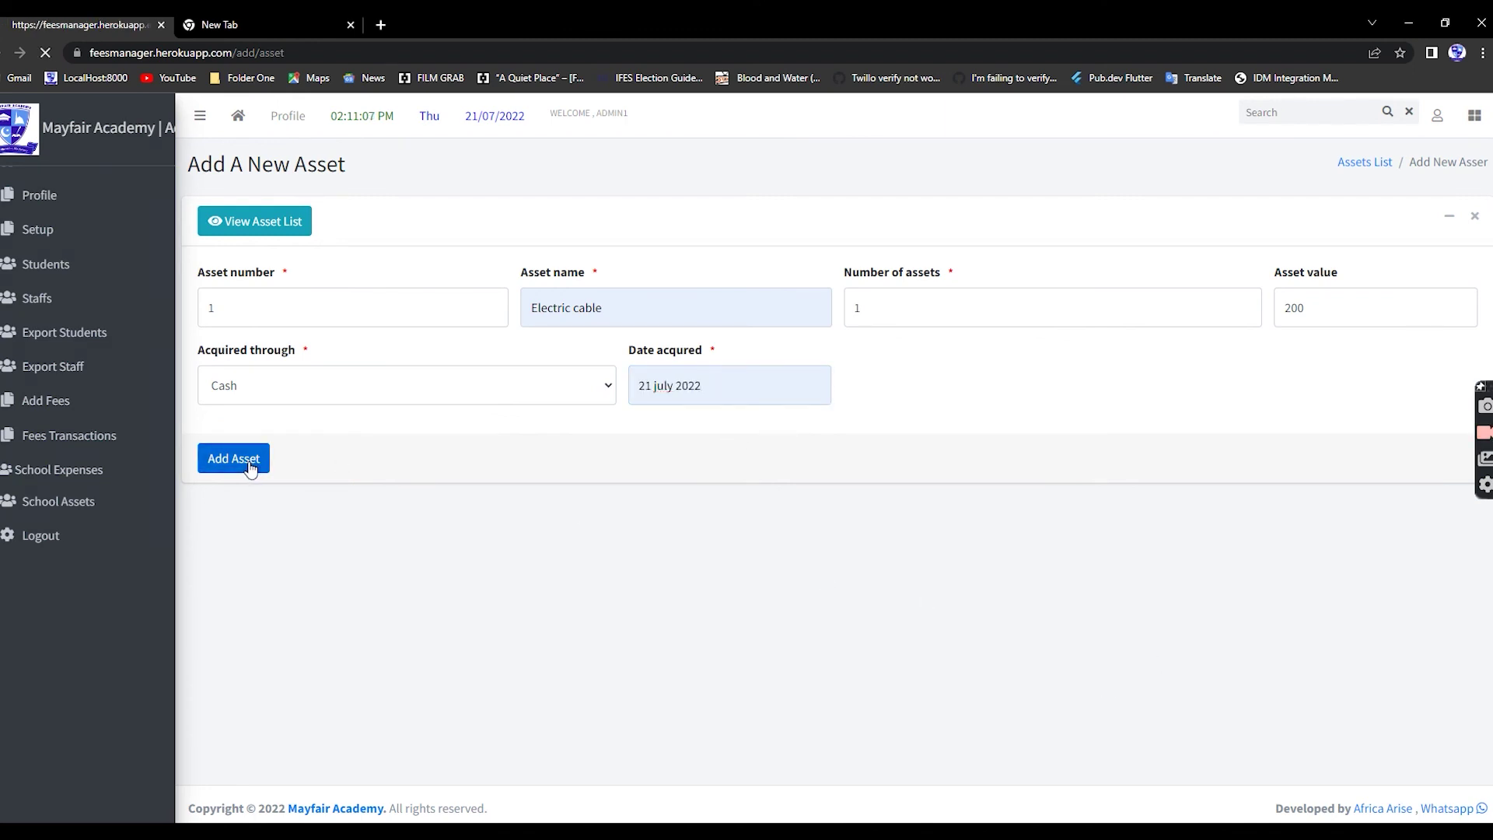
- Add asset 2, Gas heater, valued 1475, with the same cash and date details
double_click(221, 360)
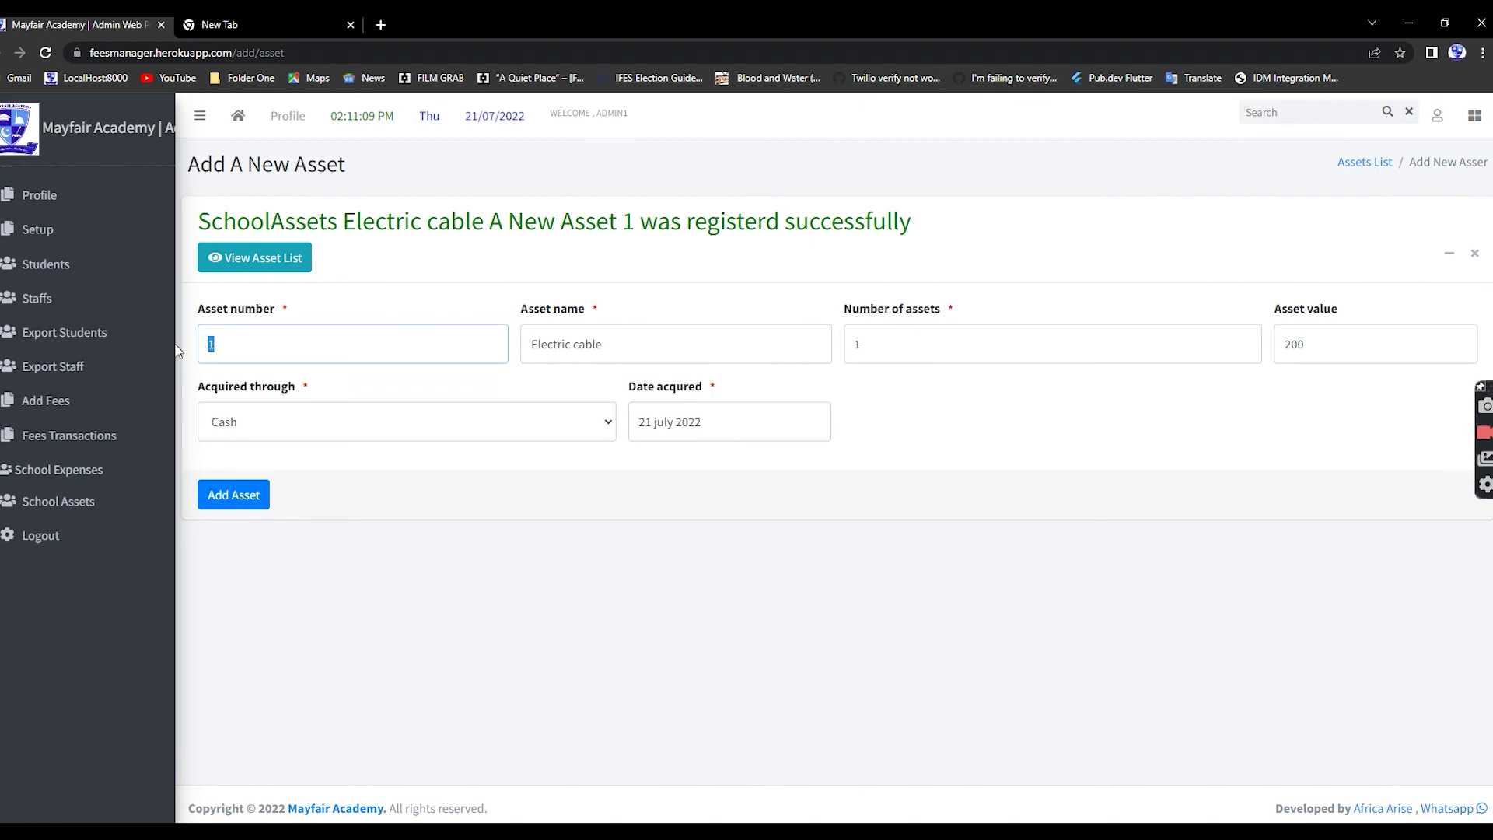
left_click_drag(639, 345, 510, 343)
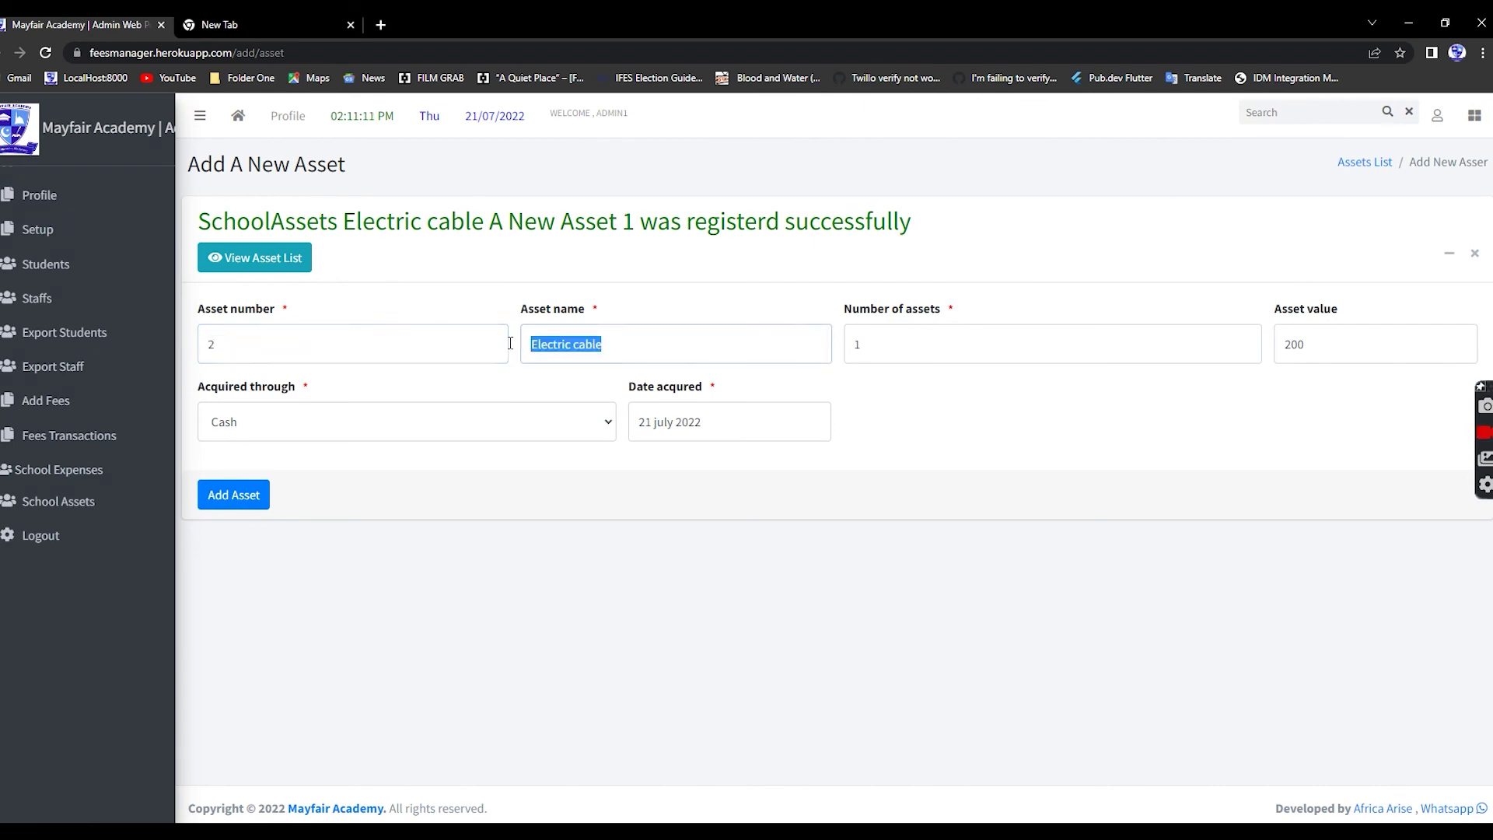
type("Gas heater")
left_click(646, 386)
left_click(886, 346)
double_click(1371, 338)
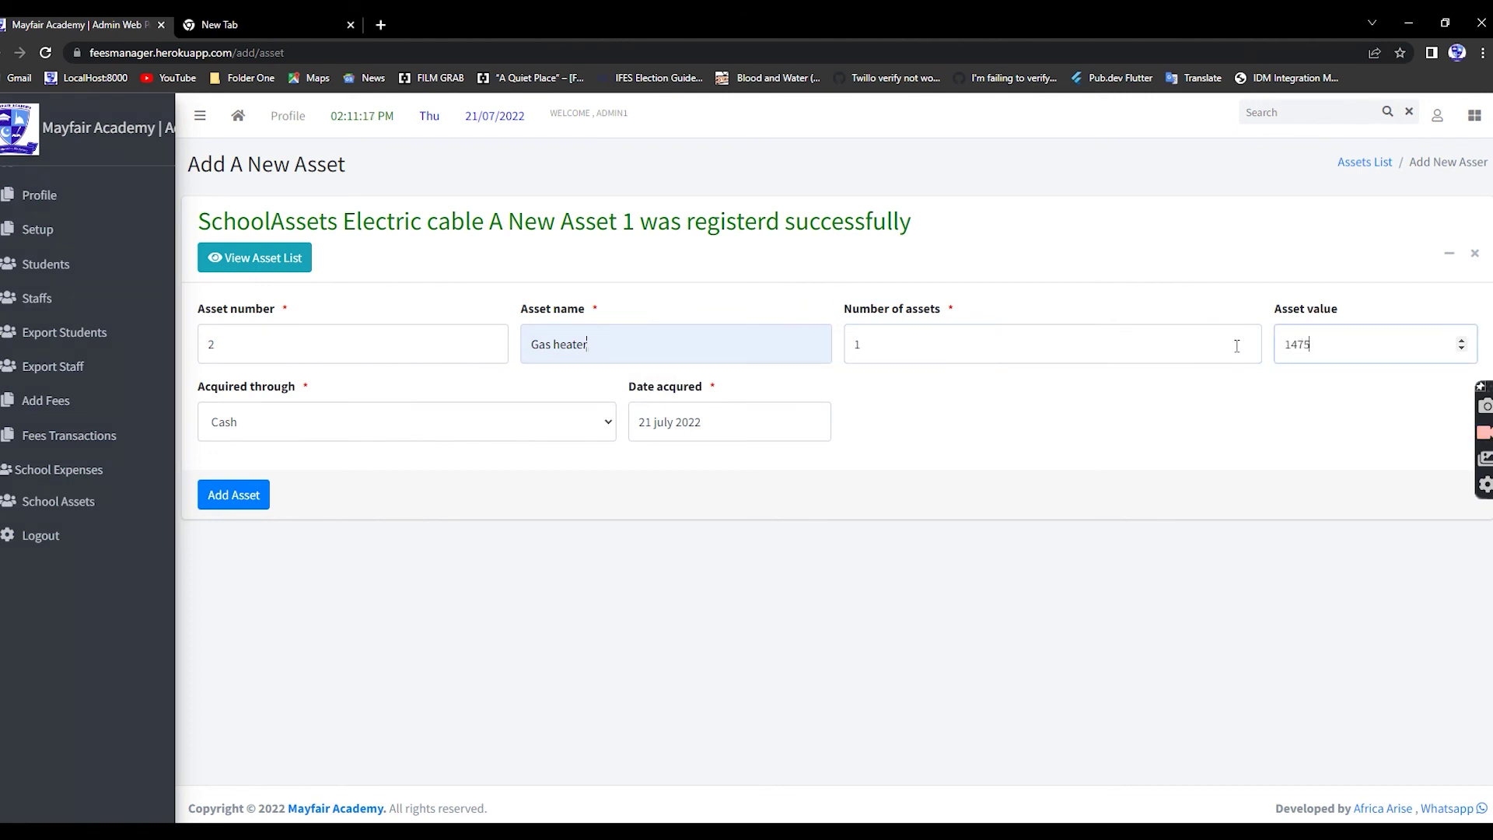
left_click(239, 504)
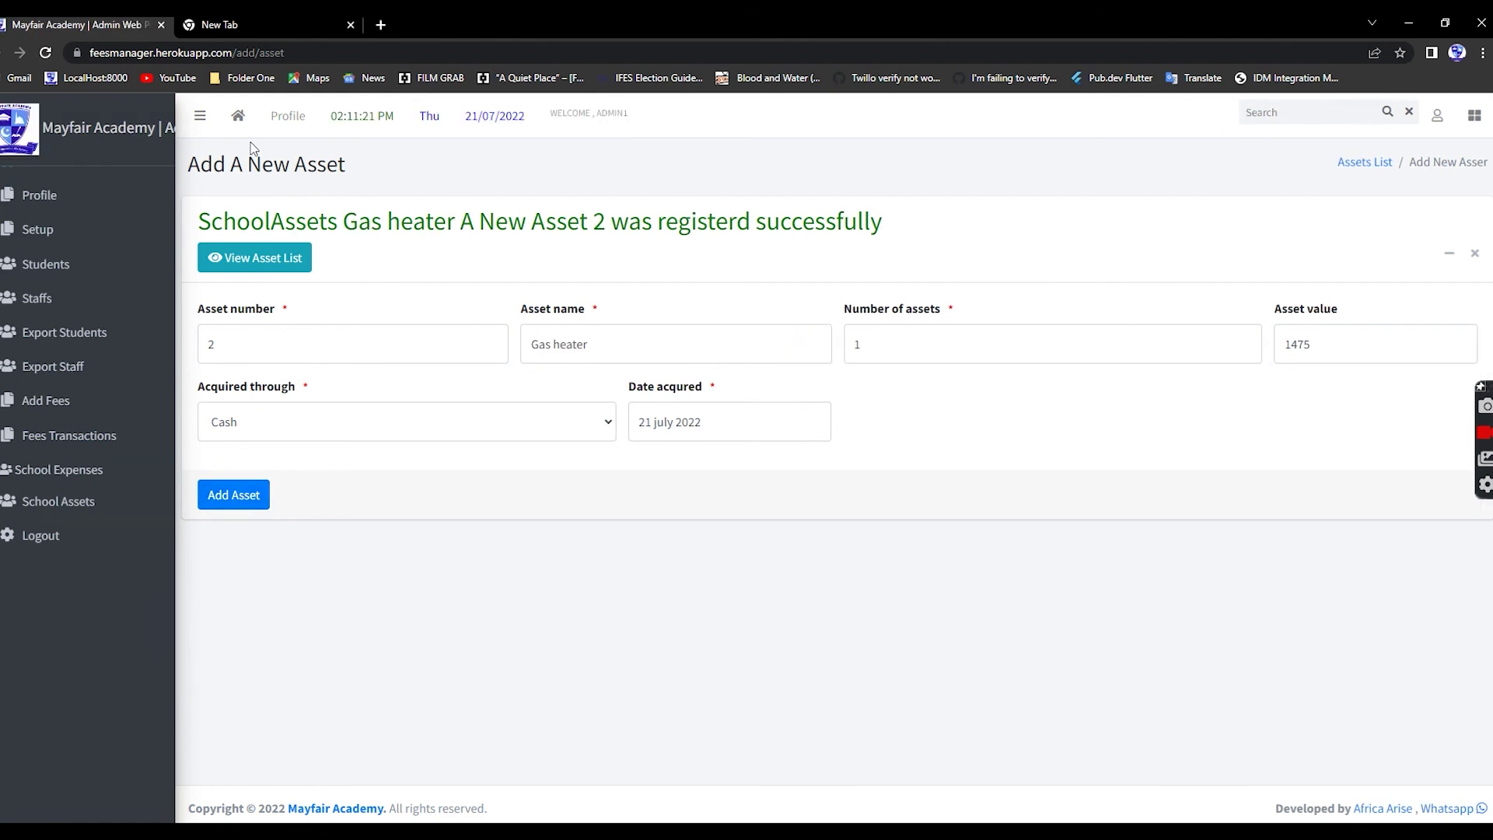
- Open the dashboard and check today's, monthly, yearly and overall expenses of R 1675
left_click(240, 117)
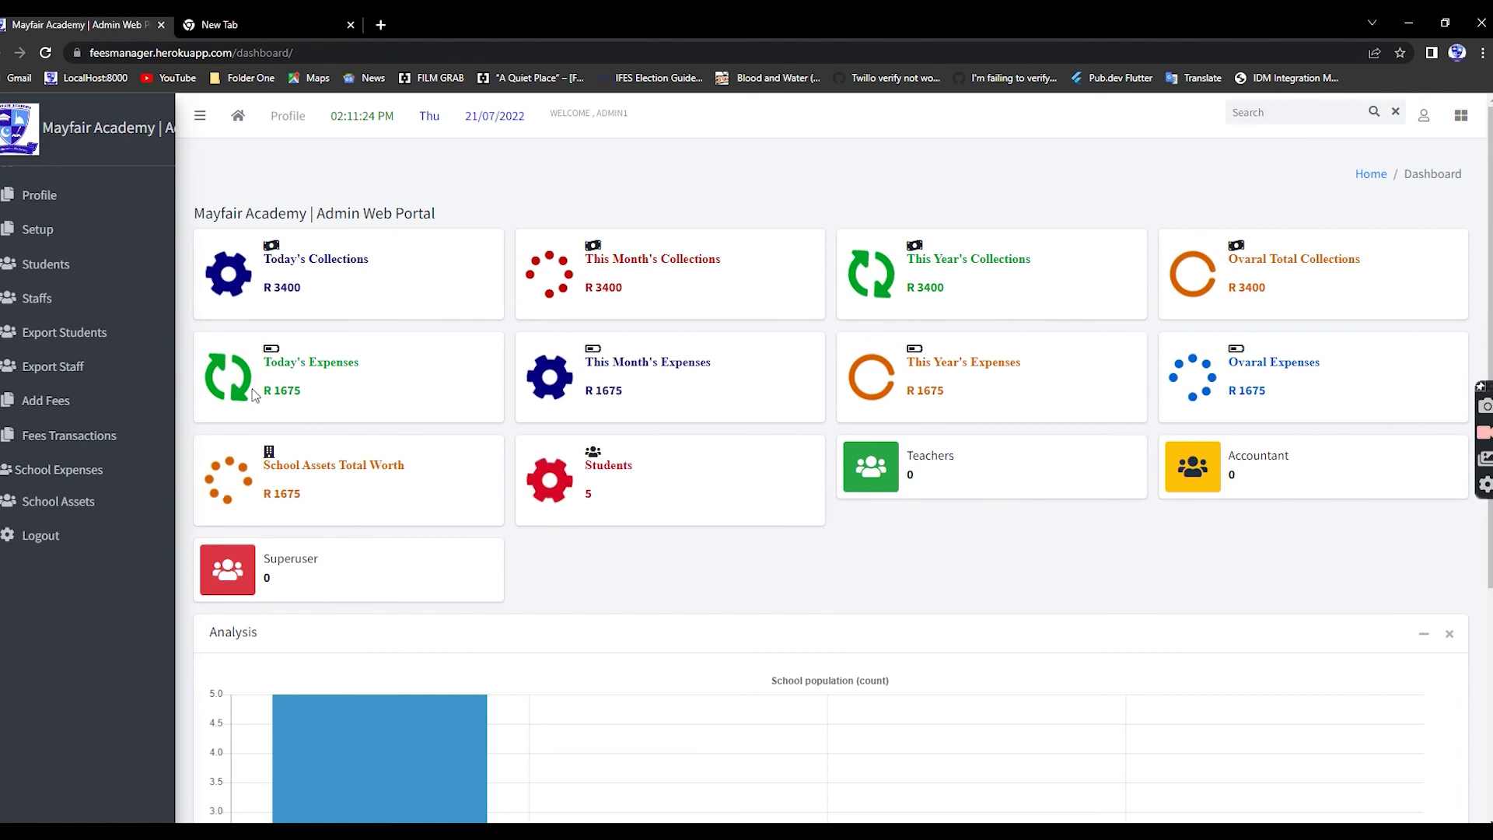
left_click_drag(262, 391, 273, 358)
left_click(656, 375)
left_click_drag(665, 387, 553, 366)
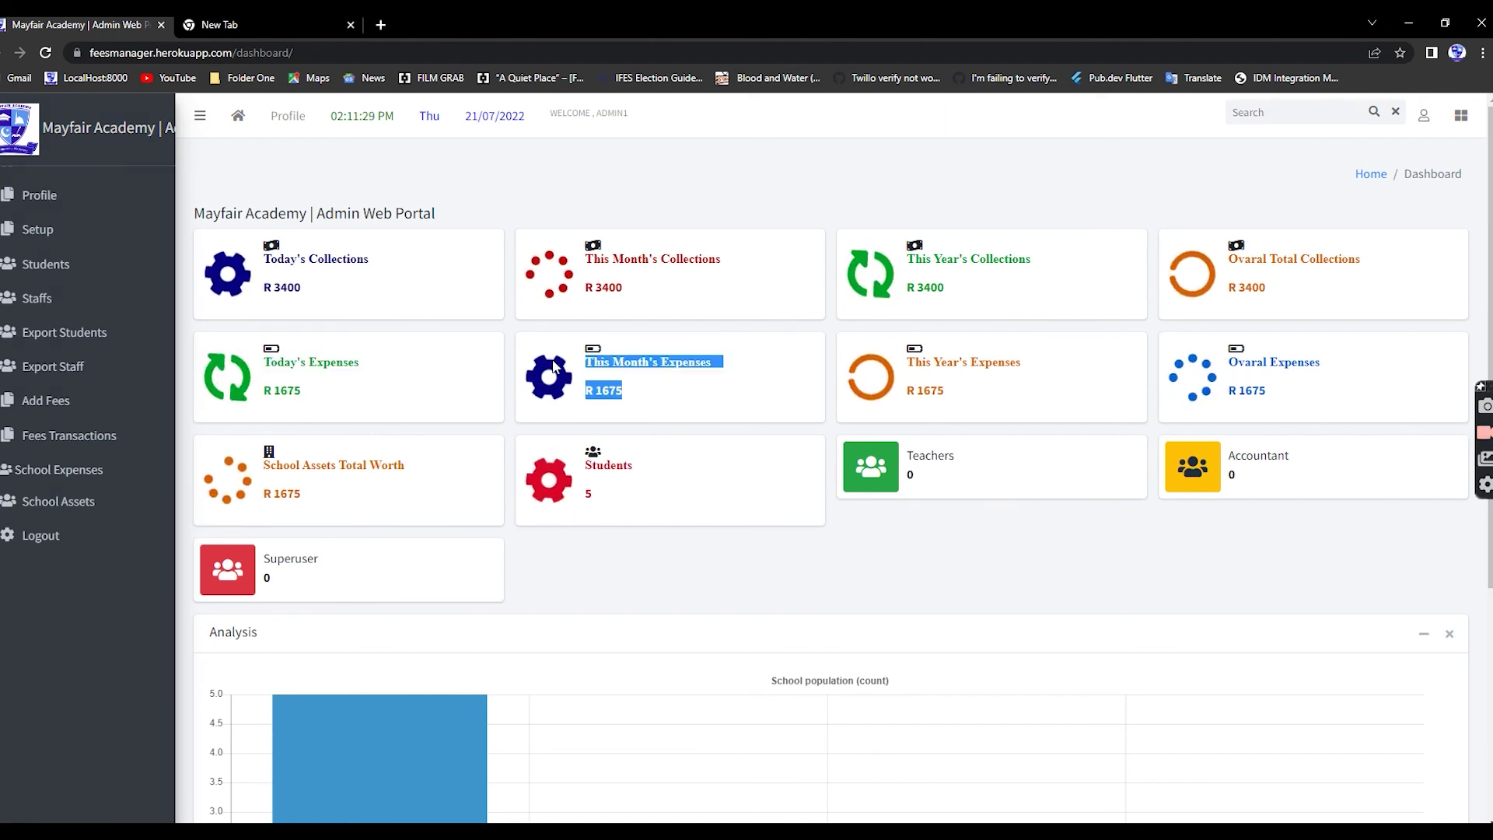
left_click(661, 409)
left_click_drag(1027, 394, 905, 389)
left_click(1005, 397)
left_click_drag(1305, 394, 1262, 359)
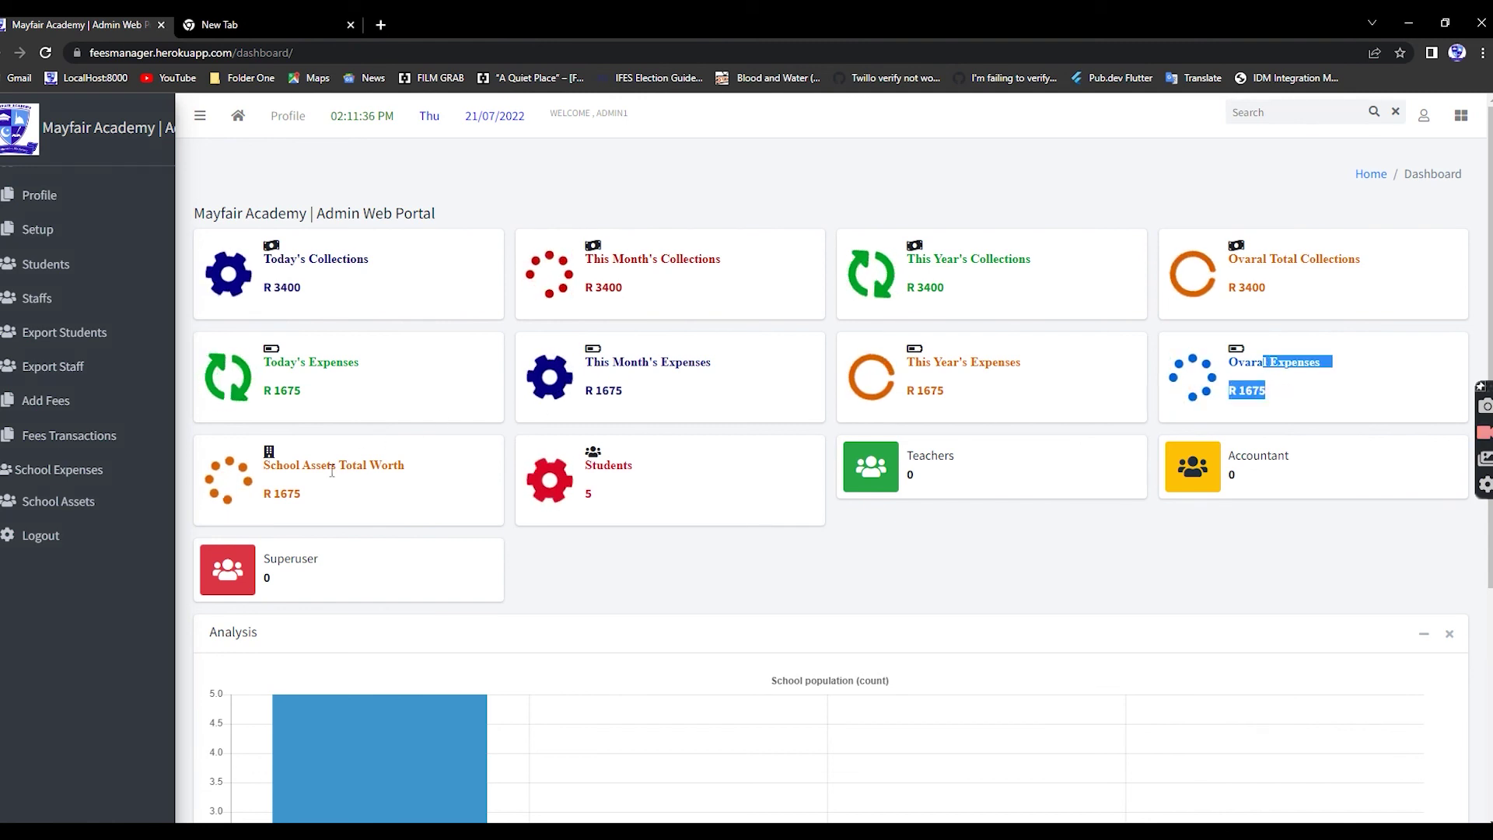
- Check the R 1675 asset worth and 5 students, and view the Analysis chart below
left_click_drag(304, 494, 265, 462)
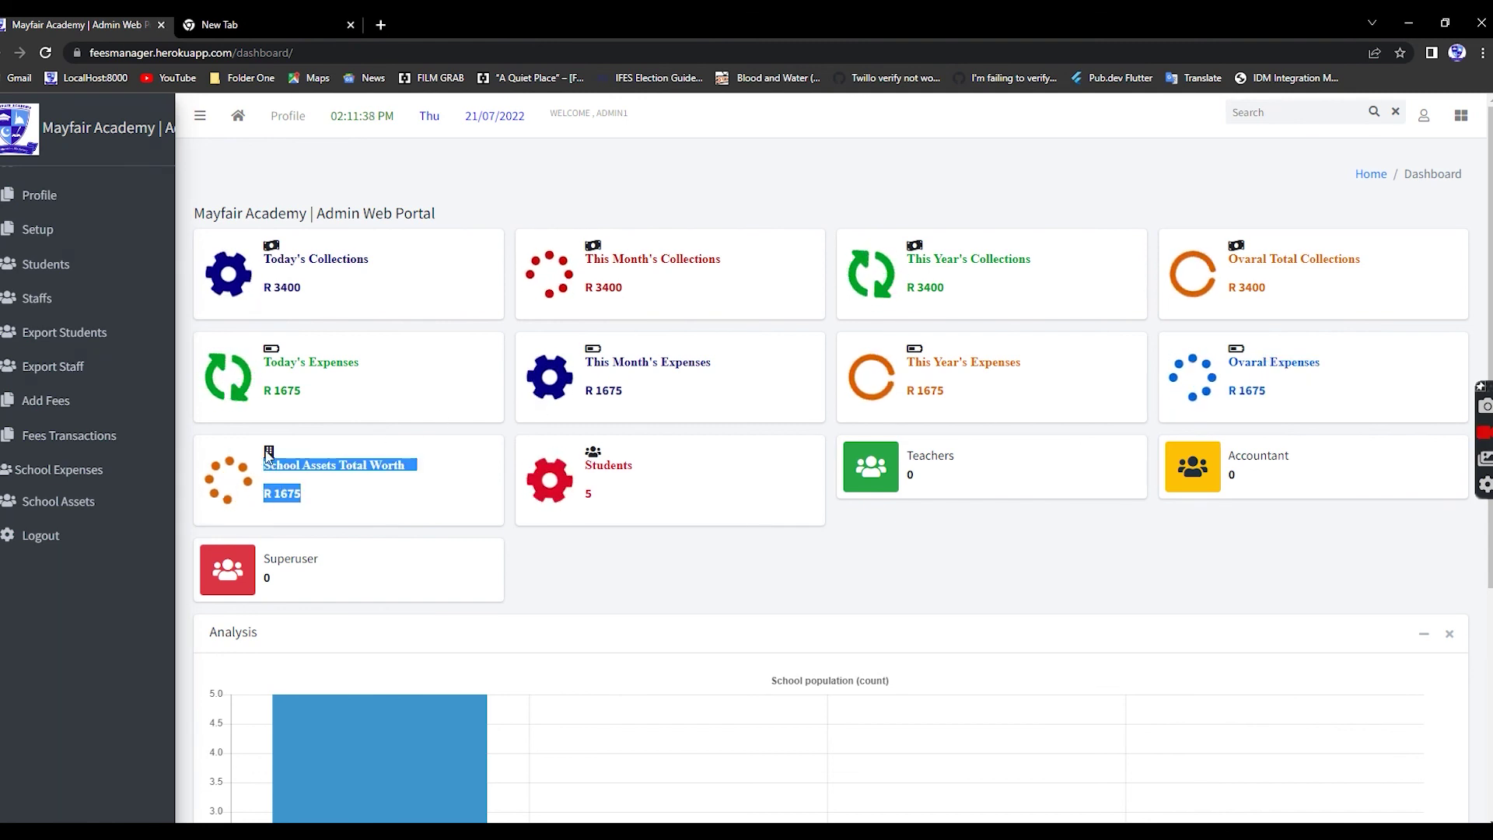
left_click(517, 513)
left_click_drag(670, 458, 589, 493)
left_click(688, 506)
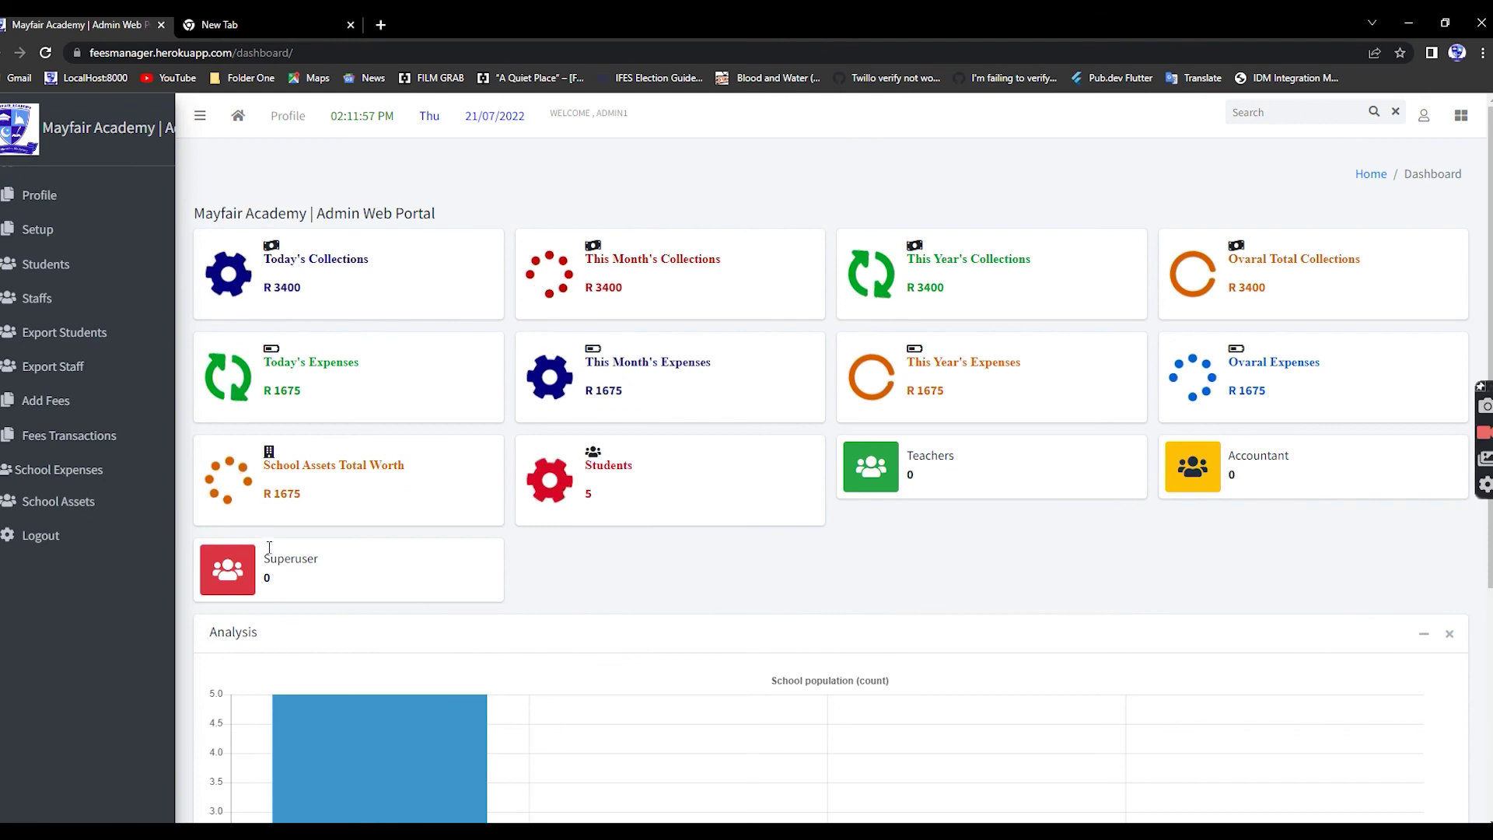
scroll(327, 574, "down", 5)
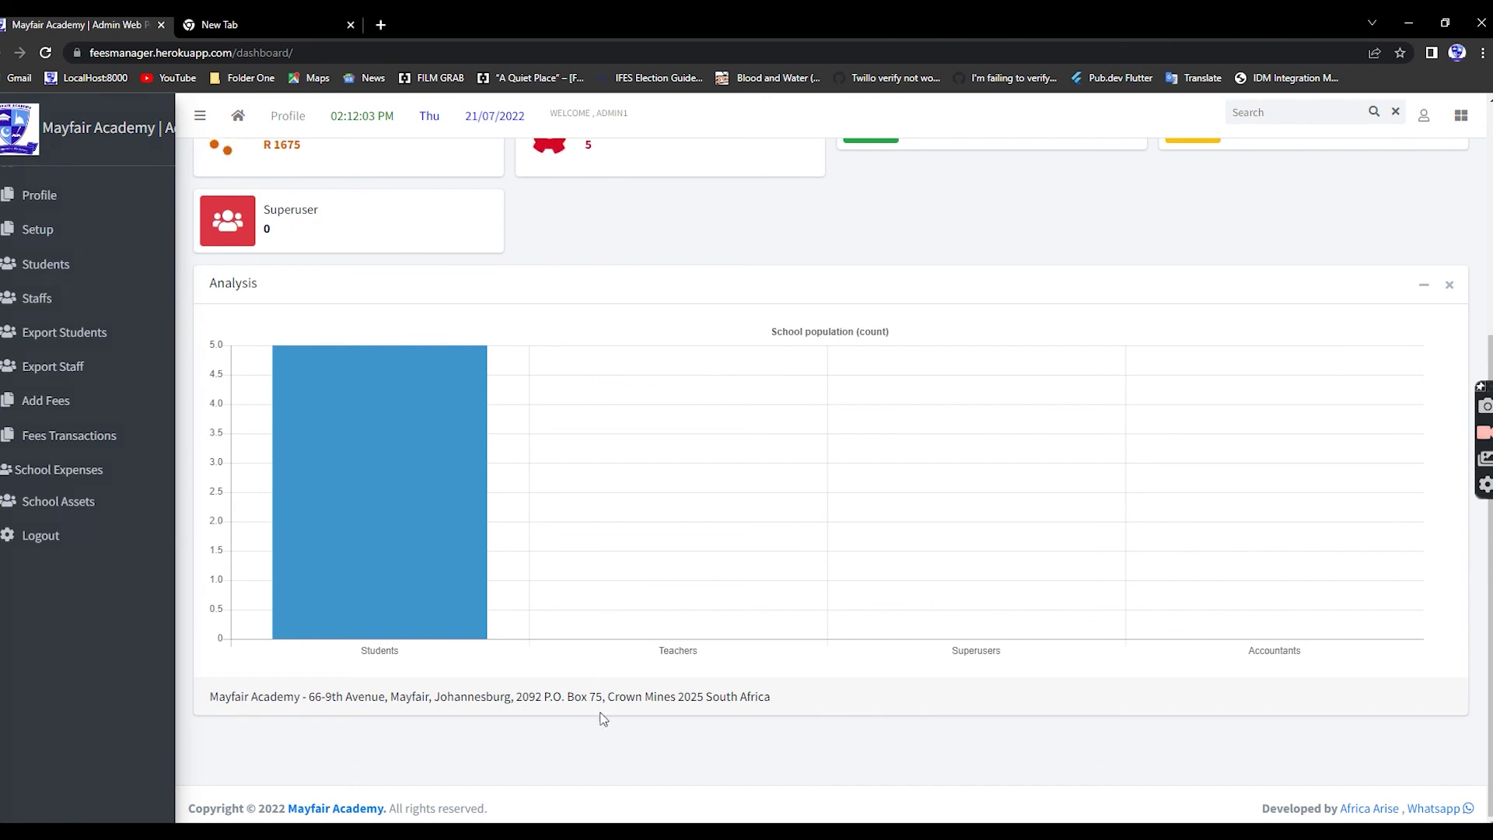
scroll(489, 512, "up", 5)
scroll(487, 509, "down", 5)
scroll(487, 509, "up", 5)
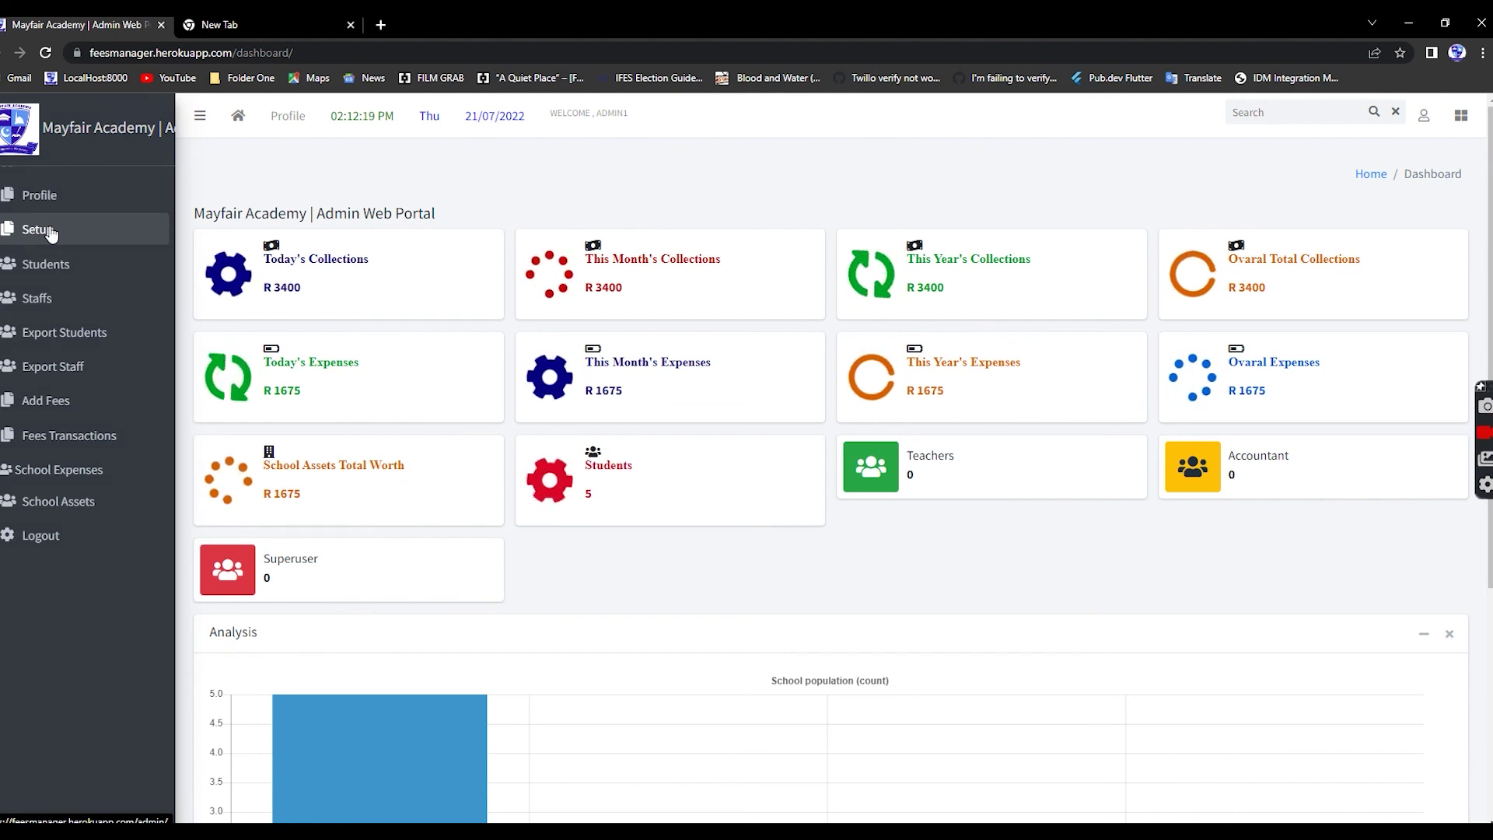
- Open Django administration from Setup and bring up the Audits list of 16 entries
left_click(51, 233)
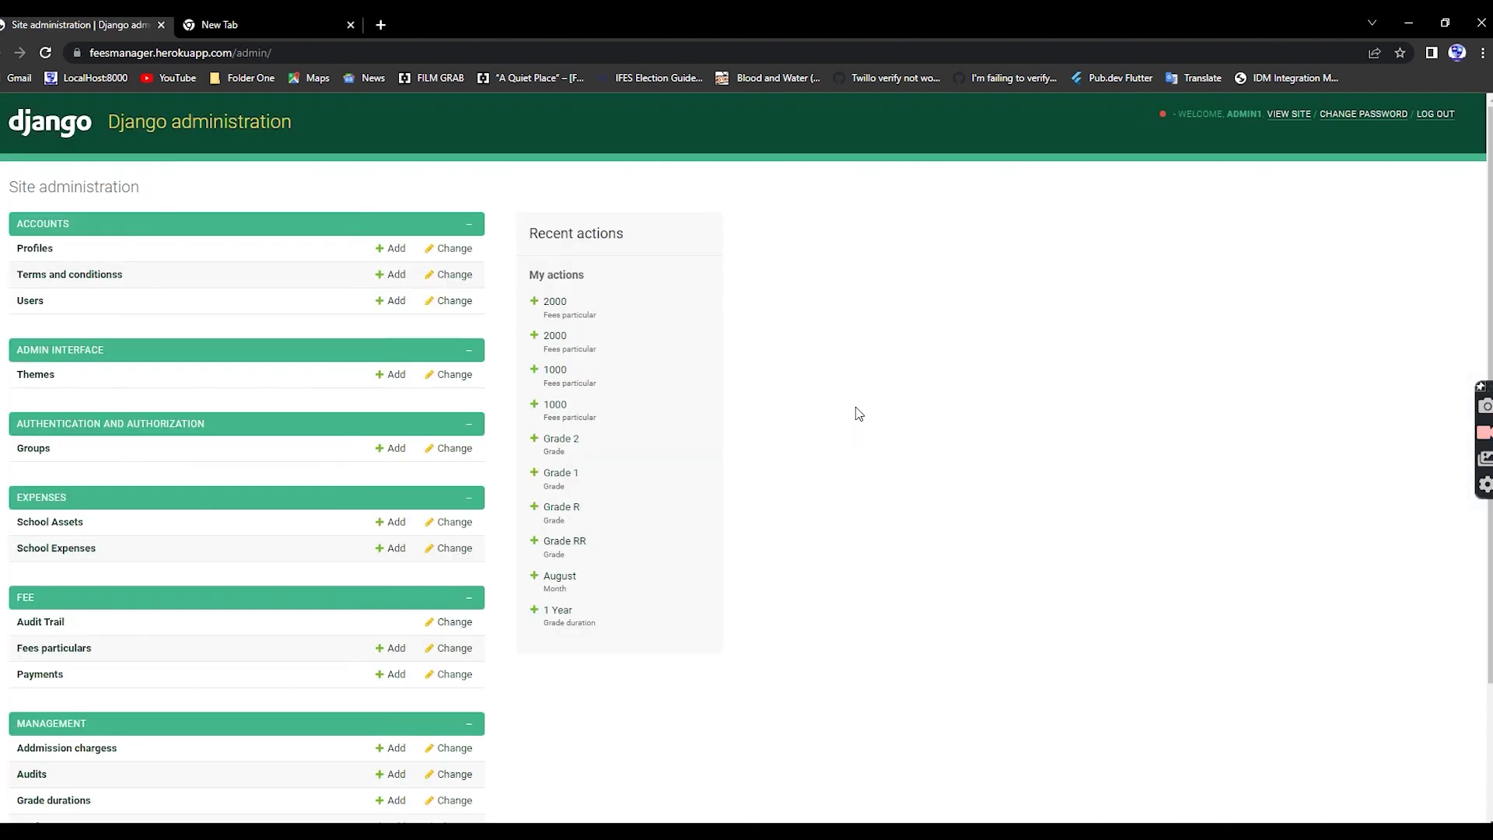
scroll(144, 413, "down", 3)
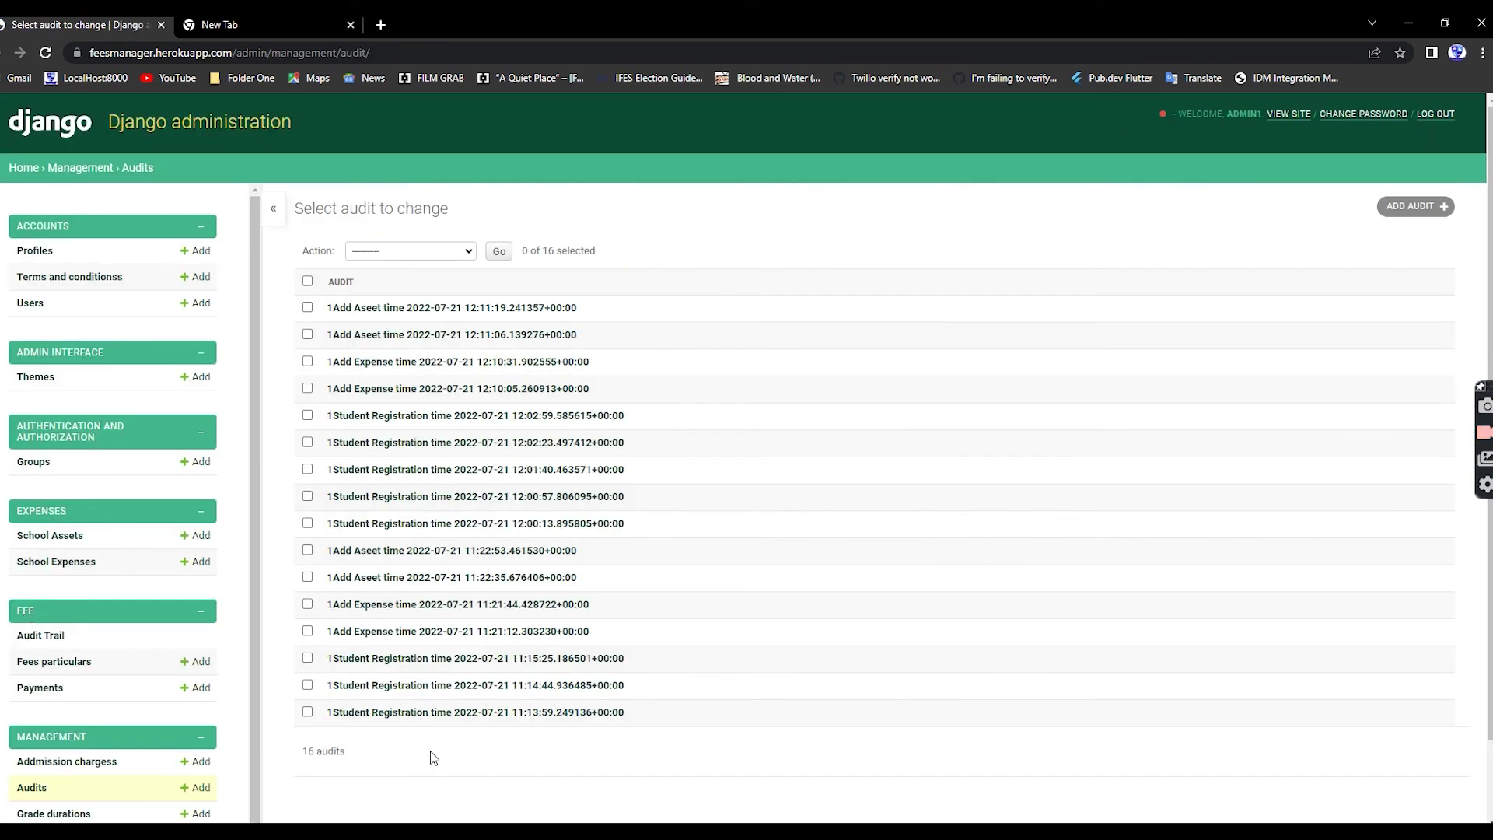
left_click(308, 282)
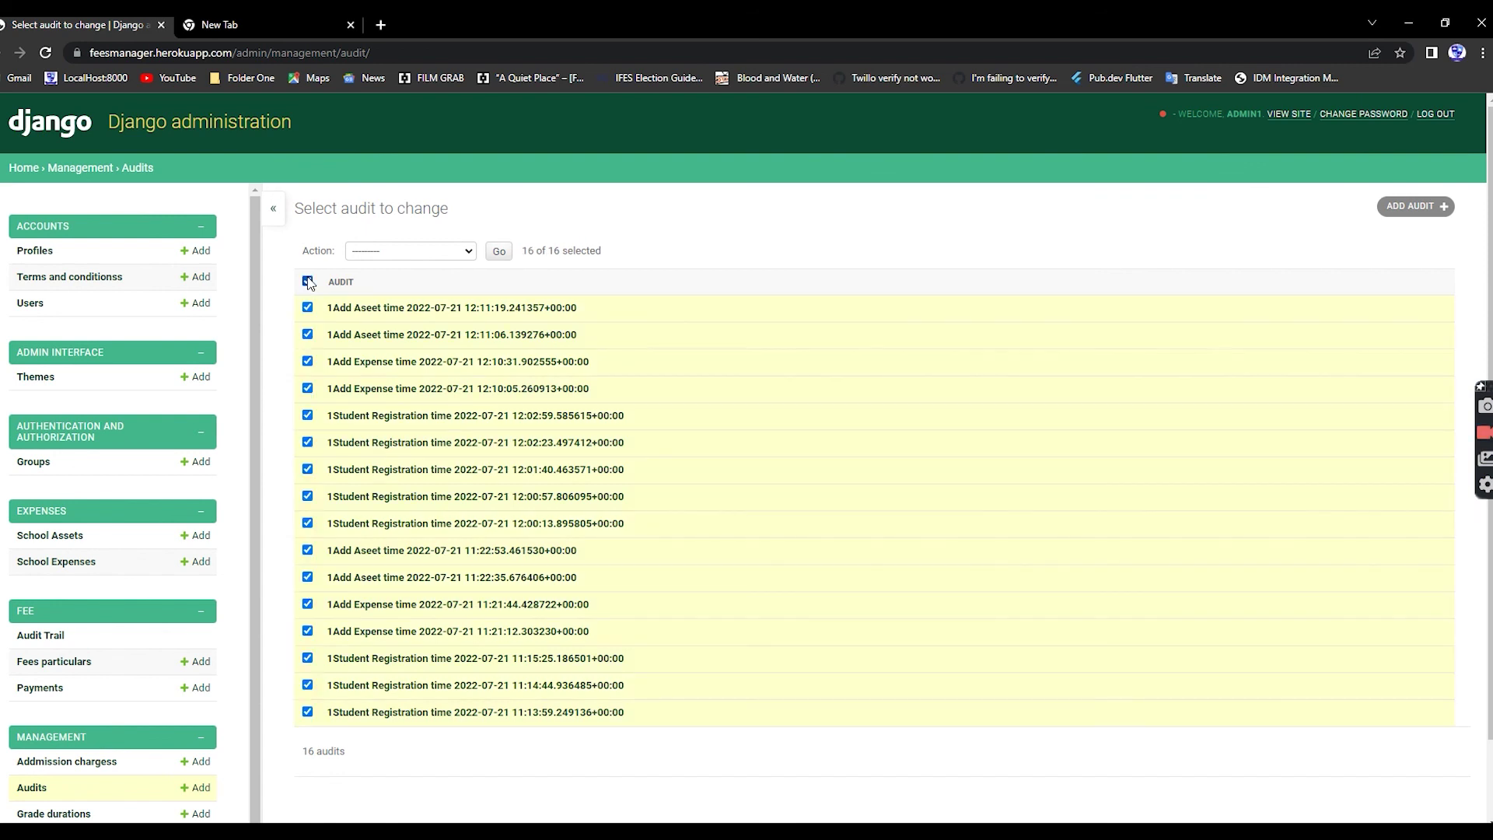
left_click(435, 252)
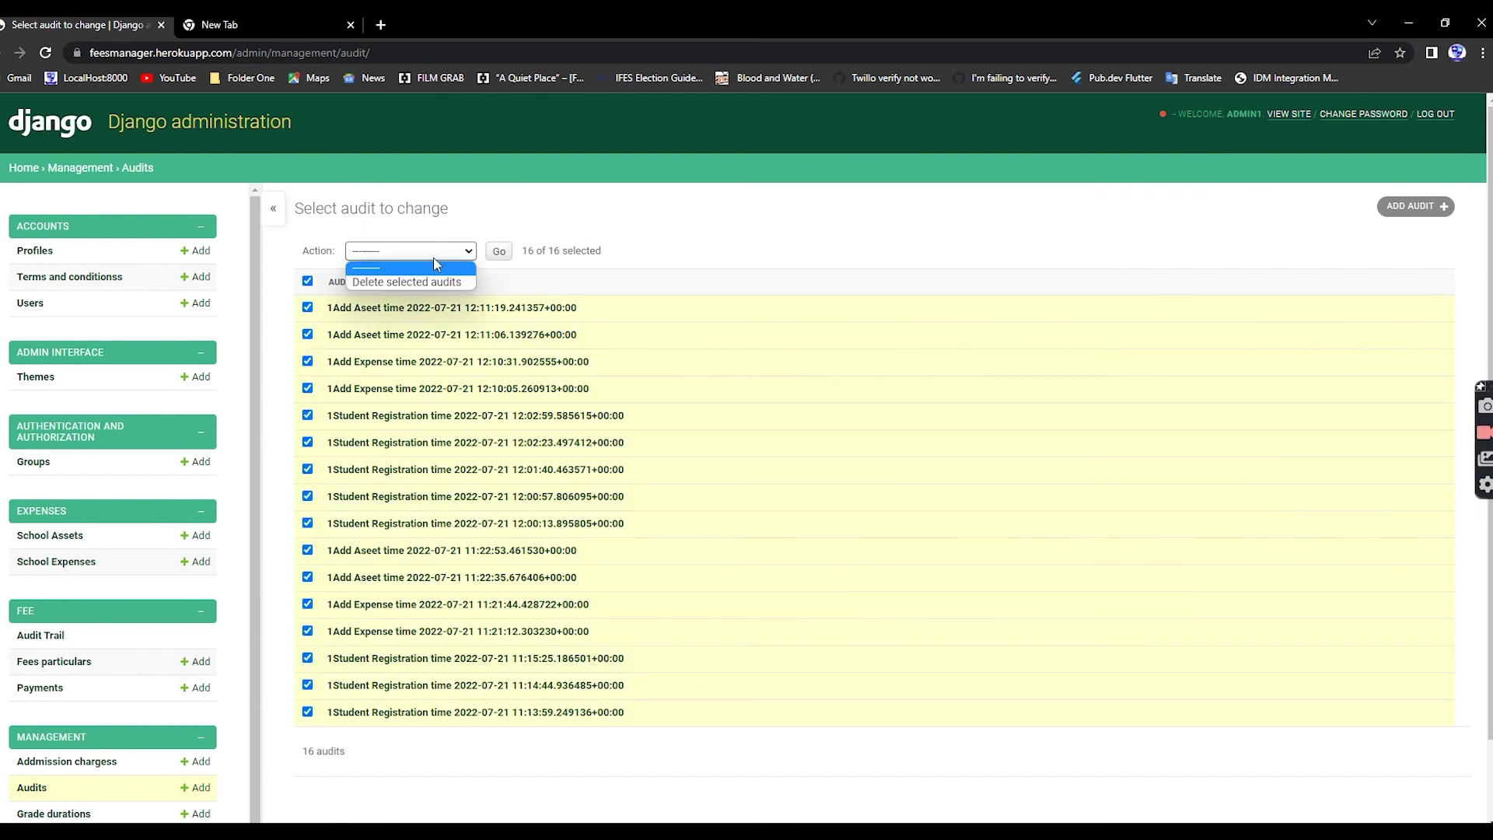
left_click(644, 251)
left_click(308, 281)
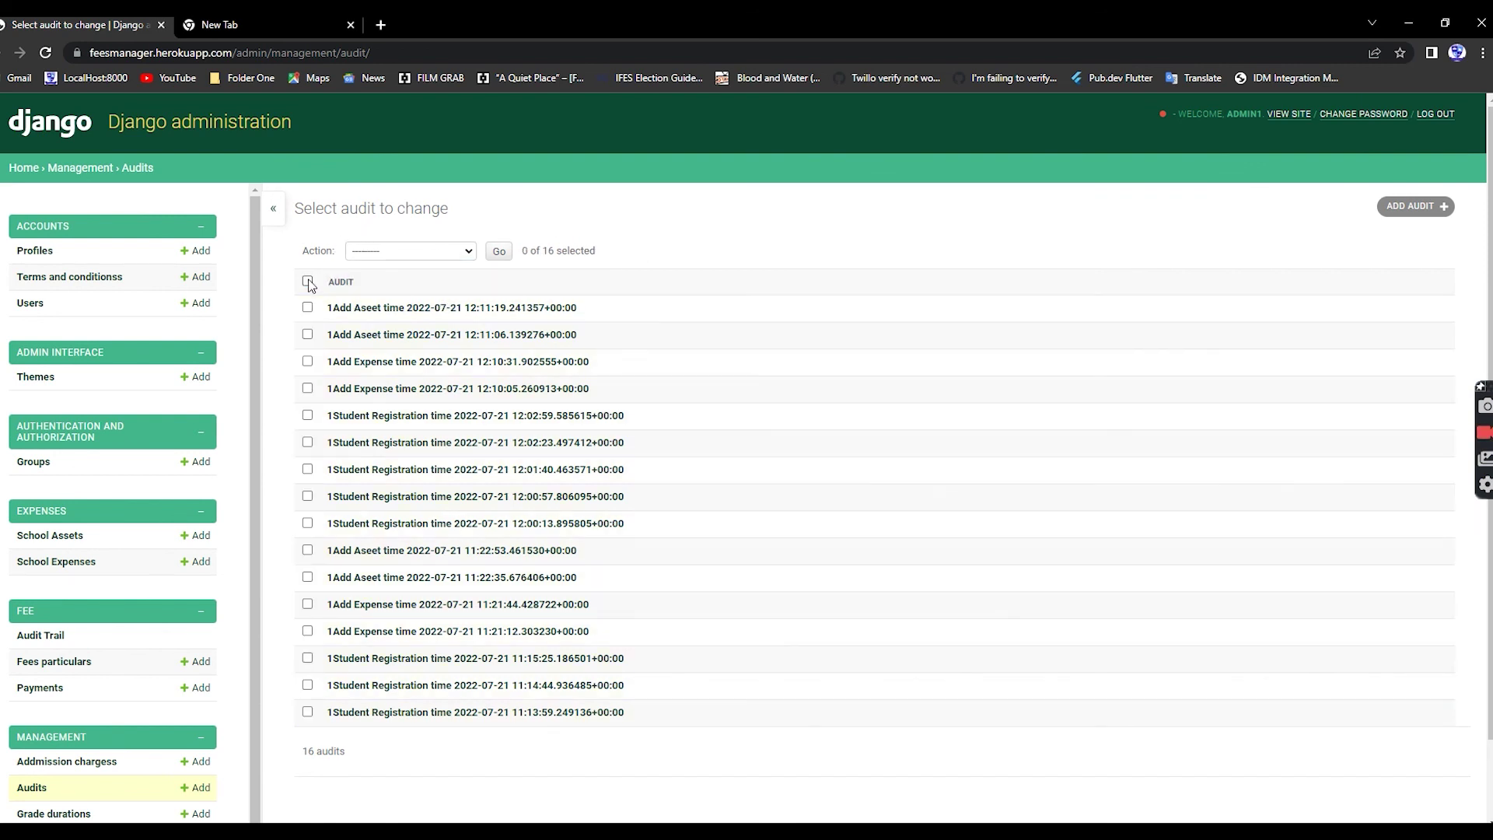
left_click(308, 281)
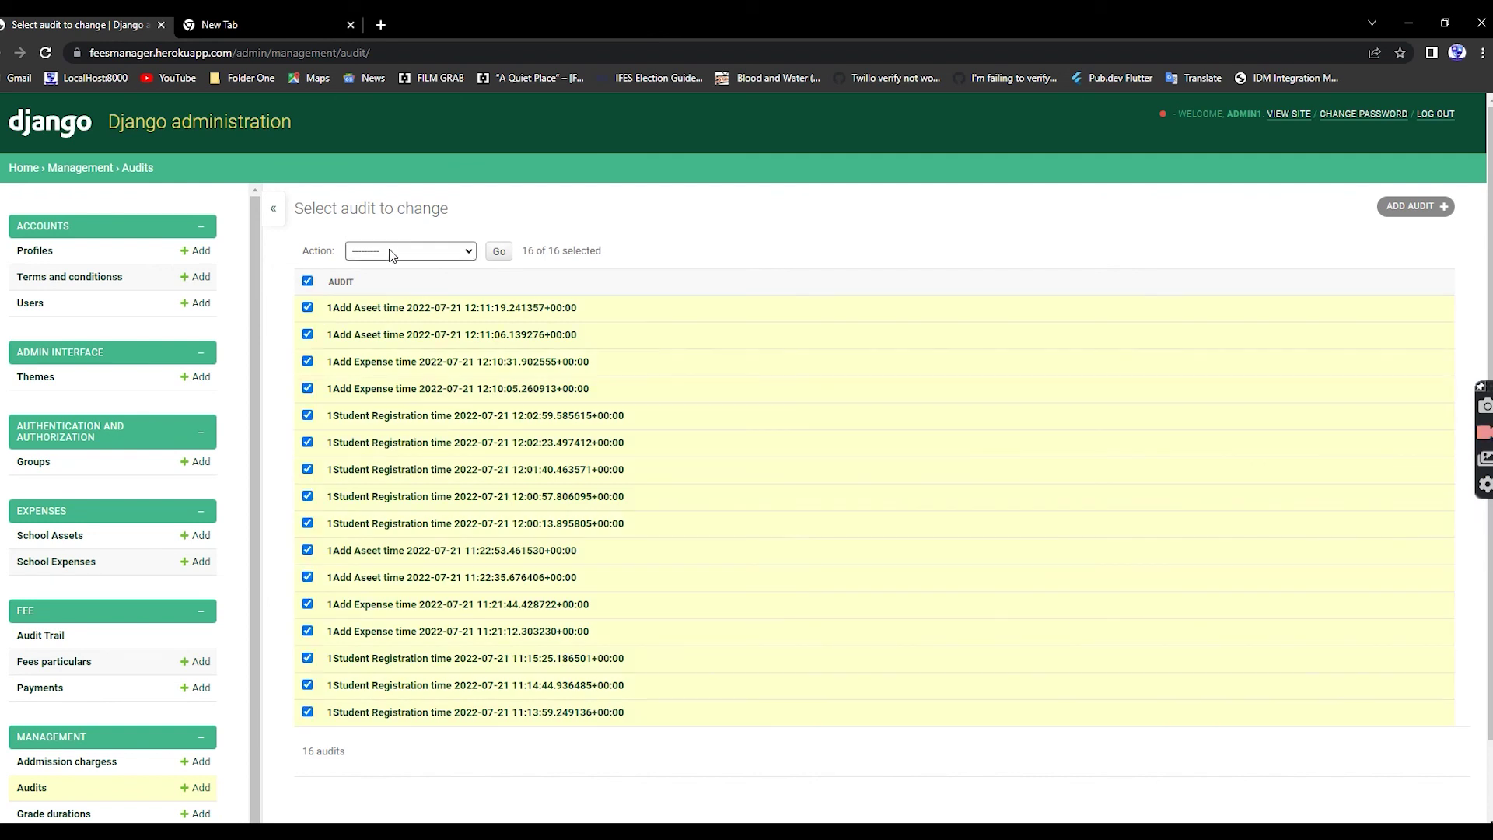
left_click(410, 251)
left_click(630, 226)
left_click(308, 282)
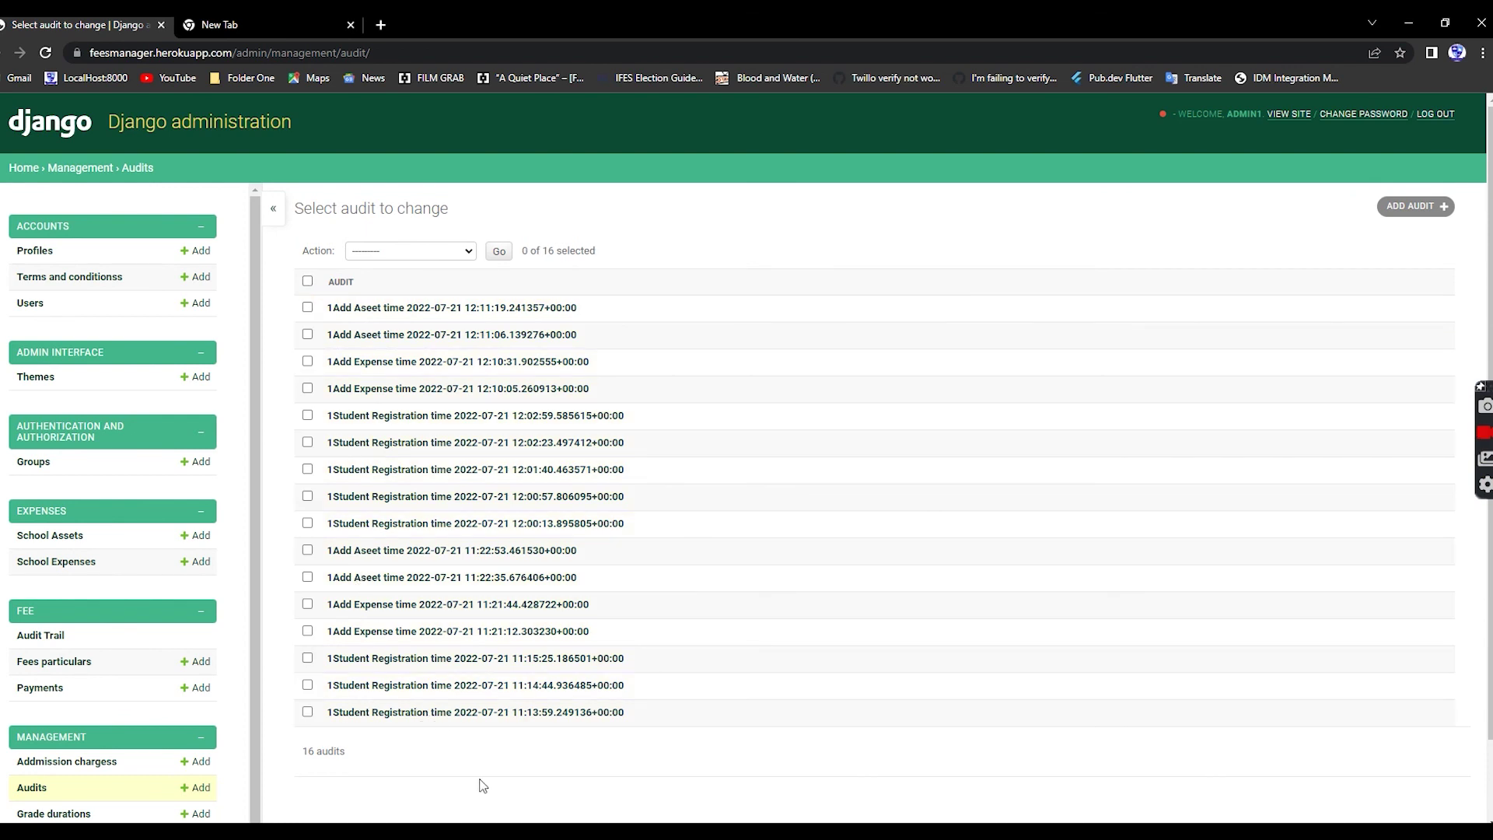
left_click(413, 247)
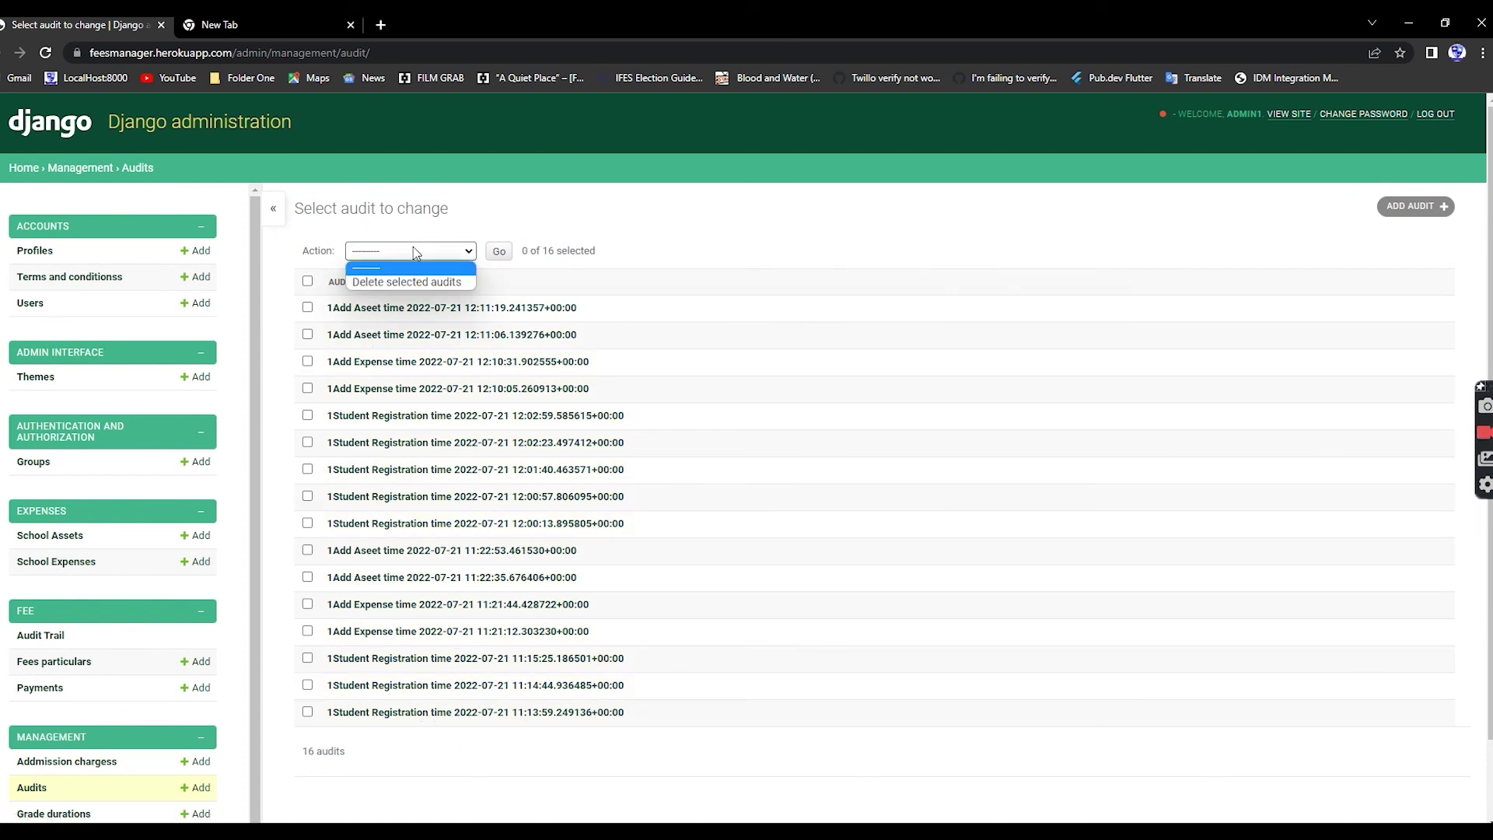
left_click(681, 241)
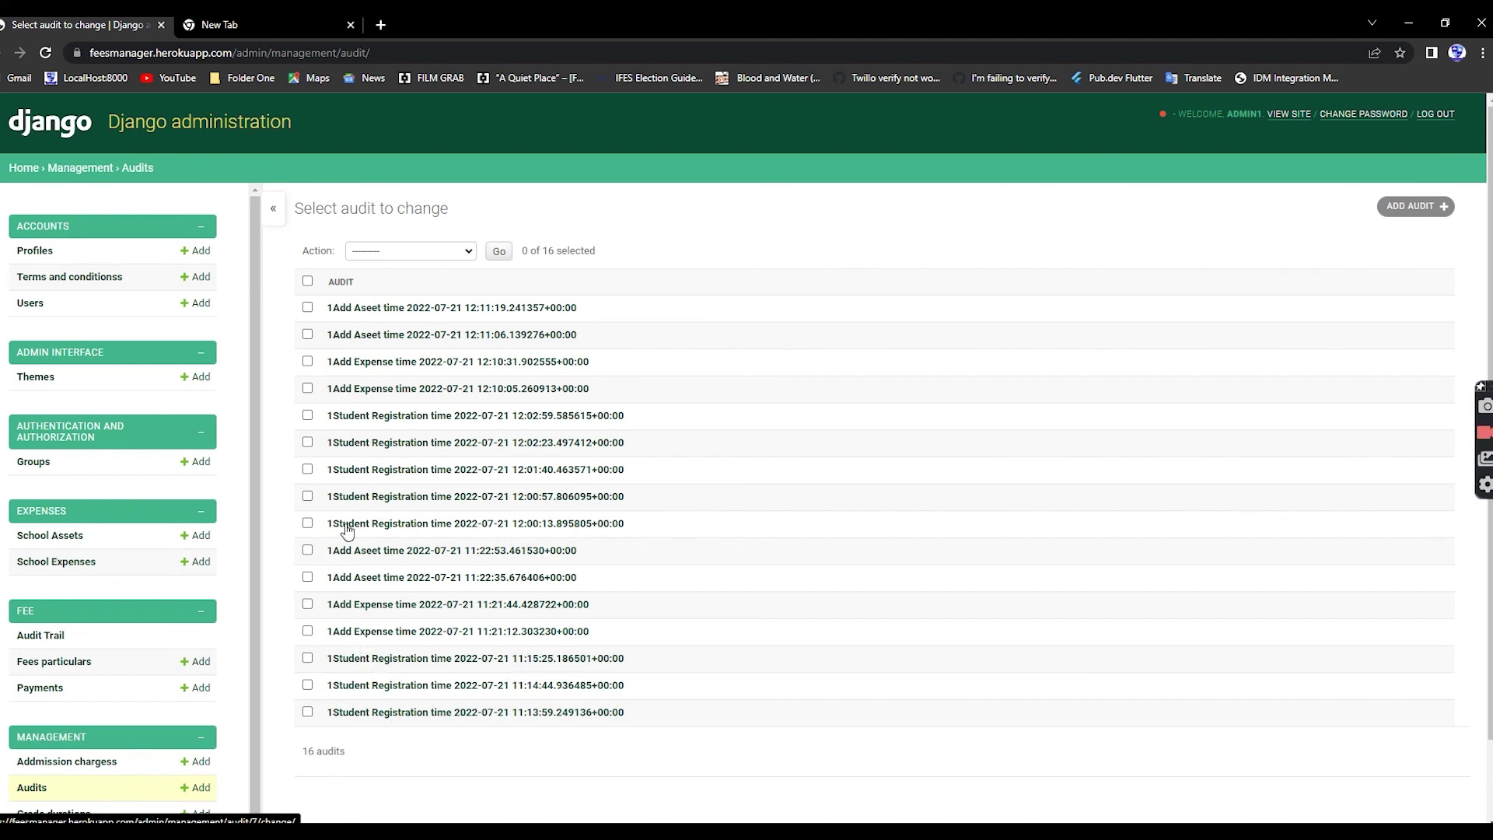
scroll(117, 478, "down", 2)
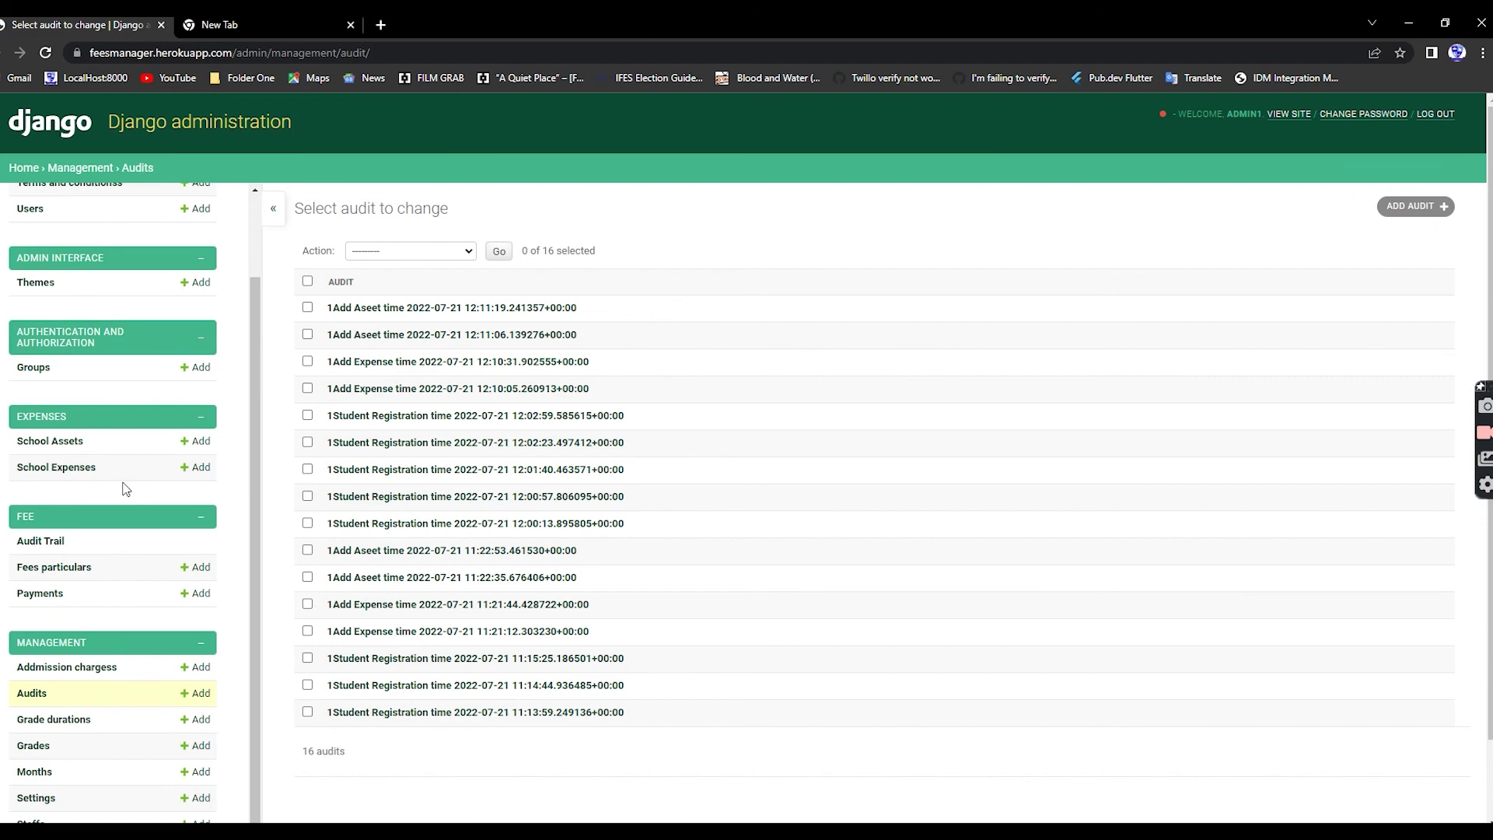
scroll(124, 488, "down", 1)
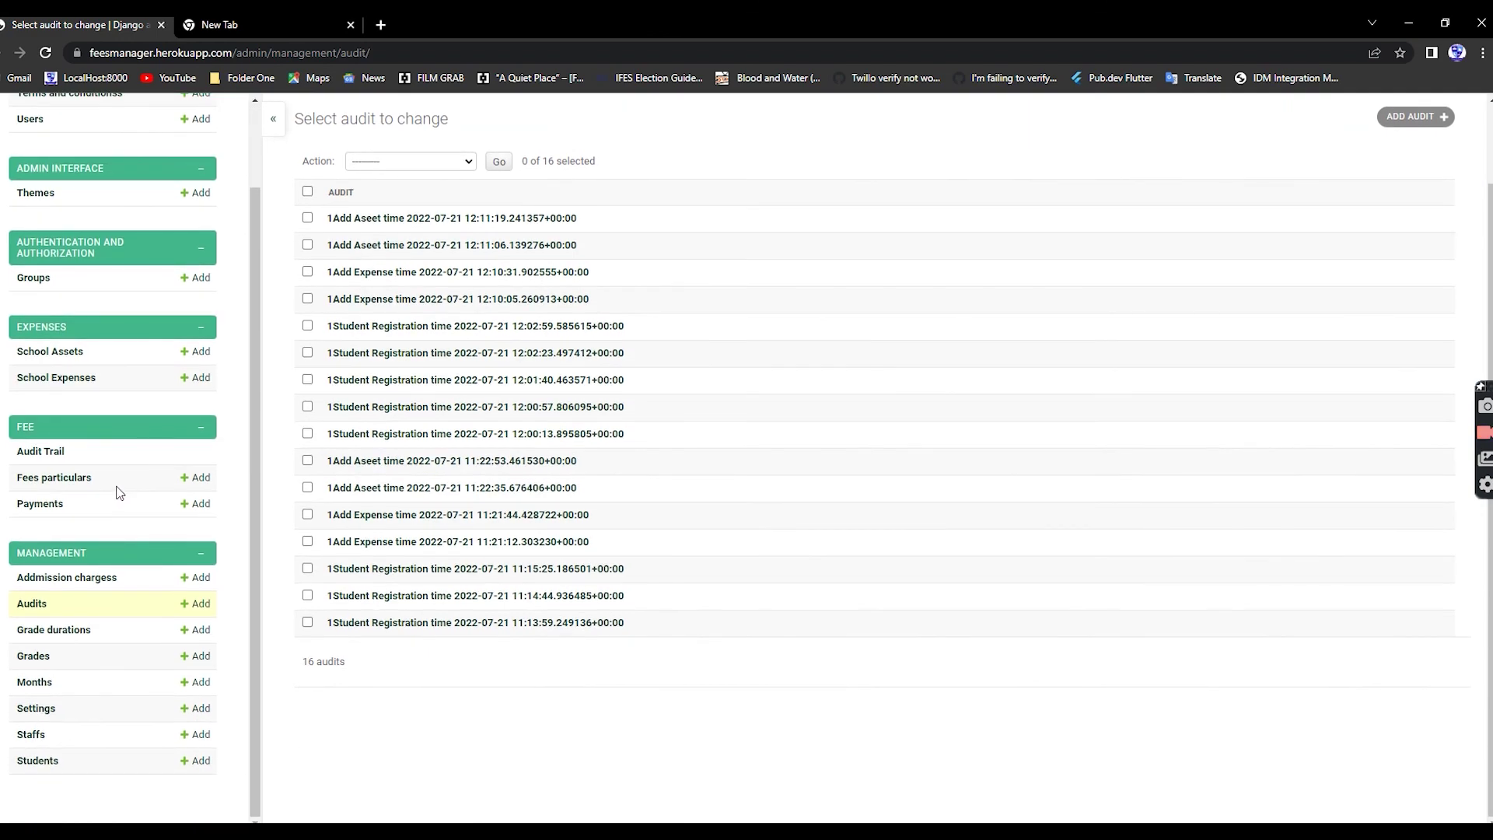
scroll(118, 491, "up", 2)
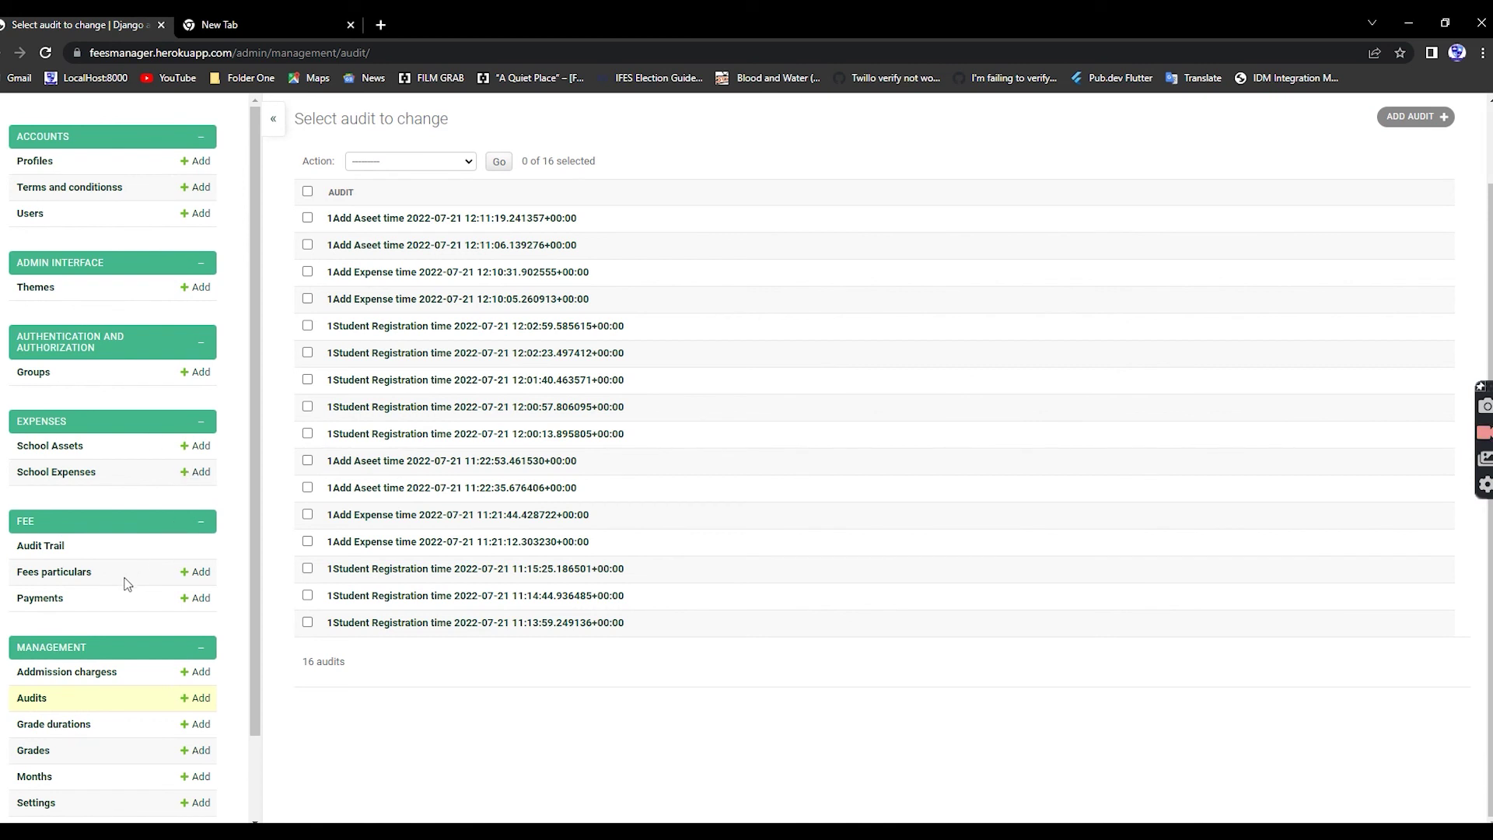
scroll(127, 584, "down", 2)
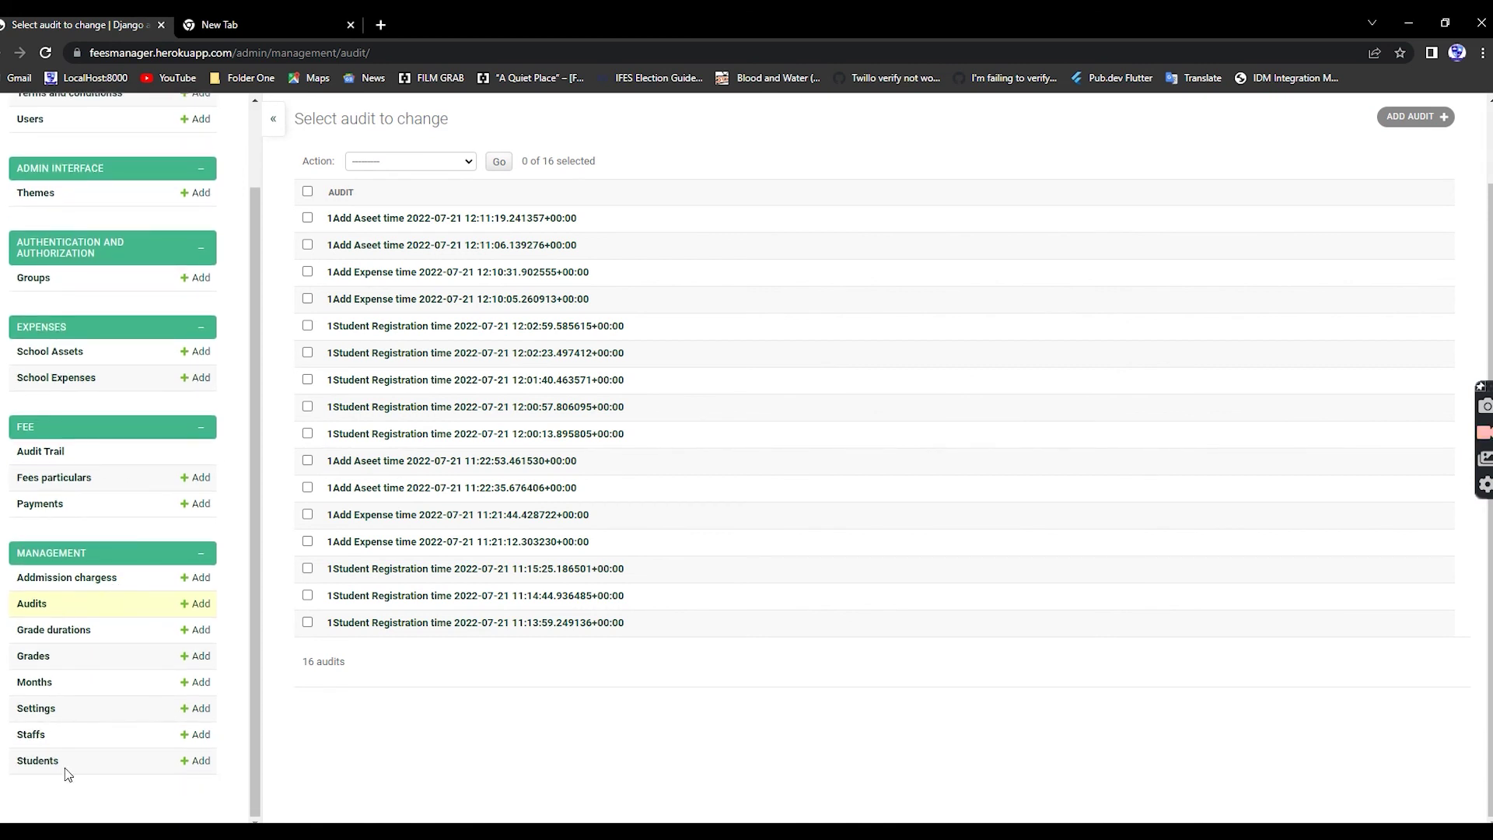